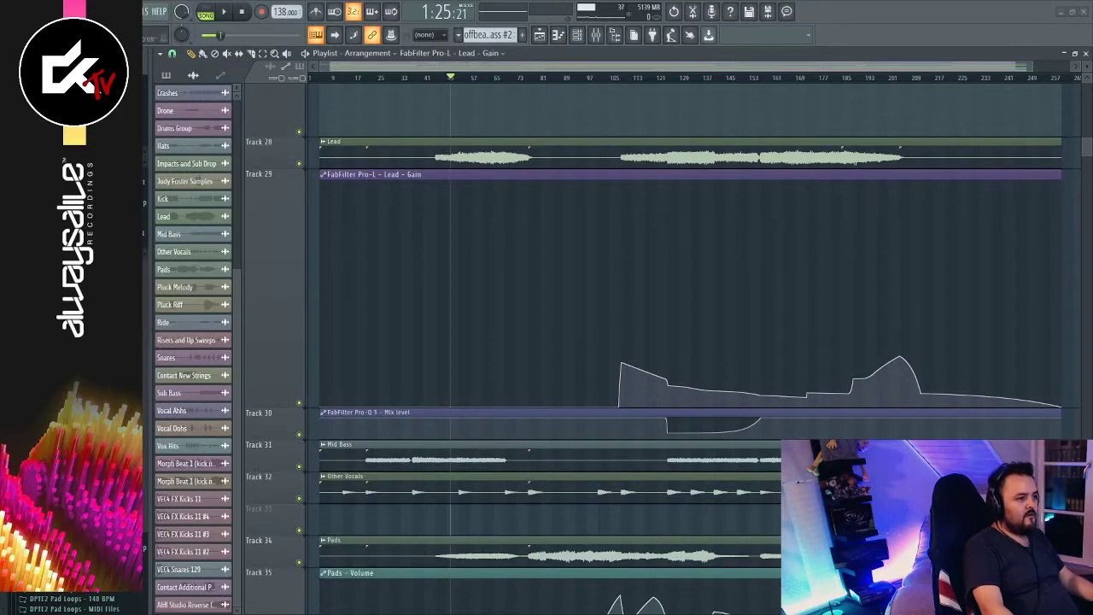
# Listen to the intro of the arrangement, restarting playback around bars 17 and 25
pyautogui.click(325, 78)
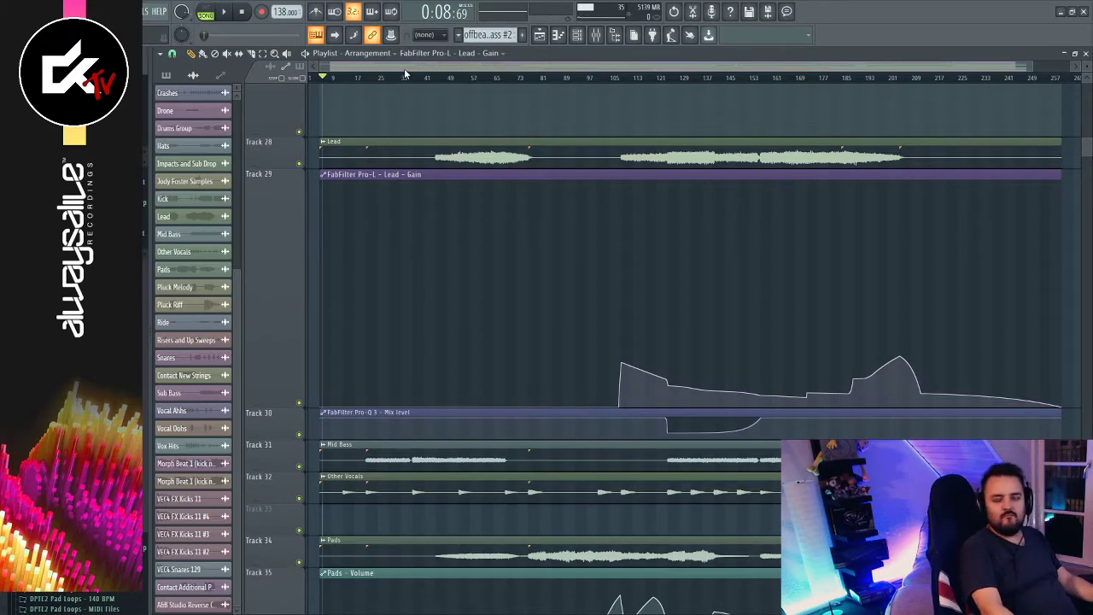
pyautogui.click(345, 79)
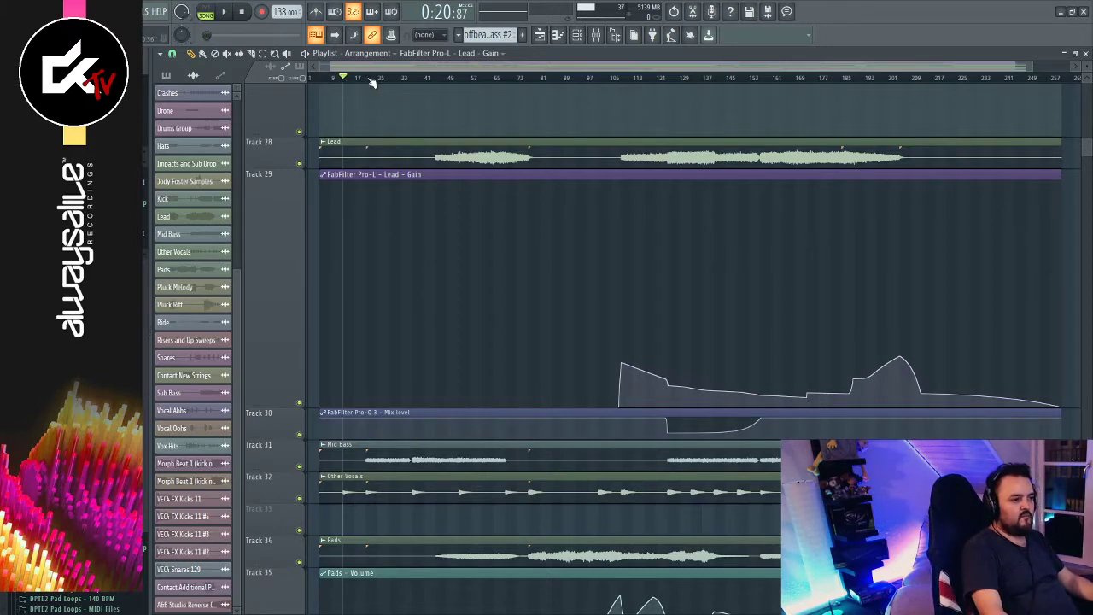
pyautogui.click(357, 80)
pyautogui.press('space')
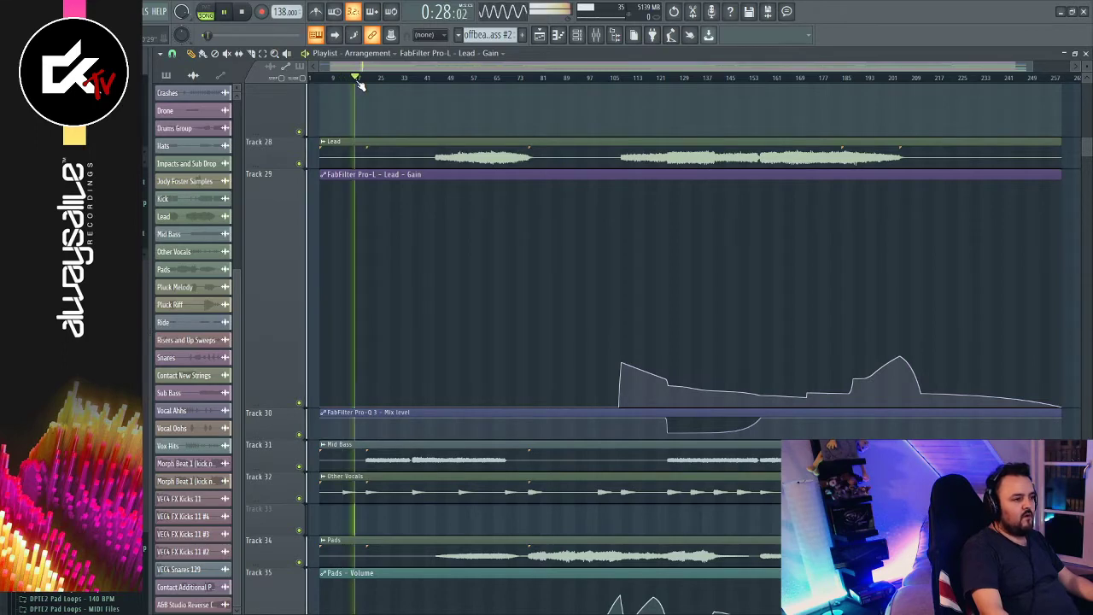
pyautogui.click(379, 79)
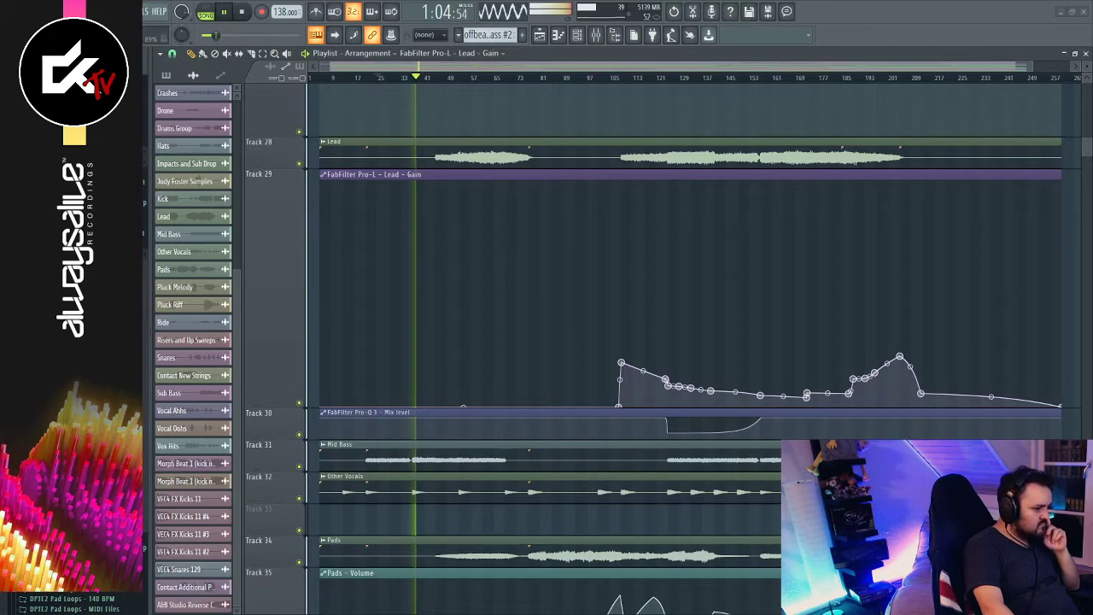
# Check the Risers and Up Sweeps track soloed and in the full mix around bar 33
pyautogui.scroll(-3, 683, 342)
pyautogui.scroll(-8, 683, 342)
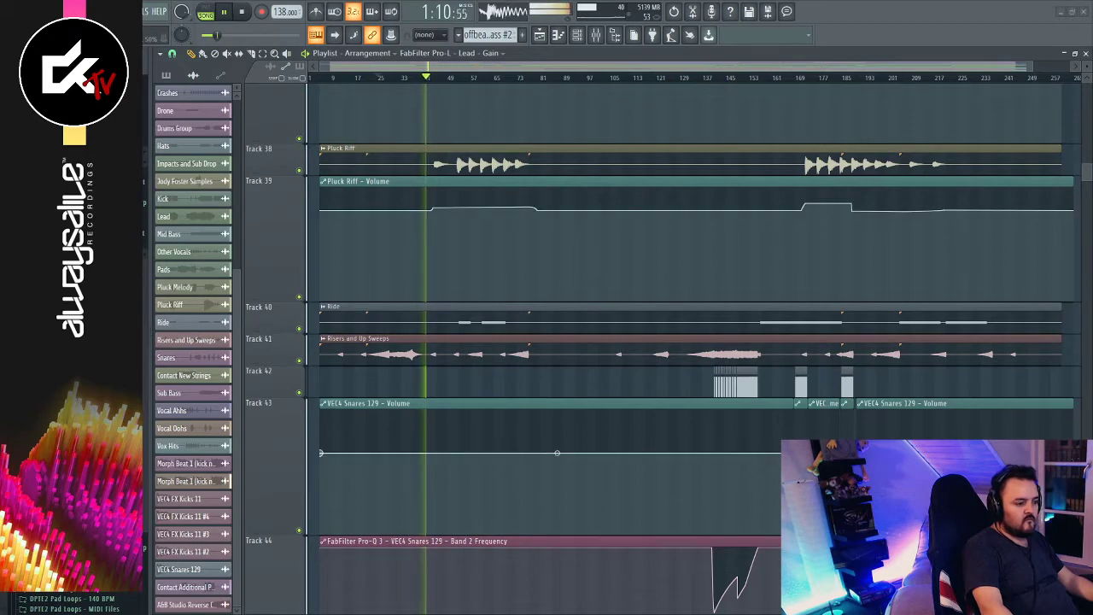
pyautogui.rightClick(299, 360)
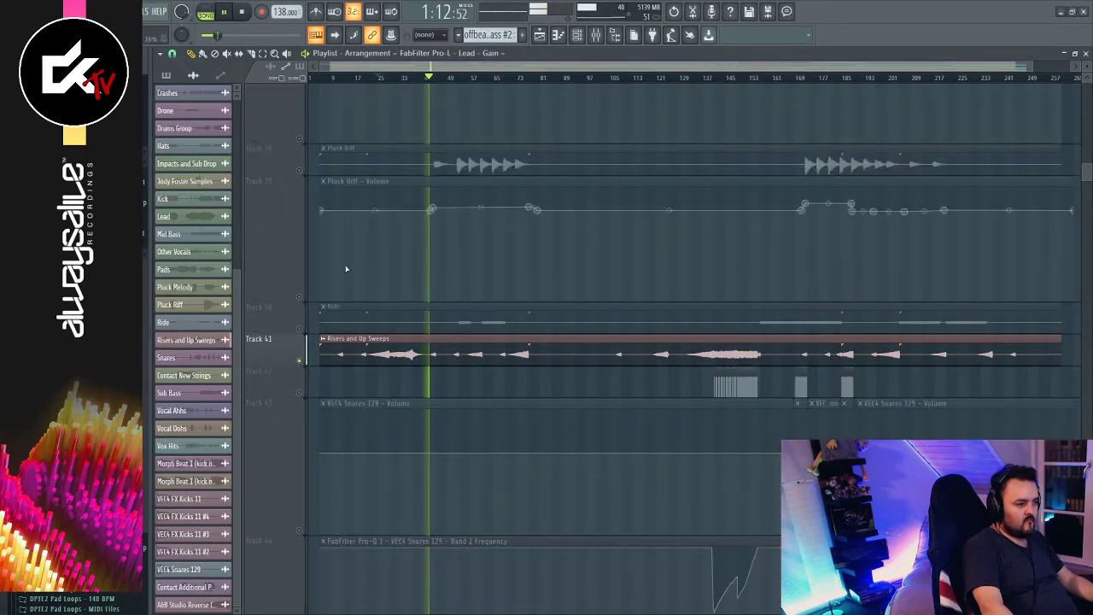
pyautogui.click(404, 79)
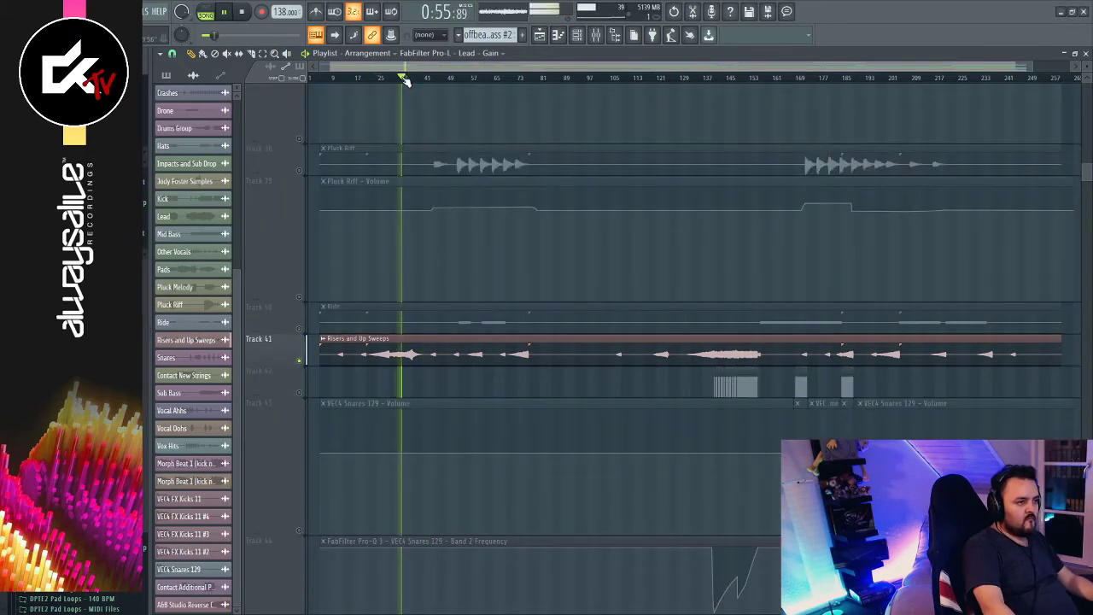
pyautogui.rightClick(300, 361)
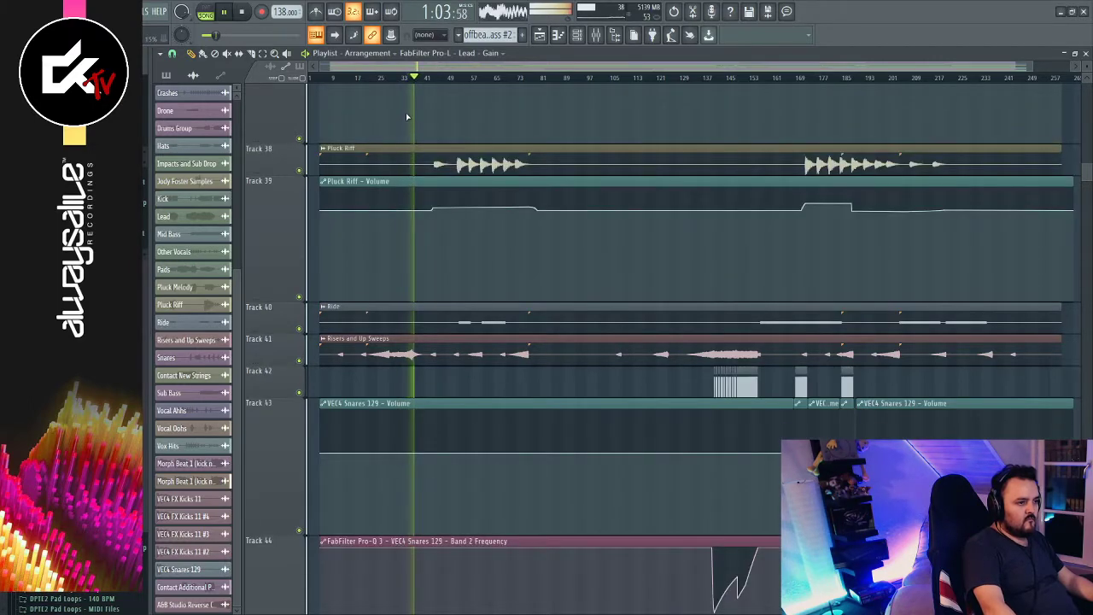
pyautogui.press('space')
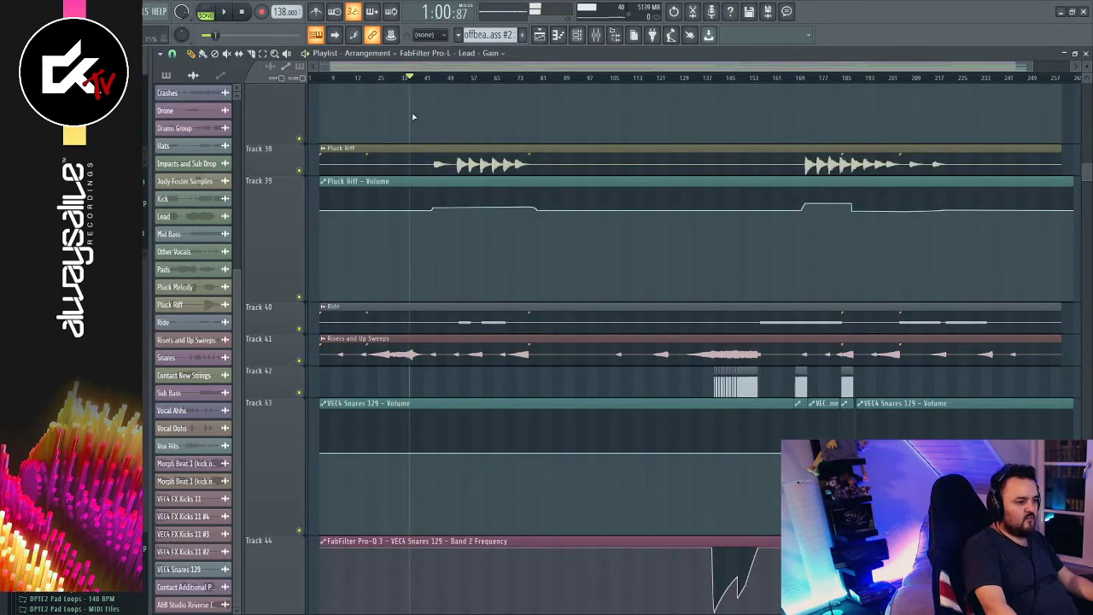
# Compare the Risers and Up Sweeps track soloed and in the full mix between about bars 51 and 59
pyautogui.click(459, 78)
pyautogui.press('space')
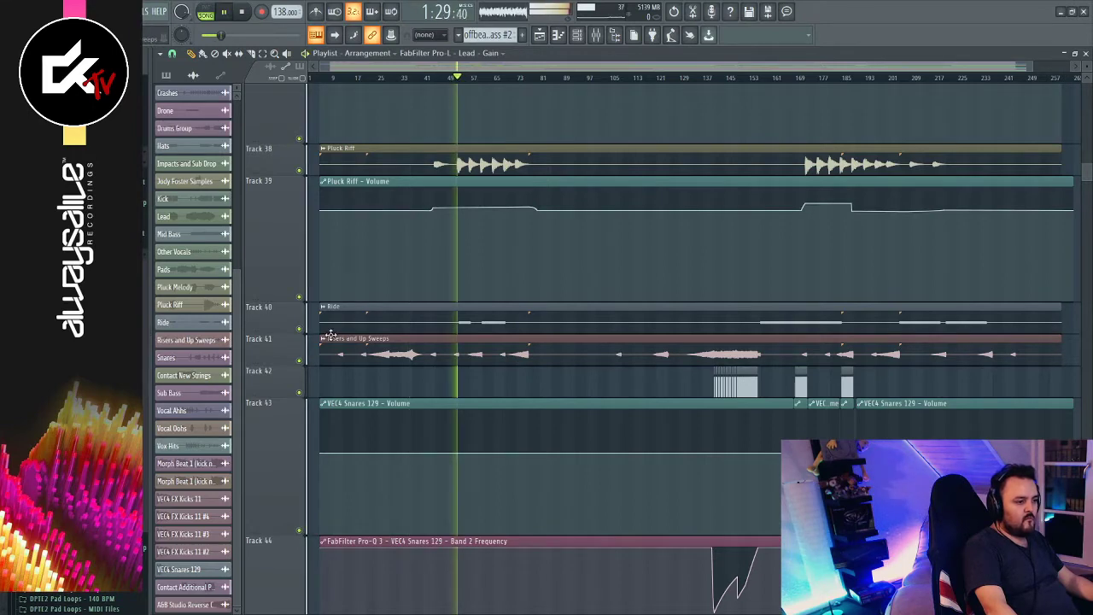
pyautogui.rightClick(300, 360)
pyautogui.rightClick(300, 362)
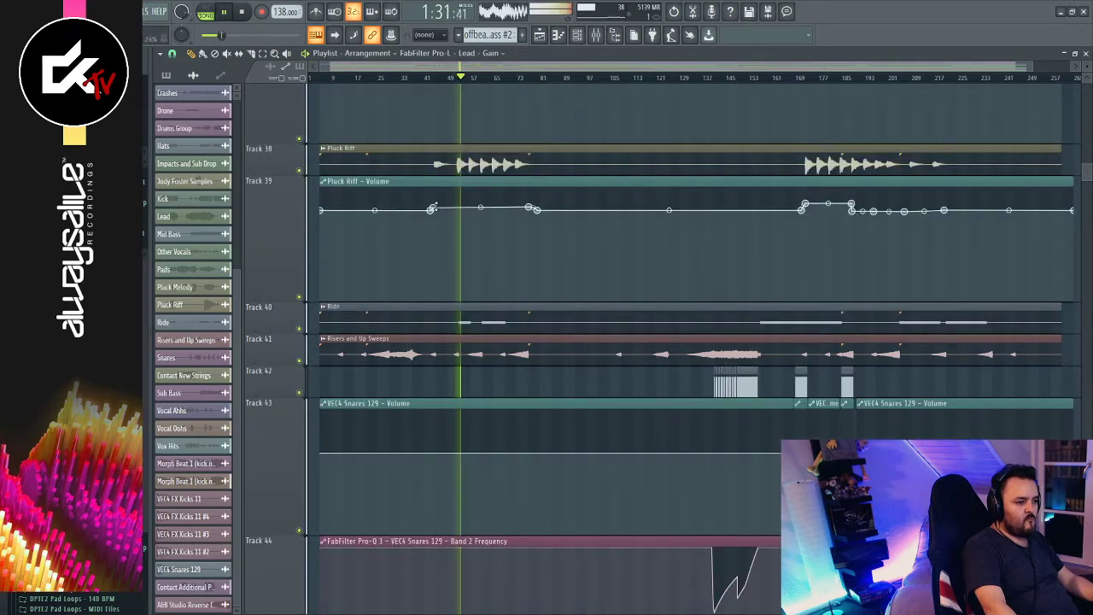
pyautogui.click(483, 79)
pyautogui.click(476, 79)
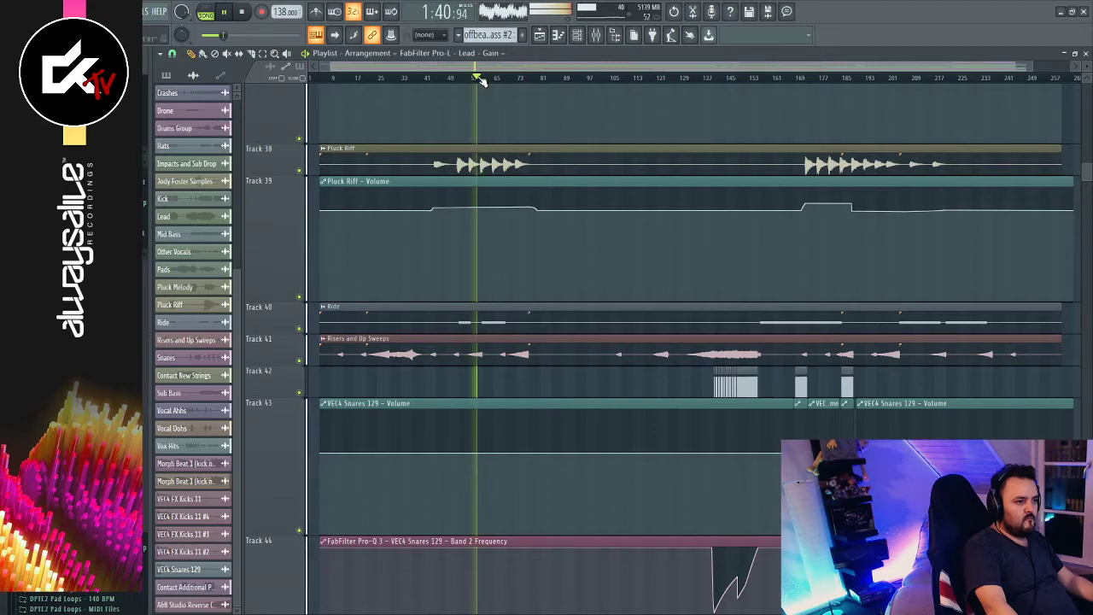
pyautogui.rightClick(302, 361)
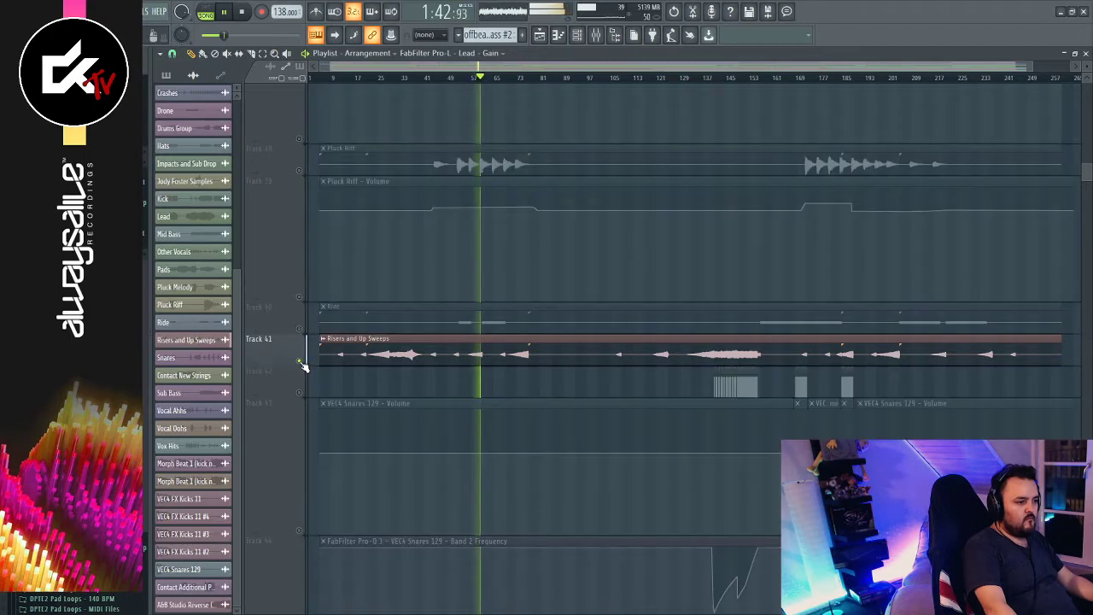
pyautogui.rightClick(302, 361)
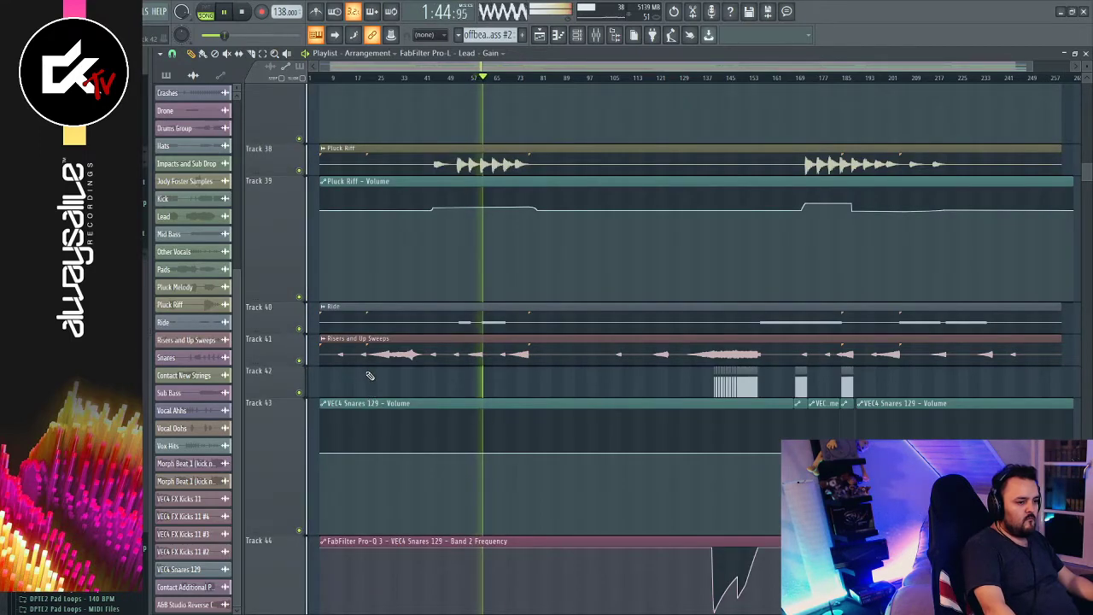
# Examine the snare, string, sub bass and vocal tracks and their automation below the risers during playback
pyautogui.scroll(-2, 648, 452)
pyautogui.scroll(-3, 647, 452)
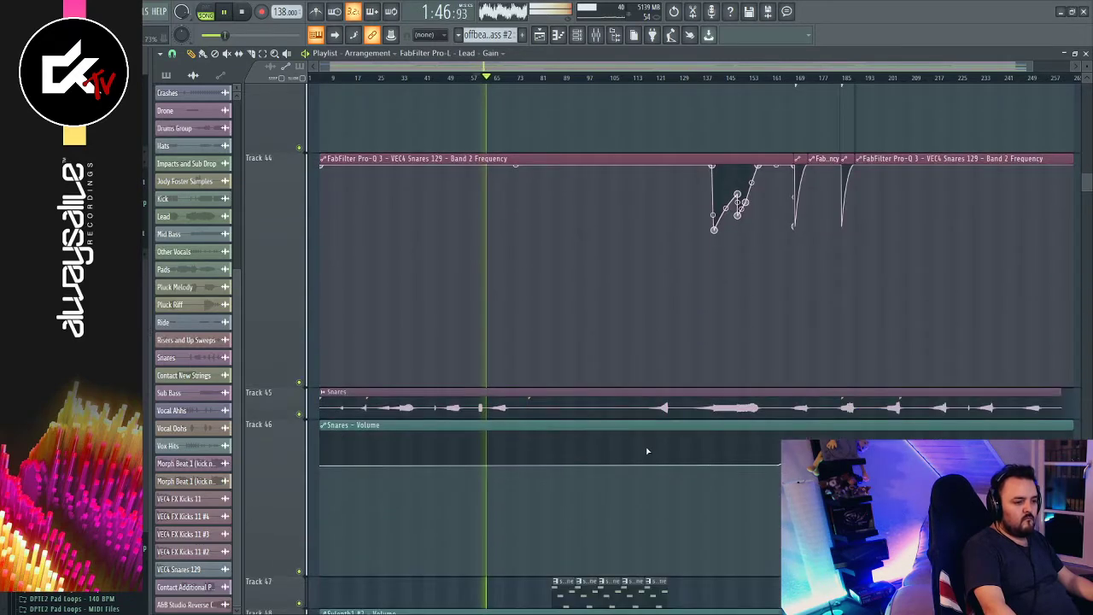
pyautogui.scroll(-2, 648, 452)
pyautogui.scroll(-2, 647, 452)
pyautogui.scroll(-2, 646, 454)
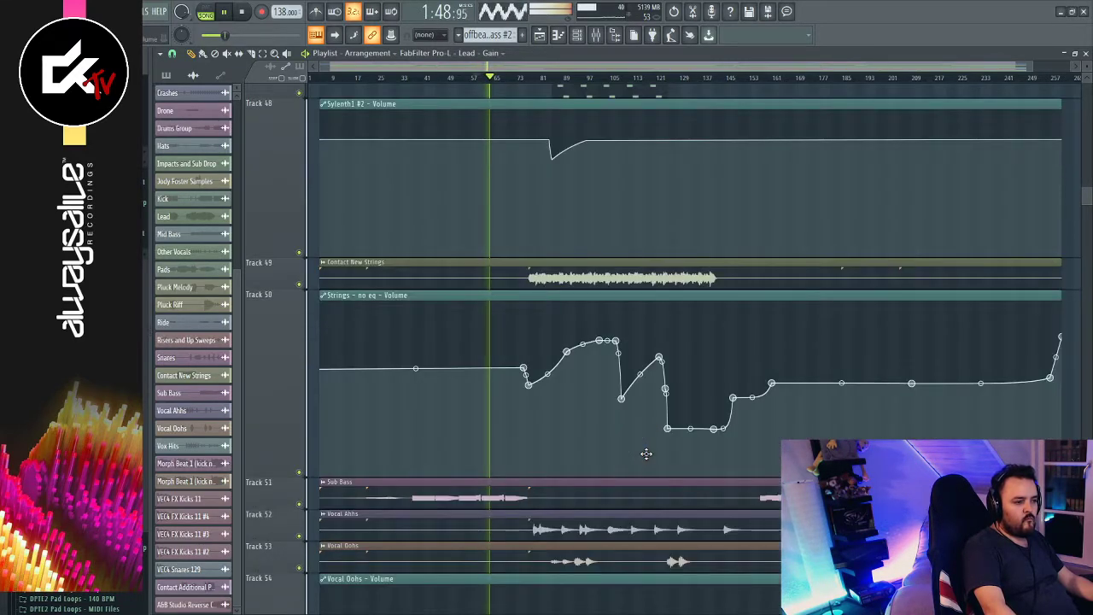
pyautogui.scroll(-8, 647, 454)
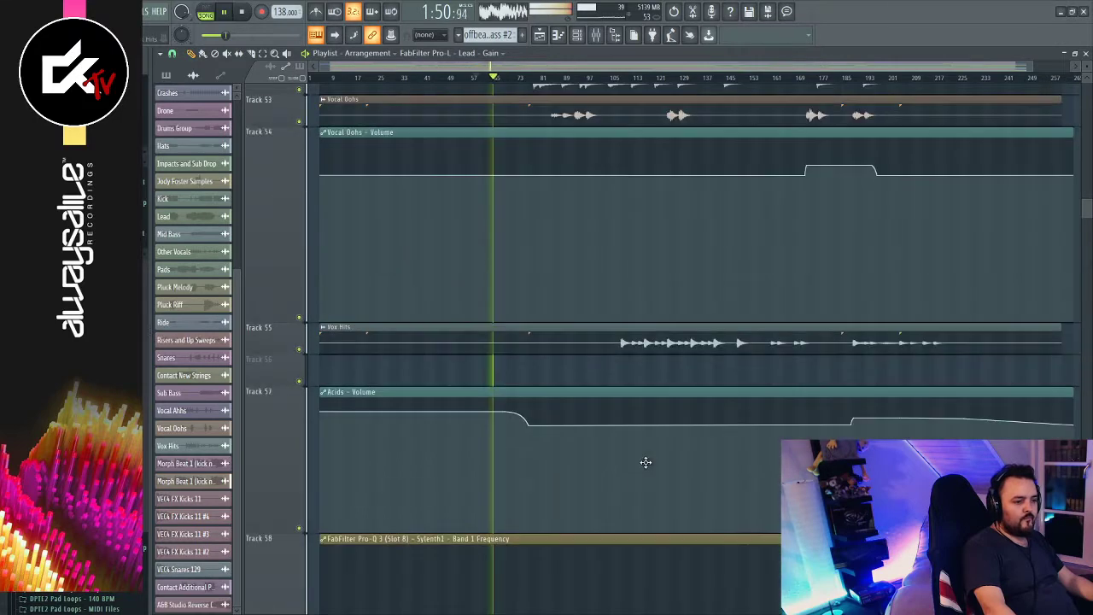
pyautogui.scroll(10, 646, 462)
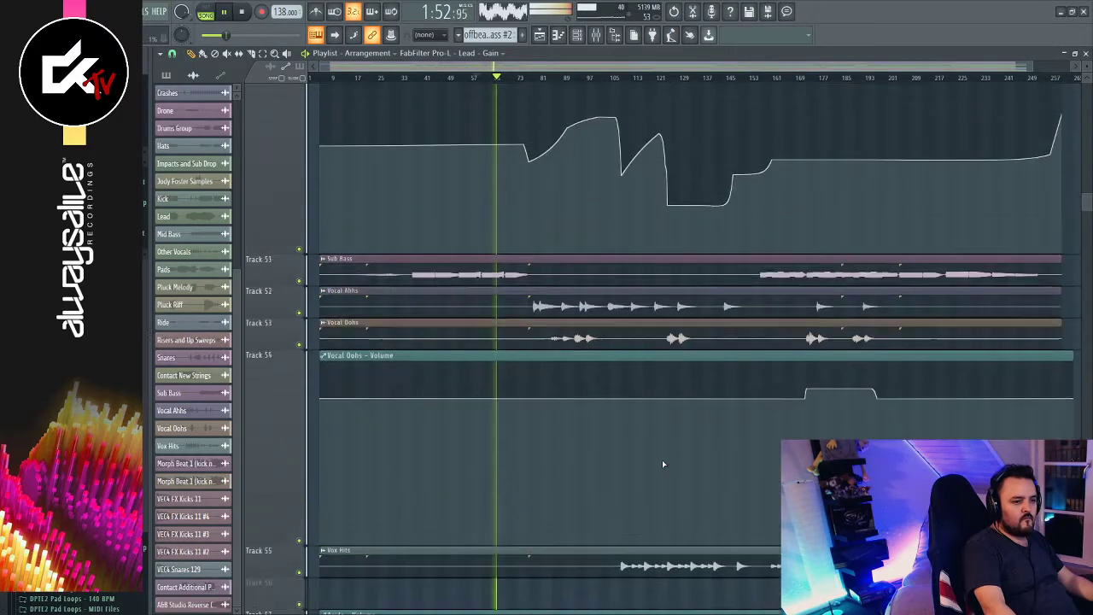
pyautogui.scroll(6, 659, 462)
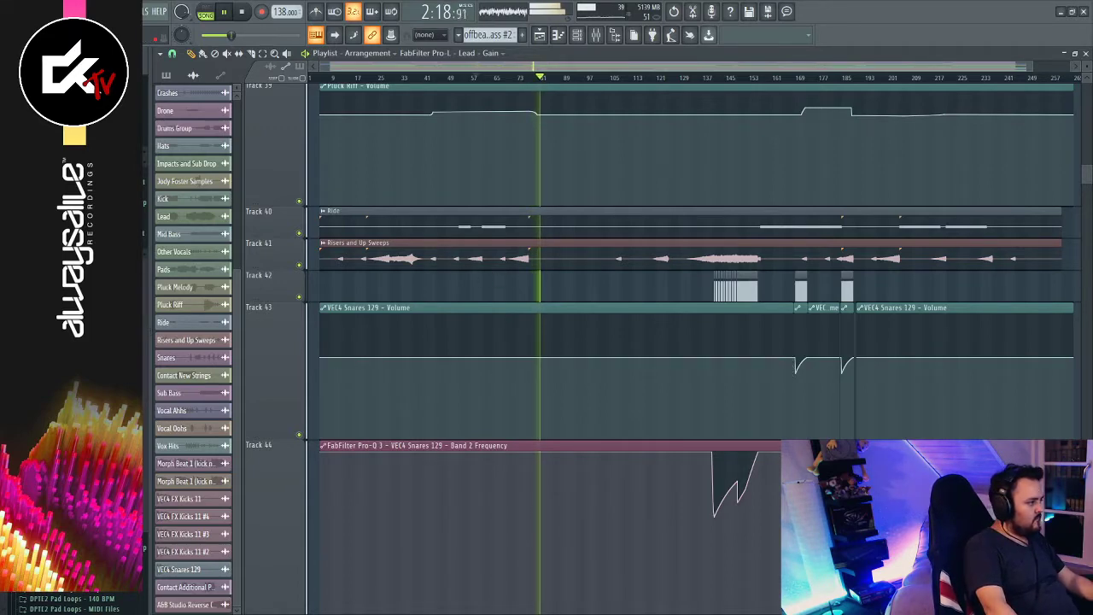
# Insert a track directly below Risers and Up Sweeps and place a volume automation clip for that channel on it
pyautogui.click(475, 77)
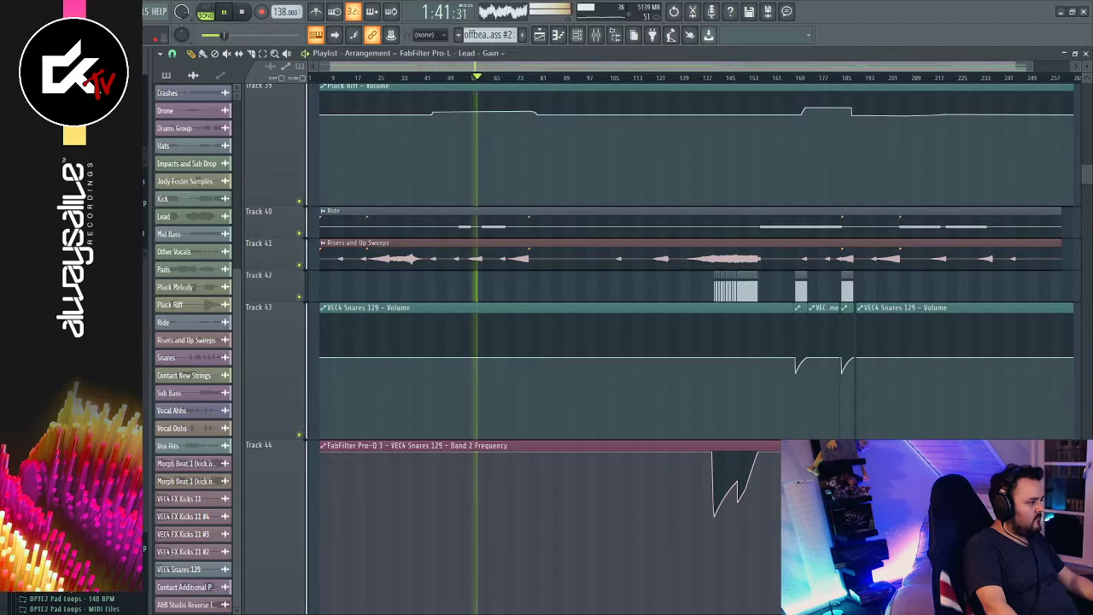
pyautogui.press('space')
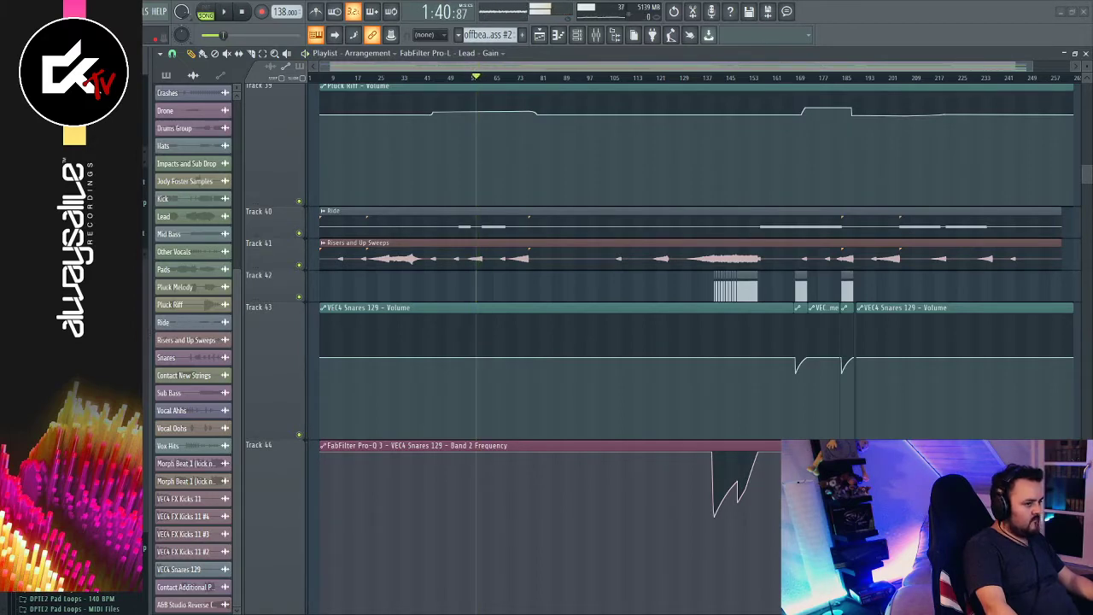
pyautogui.click(309, 482)
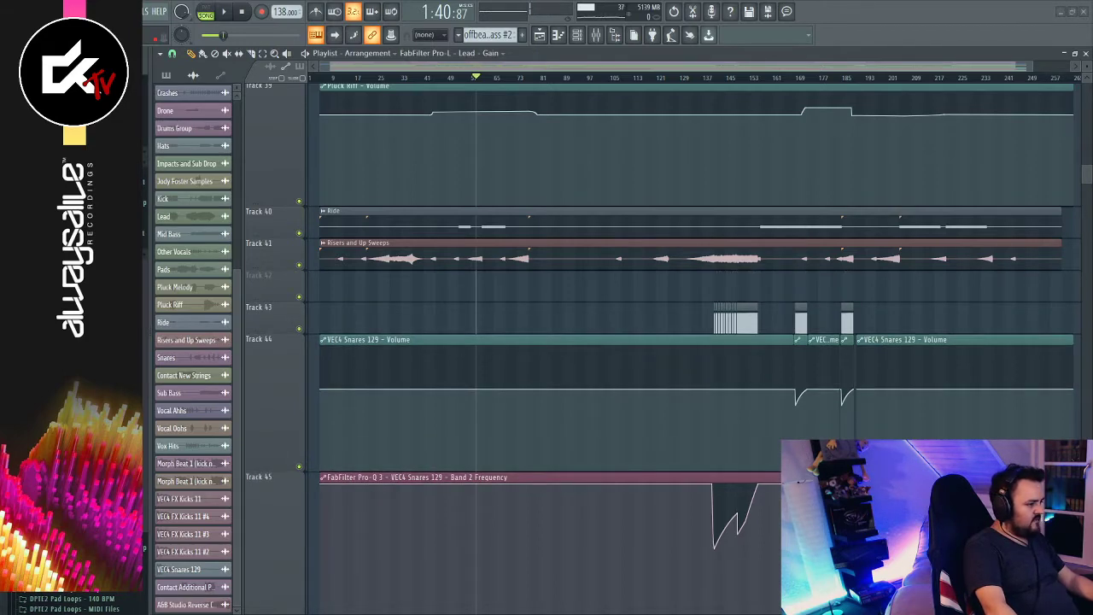
pyautogui.click(476, 389)
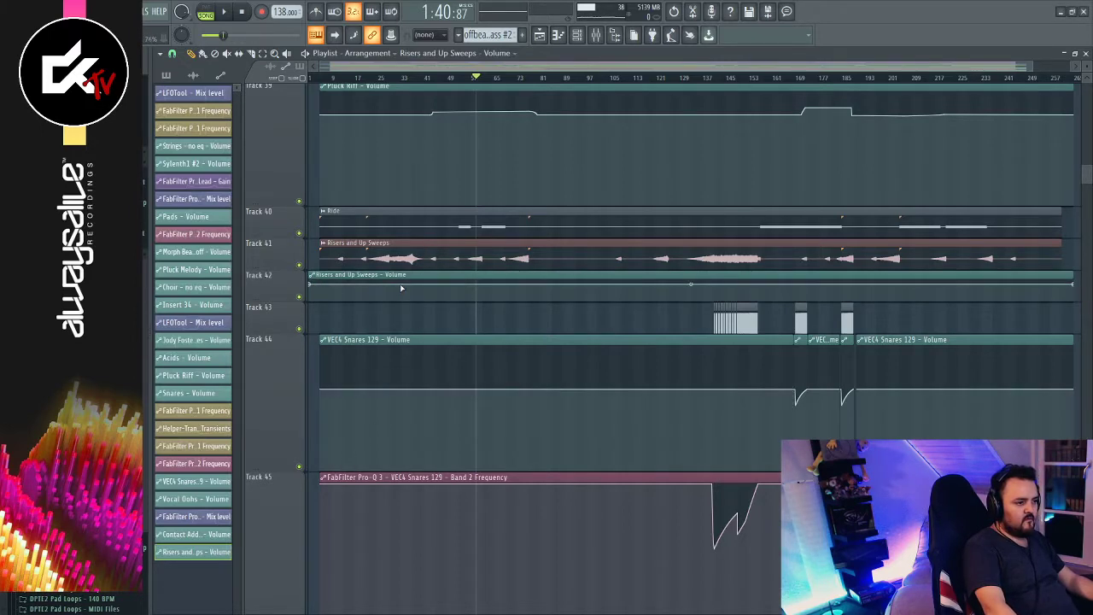
# Shape a volume dip in the Risers and Up Sweeps automation from about bar 21, lowest near bar 37 and recovering by bar 43
pyautogui.click(389, 79)
pyautogui.press('space')
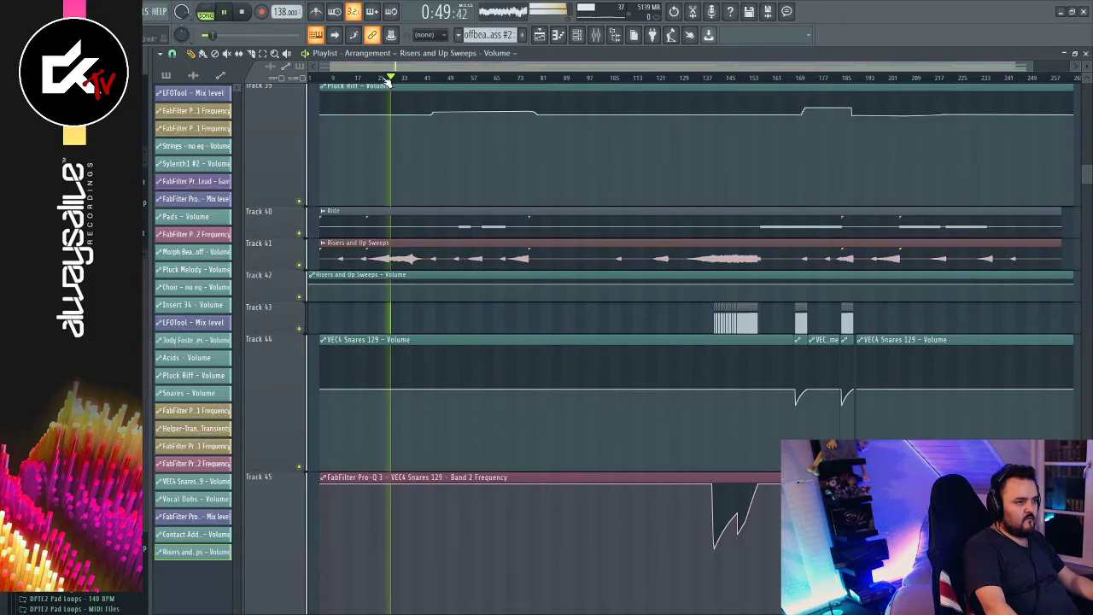
pyautogui.click(384, 78)
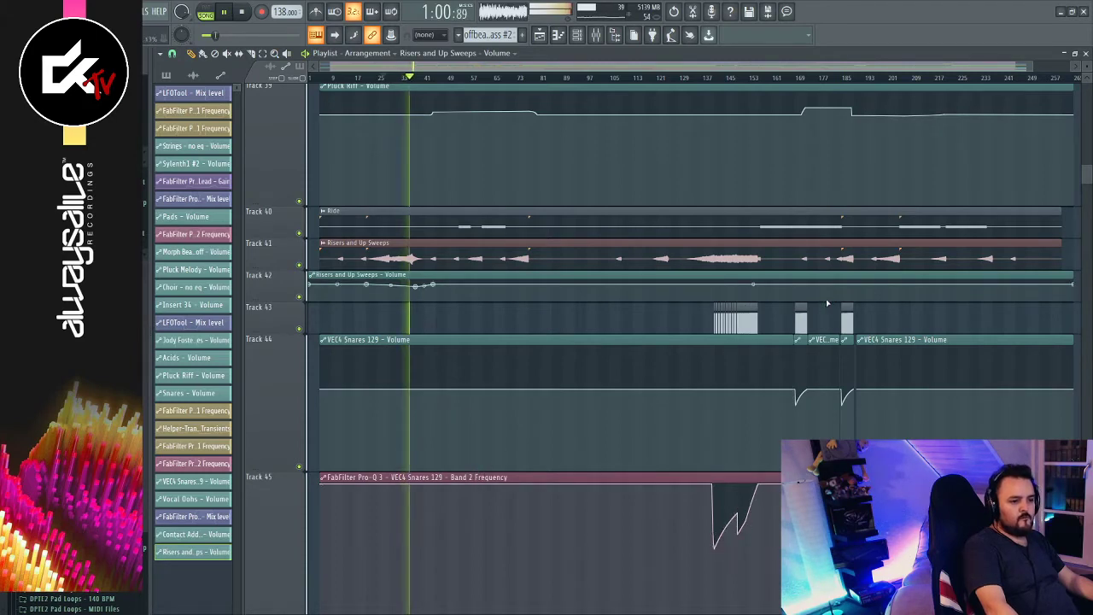
# Add a second gradual dip to the Risers and Up Sweeps volume automation from about bar 133 to bar 157 and audition it
pyautogui.click(752, 79)
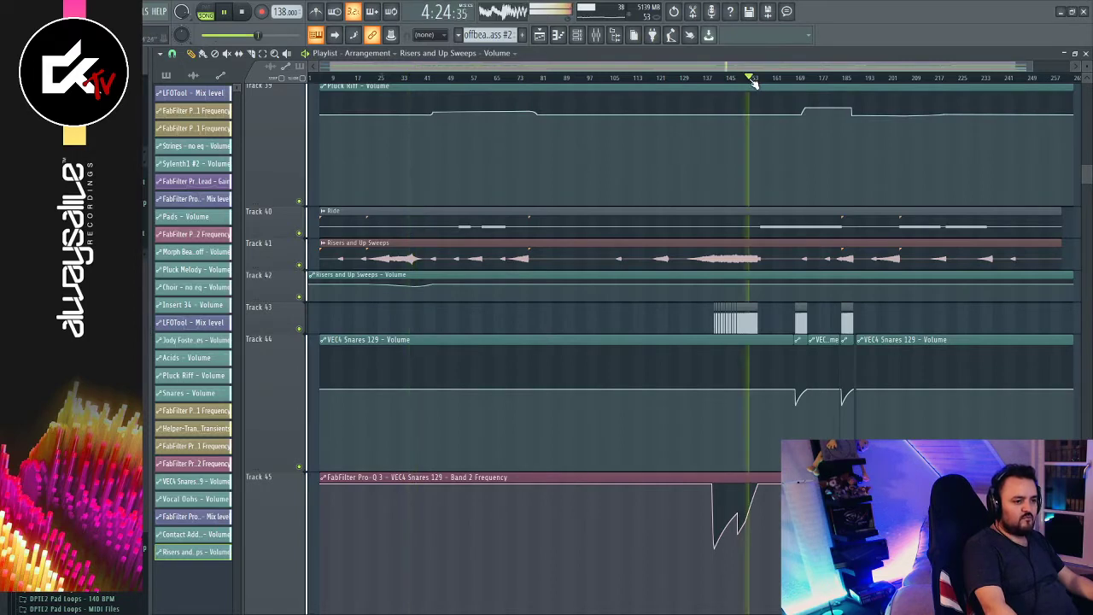
pyautogui.click(725, 79)
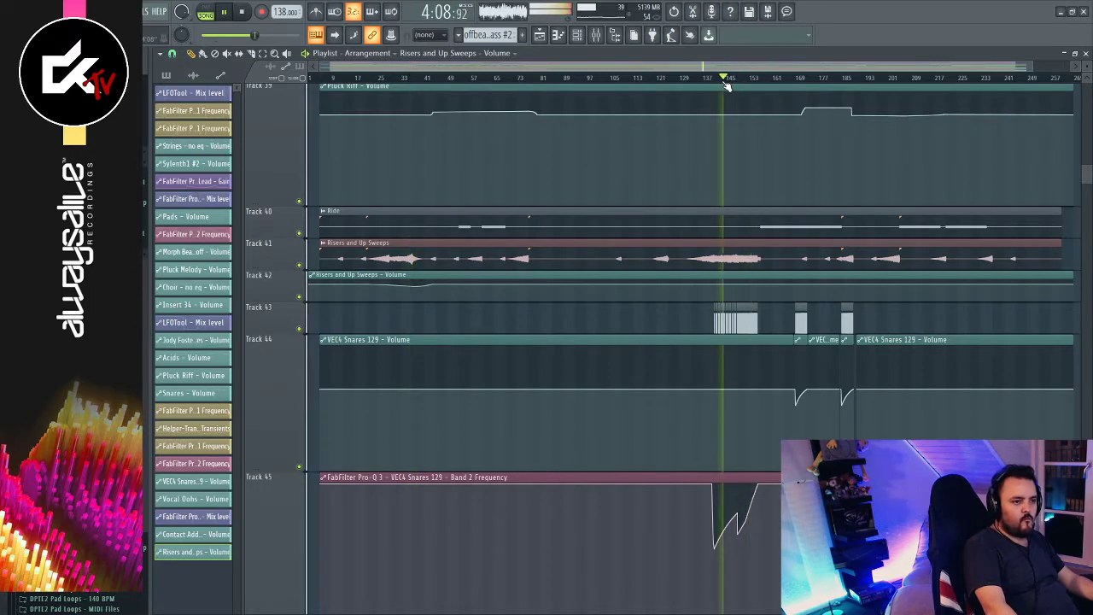
pyautogui.click(751, 78)
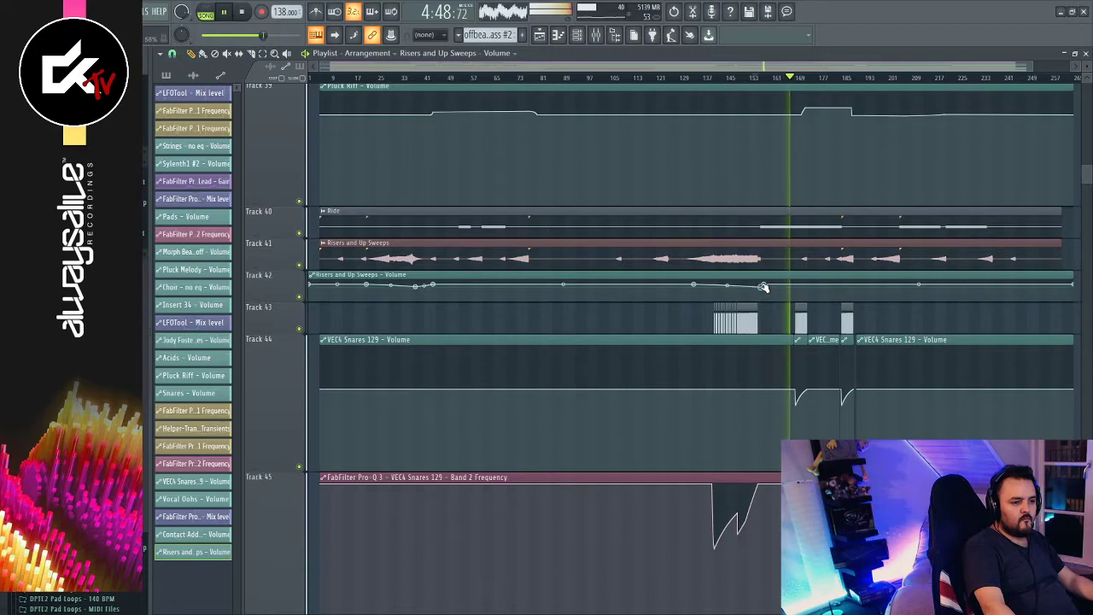
pyautogui.click(758, 78)
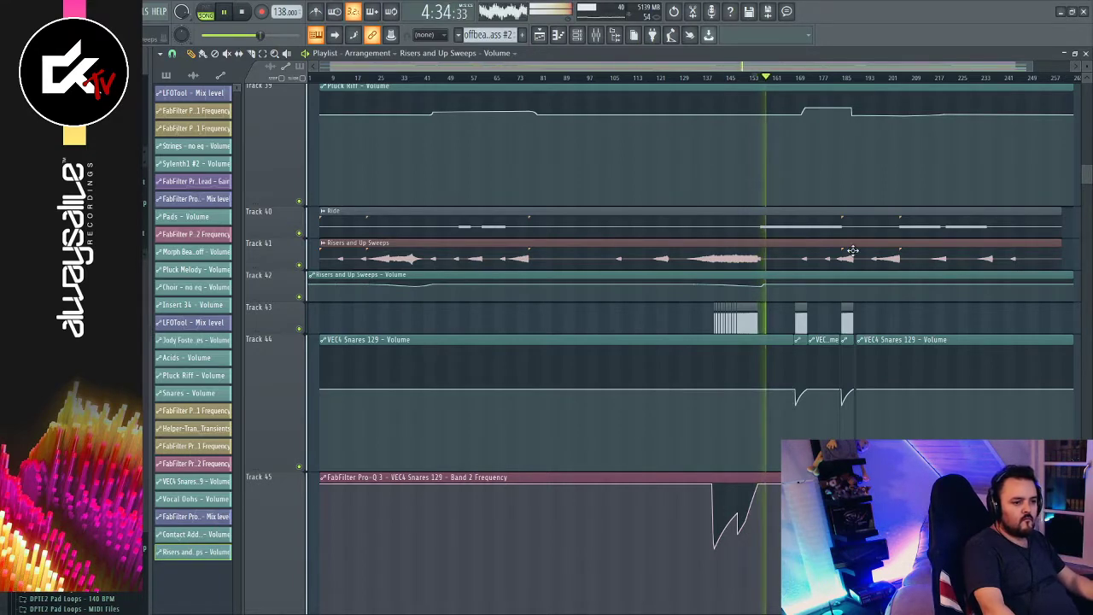
# Enlarge the Risers and Up Sweeps automation track, slightly raise the low point of its second dip and play the result
pyautogui.scroll(3, 758, 344)
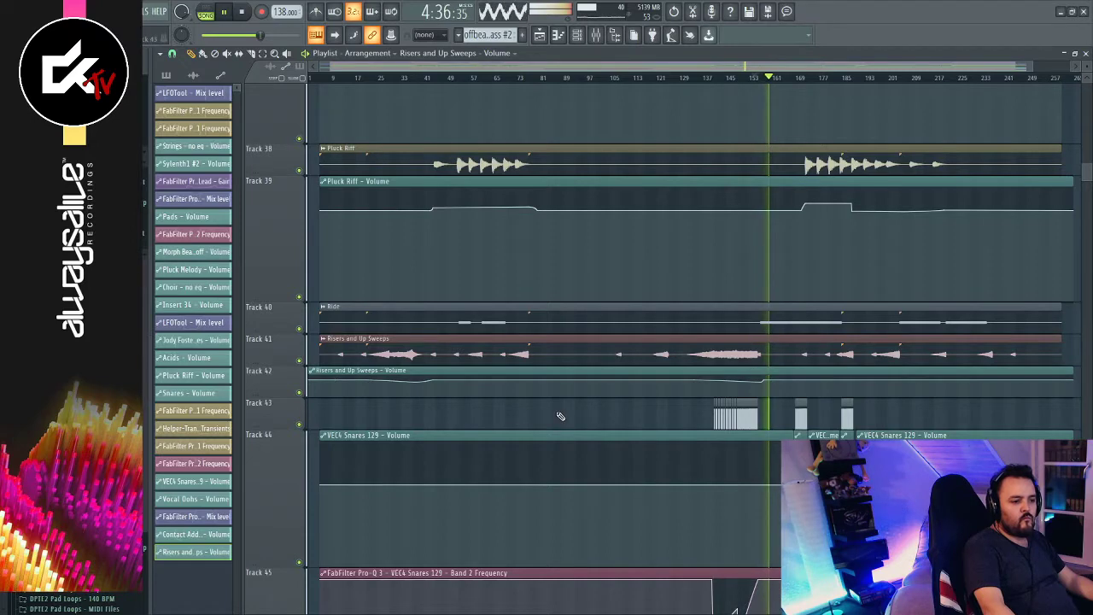
pyautogui.moveTo(305, 398); pyautogui.dragTo(305, 564)
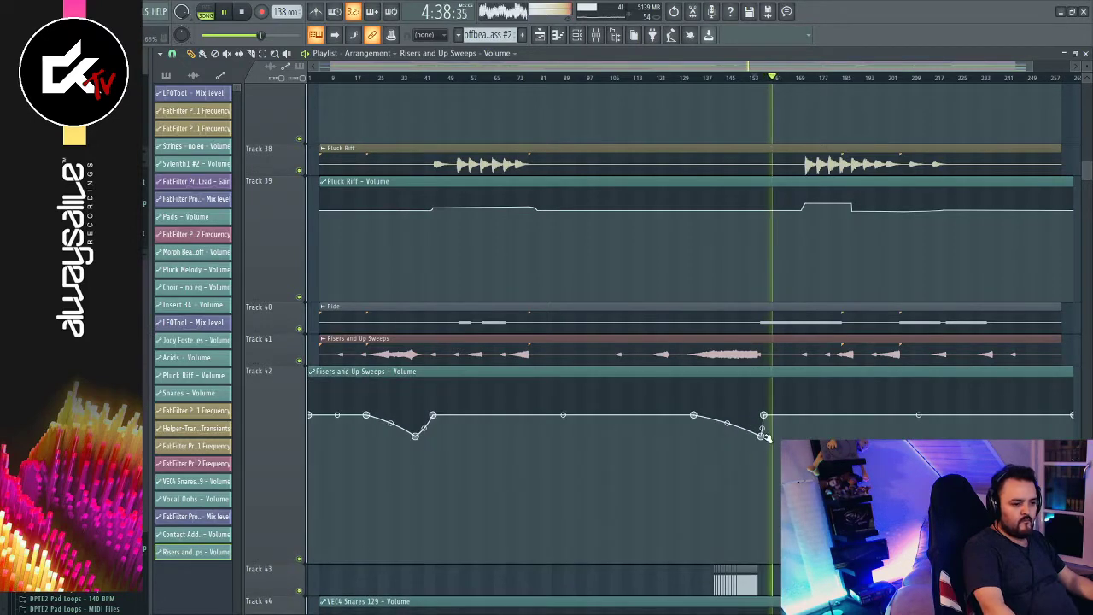
pyautogui.moveTo(761, 436); pyautogui.dragTo(761, 430)
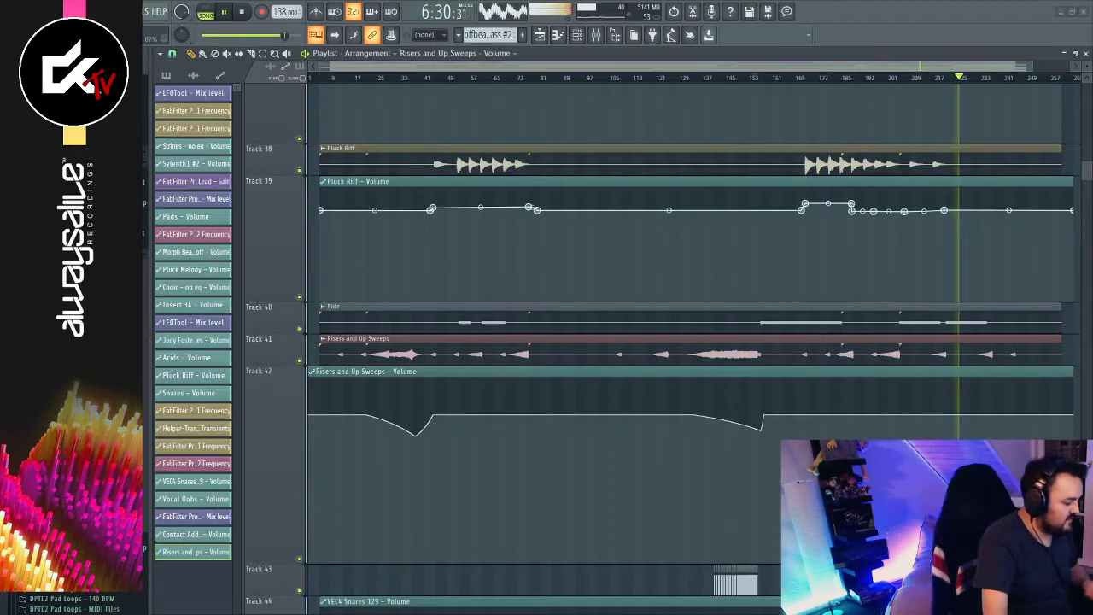
pyautogui.press('space')
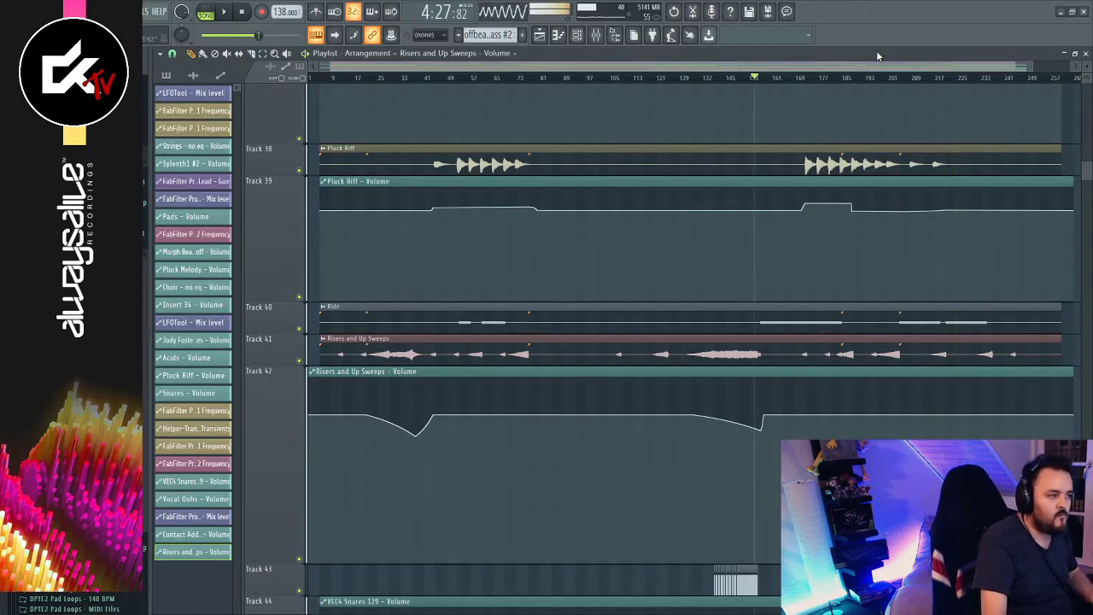
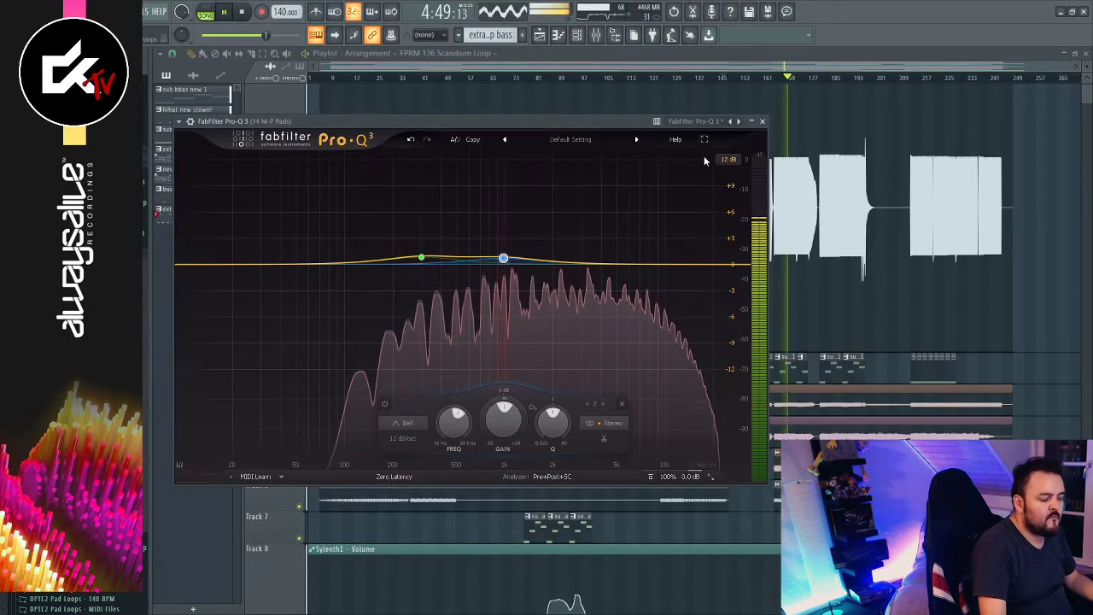
# Close the M-P Pads equalizer and audition the track's final section from about bar 215
pyautogui.moveTo(603, 122); pyautogui.dragTo(753, 119)
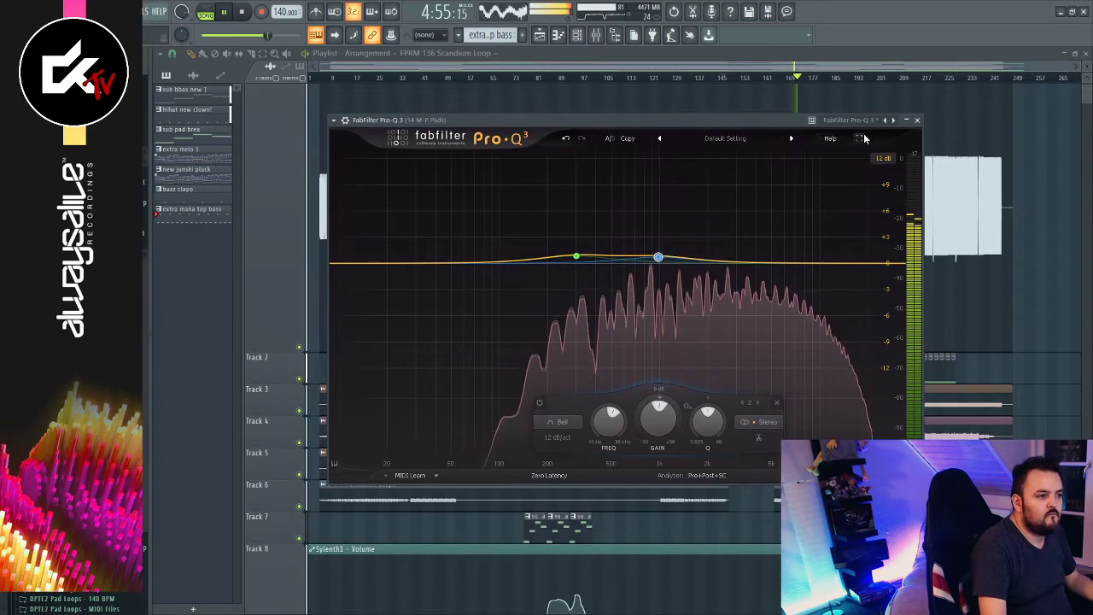
pyautogui.click(916, 120)
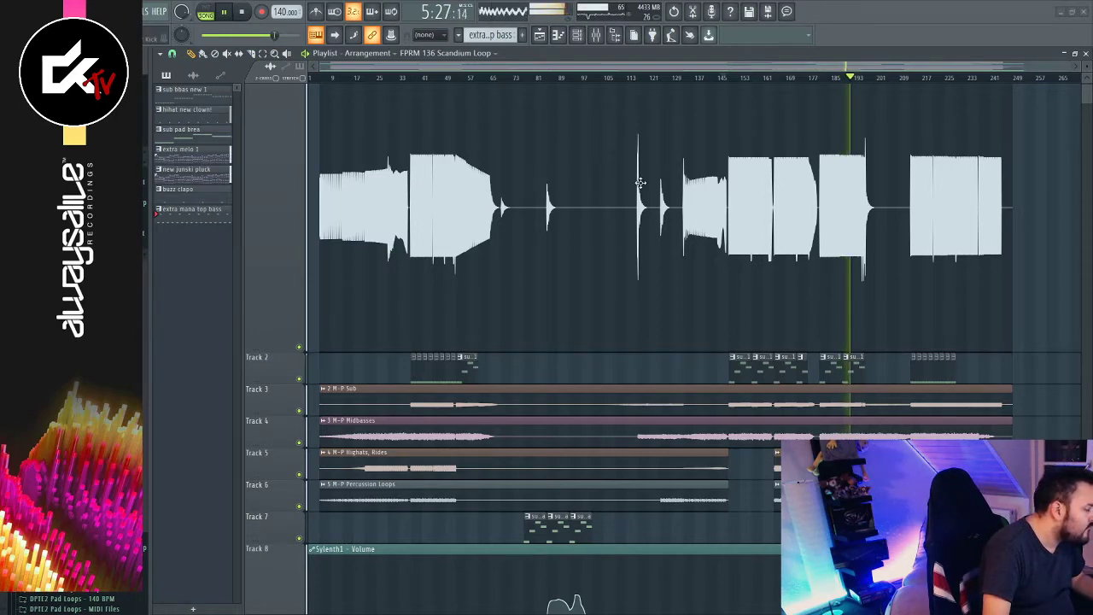
pyautogui.click(922, 79)
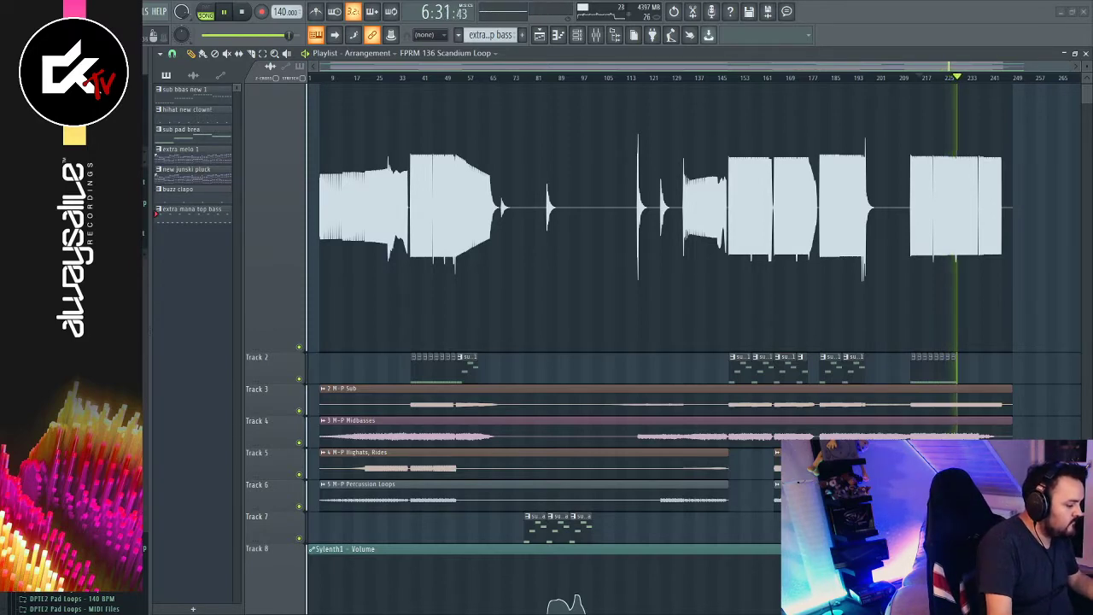
pyautogui.press('space')
pyautogui.press('space')
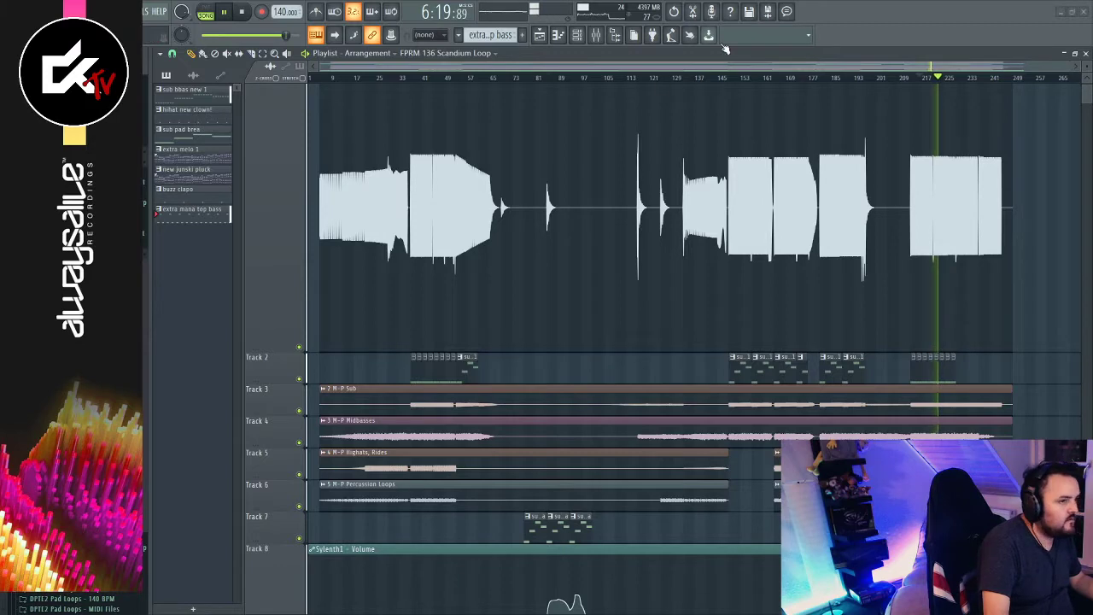
# Show the channel rack, inspect the Viper #2 synth and open the super bass A&B fairlite channel's synth
pyautogui.press('F6')
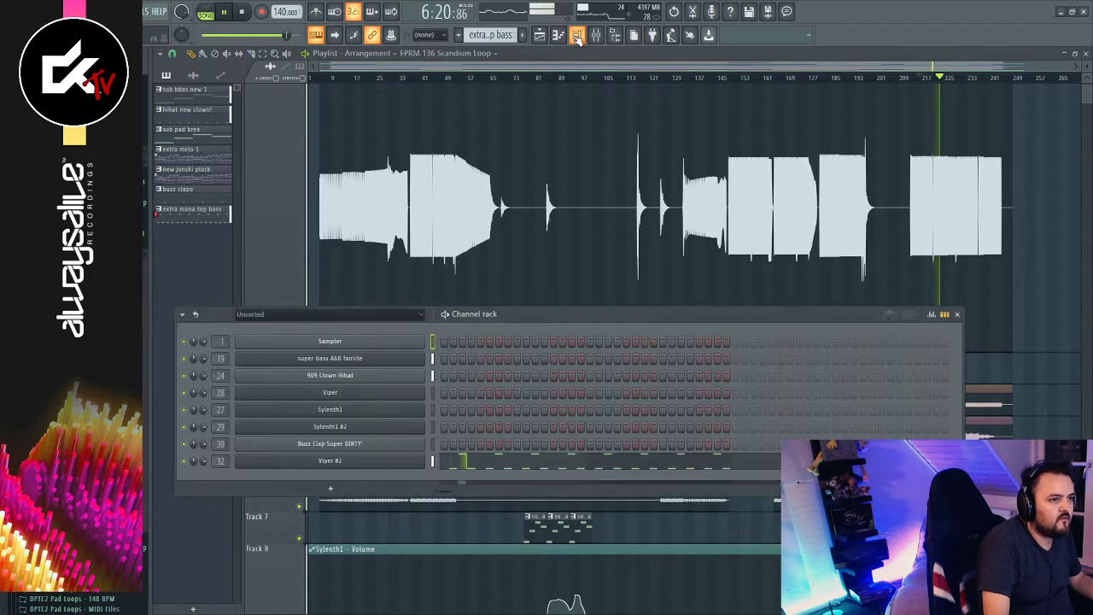
pyautogui.click(367, 459)
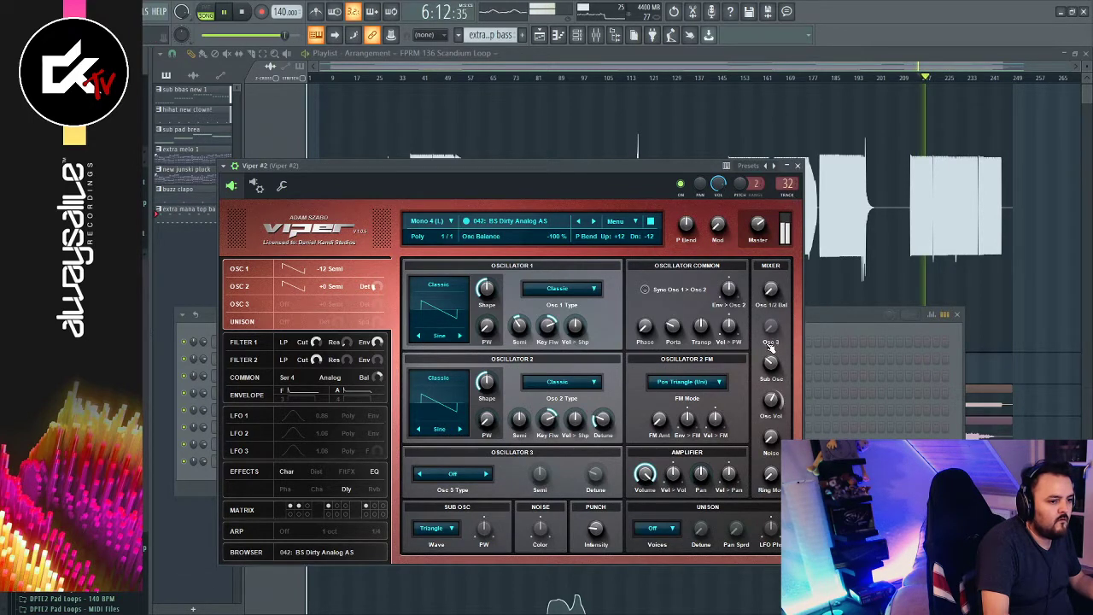
pyautogui.click(798, 165)
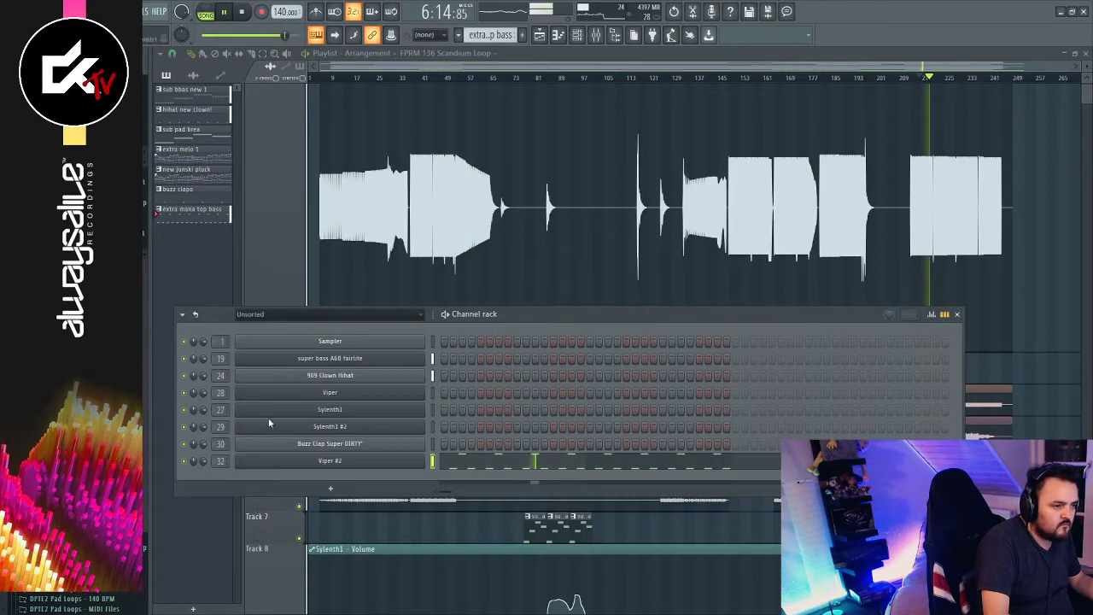
pyautogui.click(361, 359)
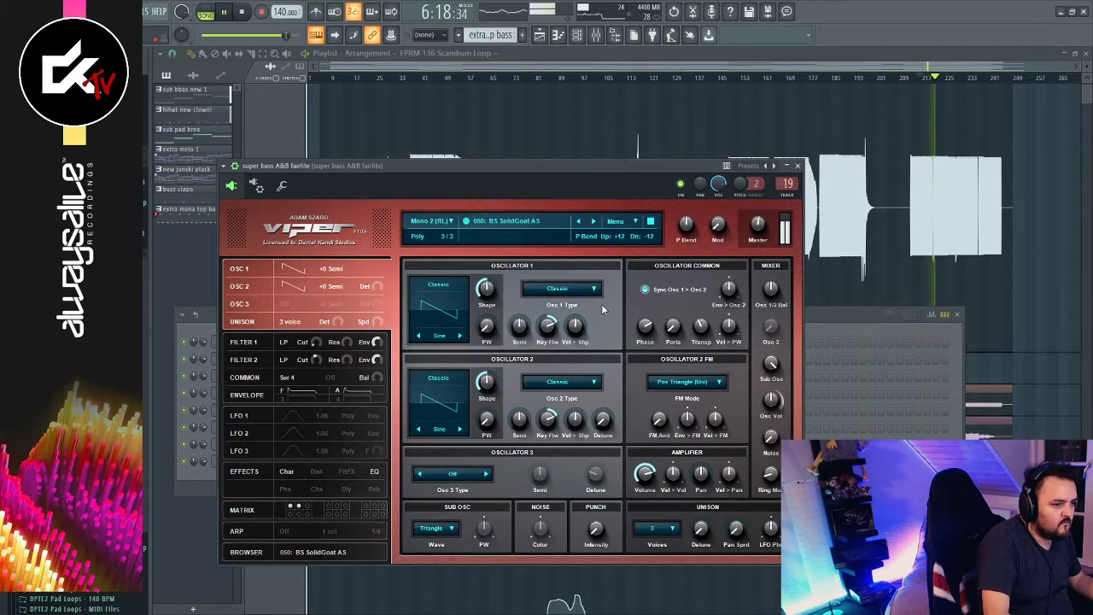
# Restart playback and set Filter 1's cutoff to 10 in the super bass synth
pyautogui.press('space')
pyautogui.press('space')
pyautogui.click(313, 360)
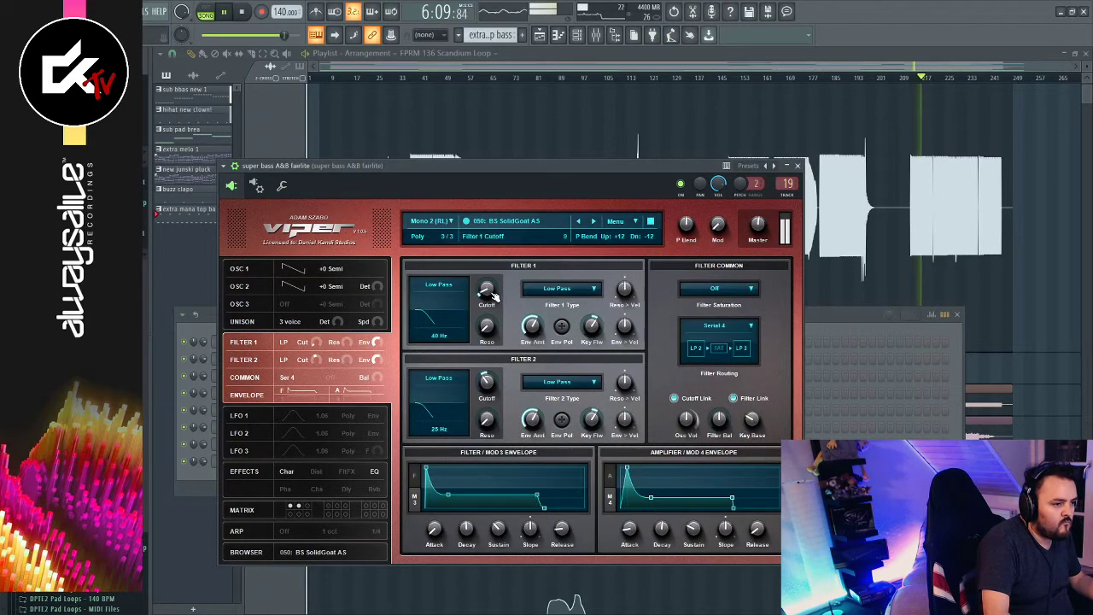
pyautogui.moveTo(493, 295); pyautogui.dragTo(493, 288)
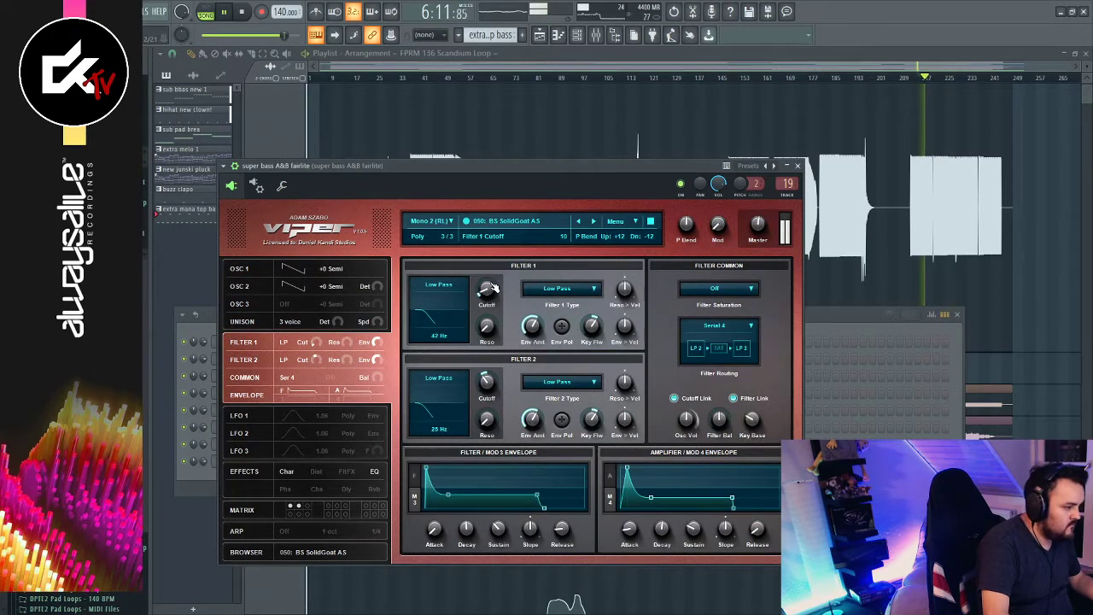
# Try a lower sub oscillator volume on the super bass and restore it to 127
pyautogui.click(332, 308)
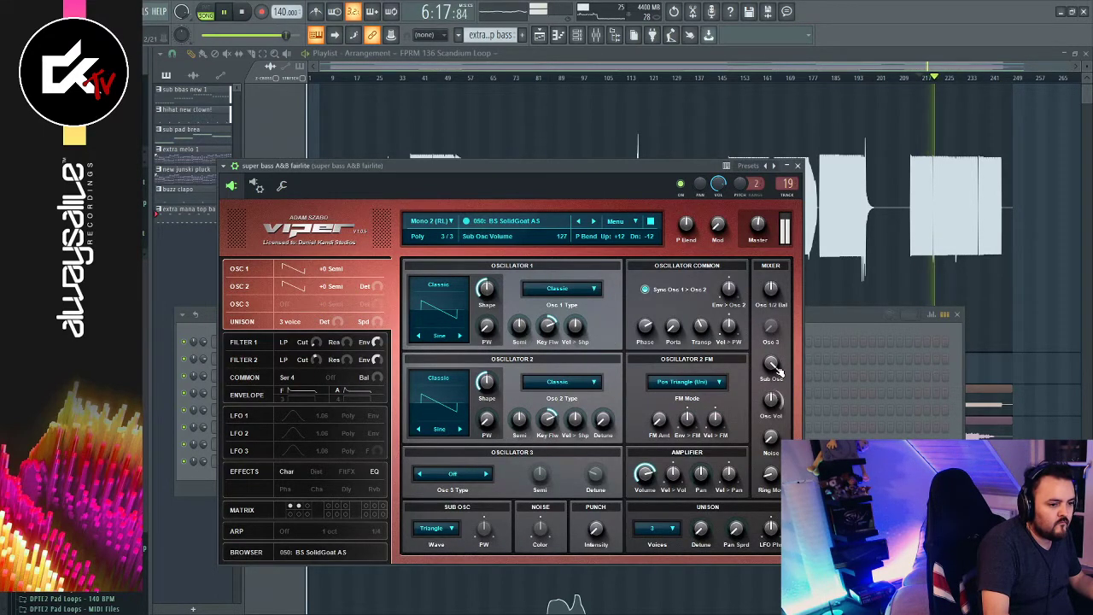
pyautogui.moveTo(774, 367); pyautogui.dragTo(777, 444)
pyautogui.moveTo(786, 495); pyautogui.dragTo(810, 317)
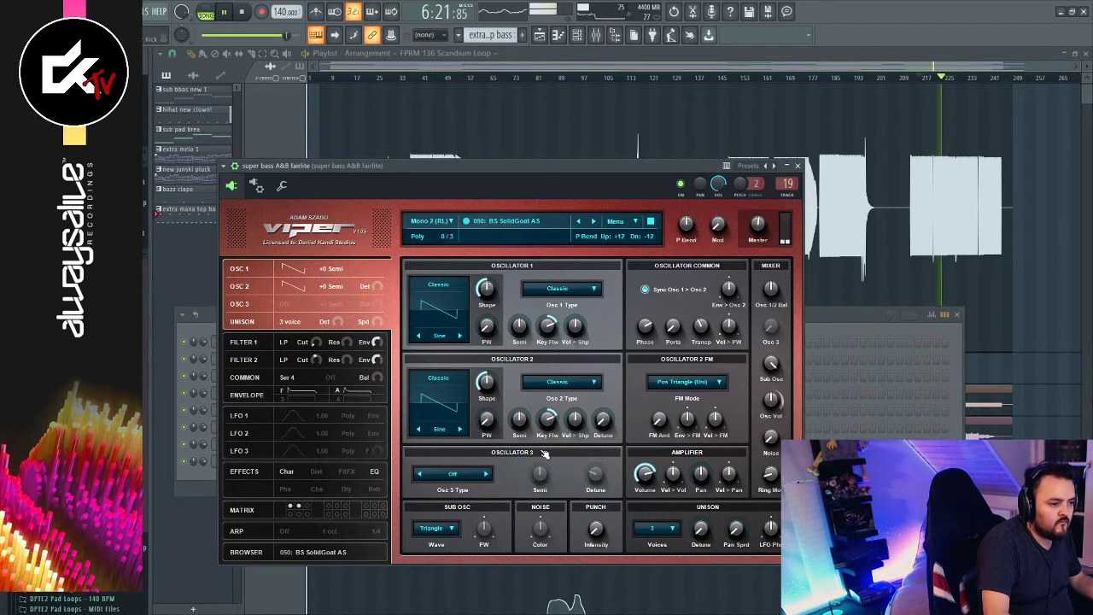
# Try different oscillator 2 shape settings, including 4, with the Analog2 waveform on the super bass
pyautogui.moveTo(502, 363); pyautogui.dragTo(479, 471)
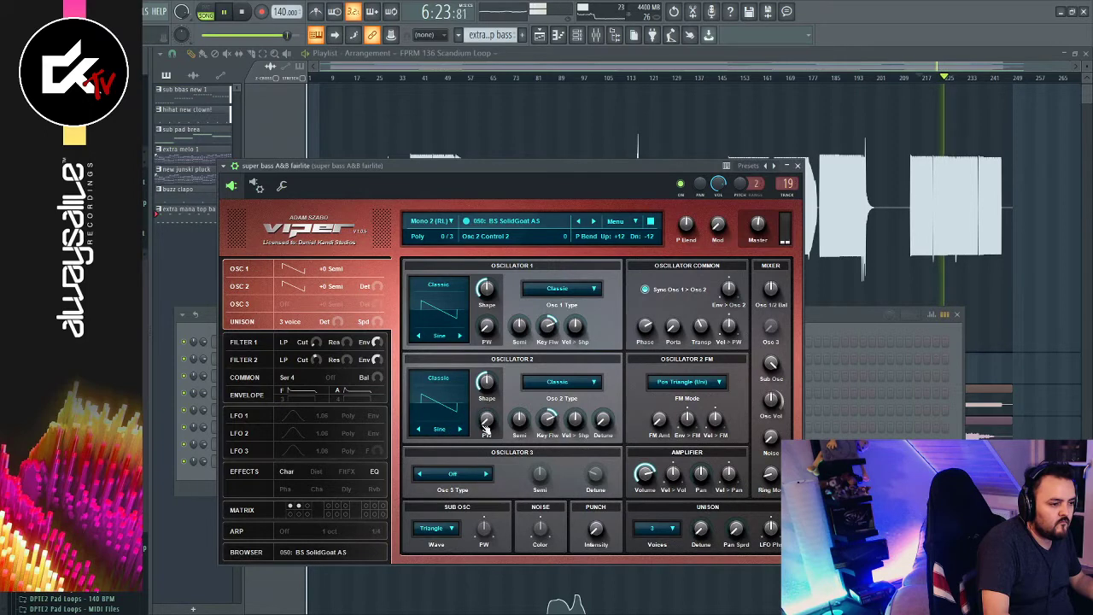
pyautogui.moveTo(494, 385); pyautogui.dragTo(496, 360)
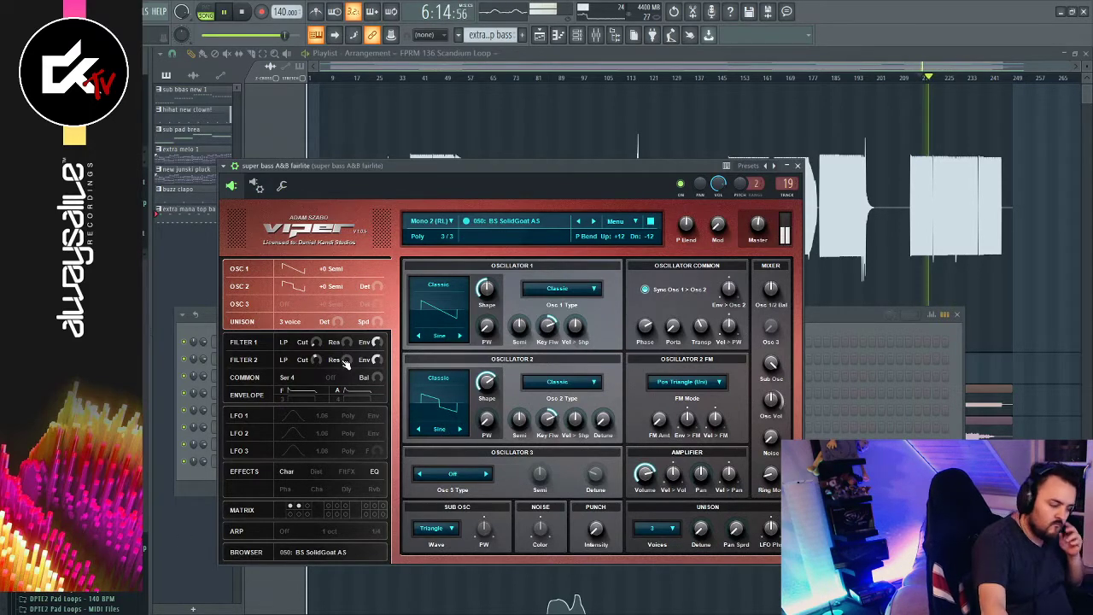
pyautogui.moveTo(486, 382)
pyautogui.mouseDown()
pyautogui.moveTo(492, 465)
pyautogui.moveTo(489, 343)
pyautogui.moveTo(490, 382)
pyautogui.mouseUp()
pyautogui.click(461, 430)
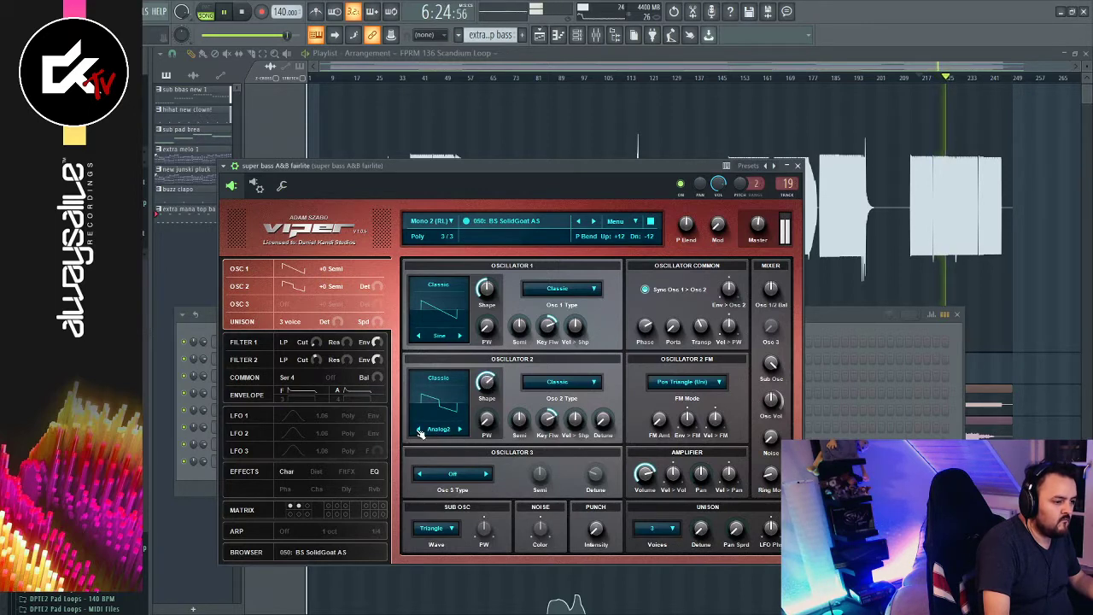
pyautogui.moveTo(497, 380); pyautogui.dragTo(491, 423)
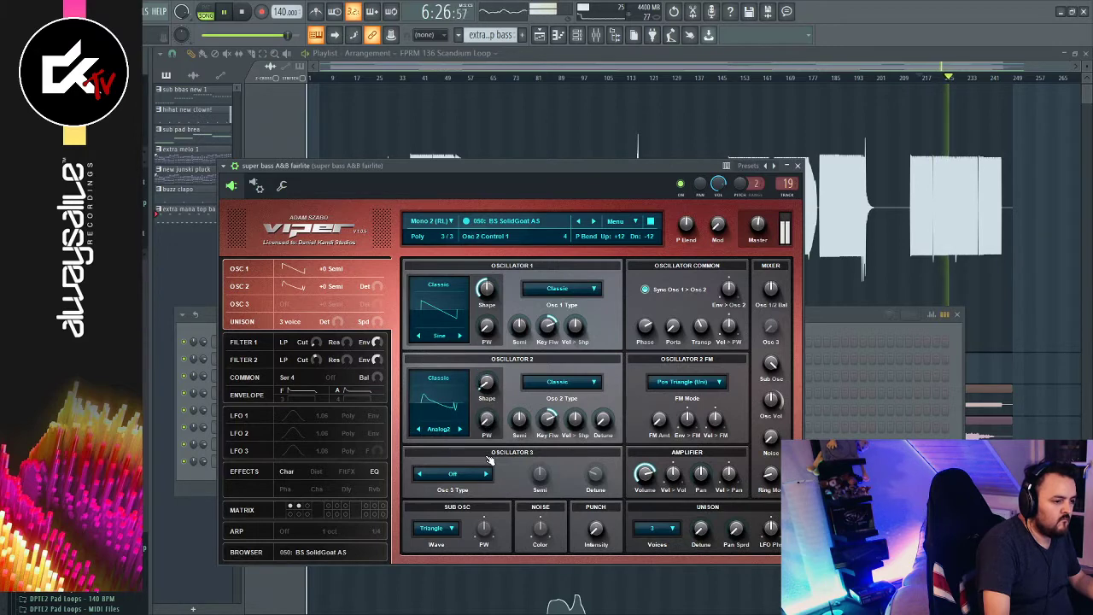
# Step oscillator 2 back through Triangle to the Sine waveform and raise its shape moderately
pyautogui.click(418, 430)
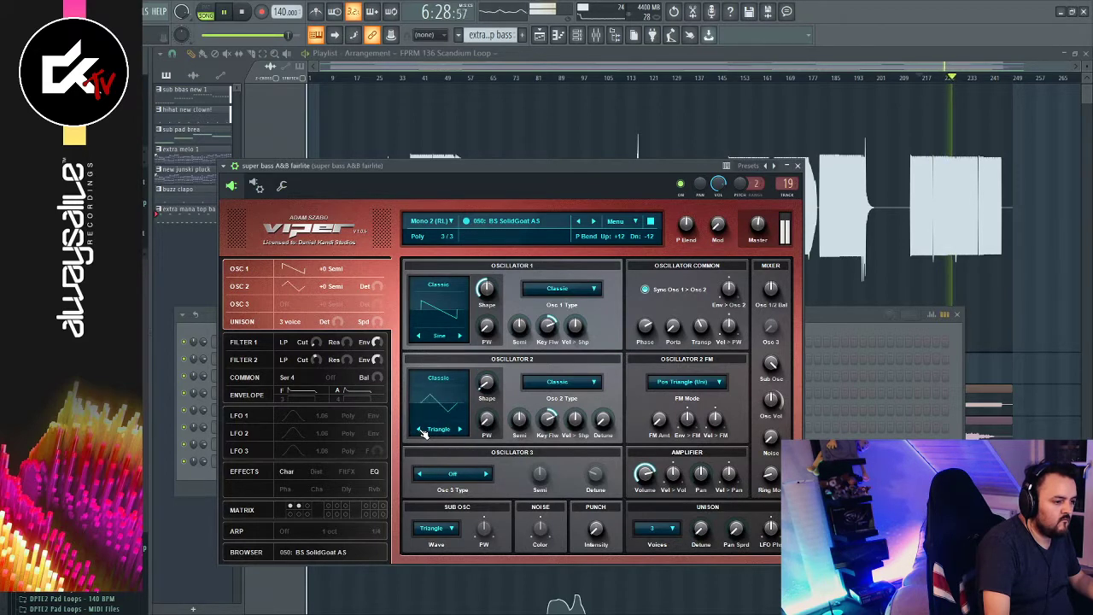
pyautogui.click(419, 429)
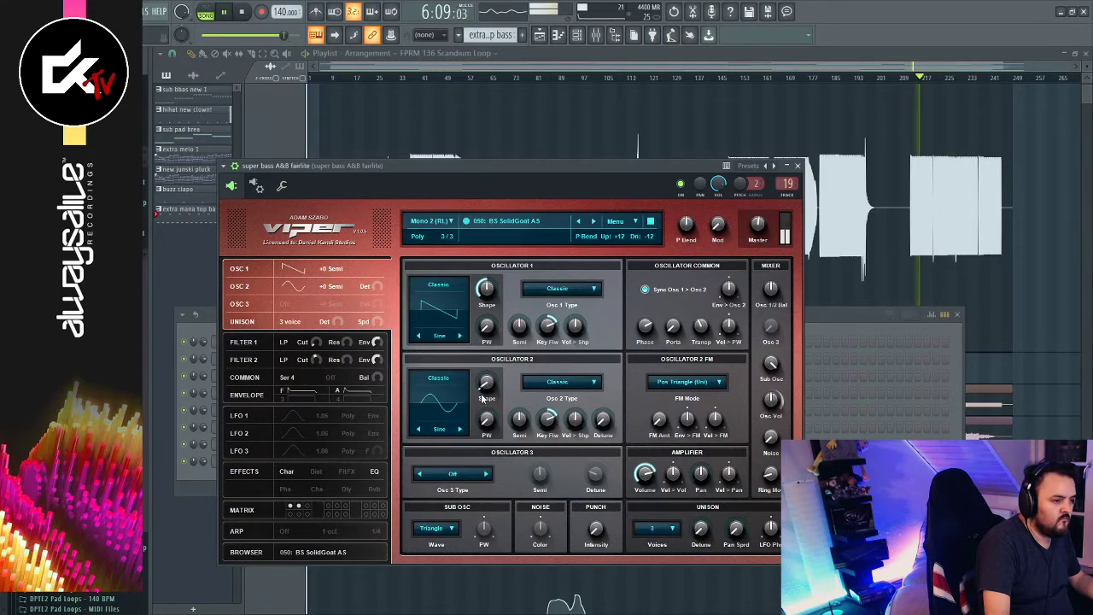
pyautogui.moveTo(493, 373)
pyautogui.mouseDown()
pyautogui.moveTo(500, 346)
pyautogui.moveTo(498, 368)
pyautogui.mouseUp()
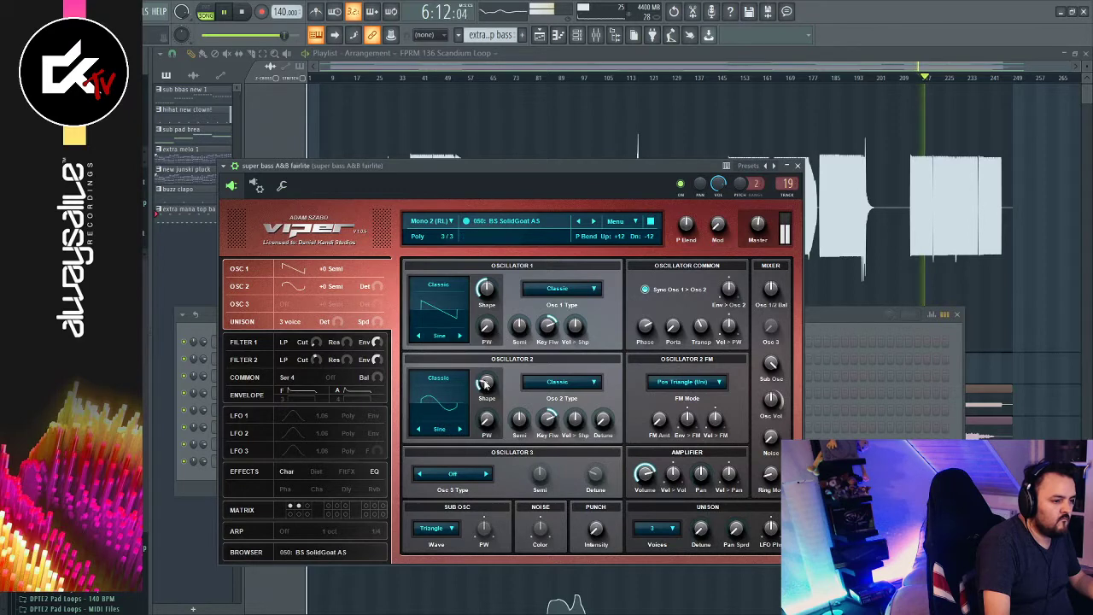
# Audition the Analog2 and bass square waveforms on oscillator 2 and return it to Sine
pyautogui.click(461, 430)
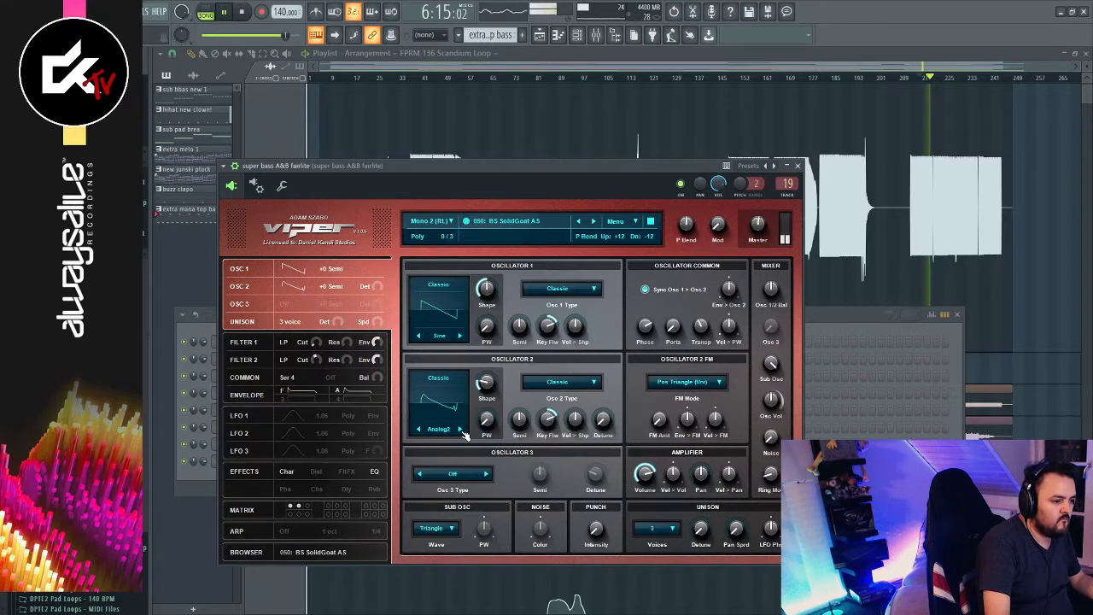
pyautogui.click(461, 430)
pyautogui.click(462, 429)
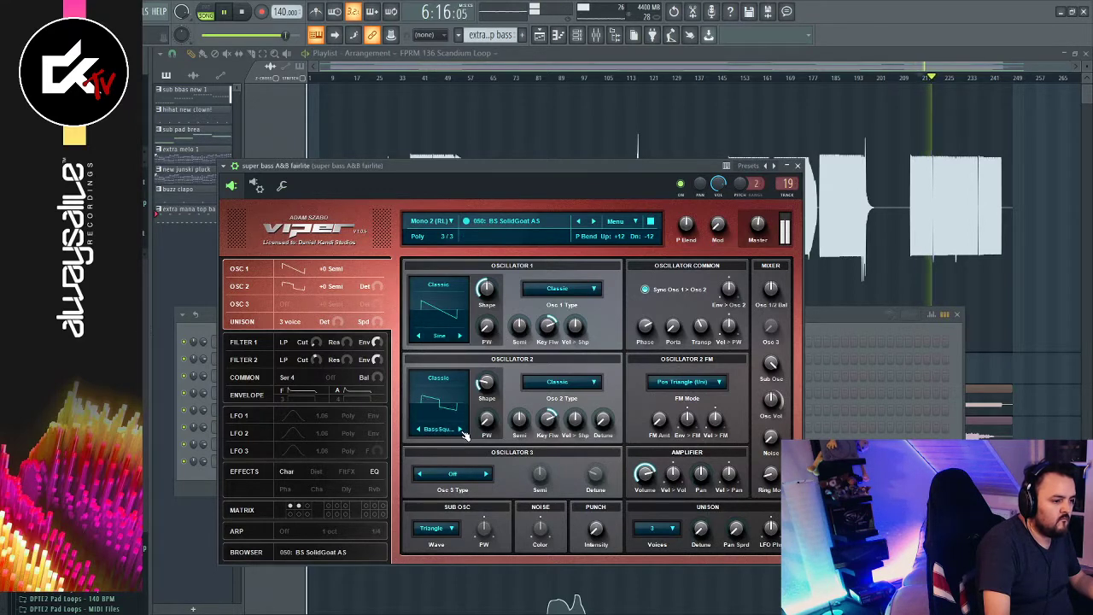
pyautogui.click(419, 430)
pyautogui.click(420, 430)
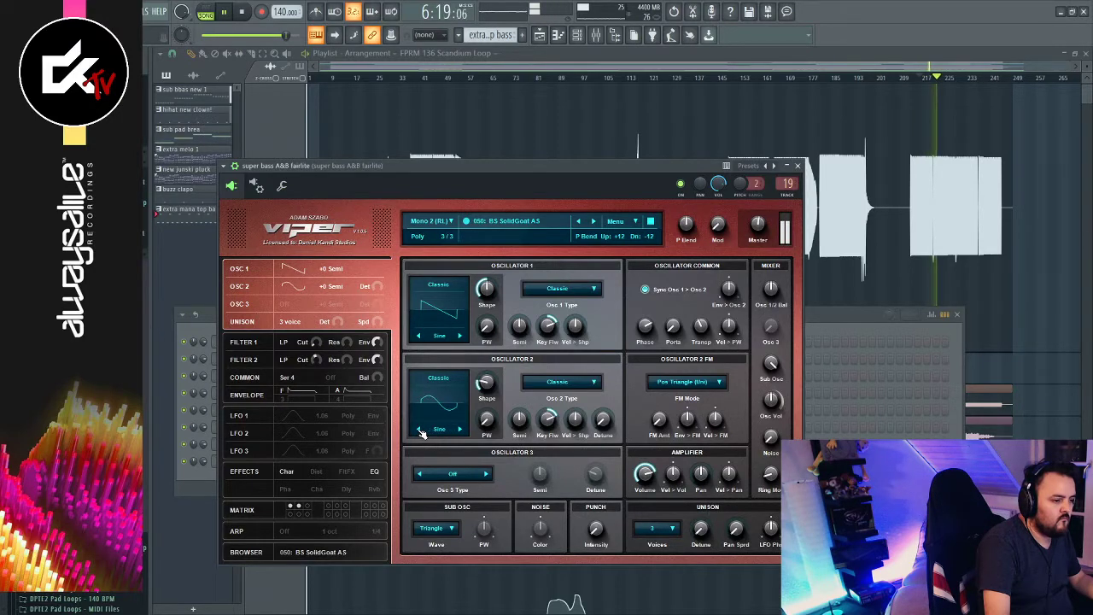
# Audition oscillator 2's waveforms from Analog2 onward, including Bassy, Bell, Bucket, DigiSine, FM2 and Glasses, and set it to Knife
pyautogui.click(460, 430)
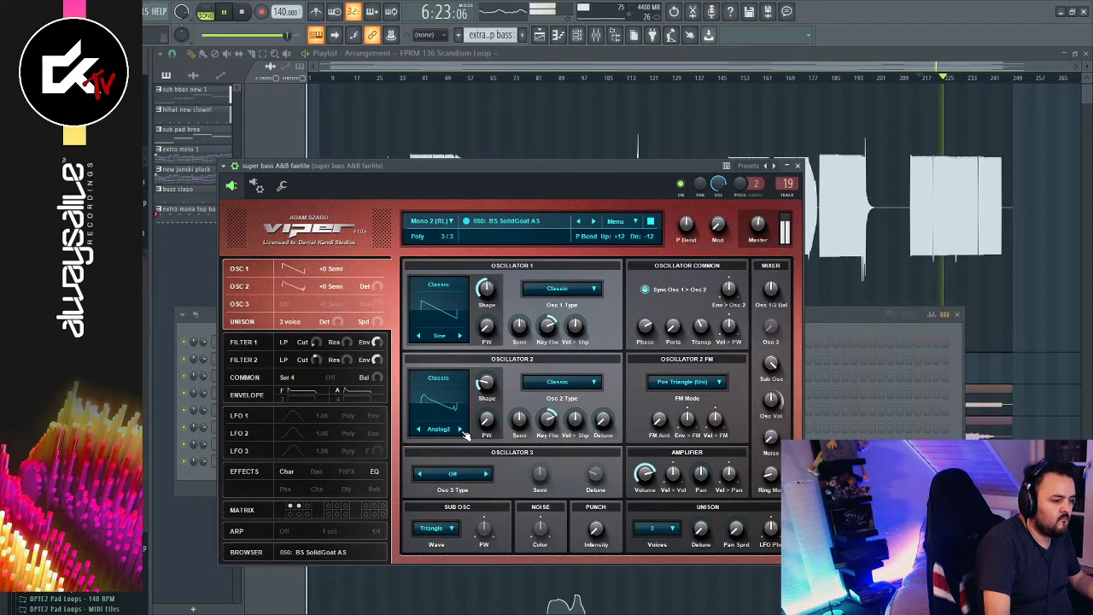
pyautogui.click(460, 430)
pyautogui.click(460, 430)
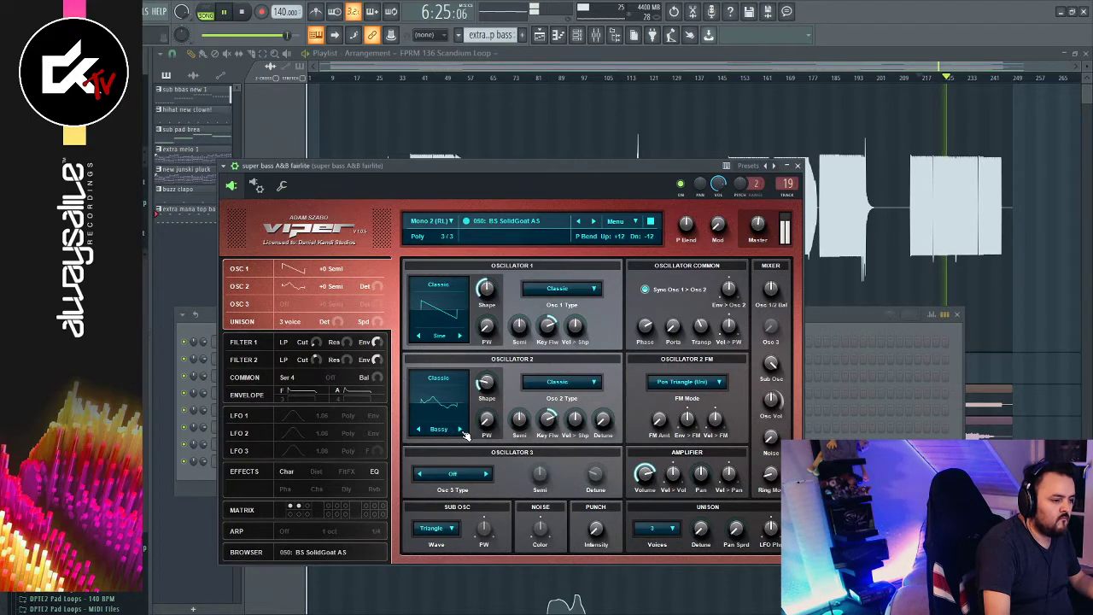
pyautogui.click(461, 431)
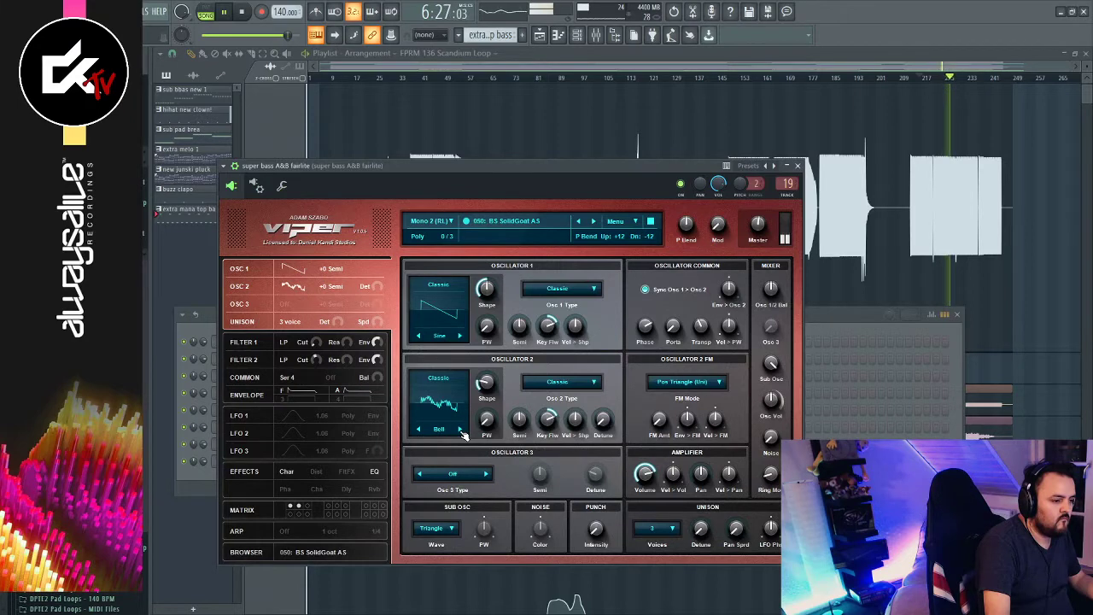
pyautogui.click(461, 431)
pyautogui.click(461, 431)
pyautogui.click(461, 431)
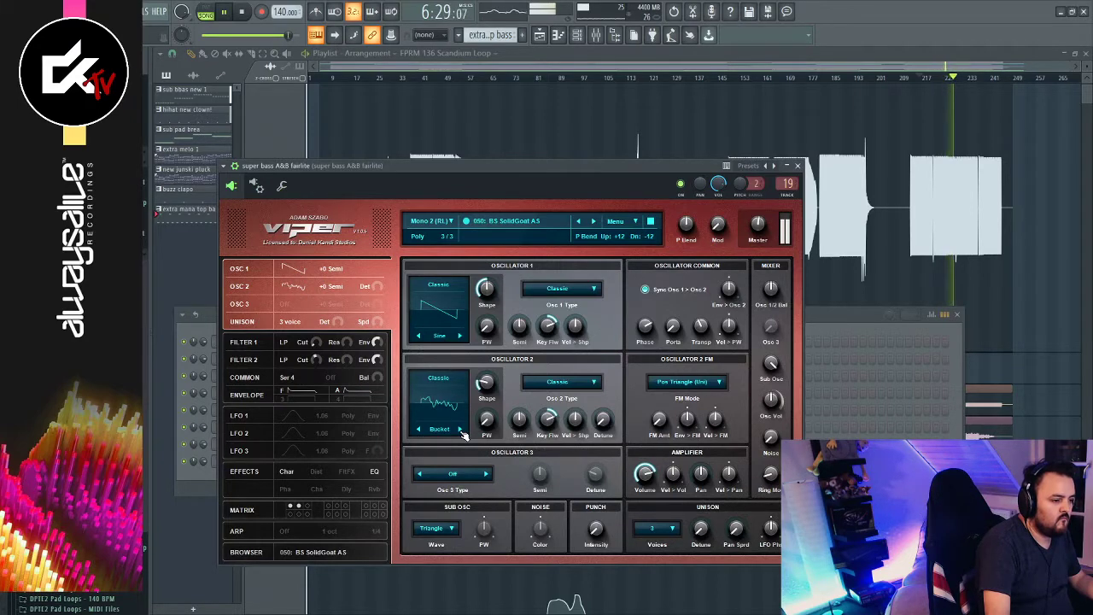
pyautogui.click(461, 431)
pyautogui.click(461, 432)
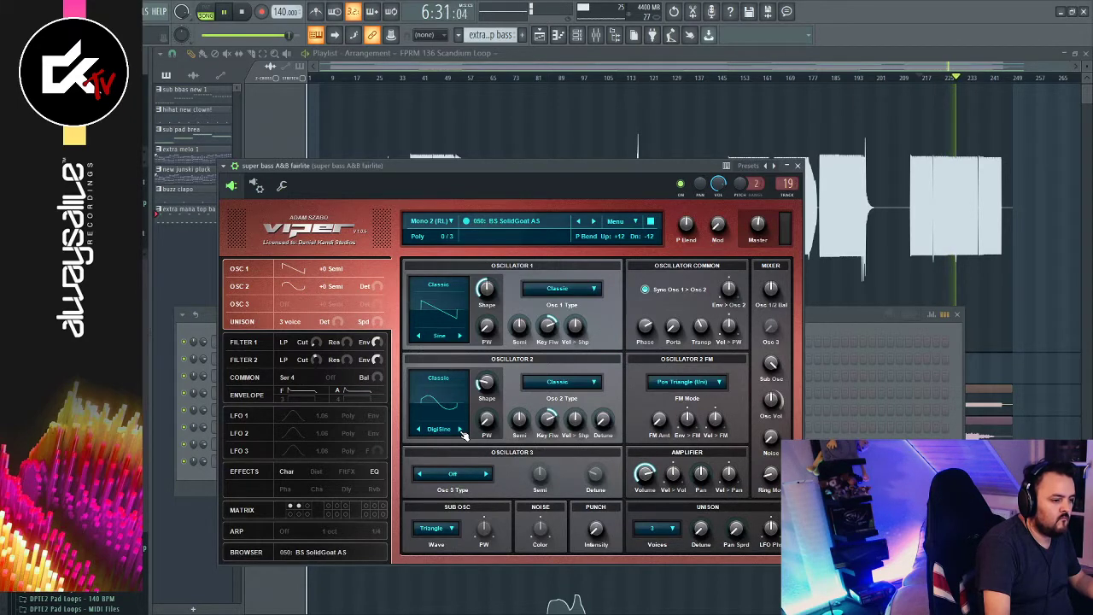
pyautogui.click(461, 432)
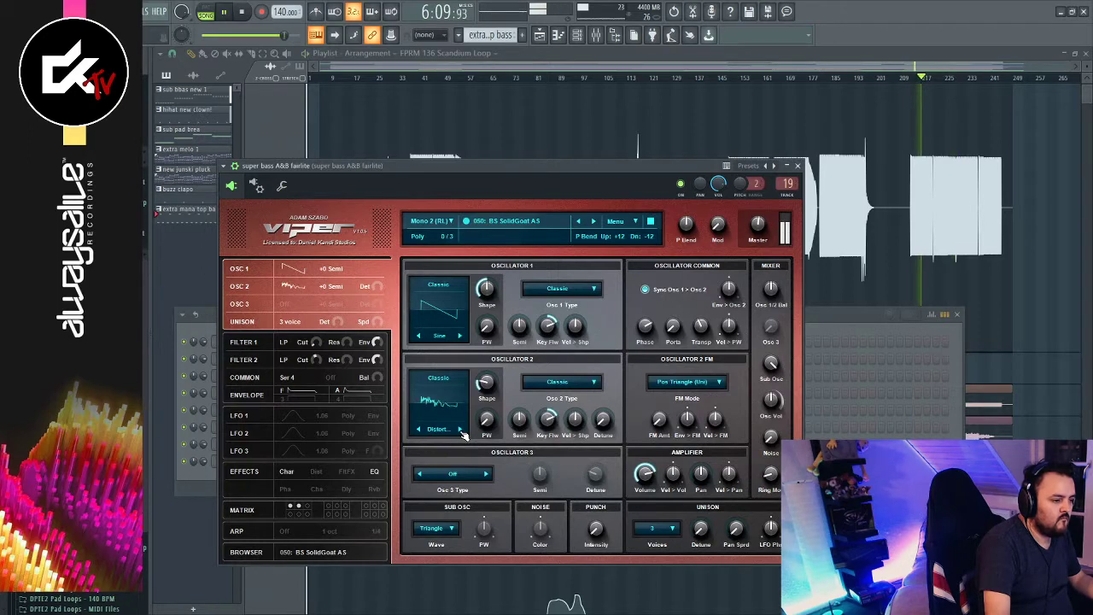
pyautogui.click(462, 431)
pyautogui.click(461, 431)
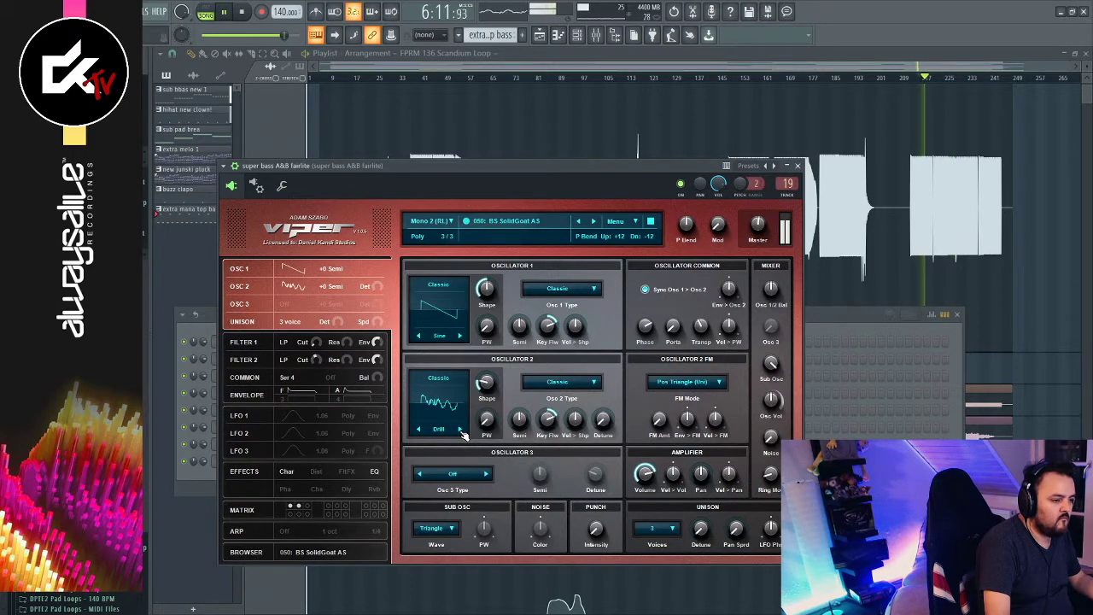
pyautogui.click(461, 431)
pyautogui.click(461, 432)
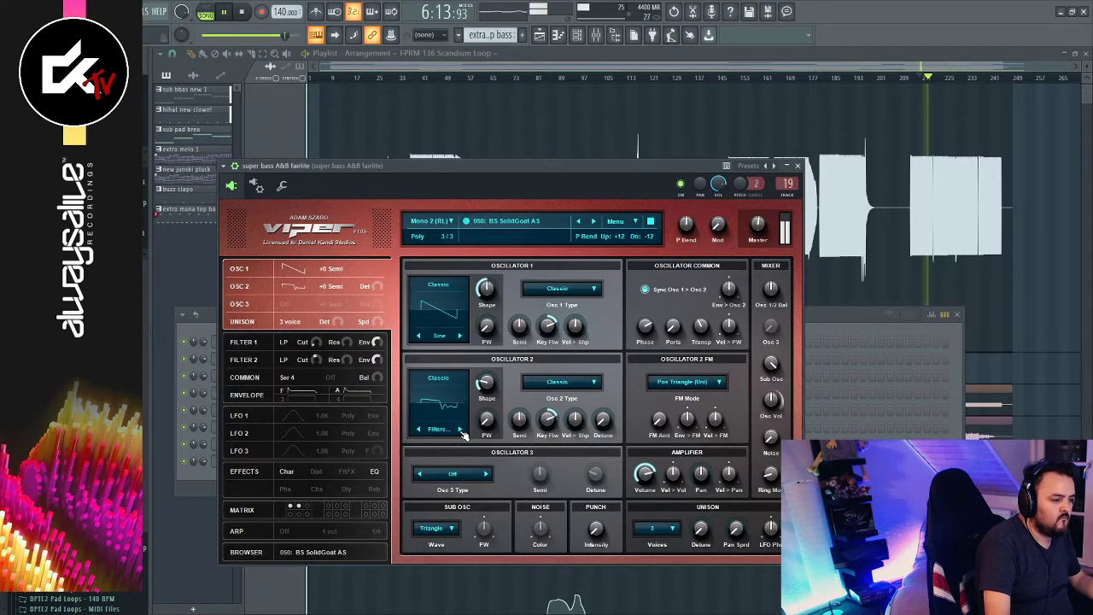
pyautogui.click(461, 431)
pyautogui.click(461, 432)
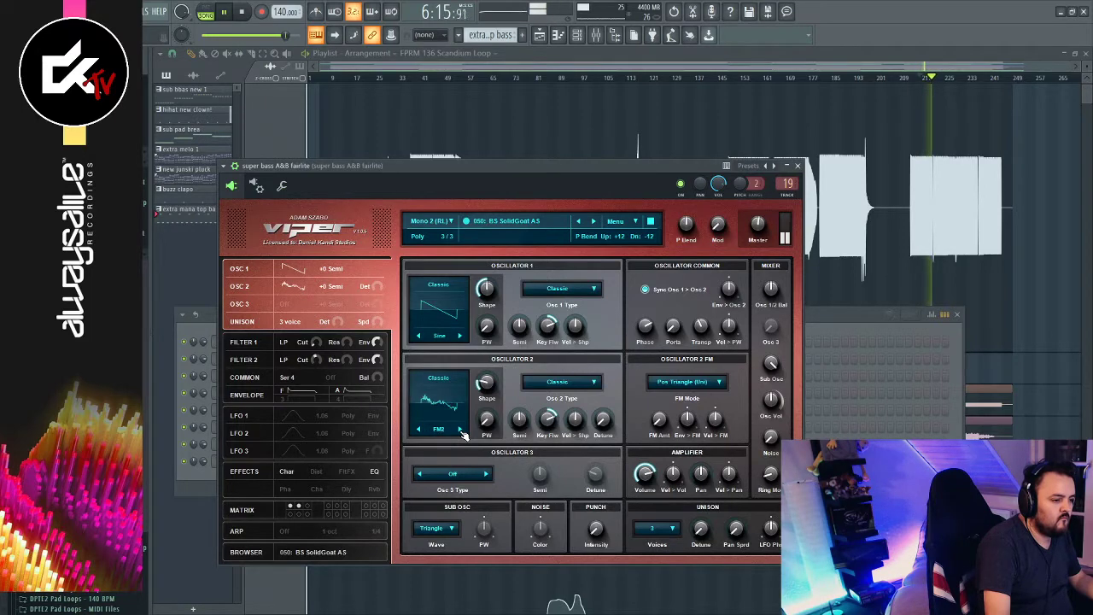
pyautogui.click(461, 431)
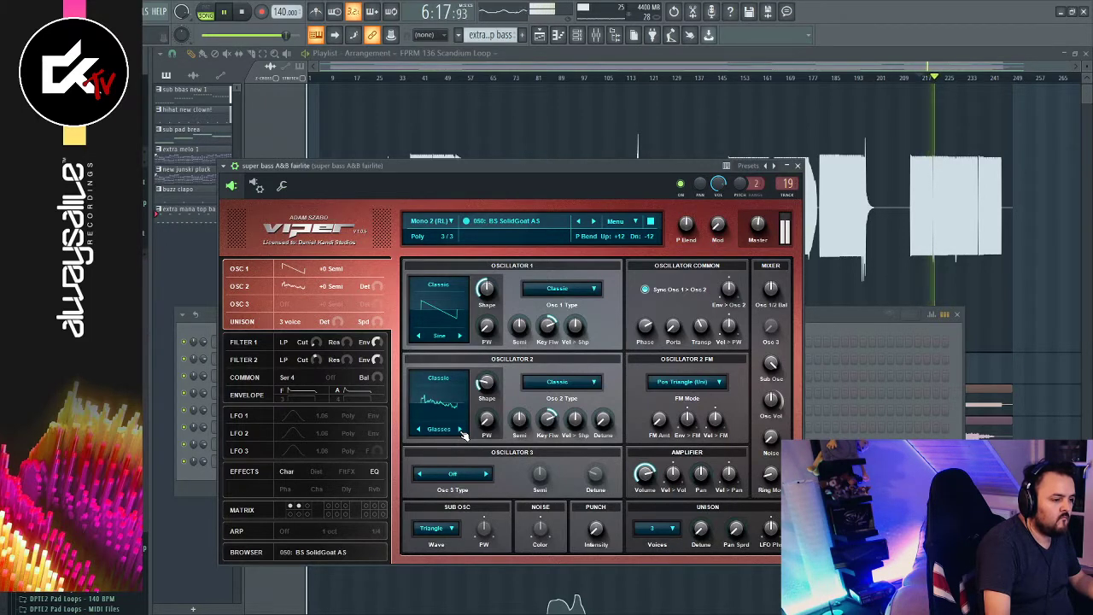
pyautogui.click(461, 431)
pyautogui.click(461, 431)
pyautogui.click(461, 431)
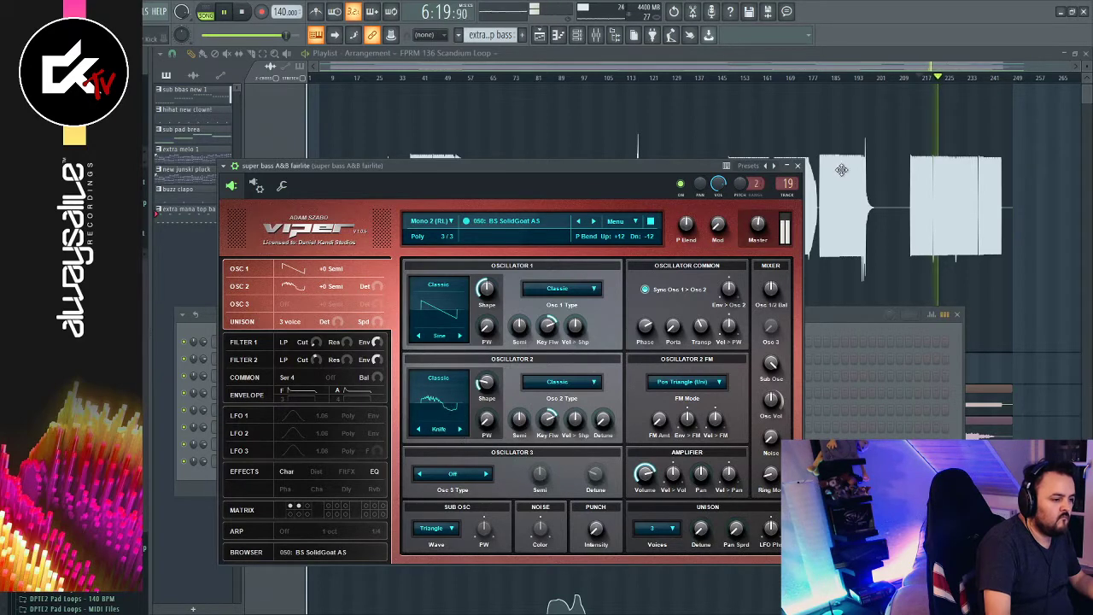
# Close the super bass synth and replay the final section from about bar 213
pyautogui.click(797, 166)
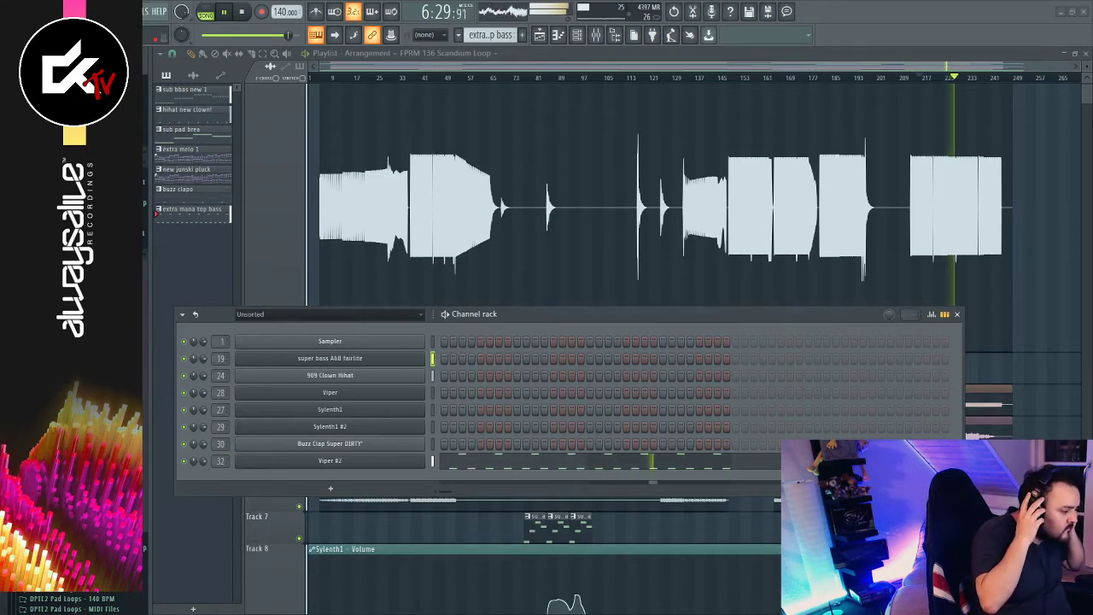
pyautogui.click(916, 79)
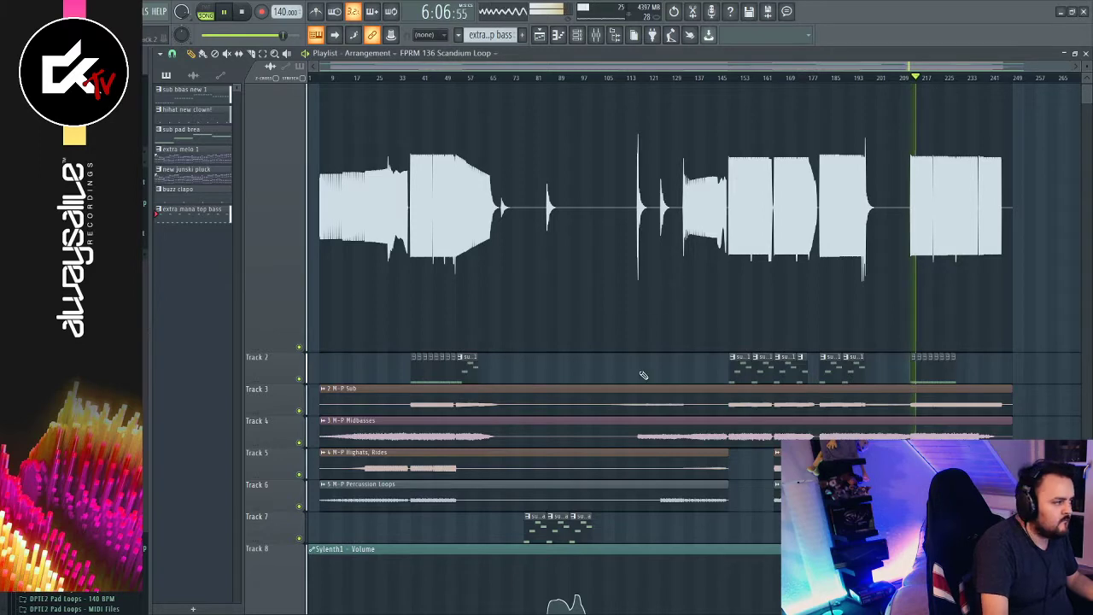
# Play from about bar 151 and set the super bass channel's 24 dB/oct EQ low cut to about 24 Hz
pyautogui.click(738, 79)
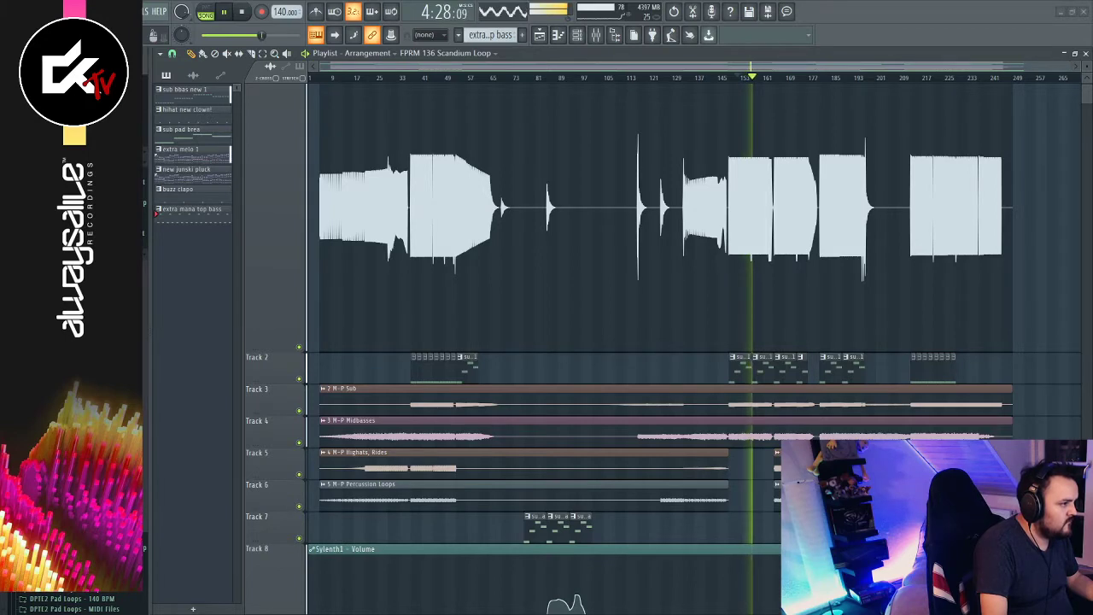
pyautogui.moveTo(319, 306); pyautogui.dragTo(289, 334)
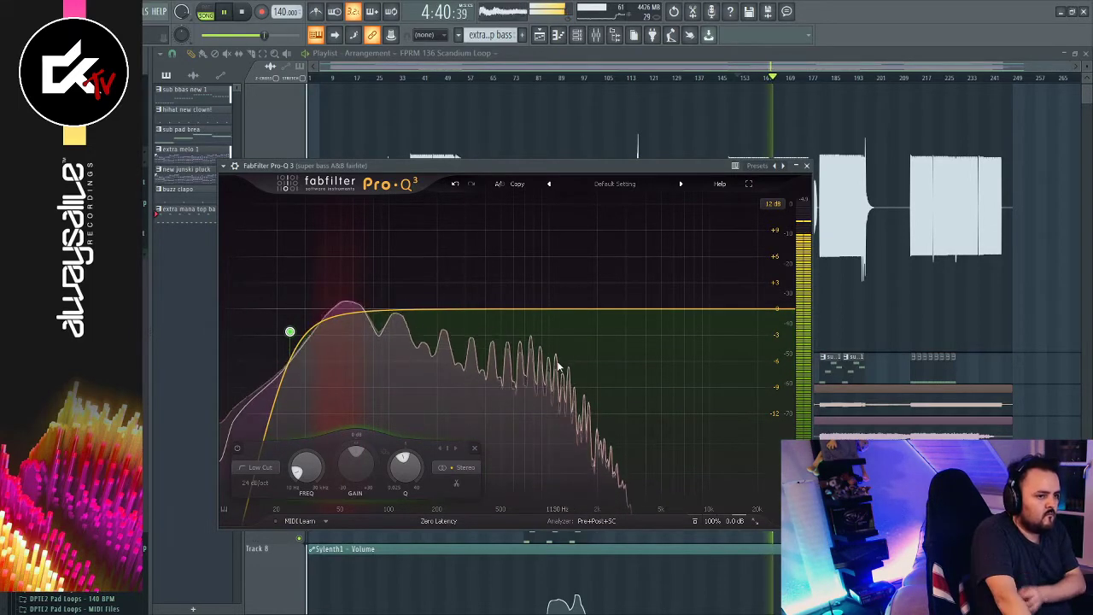
pyautogui.press('Escape')
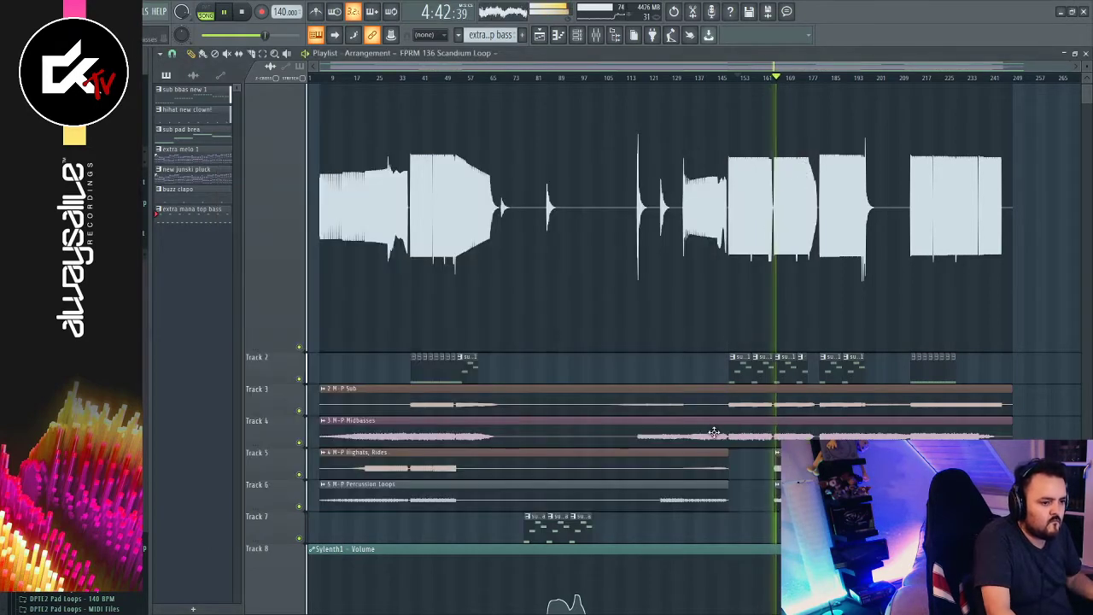
# Trim the end of the "sub bbas new 1" clip before bar 165 back to about bar 164, where the kick pauses
pyautogui.scroll(8, 776, 75)
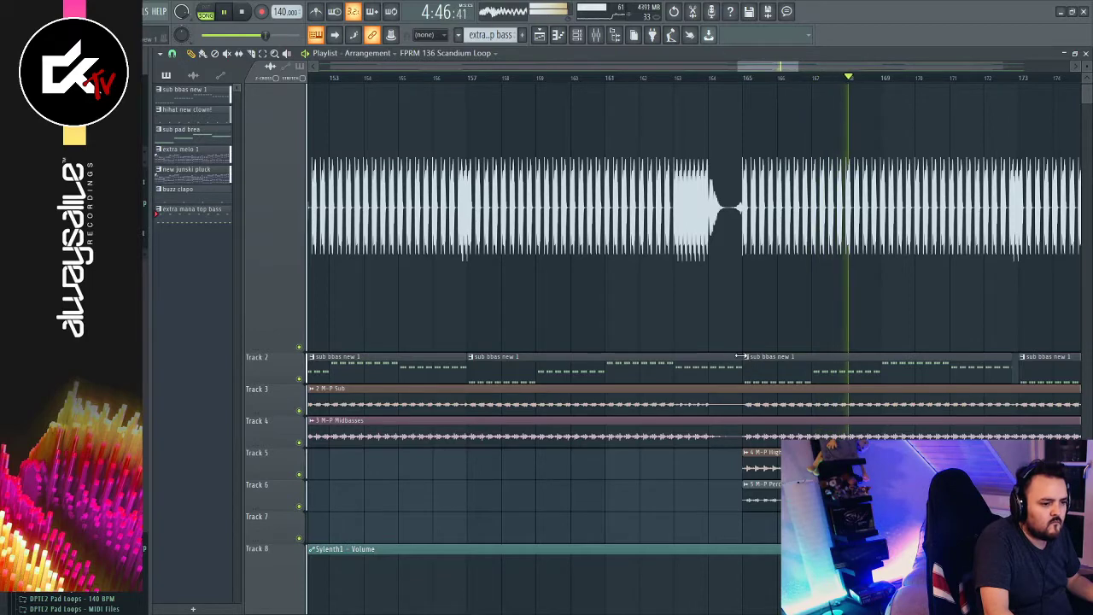
pyautogui.moveTo(740, 357); pyautogui.dragTo(708, 355)
pyautogui.scroll(-6, 671, 84)
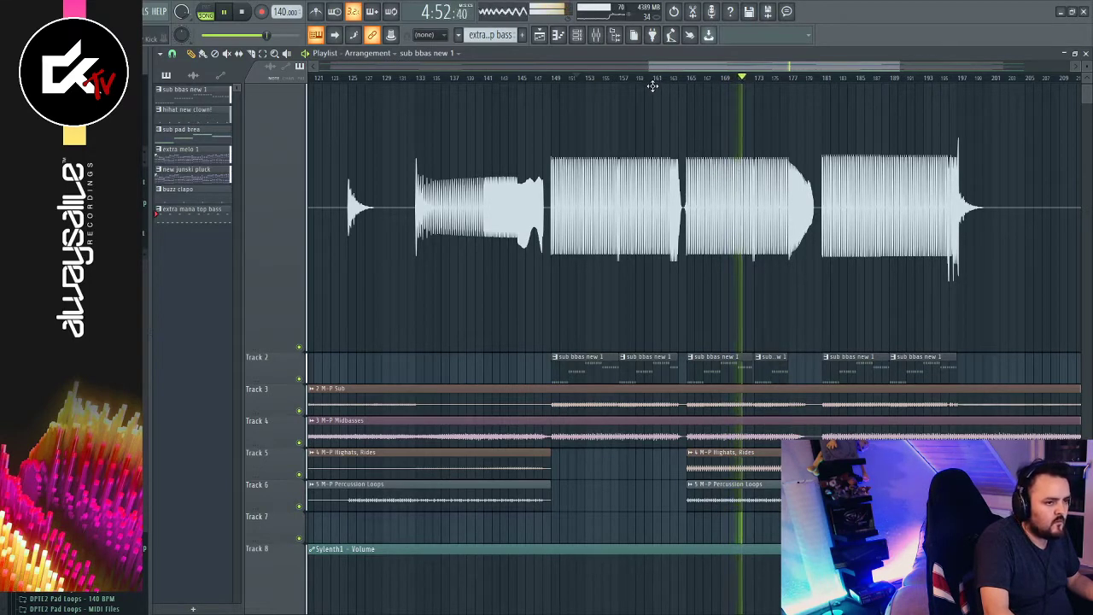
# Audition the later sections from about bars 150, 181 and 214, and stop playback
pyautogui.click(564, 79)
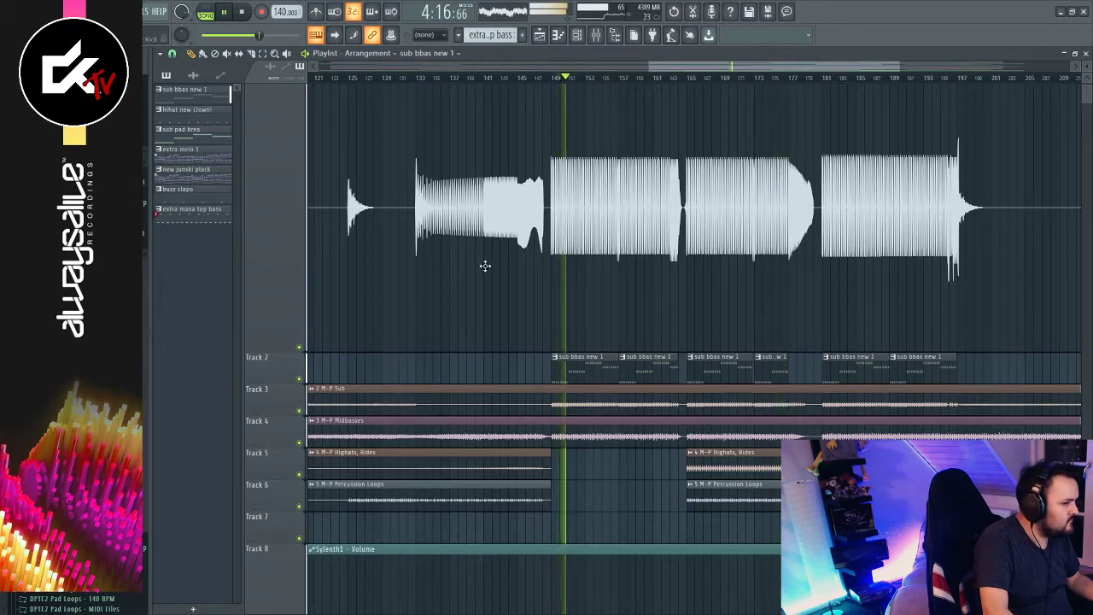
pyautogui.click(830, 78)
pyautogui.scroll(-3, 842, 81)
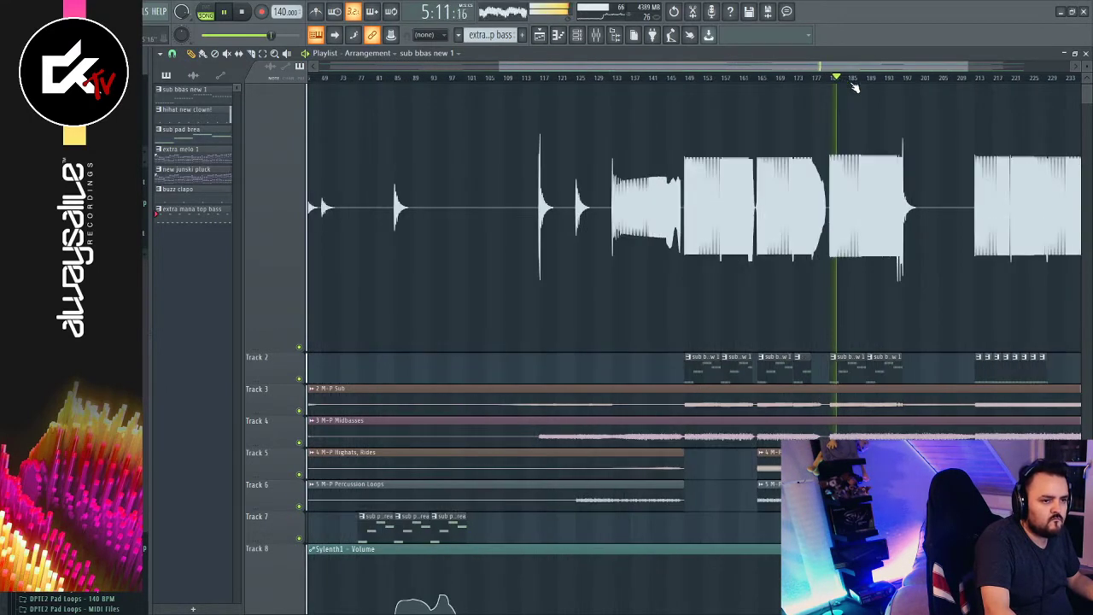
pyautogui.click(984, 79)
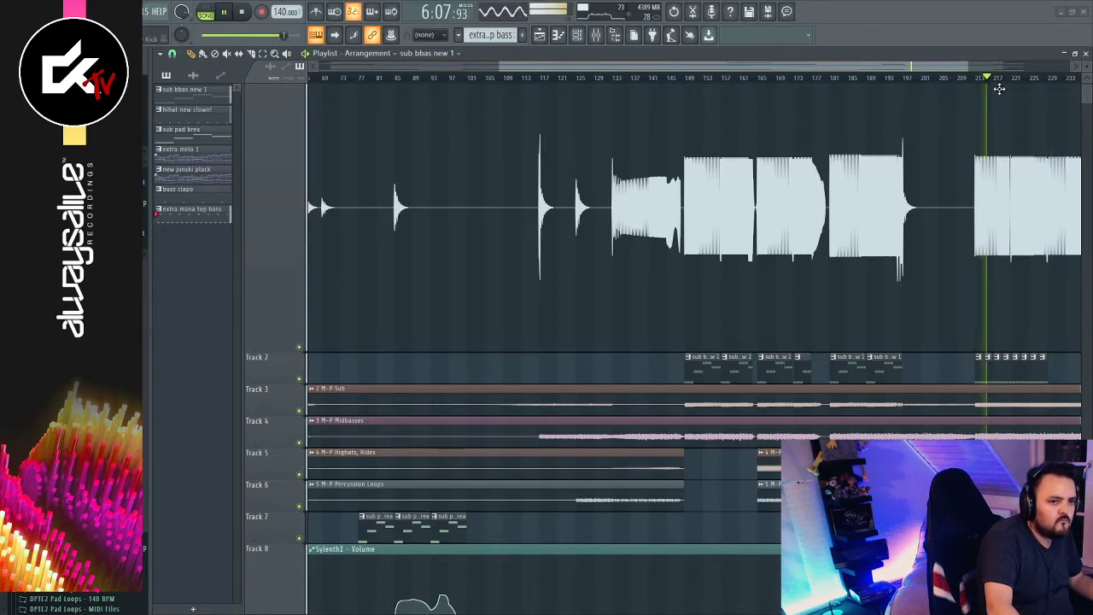
pyautogui.scroll(6, 998, 85)
pyautogui.press('space')
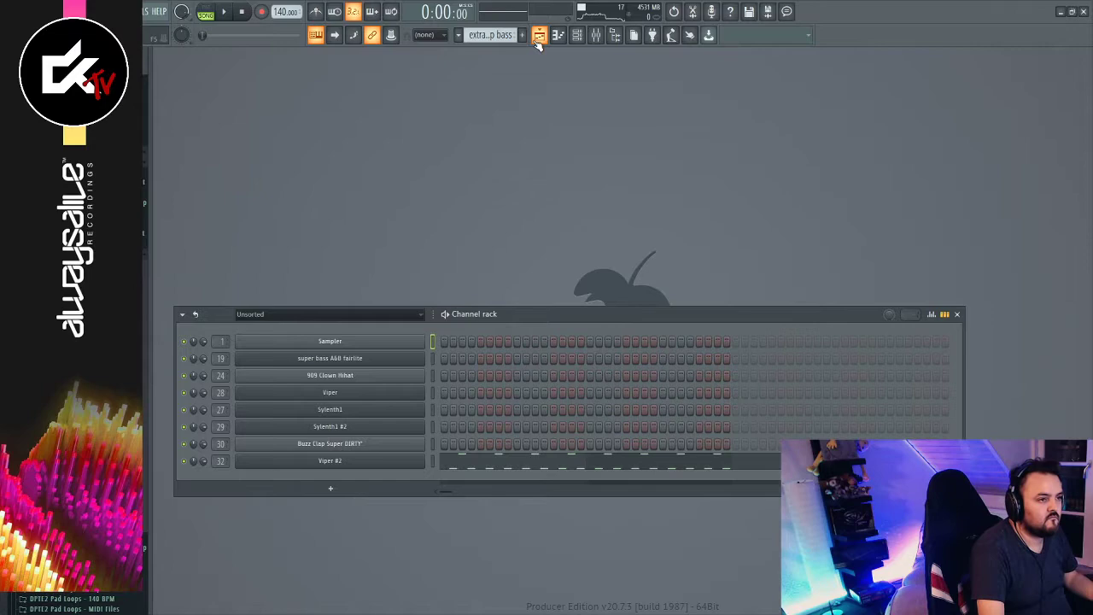
# Play the arrangement from about bar 8 and again from about bar 23, and hide the playlist
pyautogui.click(539, 37)
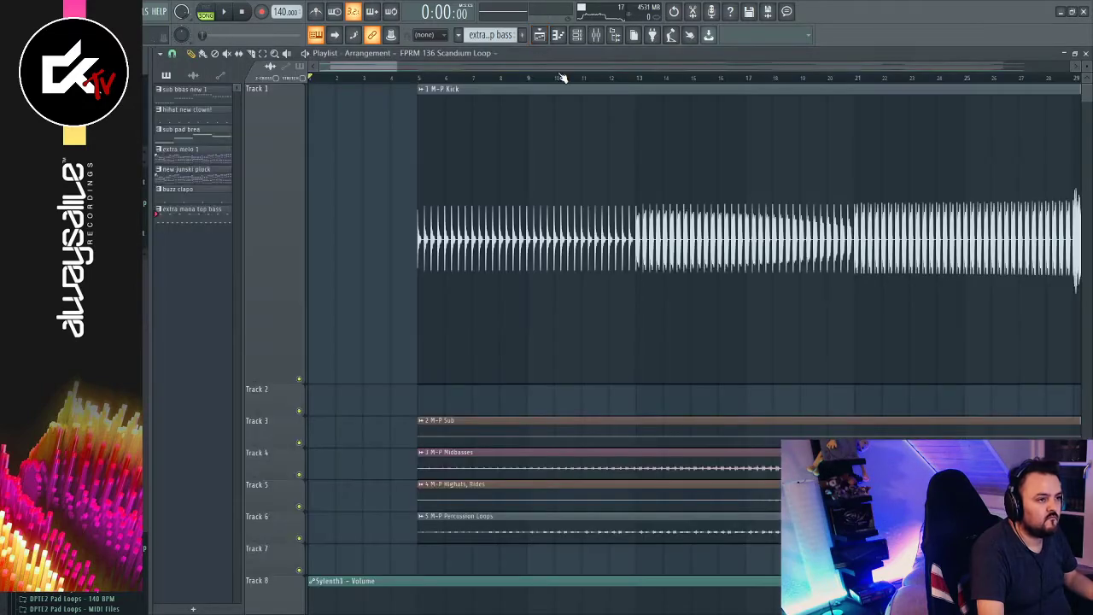
pyautogui.click(514, 80)
pyautogui.press('space')
pyautogui.scroll(-5, 515, 82)
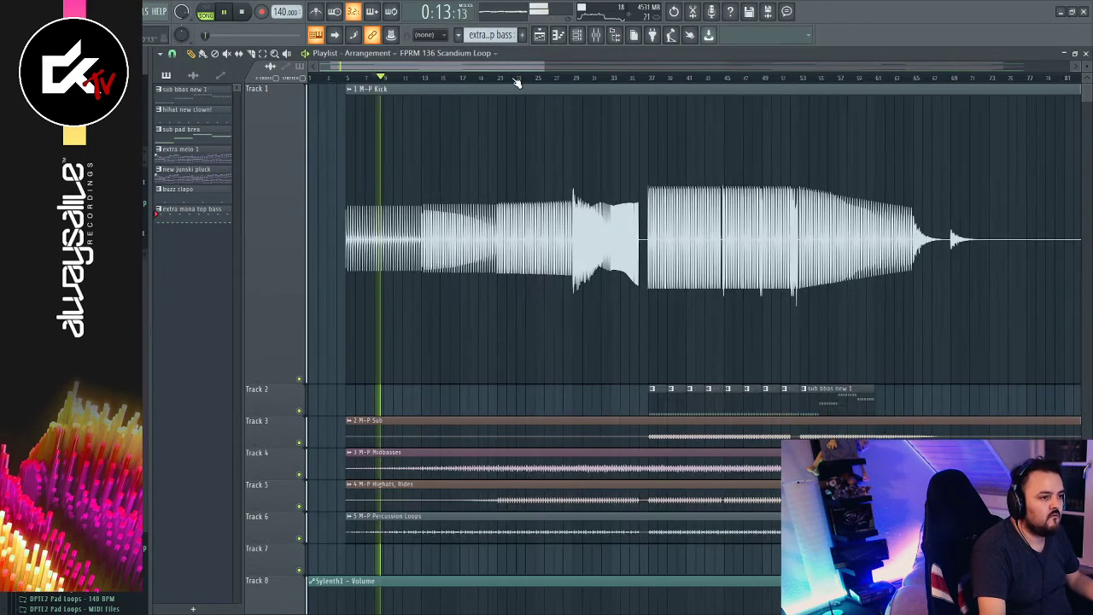
pyautogui.click(518, 79)
pyautogui.scroll(-3, 518, 80)
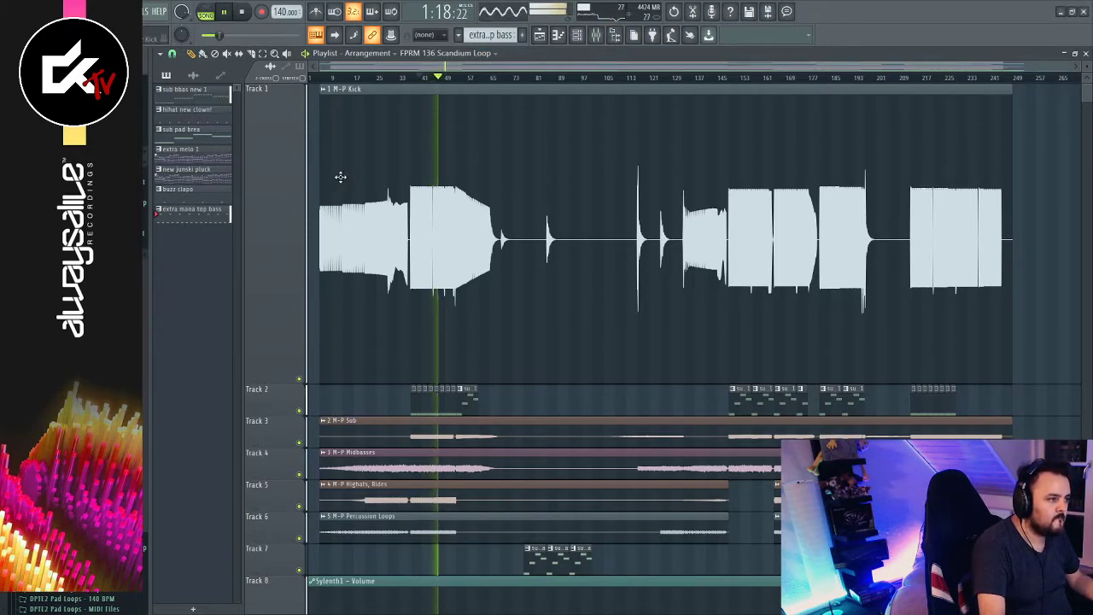
pyautogui.click(539, 35)
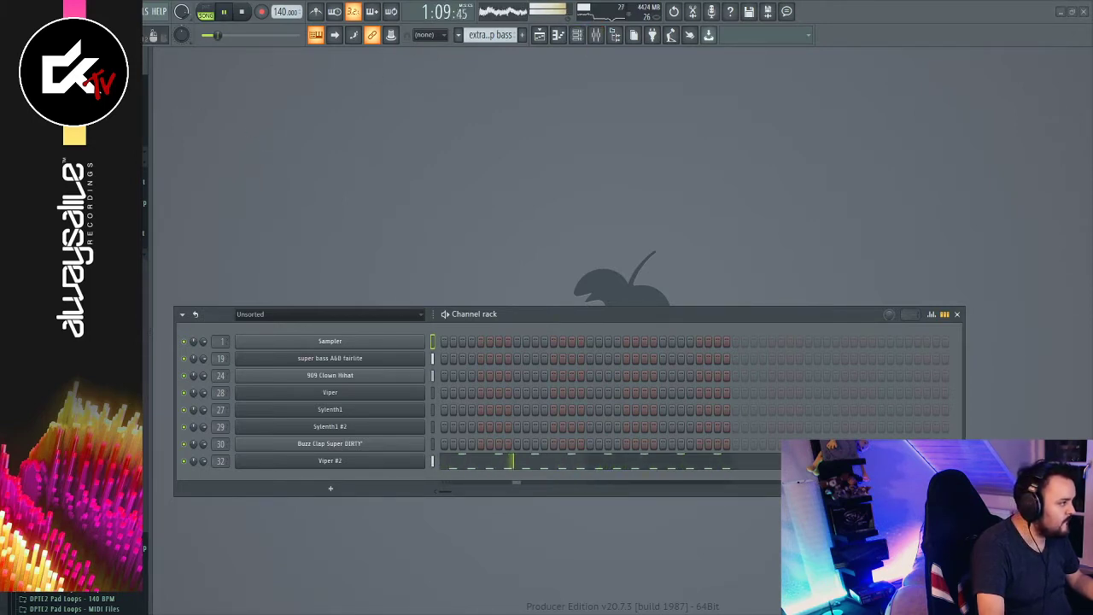
# Lower the band 1 crossover frequency of the FabFilter Saturn on the super bass channel during playback
pyautogui.press('space')
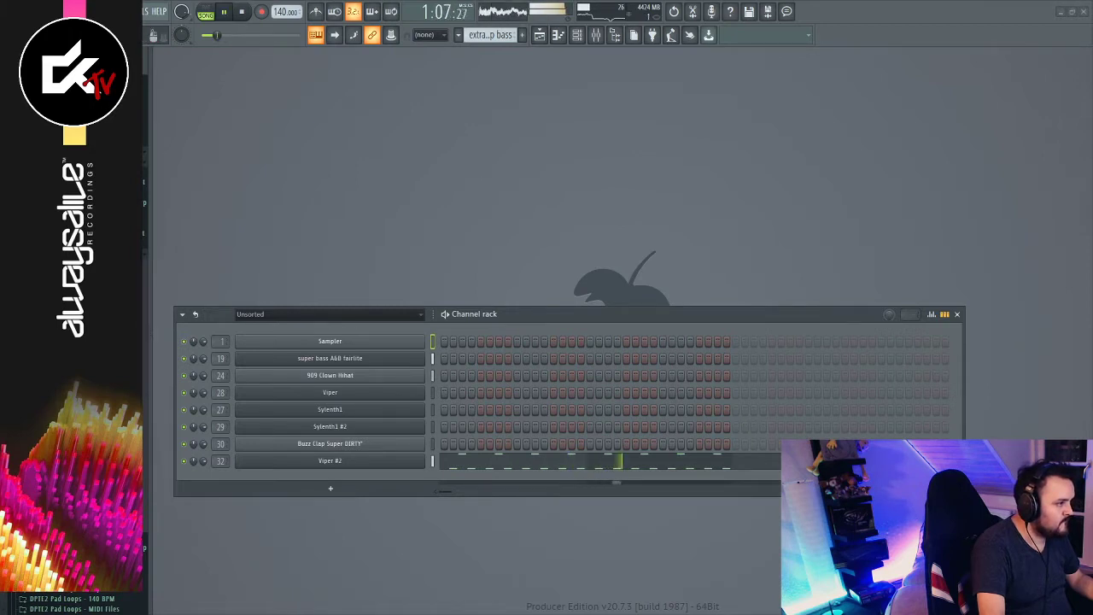
pyautogui.moveTo(342, 277)
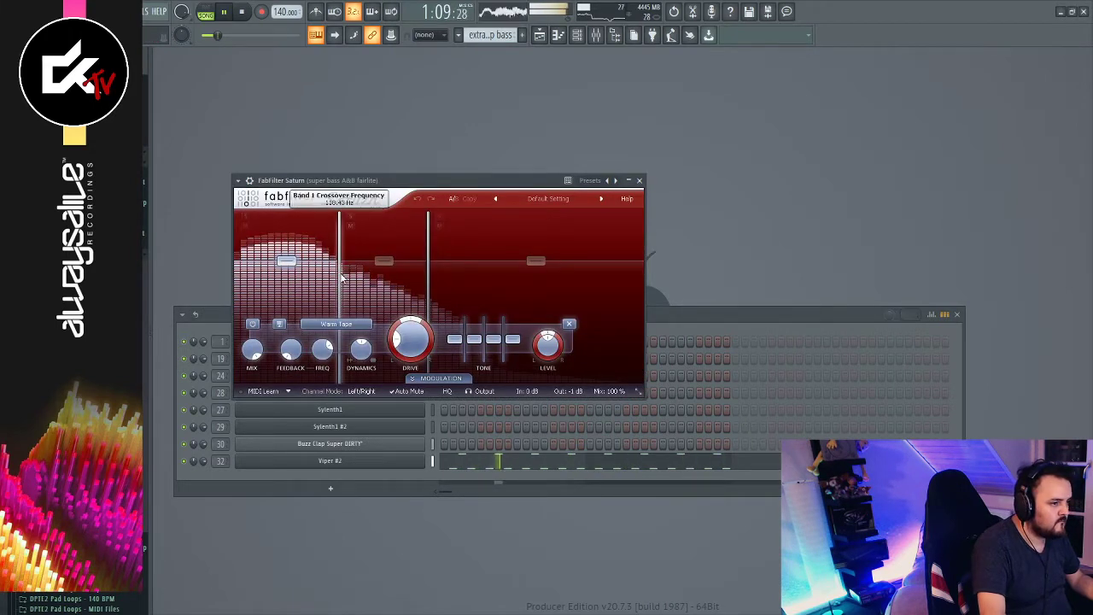
pyautogui.moveTo(341, 276); pyautogui.dragTo(315, 274)
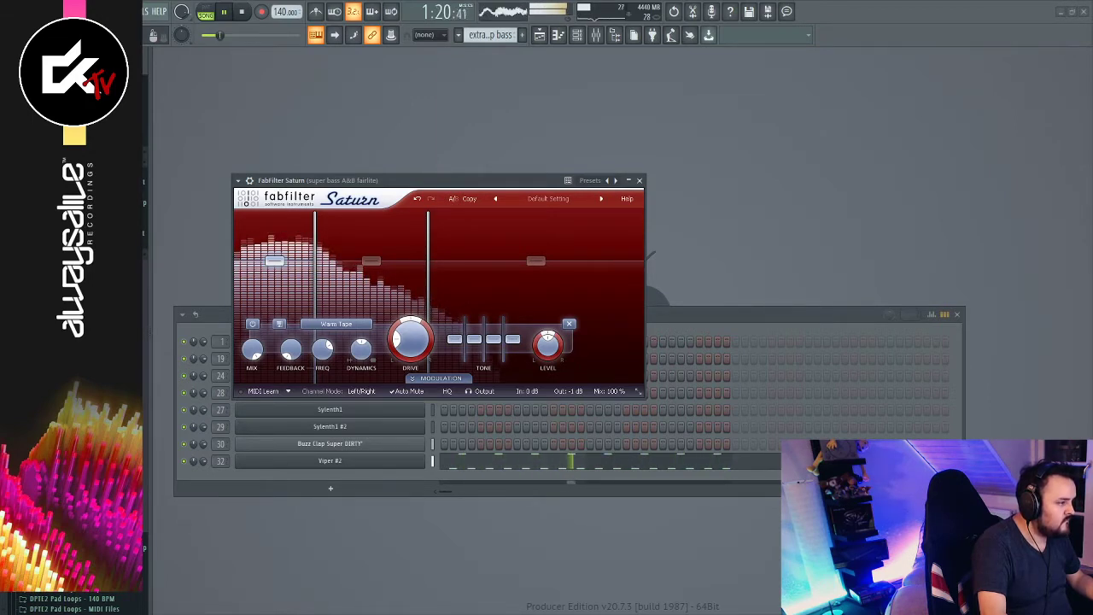
# Give the super bass Pro-Q 3 a low cut near 24 Hz and gentle bell boosts around 140 Hz and 216 Hz
pyautogui.click(281, 334)
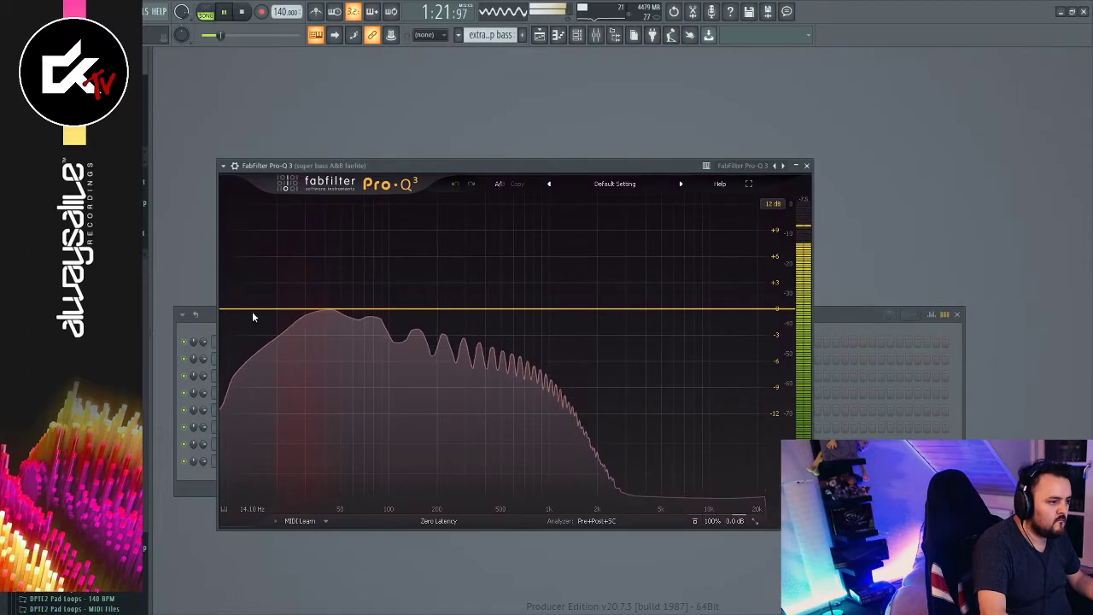
pyautogui.moveTo(254, 310); pyautogui.dragTo(290, 289)
pyautogui.scroll(2, 298, 300)
pyautogui.moveTo(367, 309)
pyautogui.mouseDown()
pyautogui.moveTo(354, 288)
pyautogui.moveTo(325, 279)
pyautogui.moveTo(415, 278)
pyautogui.moveTo(410, 246)
pyautogui.moveTo(416, 366)
pyautogui.moveTo(410, 293)
pyautogui.moveTo(413, 303)
pyautogui.moveTo(449, 248)
pyautogui.moveTo(437, 245)
pyautogui.moveTo(439, 289)
pyautogui.moveTo(441, 234)
pyautogui.moveTo(441, 301)
pyautogui.mouseUp()
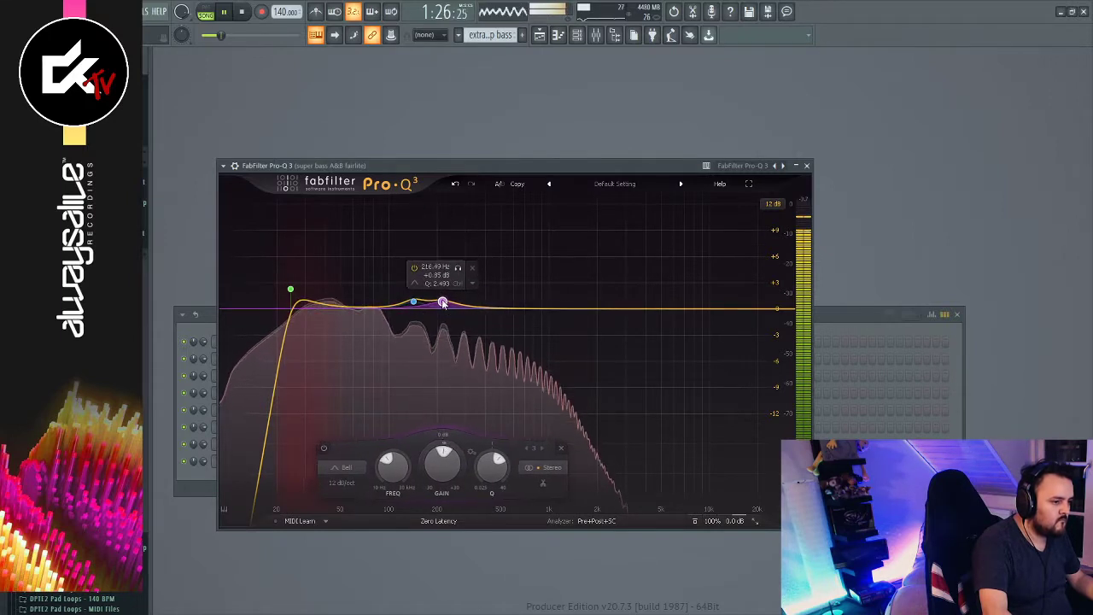
# Add a narrow low bell around 41 Hz to the super bass EQ and soften its low cut to 6 dB/oct
pyautogui.click(291, 291)
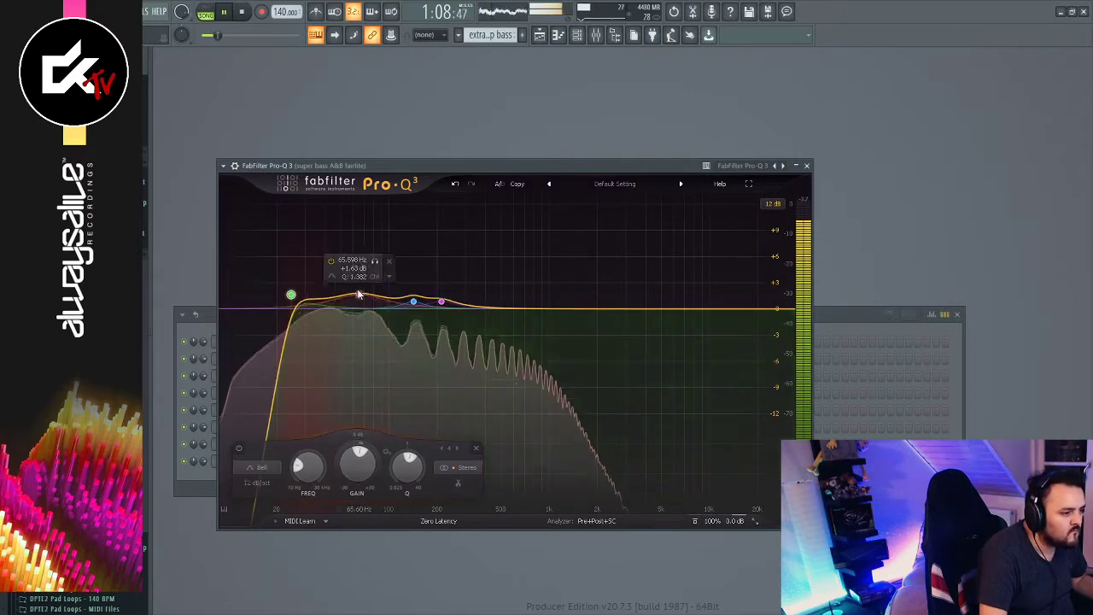
pyautogui.moveTo(361, 299); pyautogui.dragTo(325, 313)
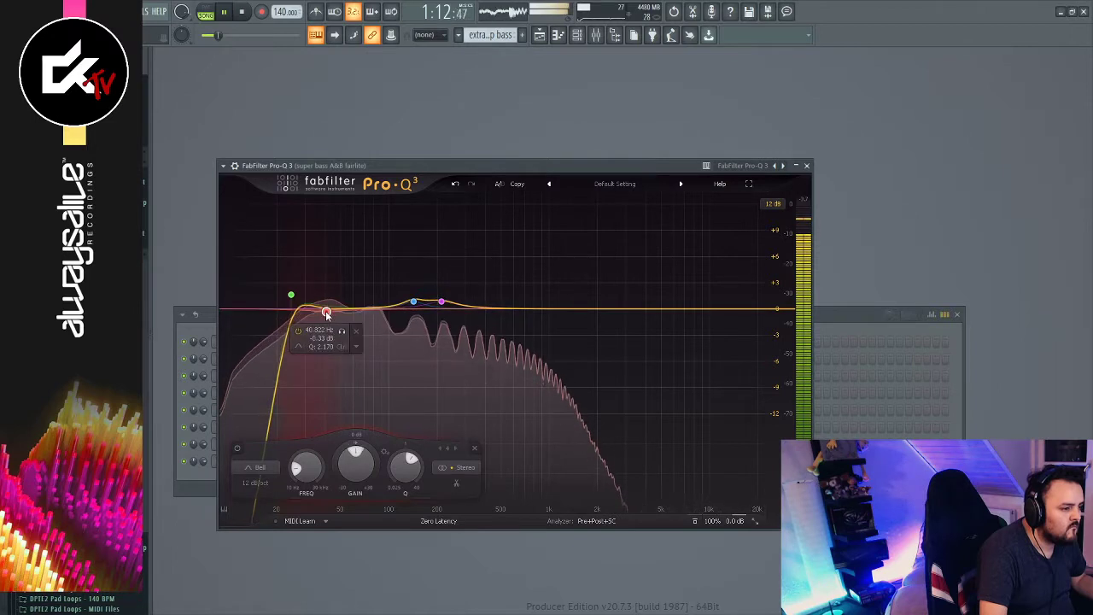
pyautogui.scroll(-4, 291, 300)
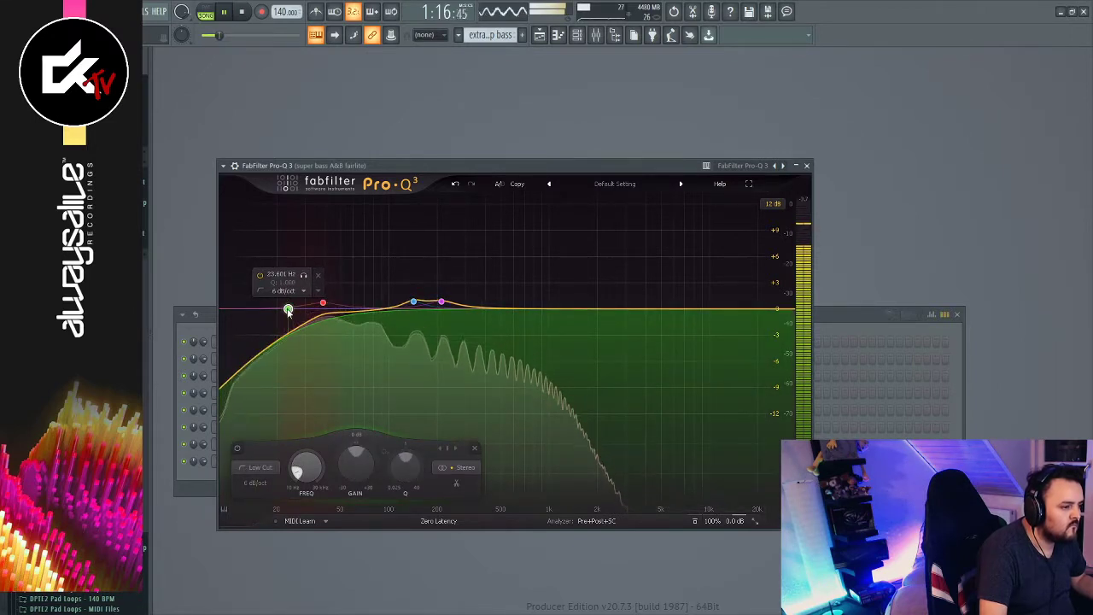
pyautogui.scroll(2, 289, 311)
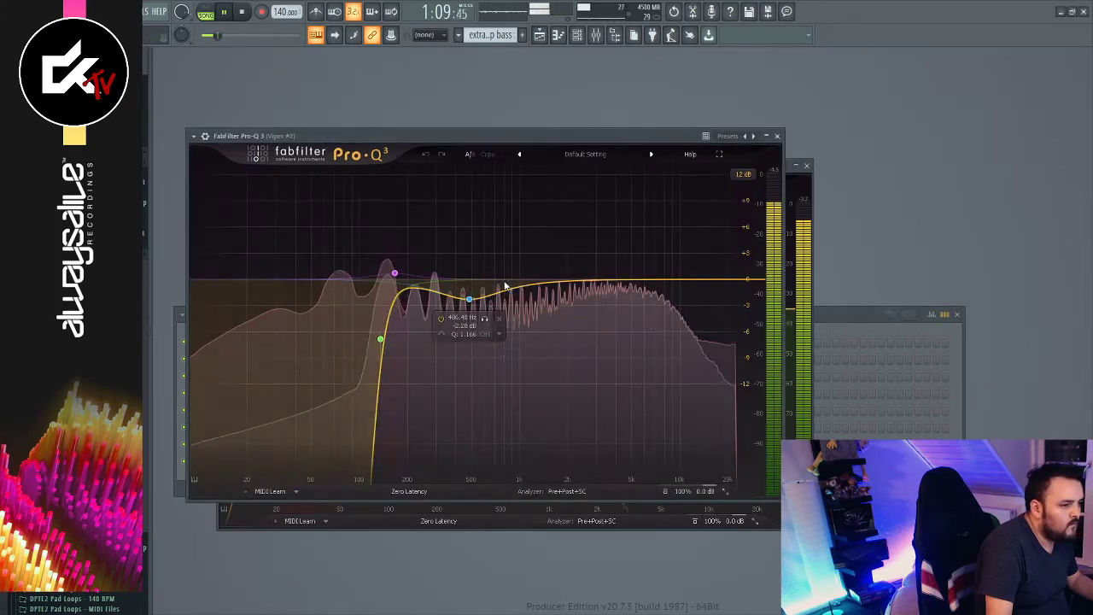
# Add a narrow bell cut of about 3 dB near 147 Hz to the Viper #2 channel's Pro-Q 3
pyautogui.moveTo(542, 280); pyautogui.dragTo(385, 307)
pyautogui.scroll(8, 542, 263)
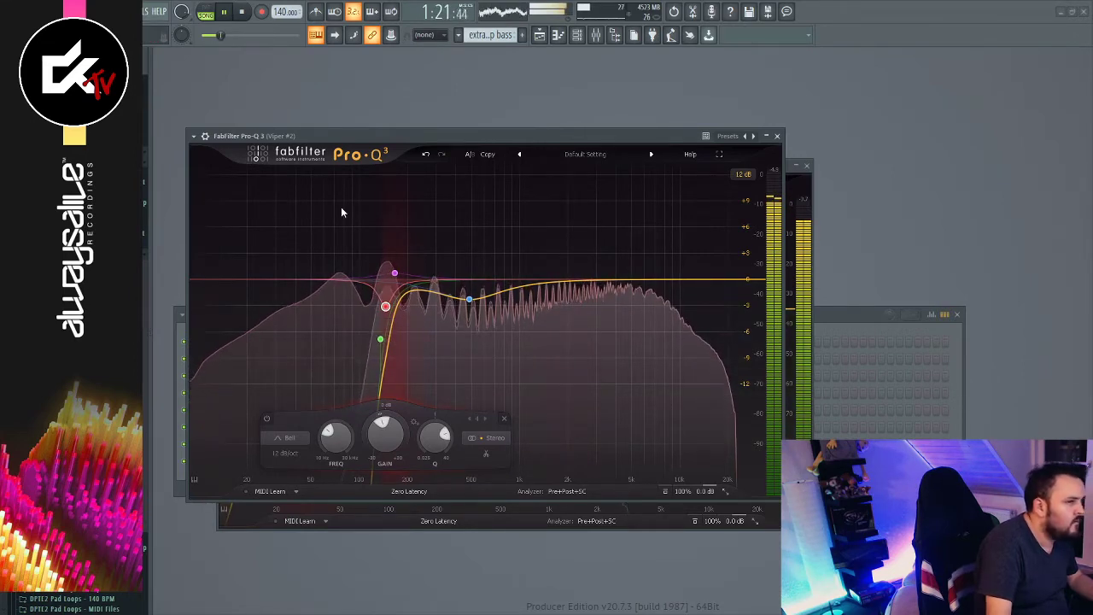
# Add a new Sylenth1 instrument channel and open its piano roll
pyautogui.click(579, 39)
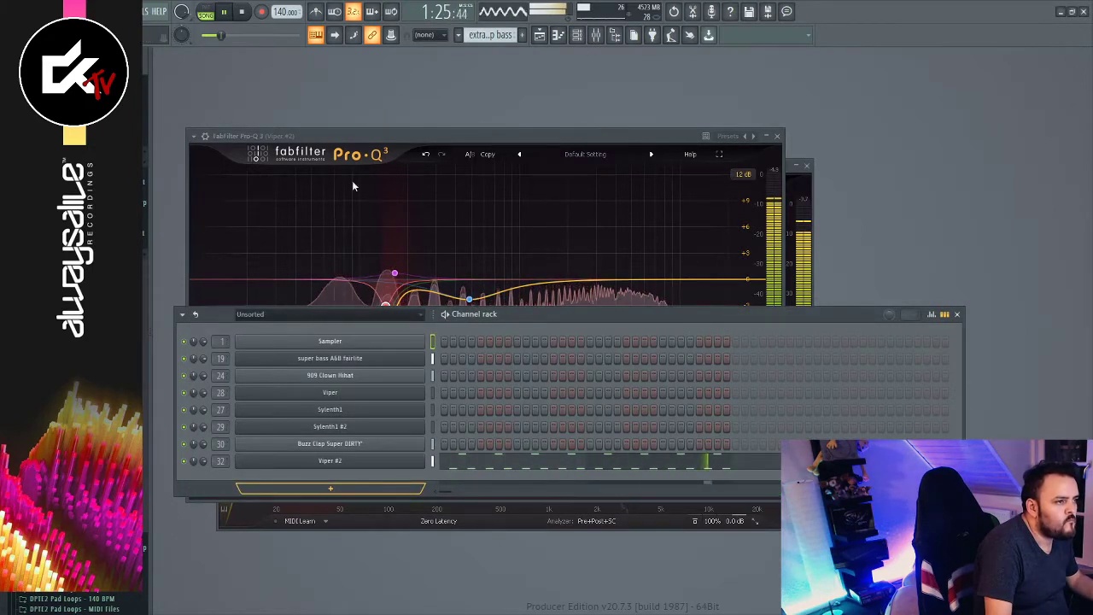
pyautogui.click(373, 78)
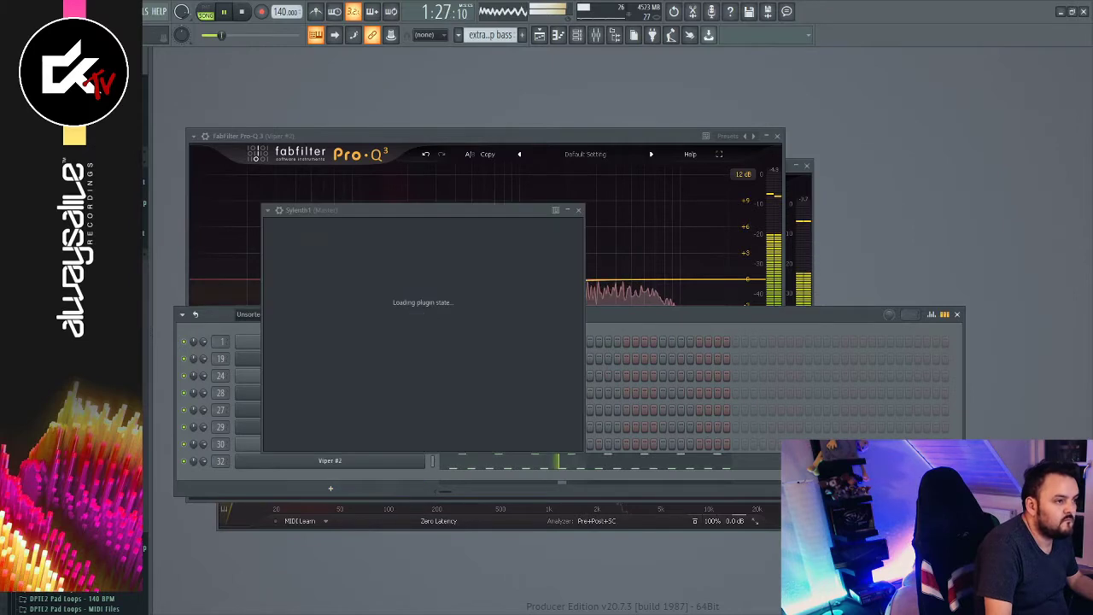
pyautogui.click(279, 209)
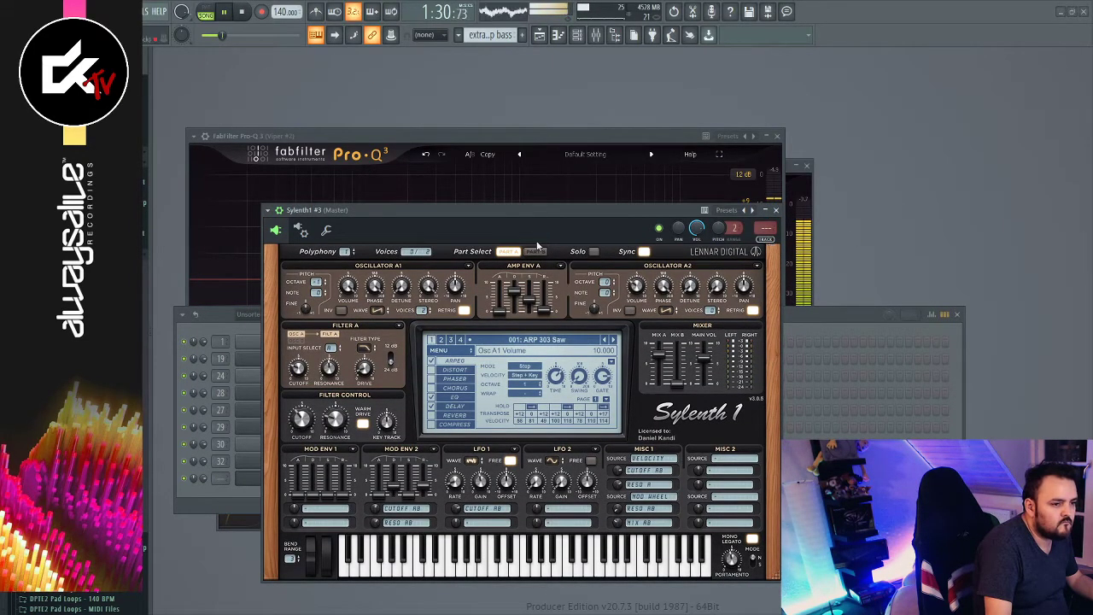
pyautogui.click(282, 231)
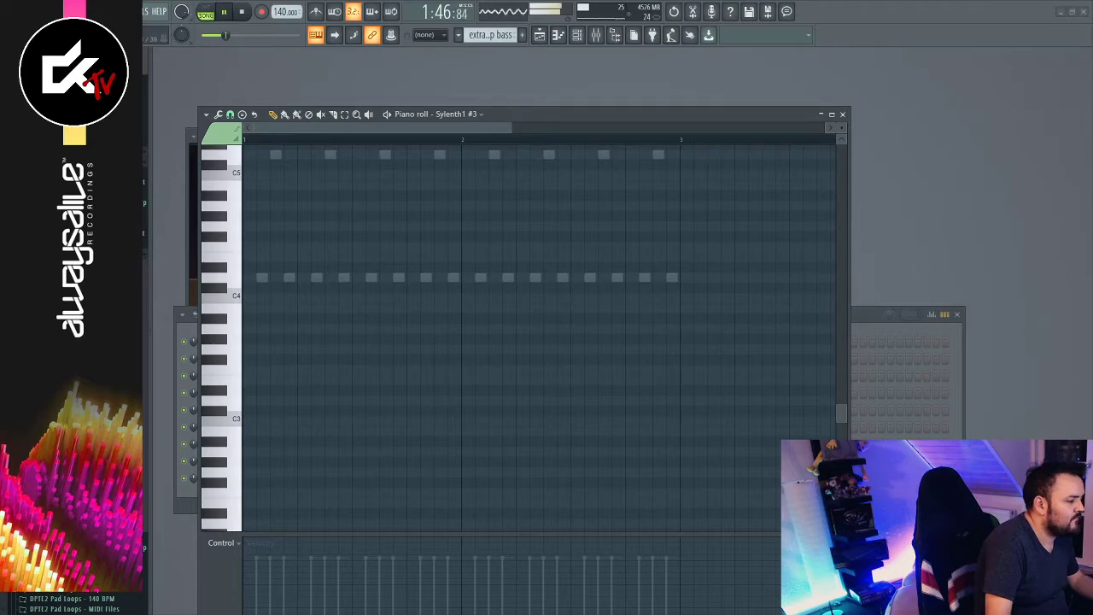
# Create a new pattern named as an offbeat layer and stop playback
pyautogui.press('F4')
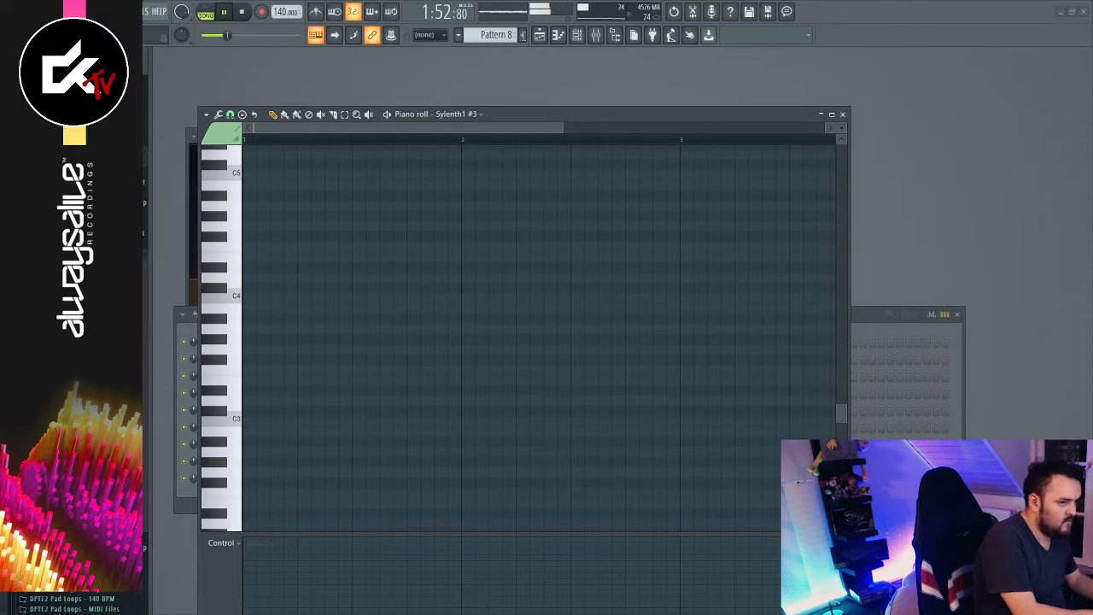
pyautogui.press('Return')
pyautogui.press('space')
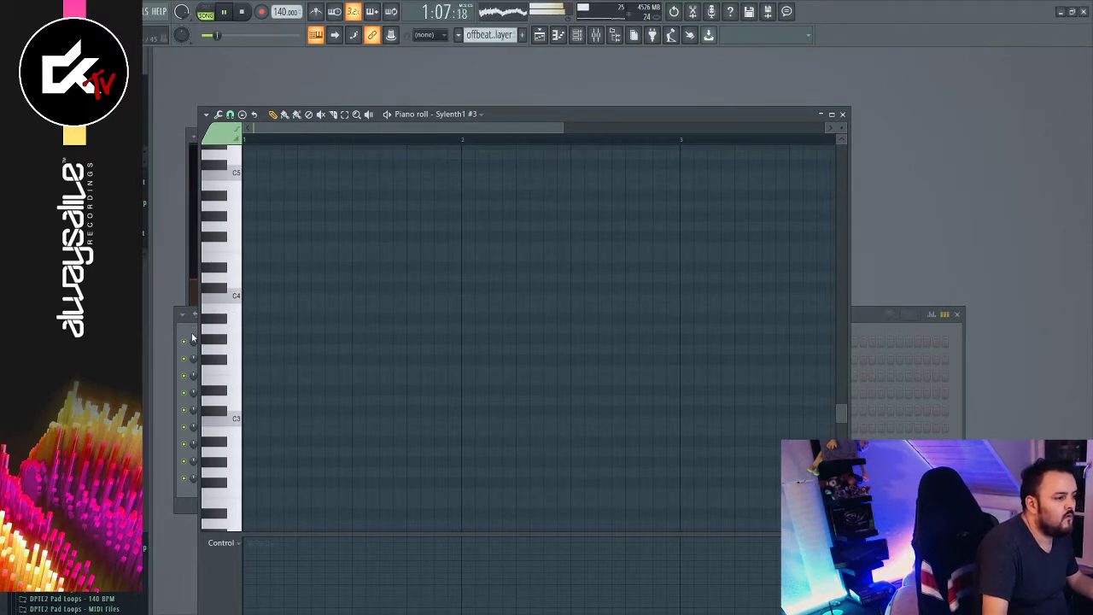
pyautogui.moveTo(218, 382); pyautogui.dragTo(209, 510)
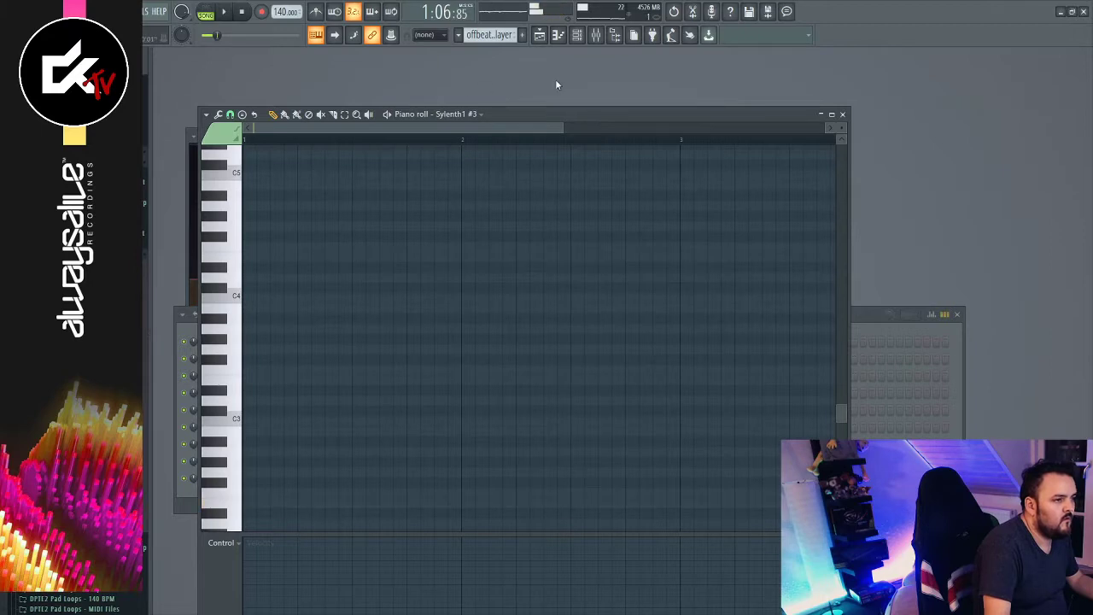
# Open the Sylenth1 #3 synth, move its window clear and reset its sound to the Init preset
pyautogui.click(577, 37)
pyautogui.click(386, 479)
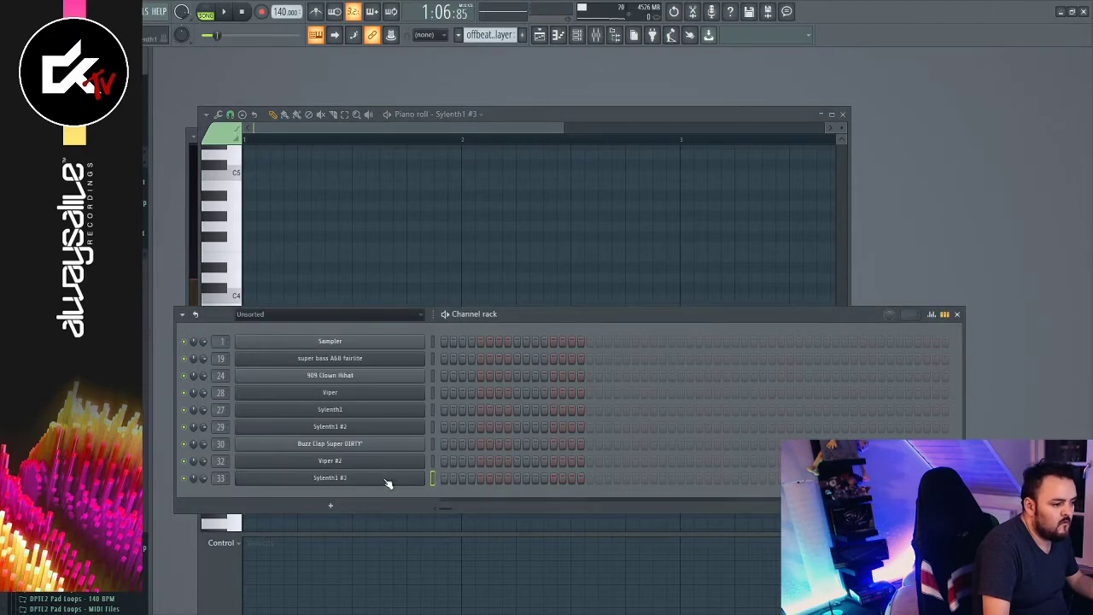
pyautogui.press('space')
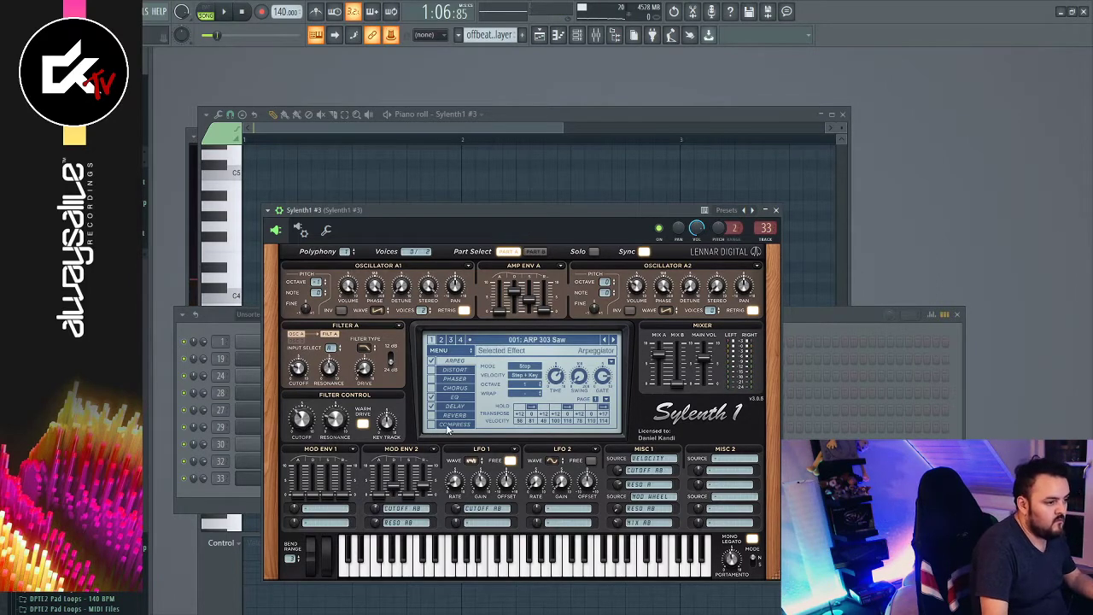
pyautogui.click(432, 369)
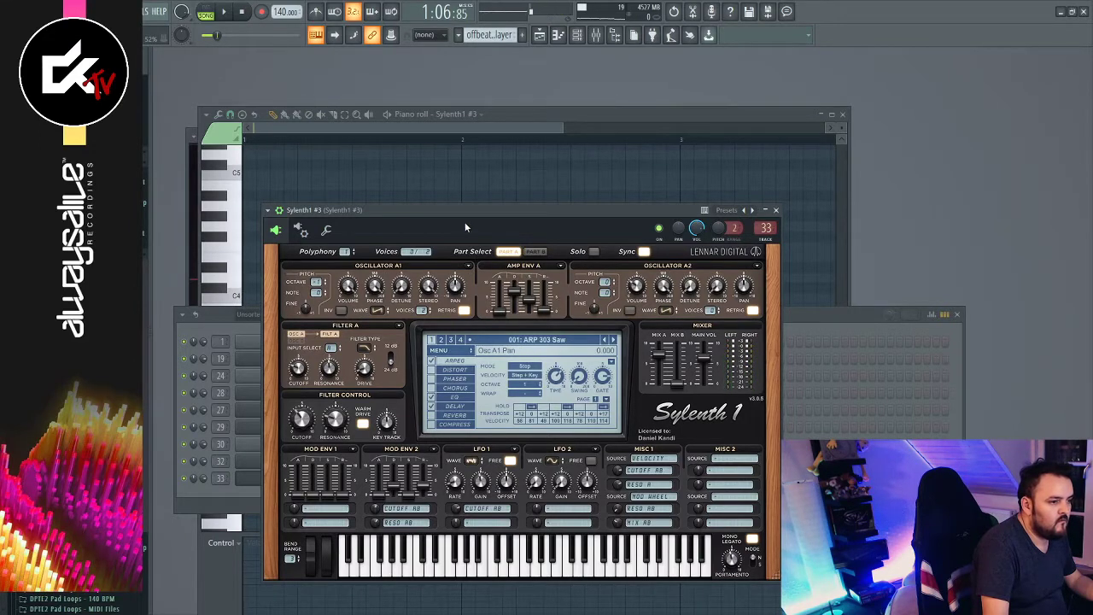
pyautogui.moveTo(465, 227); pyautogui.dragTo(489, 162)
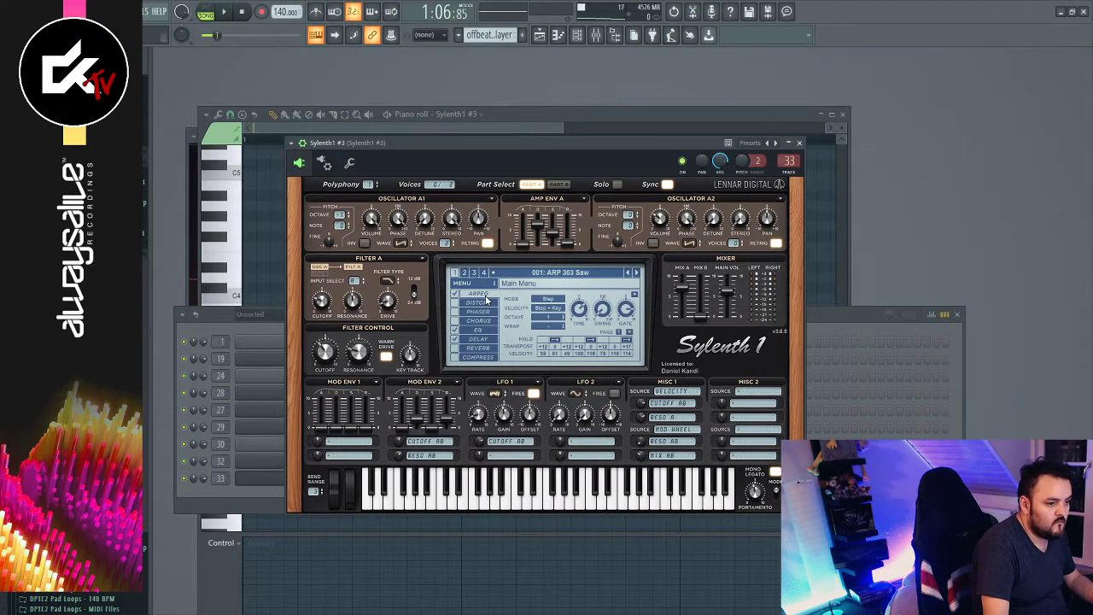
pyautogui.click(621, 360)
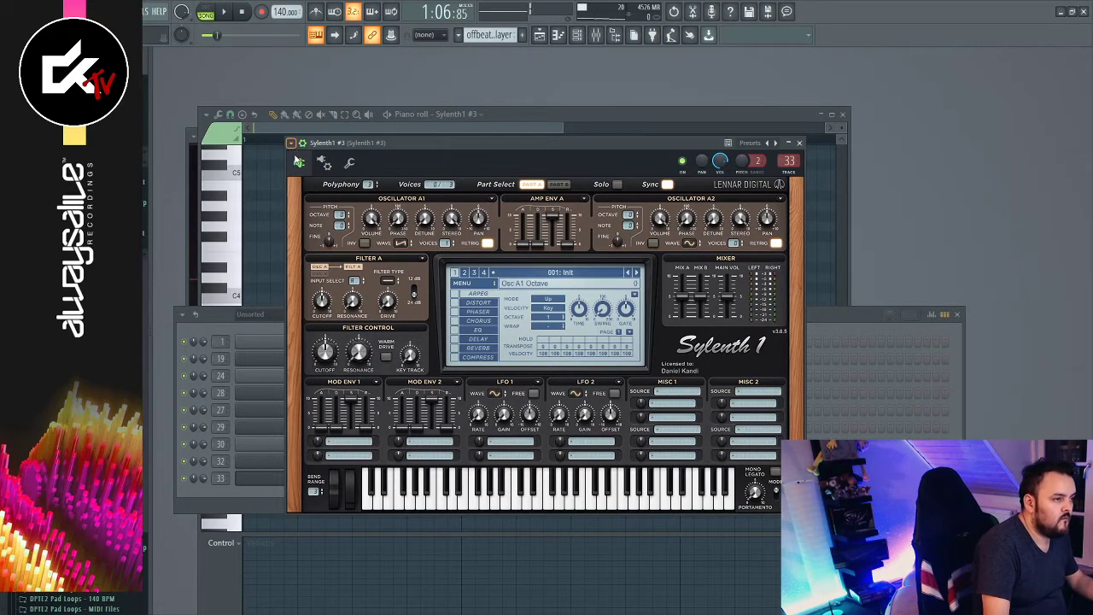
# Enter four offbeat D2 notes, one per beat, in the first bar of the Sylenth1 #3 piano roll
pyautogui.press('F7')
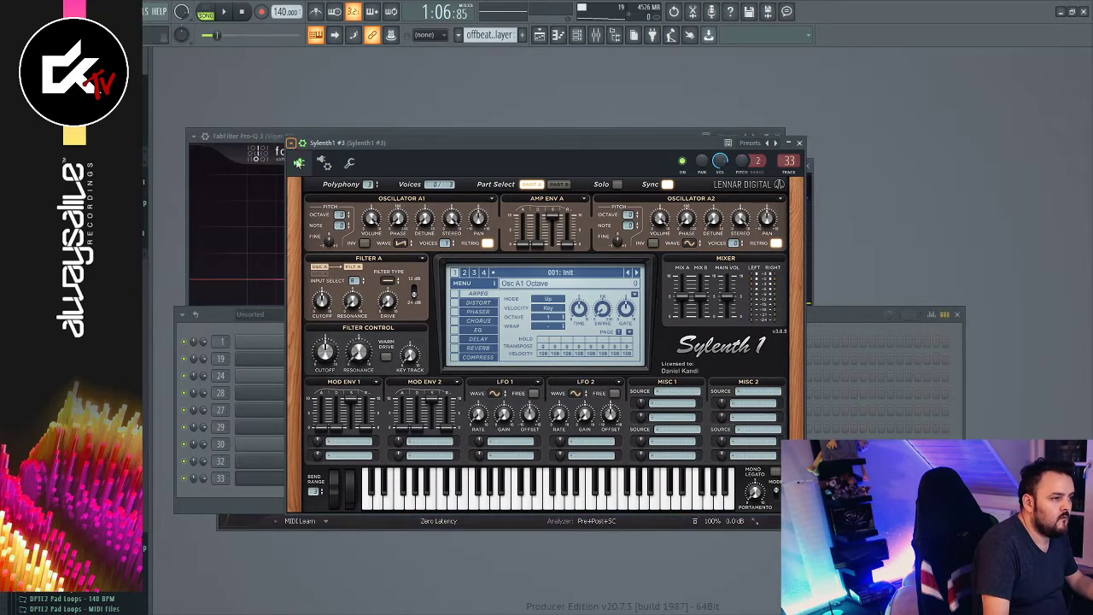
pyautogui.press('F7')
pyautogui.moveTo(226, 391)
pyautogui.mouseDown()
pyautogui.moveTo(226, 518)
pyautogui.moveTo(228, 407)
pyautogui.moveTo(227, 421)
pyautogui.mouseUp()
pyautogui.scroll(-3, 226, 518)
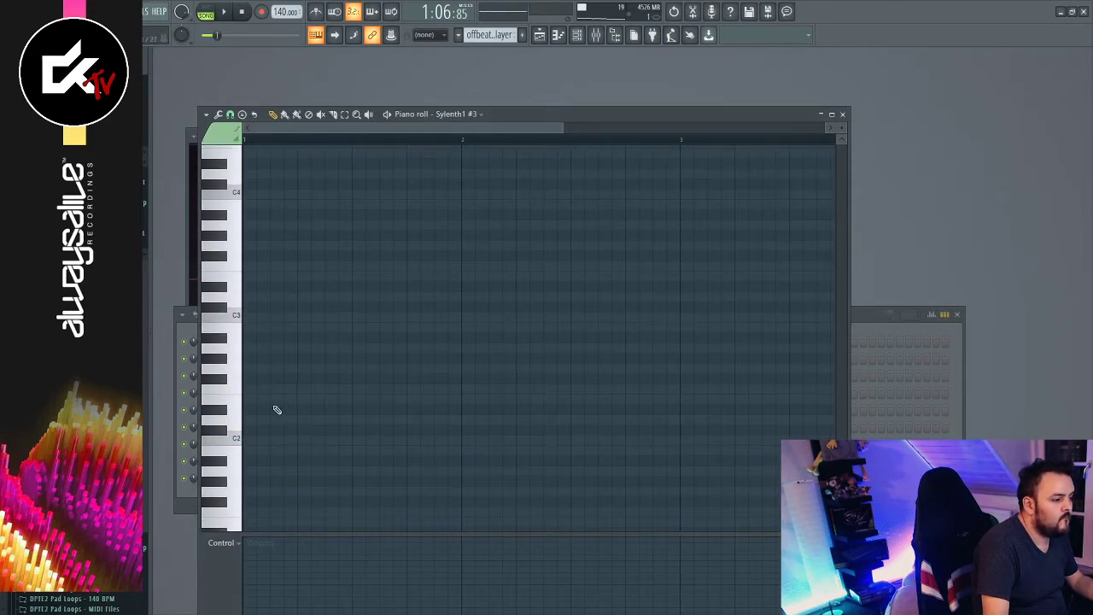
pyautogui.click(275, 419)
pyautogui.click(328, 419)
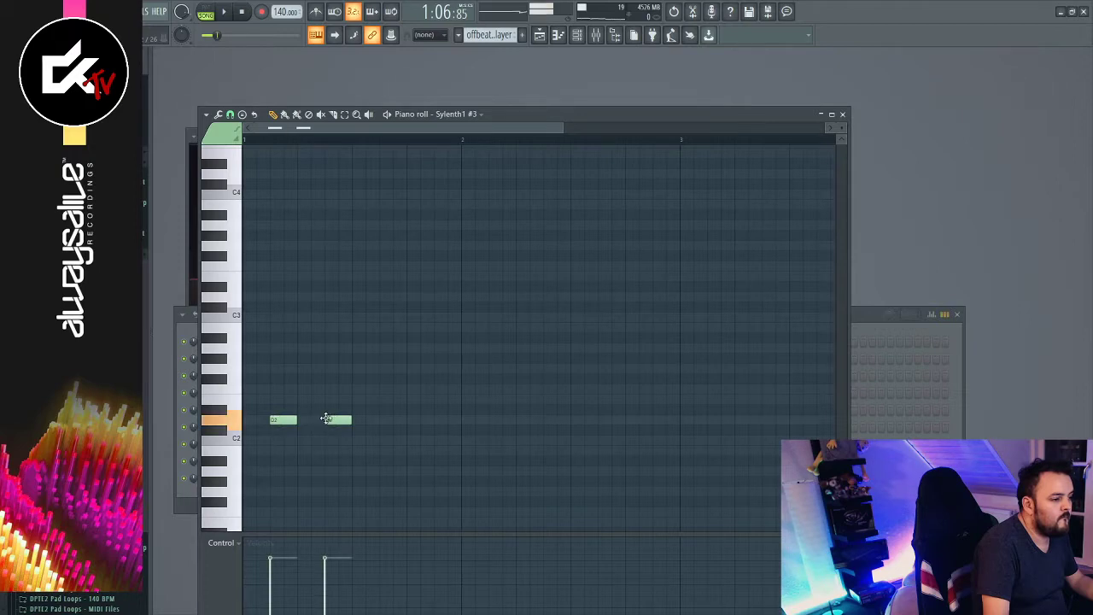
pyautogui.click(382, 419)
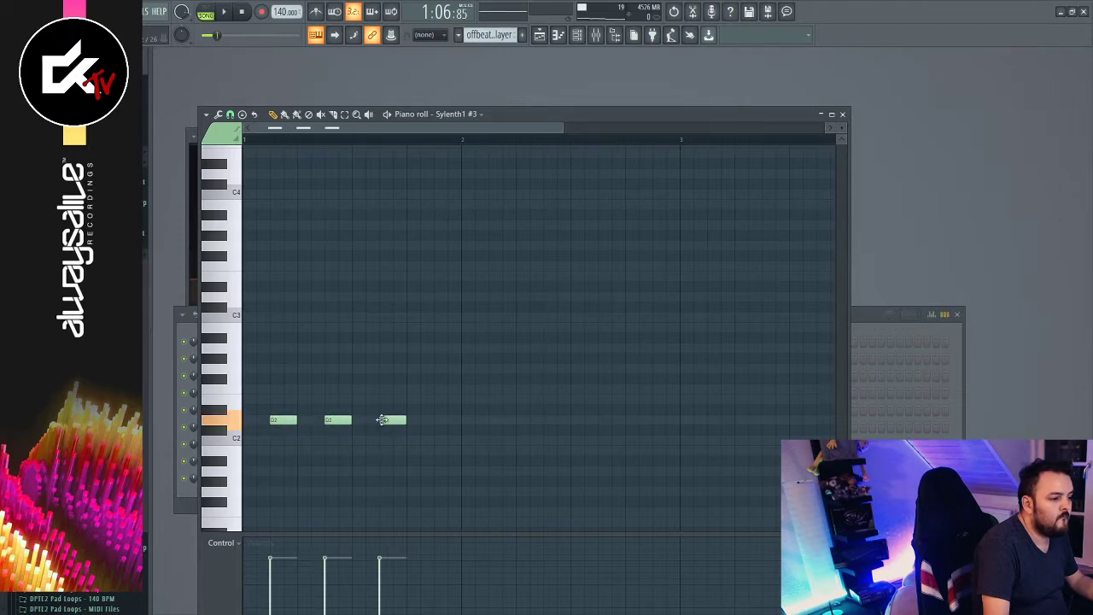
pyautogui.click(440, 419)
# Turn the first bar's offbeat notes into pairs of short D2 notes and copy them onto the second bar's offbeats
pyautogui.moveTo(483, 393); pyautogui.dragTo(282, 419)
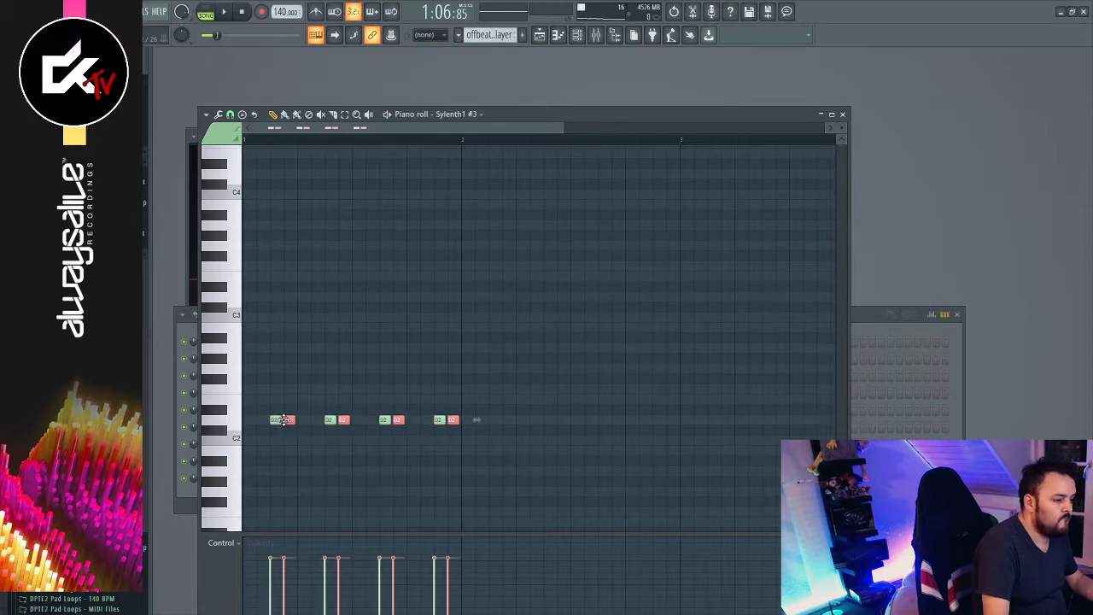
pyautogui.moveTo(512, 385); pyautogui.dragTo(246, 461)
pyautogui.press('space')
pyautogui.moveTo(275, 420); pyautogui.dragTo(480, 429)
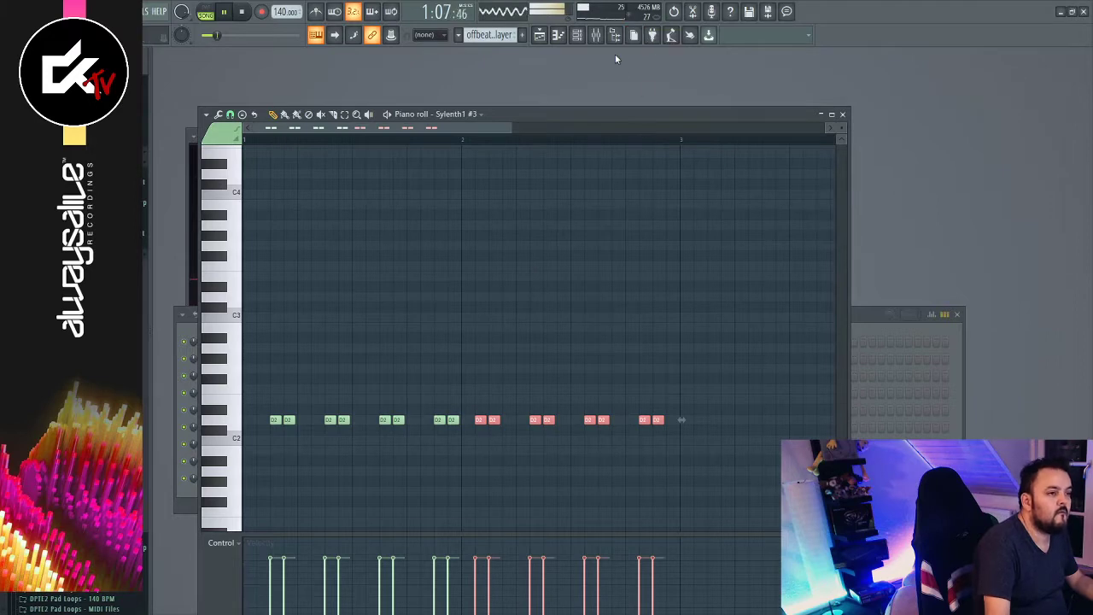
pyautogui.hotkey('shift', 'Right')
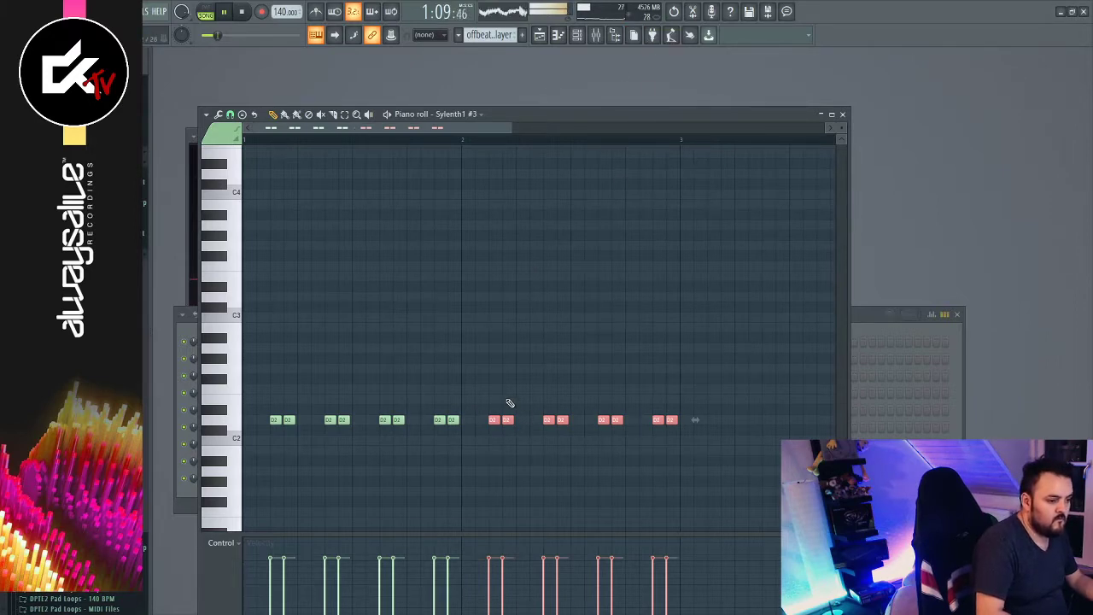
pyautogui.press('space')
# Place the offbeat extra layer pattern at bar 41 on a newly inserted playlist track and loop playback over bars 41 and 42
pyautogui.click(542, 35)
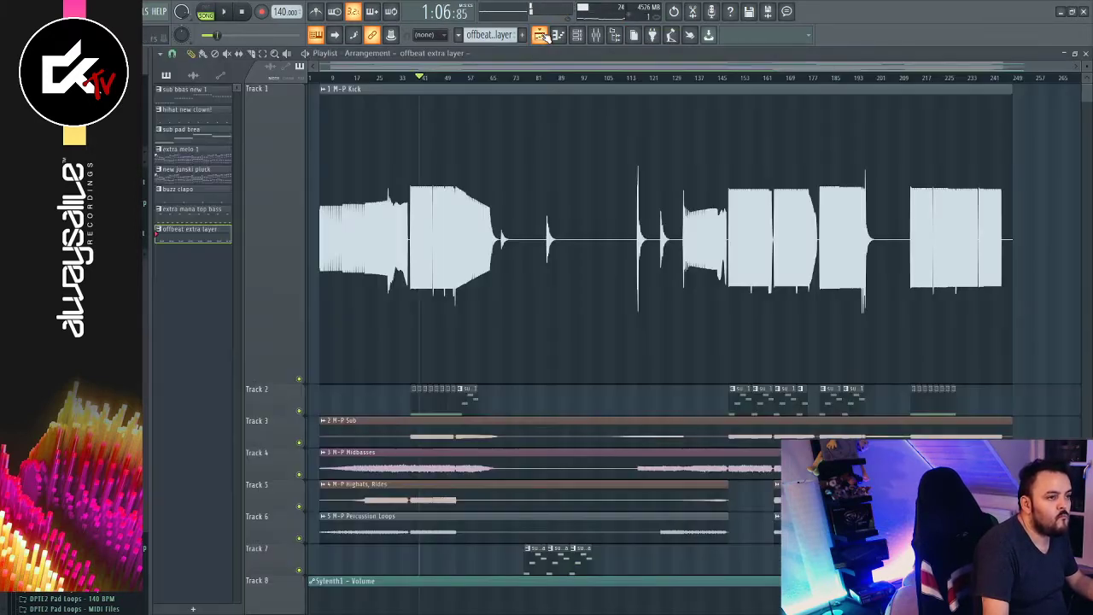
pyautogui.scroll(6, 427, 80)
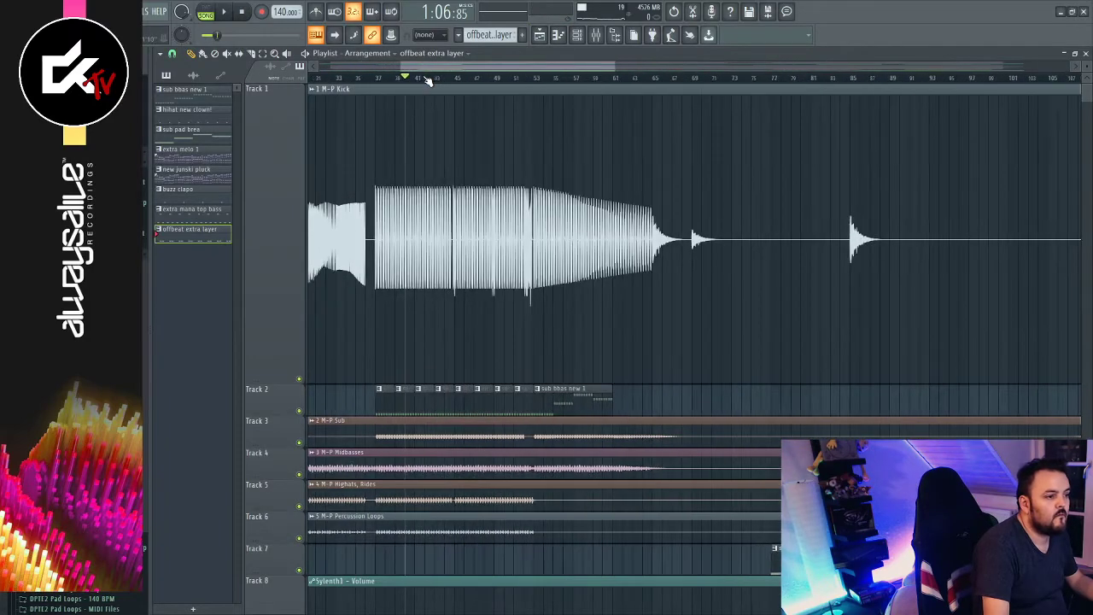
pyautogui.scroll(3, 402, 79)
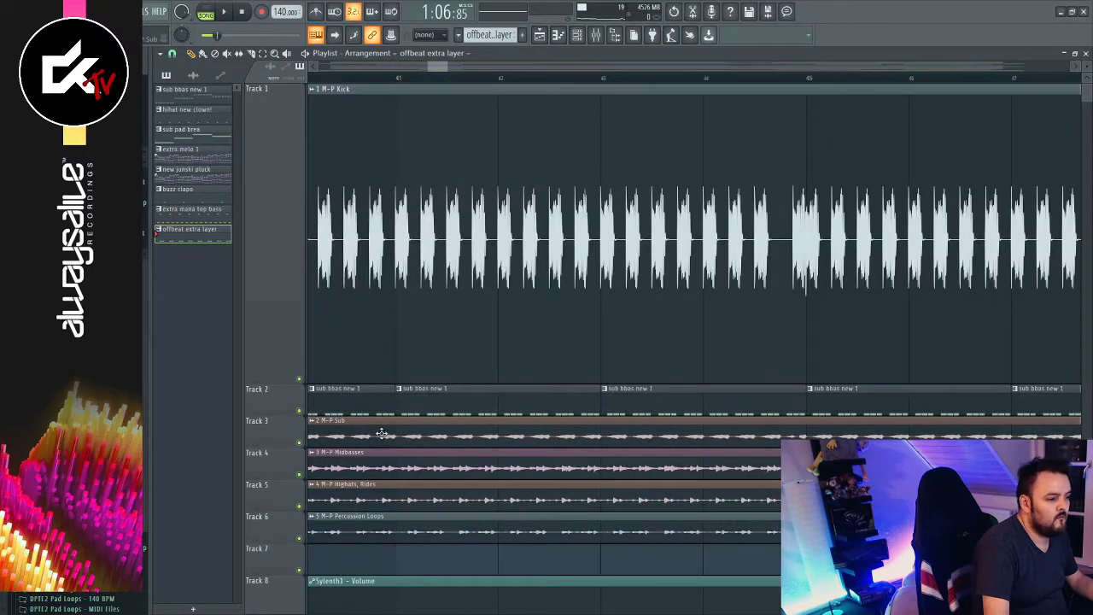
pyautogui.click(295, 567)
pyautogui.click(404, 436)
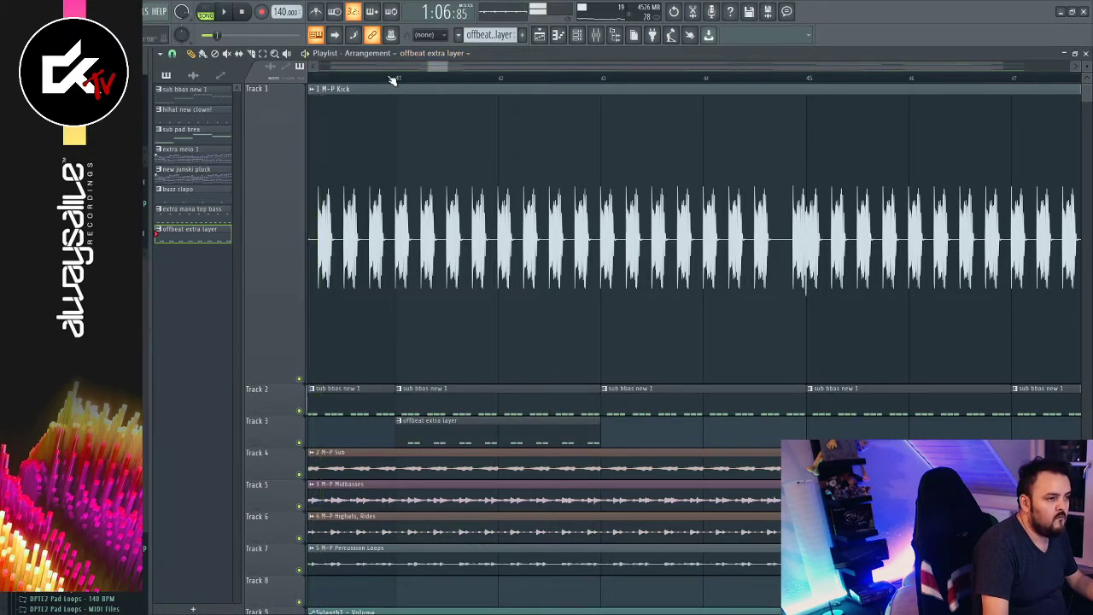
pyautogui.moveTo(399, 78); pyautogui.dragTo(598, 79)
pyautogui.press('space')
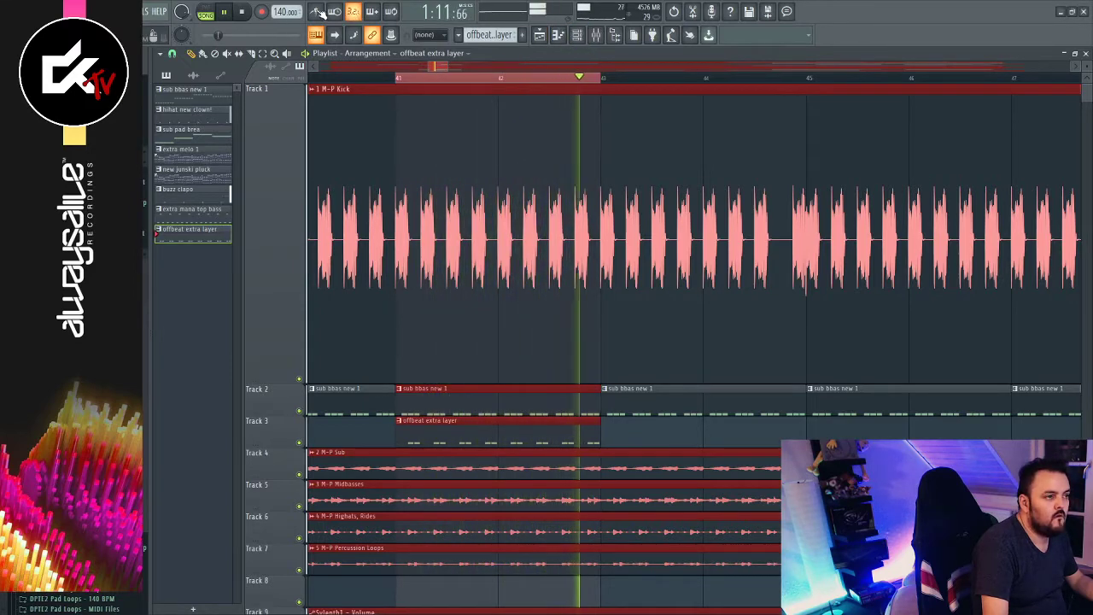
# Rework the offbeat layer into groups of three short D2 notes per beat across both bars and play it
pyautogui.doubleClick(465, 430)
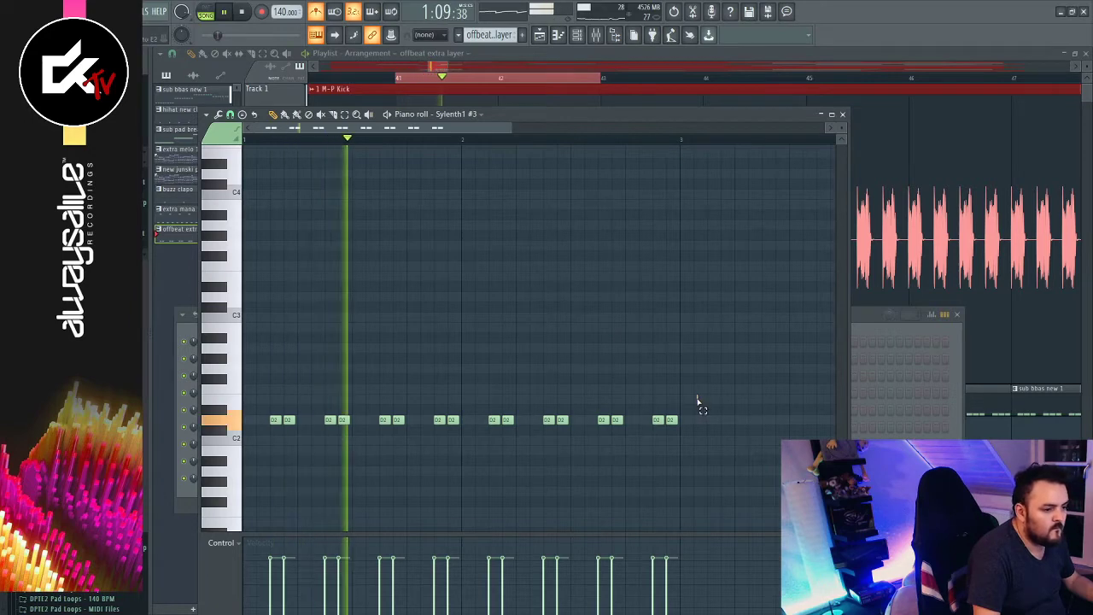
pyautogui.moveTo(696, 397)
pyautogui.mouseDown()
pyautogui.moveTo(246, 451)
pyautogui.moveTo(275, 418)
pyautogui.moveTo(262, 418)
pyautogui.moveTo(276, 445)
pyautogui.moveTo(290, 419)
pyautogui.moveTo(578, 419)
pyautogui.moveTo(245, 428)
pyautogui.moveTo(327, 420)
pyautogui.moveTo(244, 434)
pyautogui.moveTo(383, 419)
pyautogui.moveTo(370, 419)
pyautogui.mouseUp()
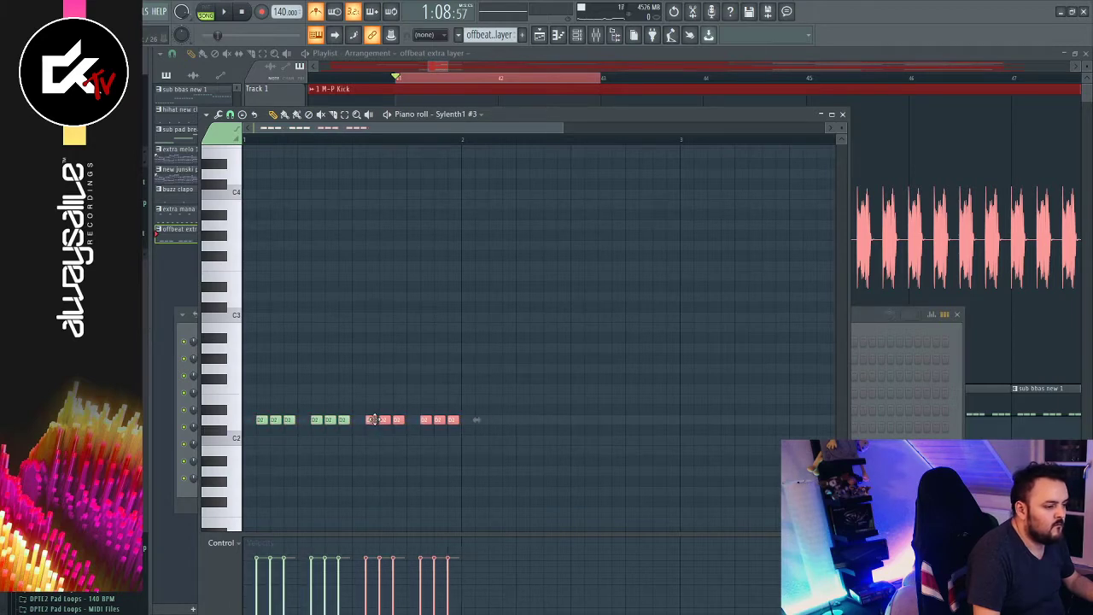
pyautogui.moveTo(262, 420); pyautogui.dragTo(480, 420)
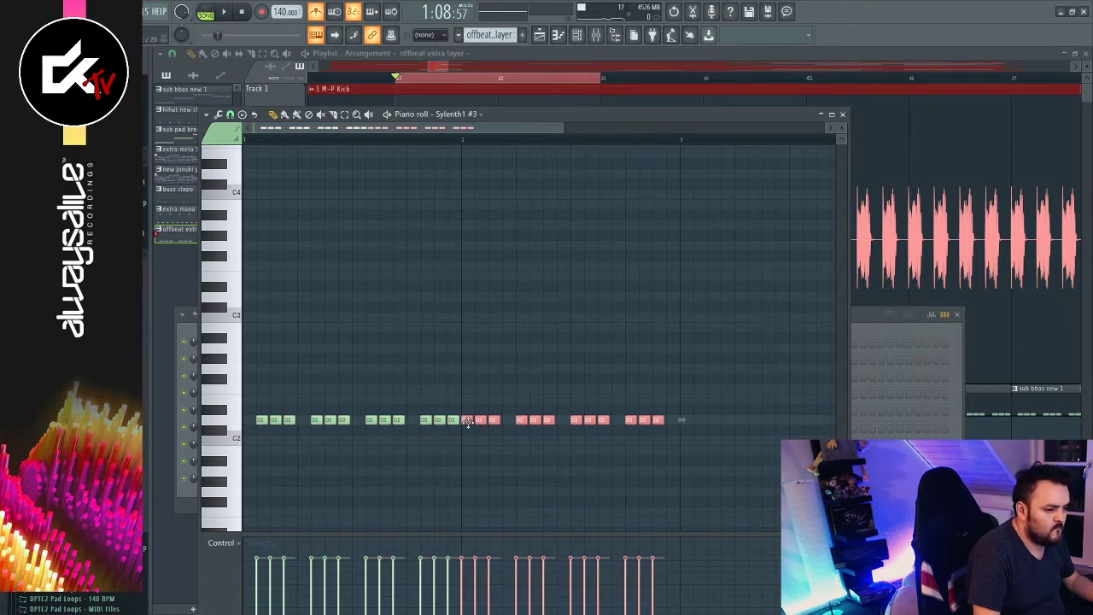
pyautogui.press('space')
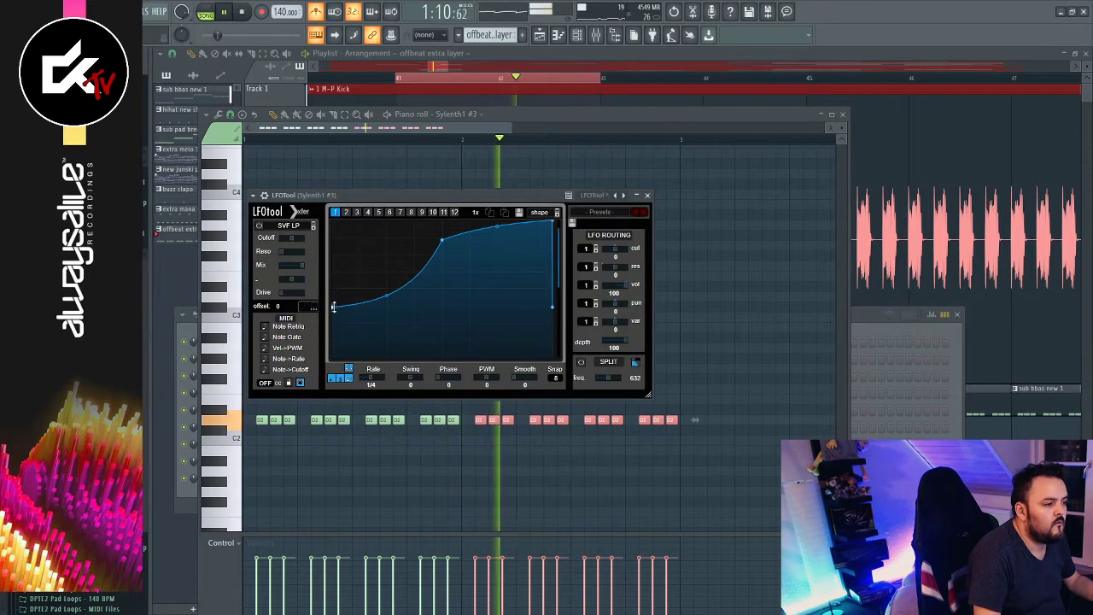
# Deepen the dip at the start of the Sylenth1 #3 LFOTool volume curve and close the Saturn window
pyautogui.moveTo(337, 309); pyautogui.dragTo(325, 341)
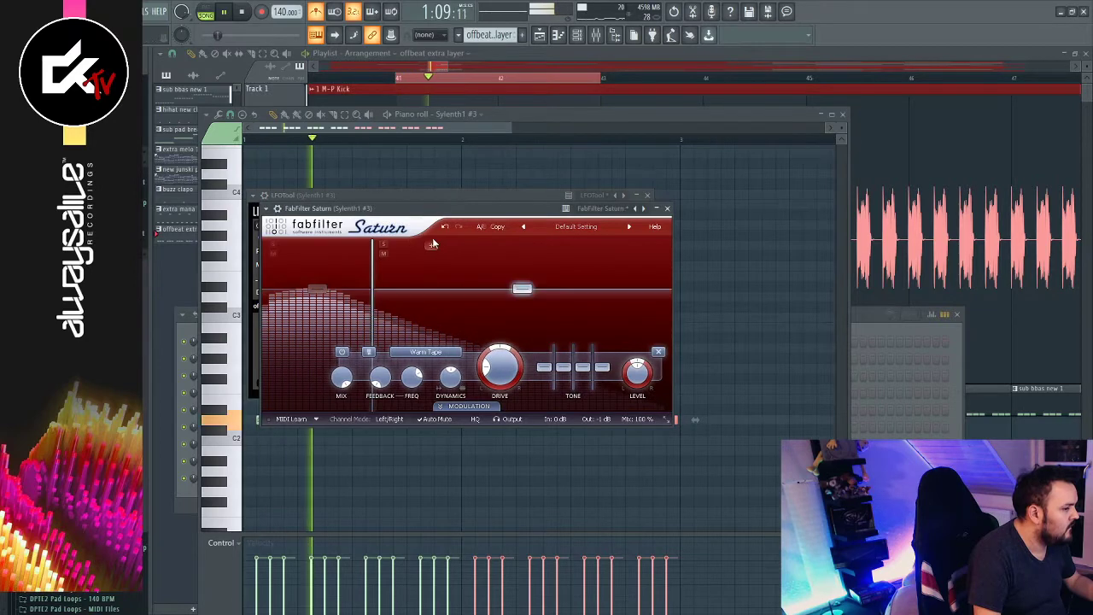
pyautogui.click(667, 209)
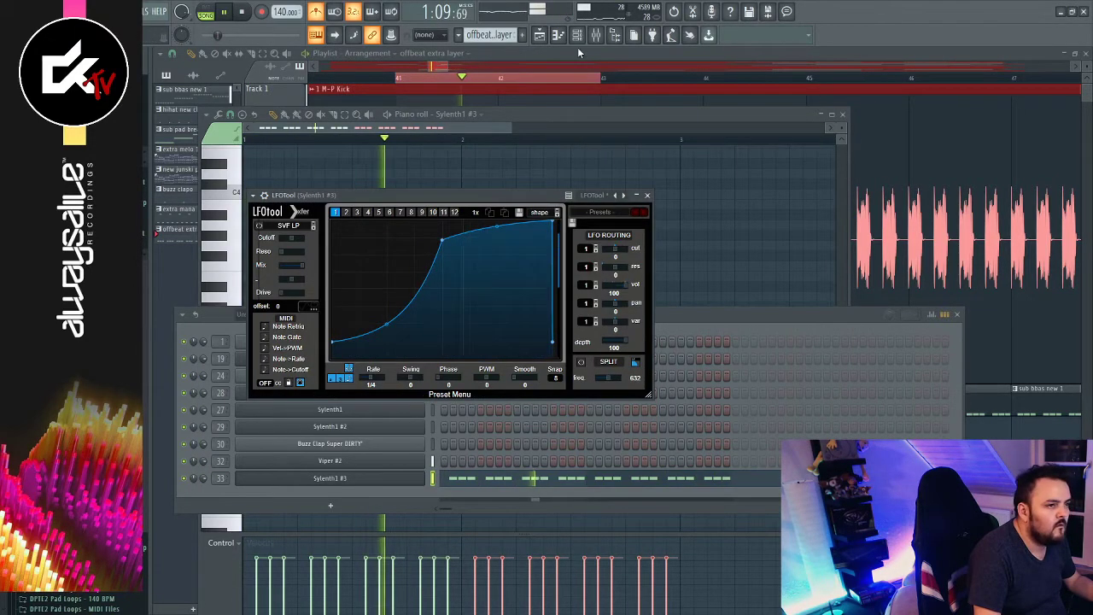
# Bring up the Sylenth1 #3 synth, close its LFOTool window and turn off the metronome
pyautogui.click(584, 39)
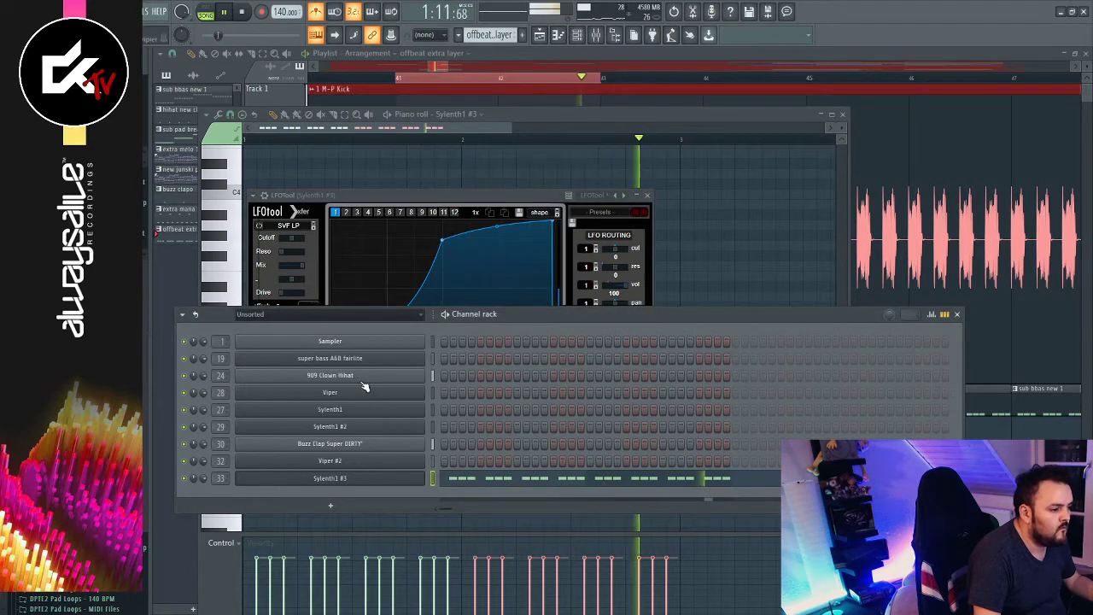
pyautogui.click(333, 479)
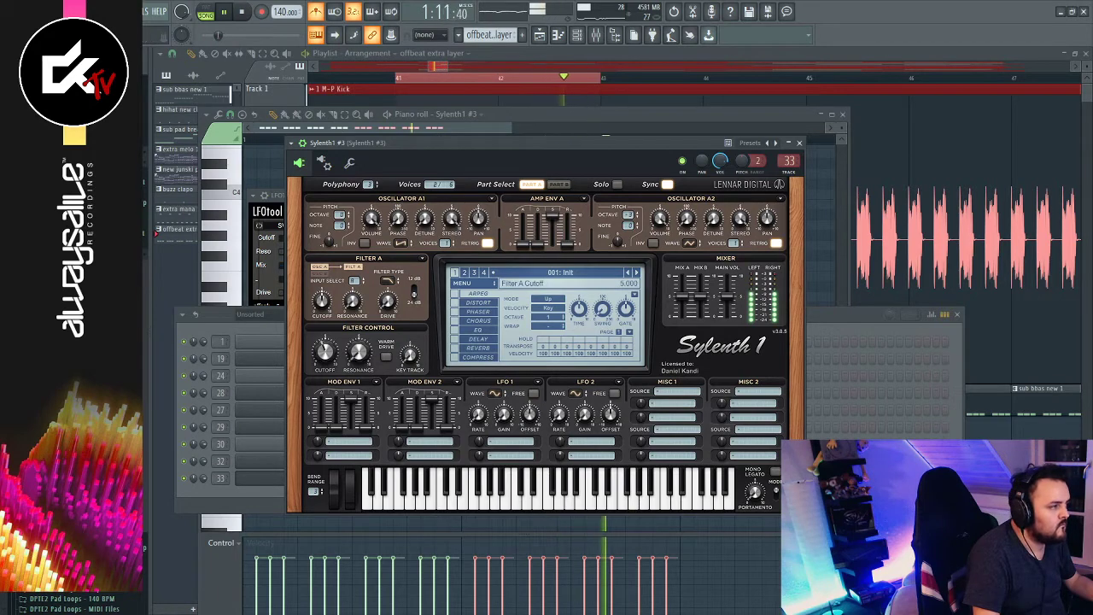
pyautogui.press('Escape')
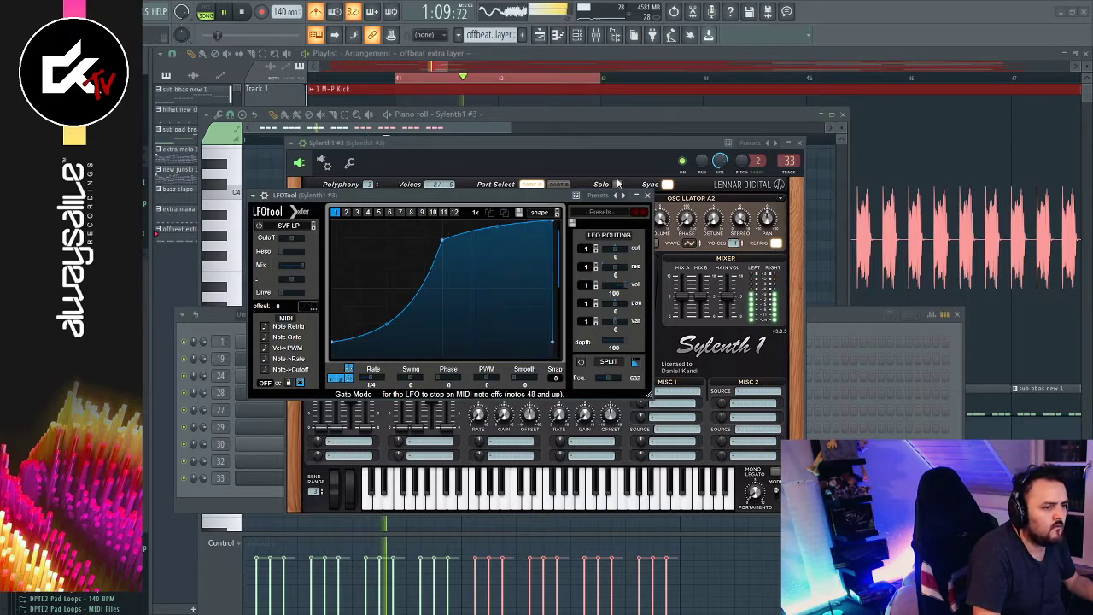
pyautogui.click(648, 196)
pyautogui.click(318, 13)
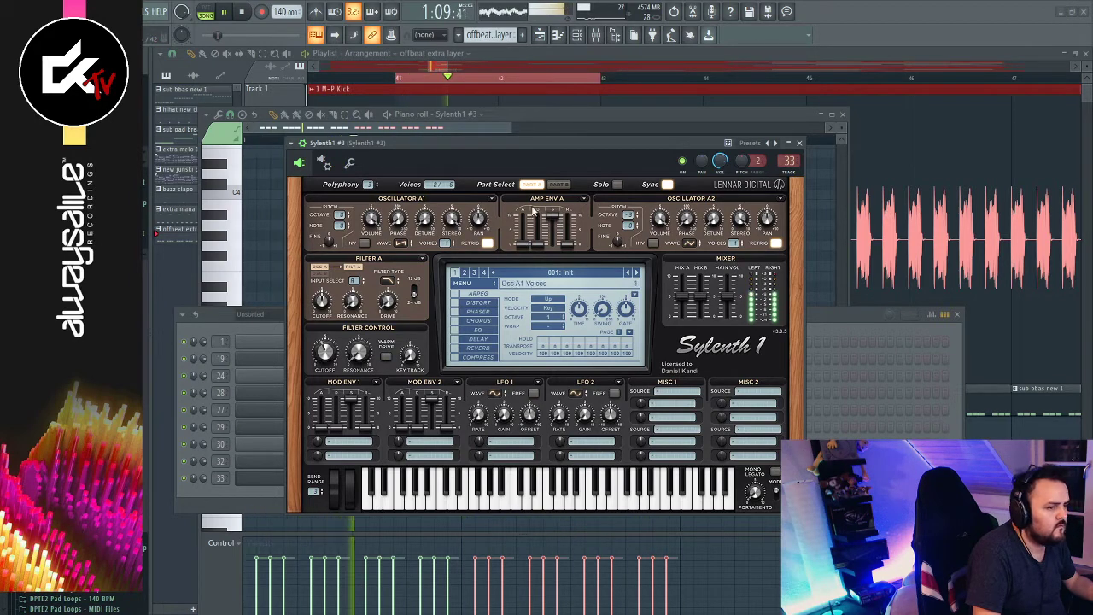
# Set oscillator A1's phase to 0 degrees, adjust oscillator A2's phase, and lower the amp envelope's sustain with some decay
pyautogui.moveTo(399, 219); pyautogui.dragTo(446, 358)
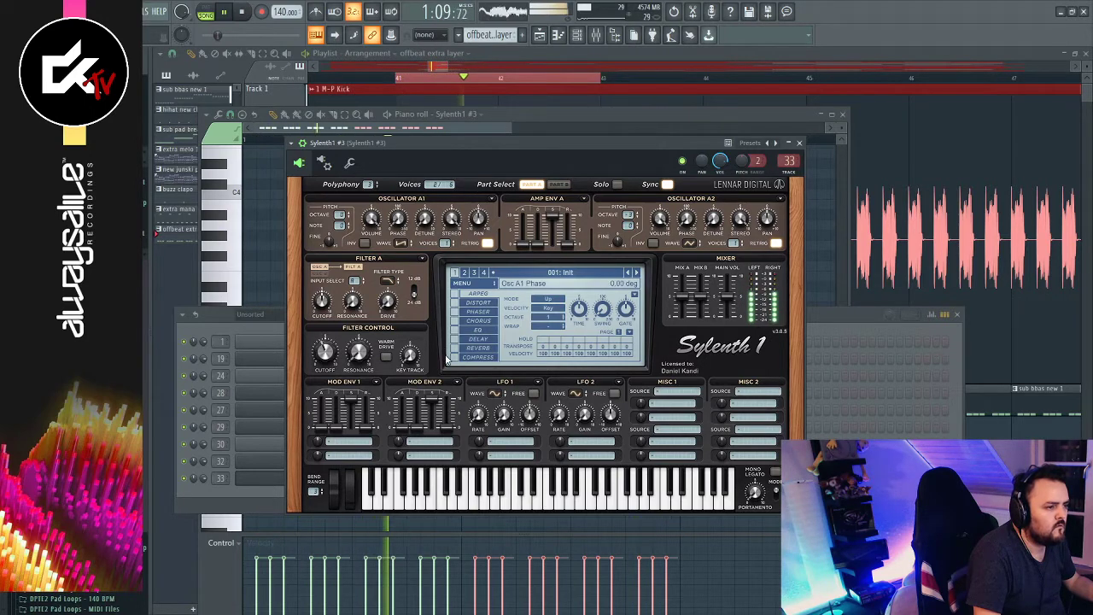
pyautogui.moveTo(687, 221); pyautogui.dragTo(685, 161)
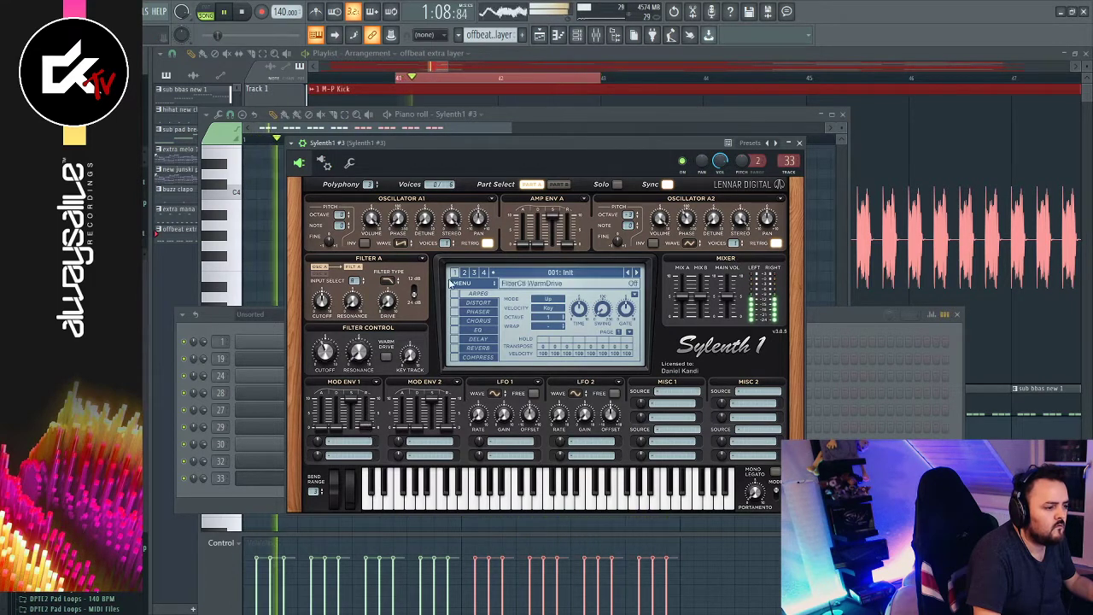
pyautogui.moveTo(554, 218); pyautogui.dragTo(539, 186)
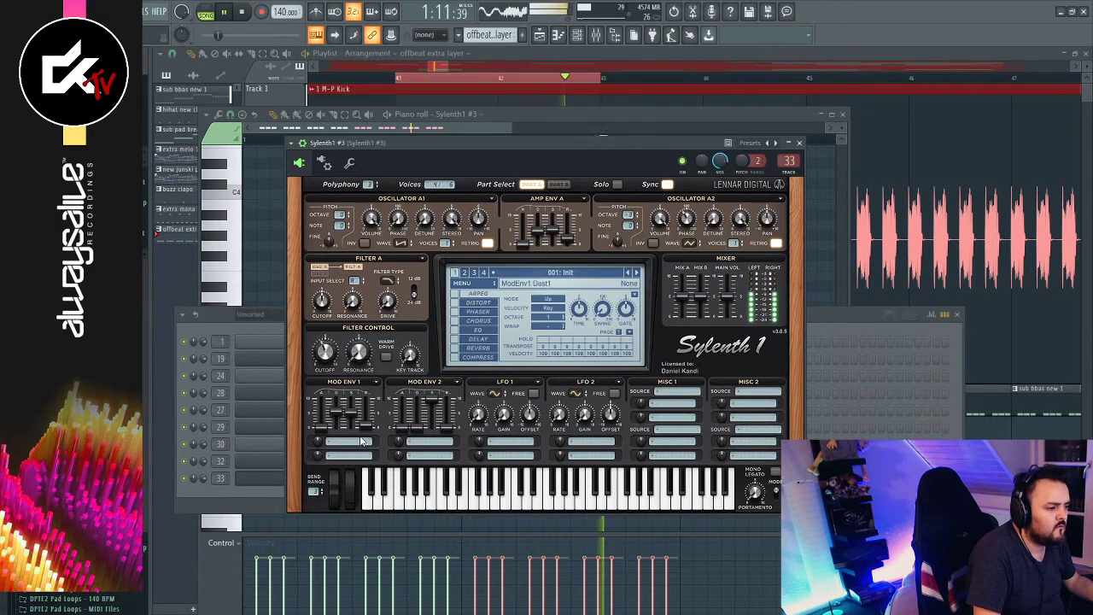
# Route Mod Env 1 to Cutoff AB and shape its envelope, and adjust oscillator A2's volume and detune
pyautogui.click(406, 458)
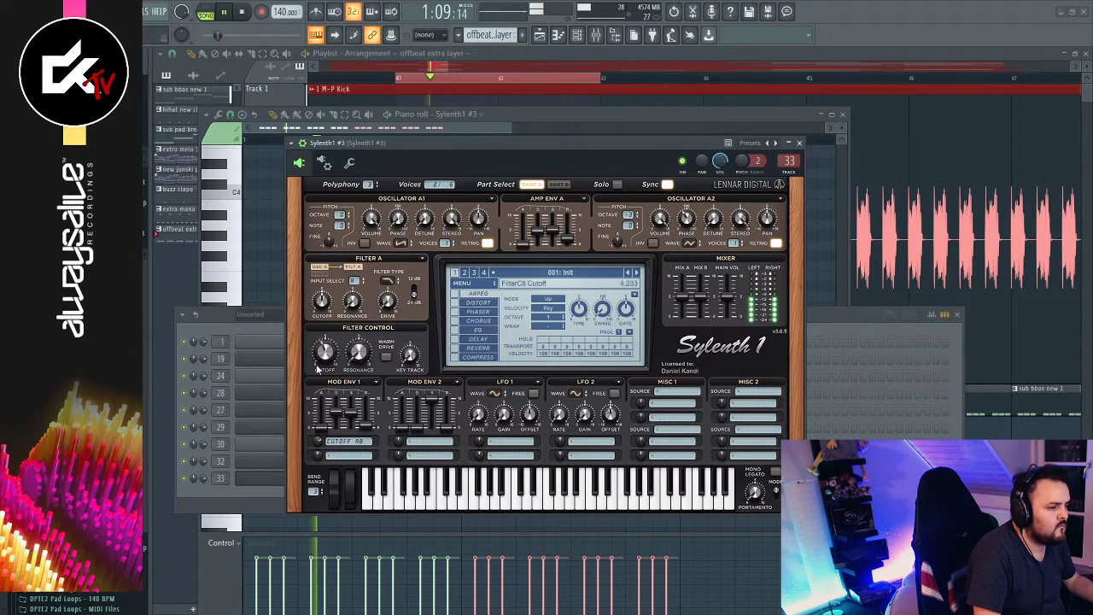
pyautogui.moveTo(334, 429)
pyautogui.mouseDown()
pyautogui.moveTo(349, 446)
pyautogui.moveTo(350, 427)
pyautogui.mouseUp()
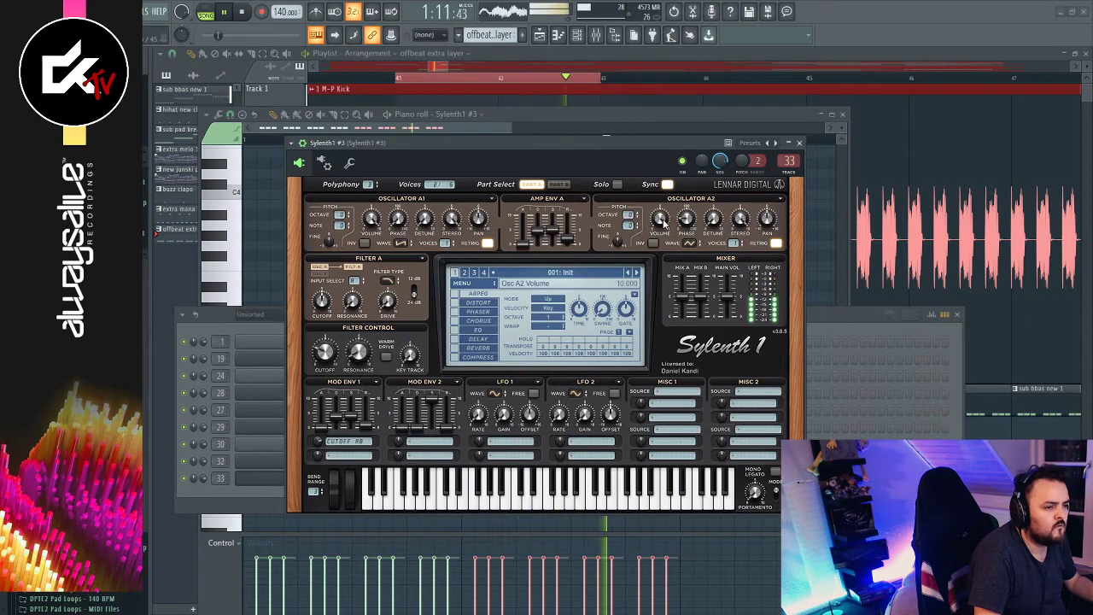
pyautogui.moveTo(665, 224); pyautogui.dragTo(656, 423)
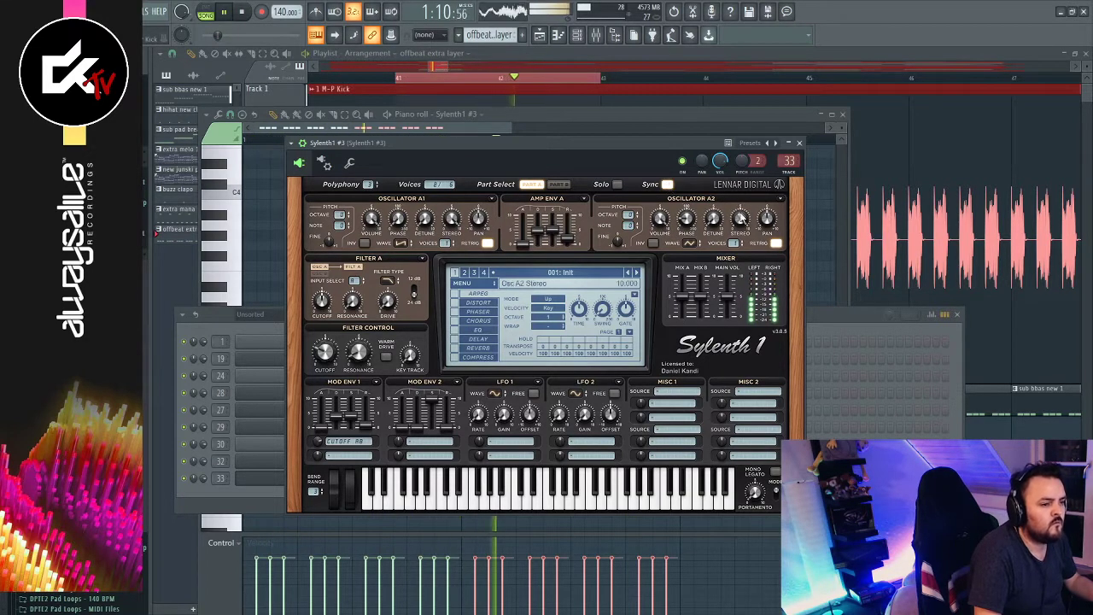
pyautogui.moveTo(716, 220); pyautogui.dragTo(729, 175)
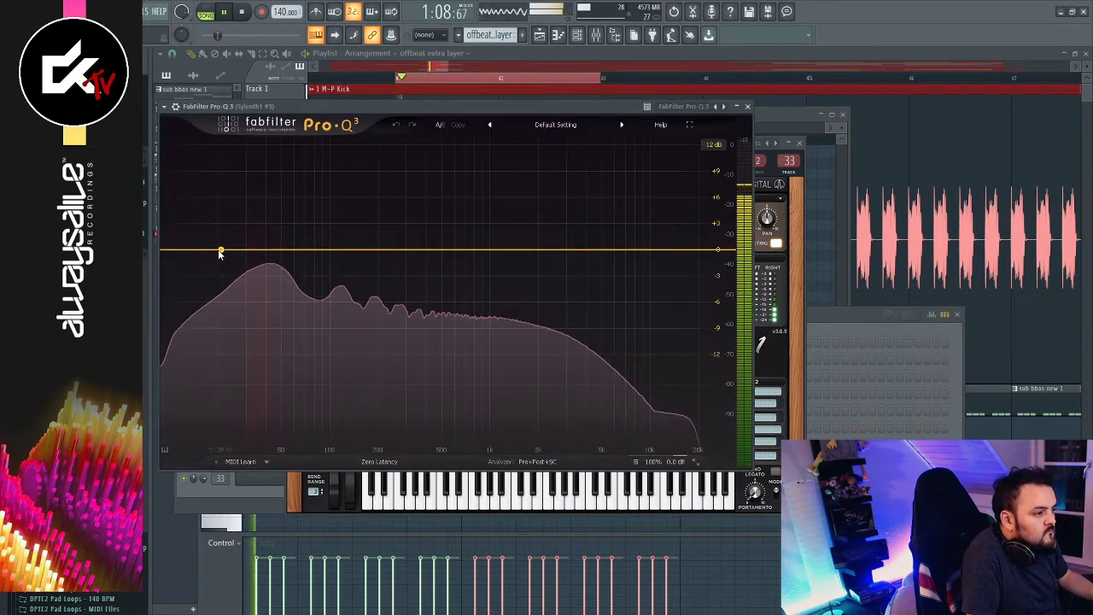
# Add a 24 dB/oct low cut just above 23 Hz and a bell boost of about 0.6 dB near 117 Hz in Sylenth1 #3's Pro-Q 3
pyautogui.click(193, 251)
pyautogui.moveTo(268, 224); pyautogui.dragTo(227, 248)
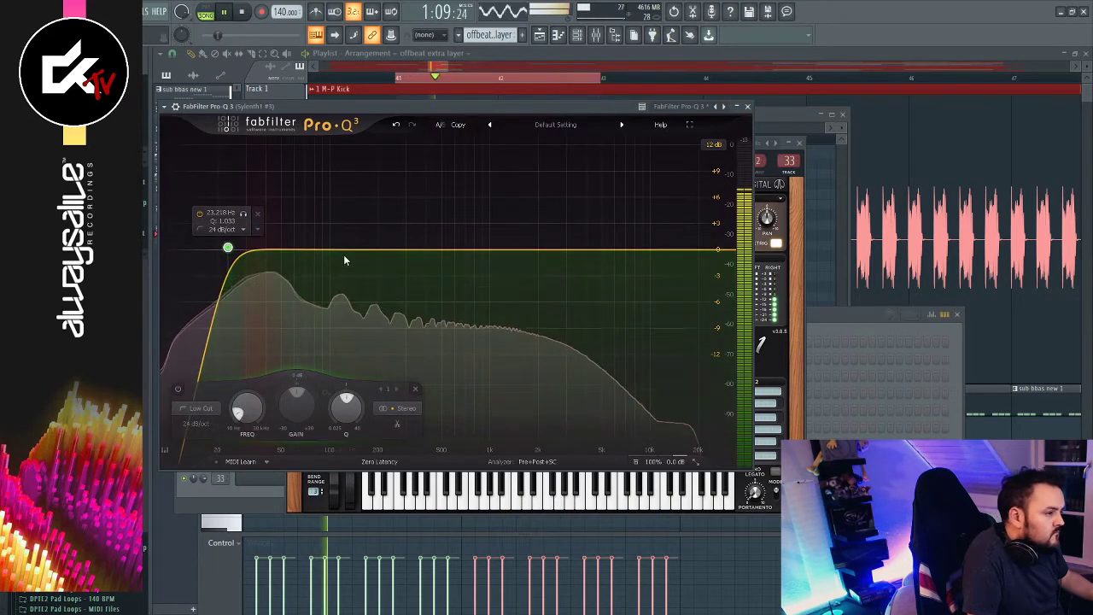
pyautogui.moveTo(344, 248)
pyautogui.mouseDown()
pyautogui.moveTo(344, 231)
pyautogui.moveTo(275, 214)
pyautogui.moveTo(291, 232)
pyautogui.moveTo(339, 246)
pyautogui.mouseUp()
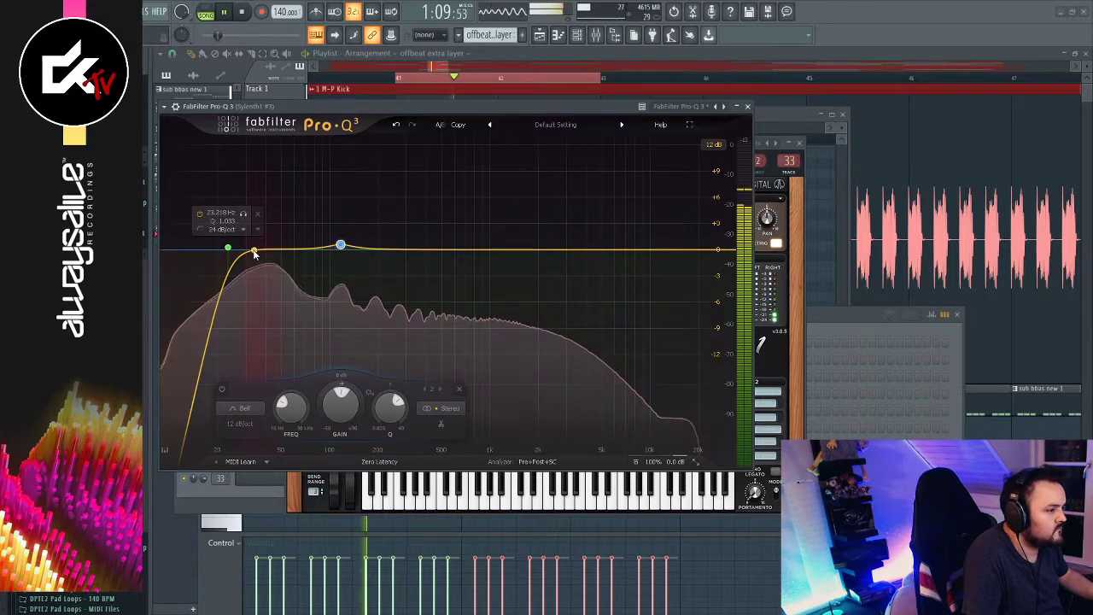
pyautogui.moveTo(227, 247)
pyautogui.mouseDown()
pyautogui.moveTo(264, 196)
pyautogui.moveTo(303, 195)
pyautogui.moveTo(270, 195)
pyautogui.moveTo(233, 250)
pyautogui.moveTo(217, 249)
pyautogui.moveTo(229, 258)
pyautogui.moveTo(231, 246)
pyautogui.moveTo(167, 249)
pyautogui.moveTo(258, 253)
pyautogui.moveTo(232, 252)
pyautogui.mouseUp()
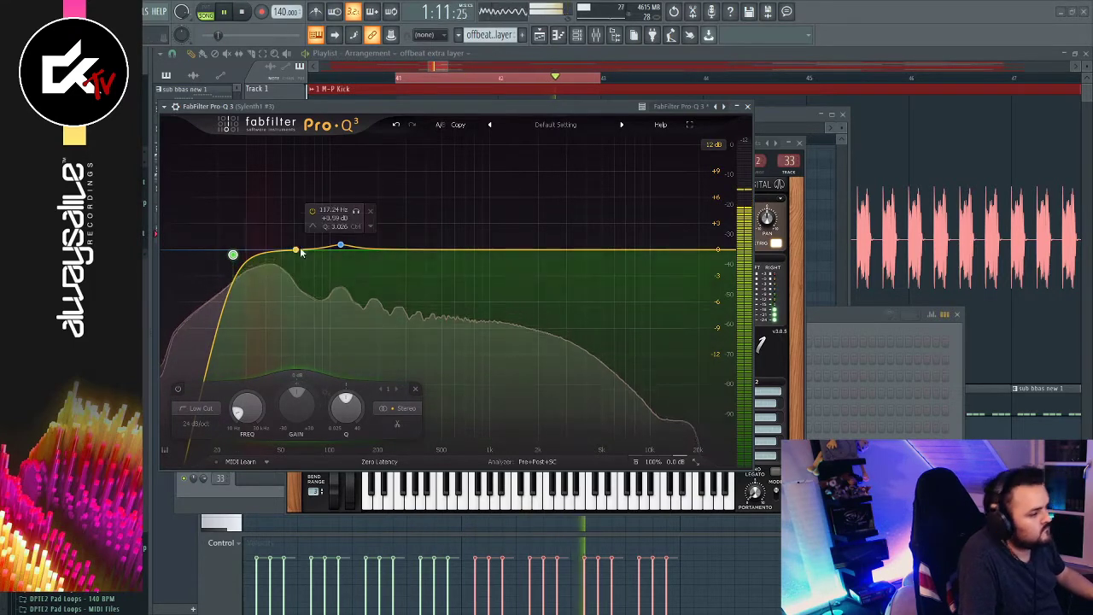
# Change oscillator A1's waveform in Sylenth1 #3 to Pulse and set its phase to about 134 degrees
pyautogui.click(792, 254)
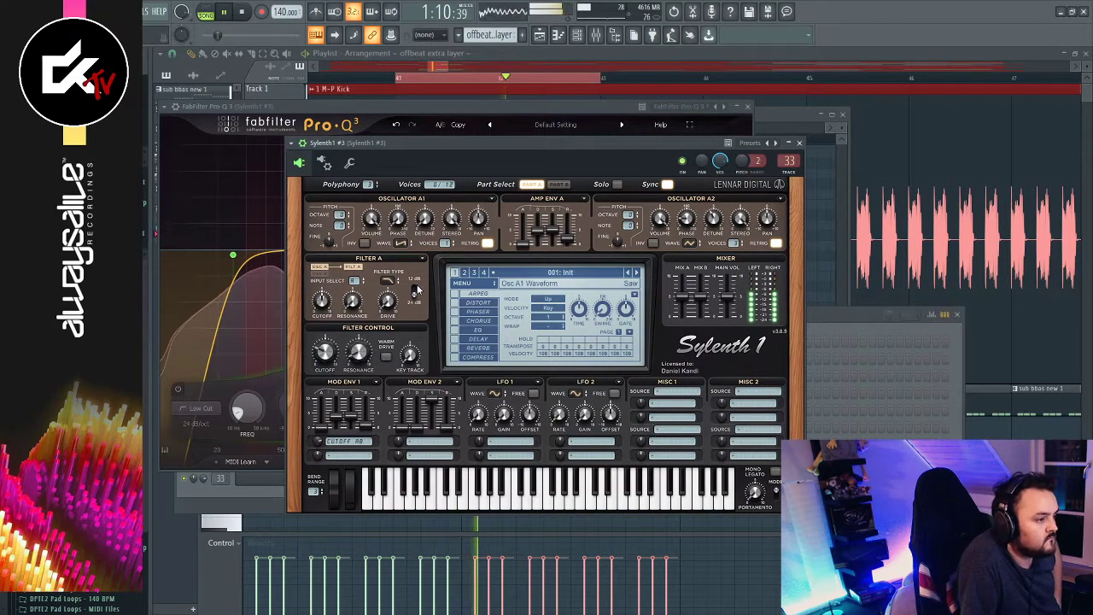
pyautogui.click(402, 245)
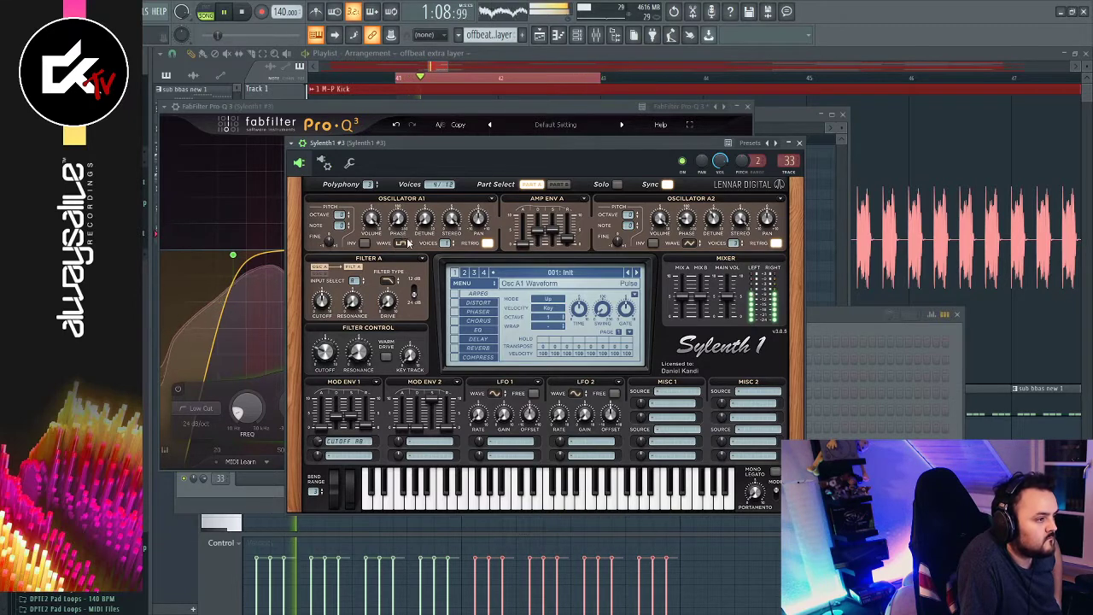
pyautogui.moveTo(398, 219); pyautogui.dragTo(416, 187)
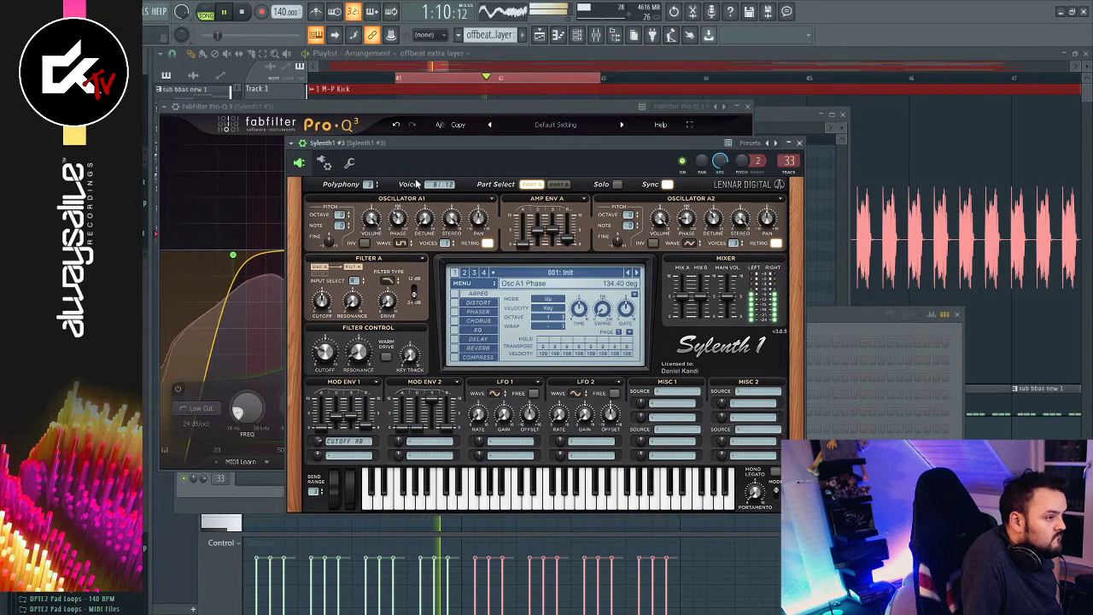
# Set Sylenth1 #3's filter control cutoff to around 2.5 and switch oscillator A1 to a waveform other than Pulse
pyautogui.moveTo(333, 351); pyautogui.dragTo(334, 353)
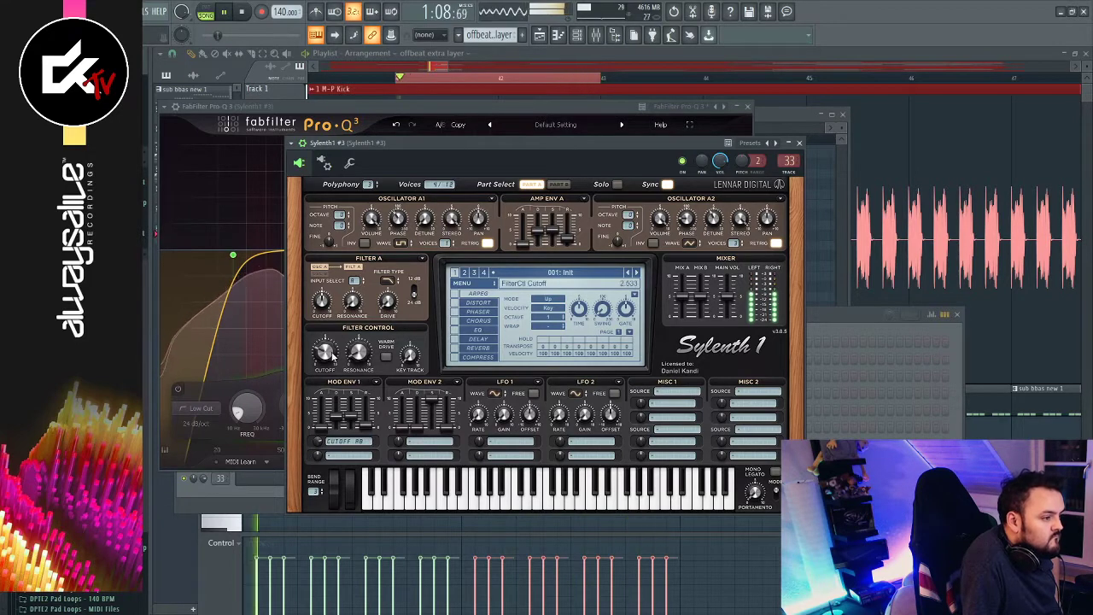
pyautogui.moveTo(233, 254)
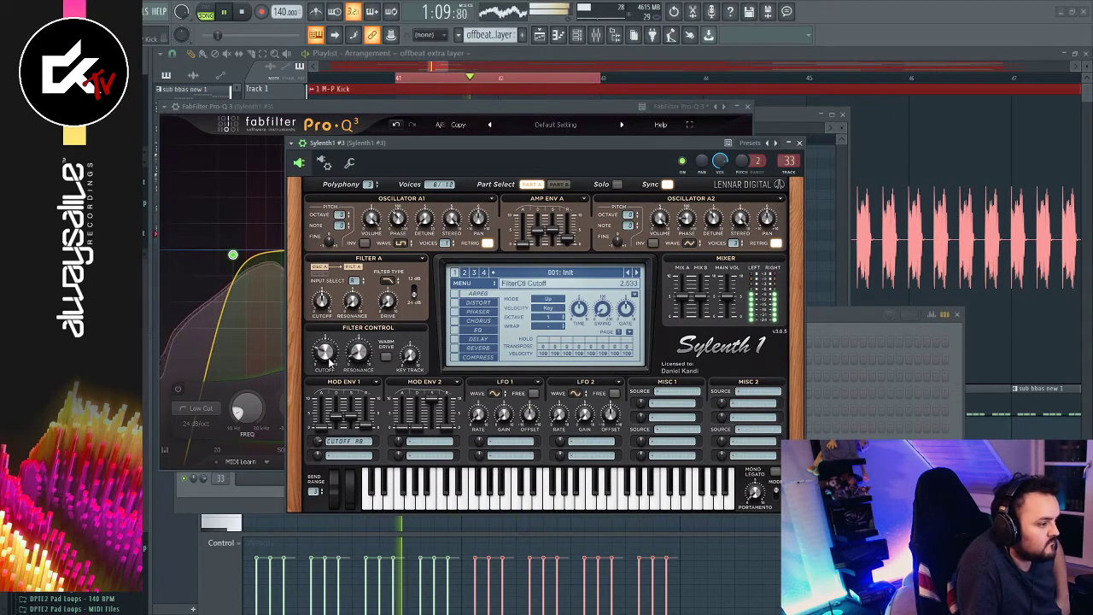
pyautogui.moveTo(330, 362)
pyautogui.mouseDown()
pyautogui.moveTo(328, 386)
pyautogui.moveTo(327, 360)
pyautogui.mouseUp()
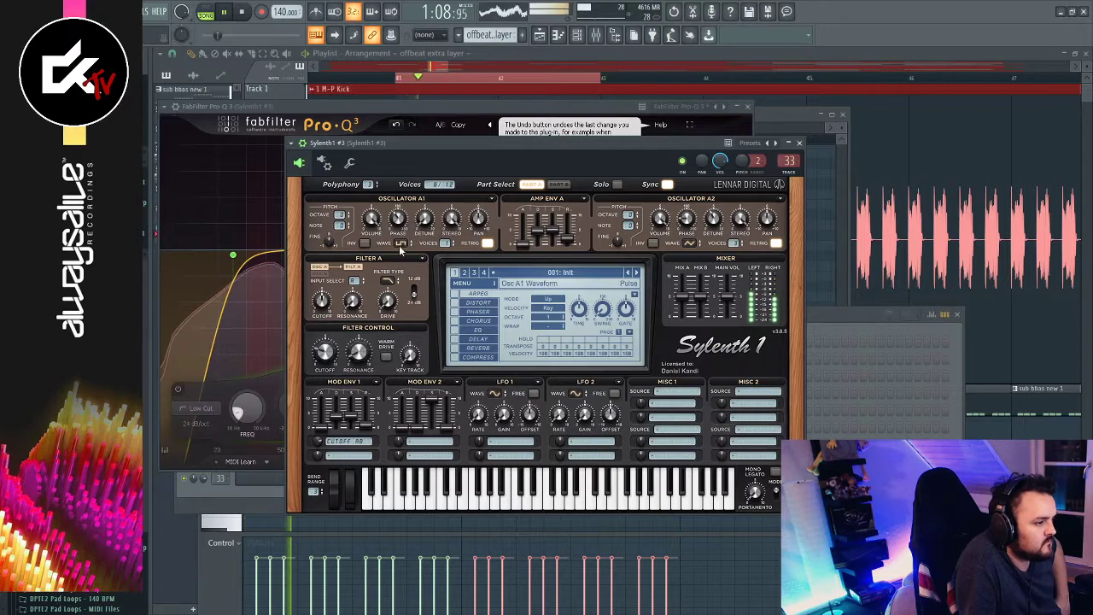
pyautogui.moveTo(401, 244)
pyautogui.mouseDown()
pyautogui.moveTo(415, 270)
pyautogui.moveTo(407, 256)
pyautogui.mouseUp()
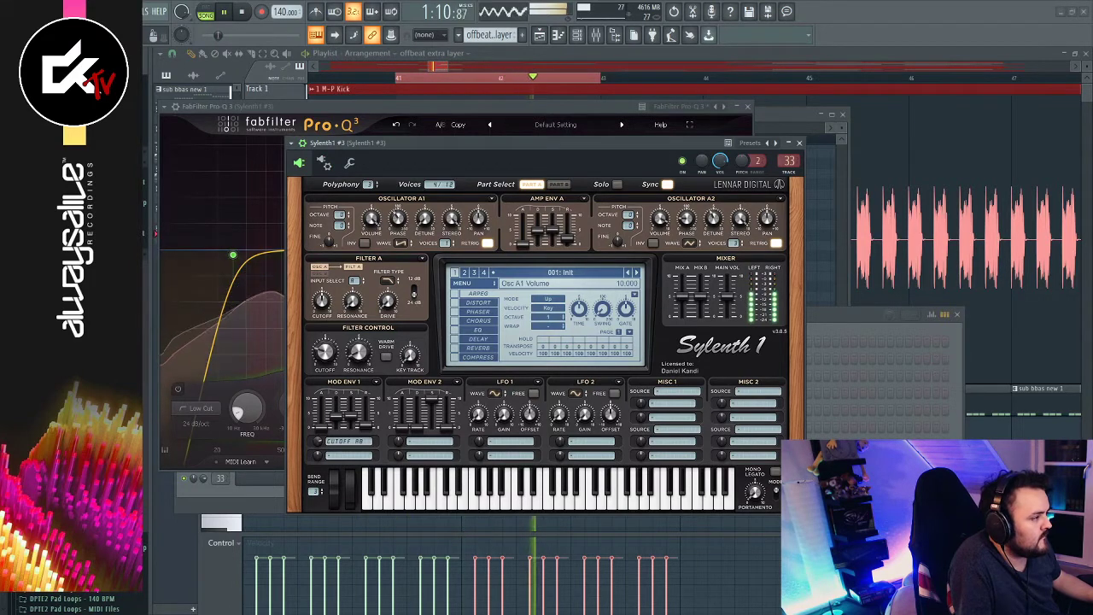
# In Sylenth1 #3's Pro-Q 3, add a bell boost of about 0.7 dB near 58 Hz and raise the low cut slightly
pyautogui.click(747, 106)
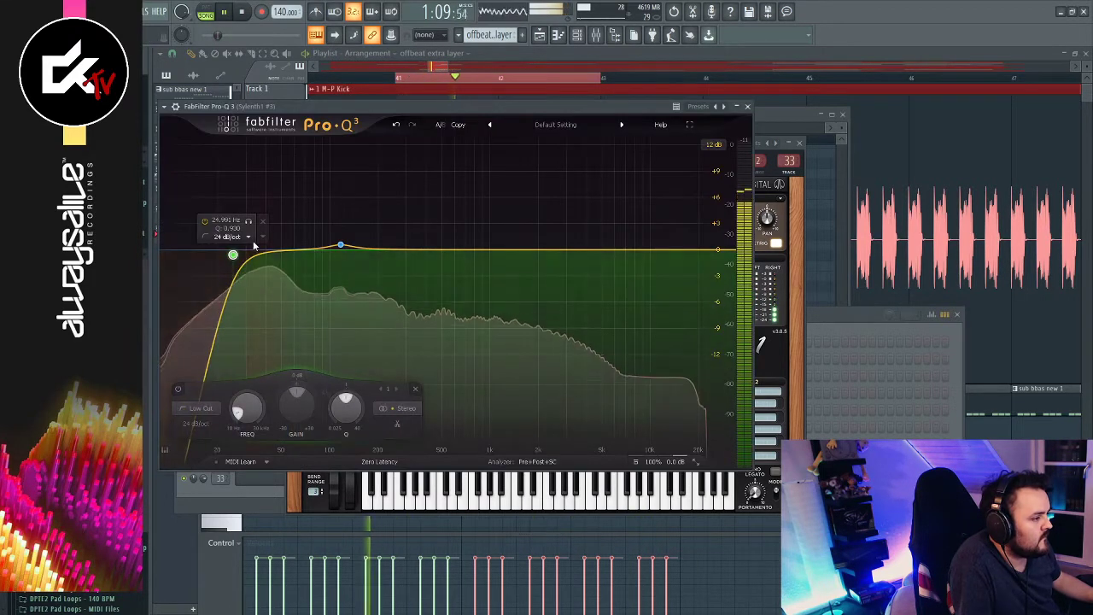
pyautogui.moveTo(411, 251); pyautogui.dragTo(238, 255)
pyautogui.click(234, 255)
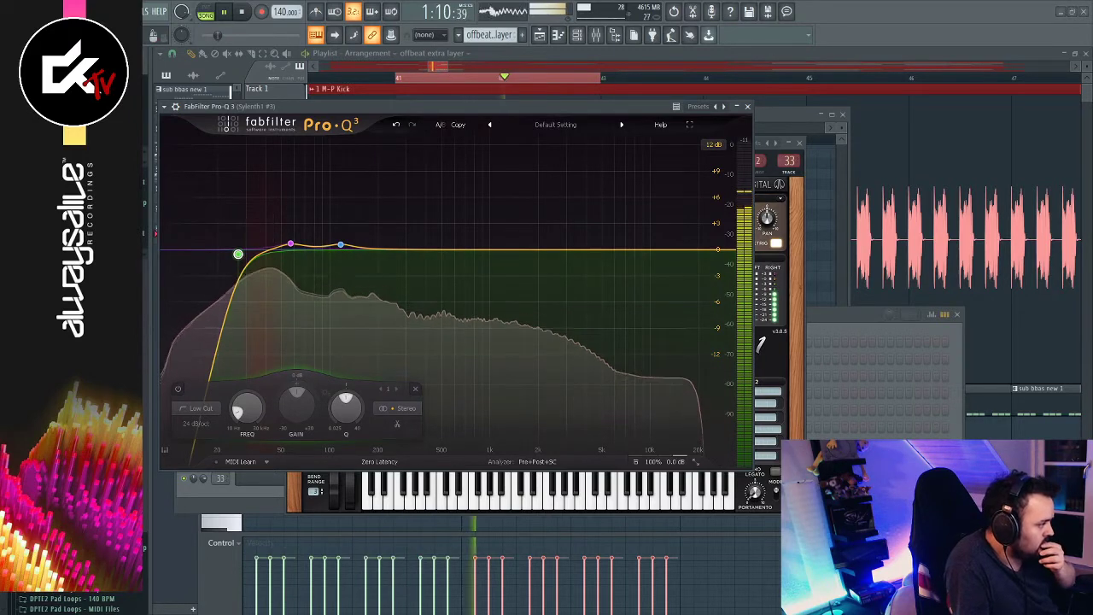
pyautogui.click(747, 106)
pyautogui.click(769, 59)
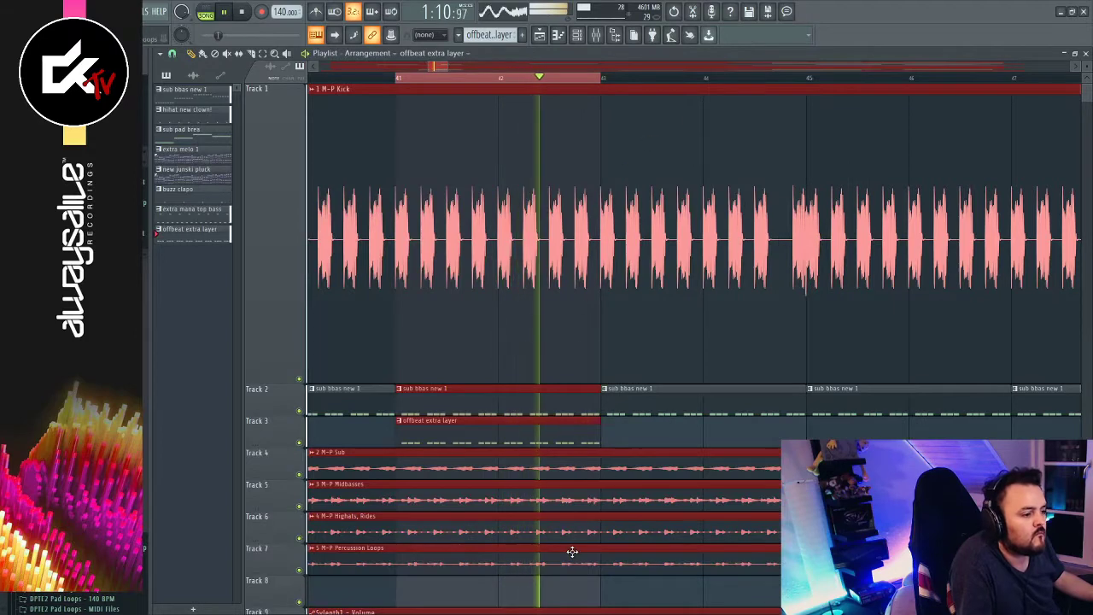
# Audition the offbeat extra layer's track in solo during playback, and restore the other tracks
pyautogui.press('space')
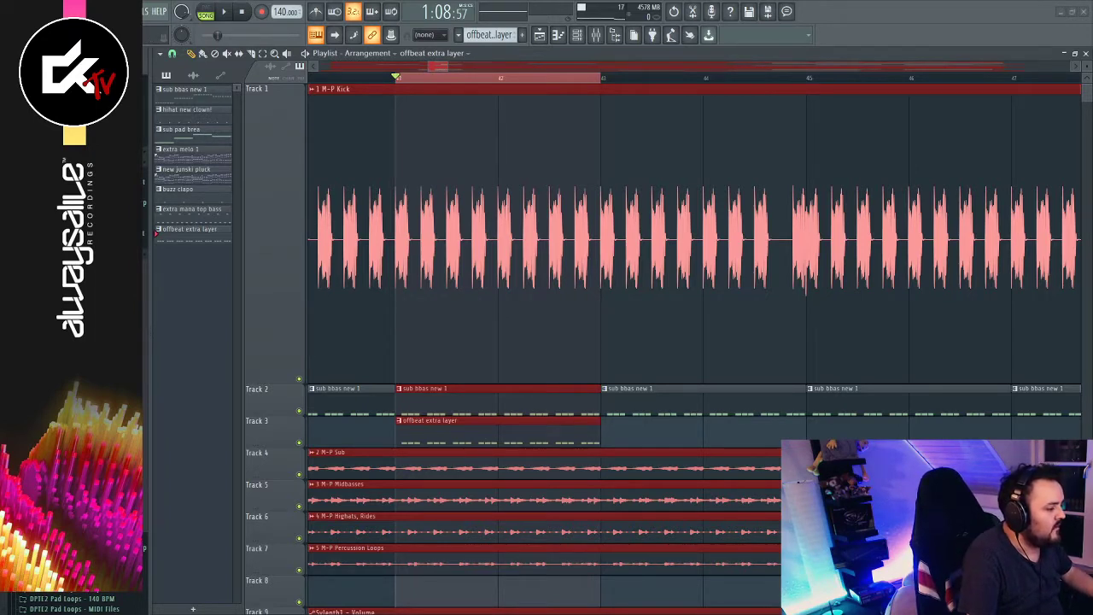
pyautogui.press('space')
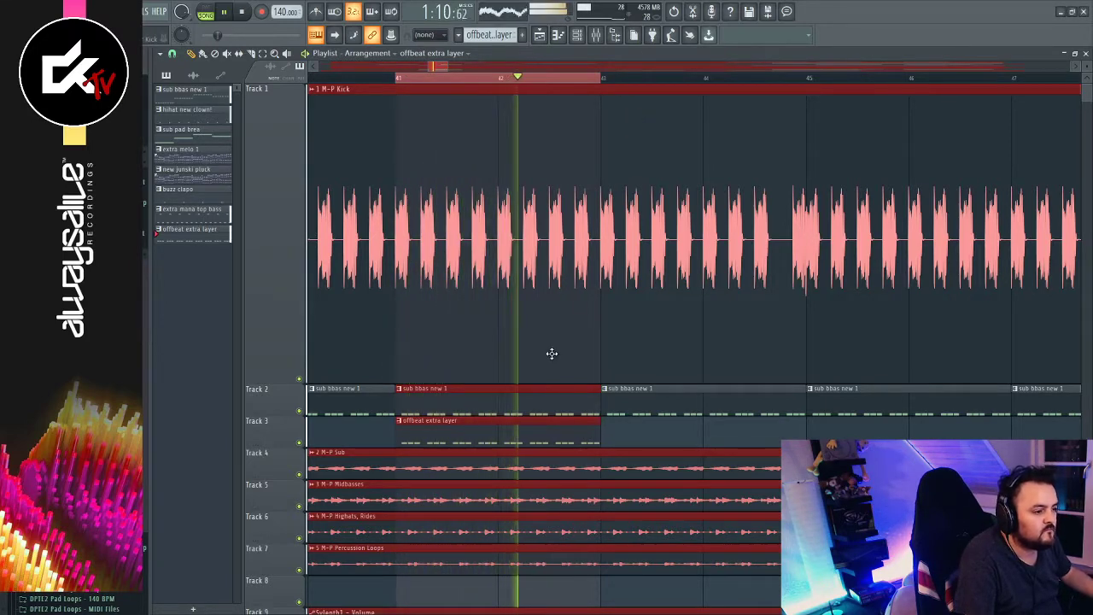
pyautogui.click(300, 443)
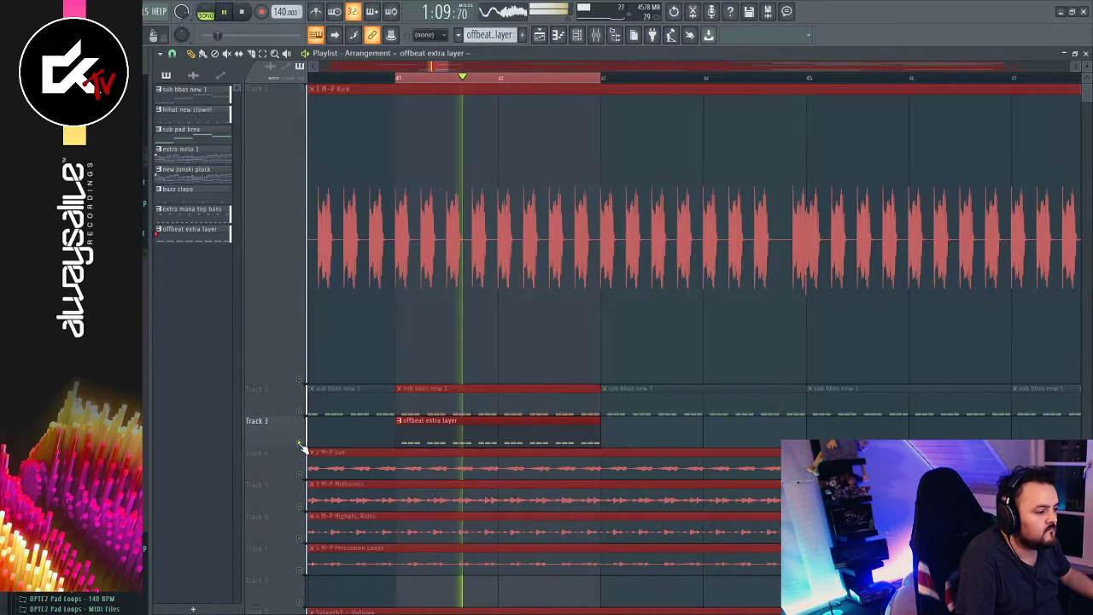
pyautogui.rightClick(300, 443)
pyautogui.rightClick(300, 443)
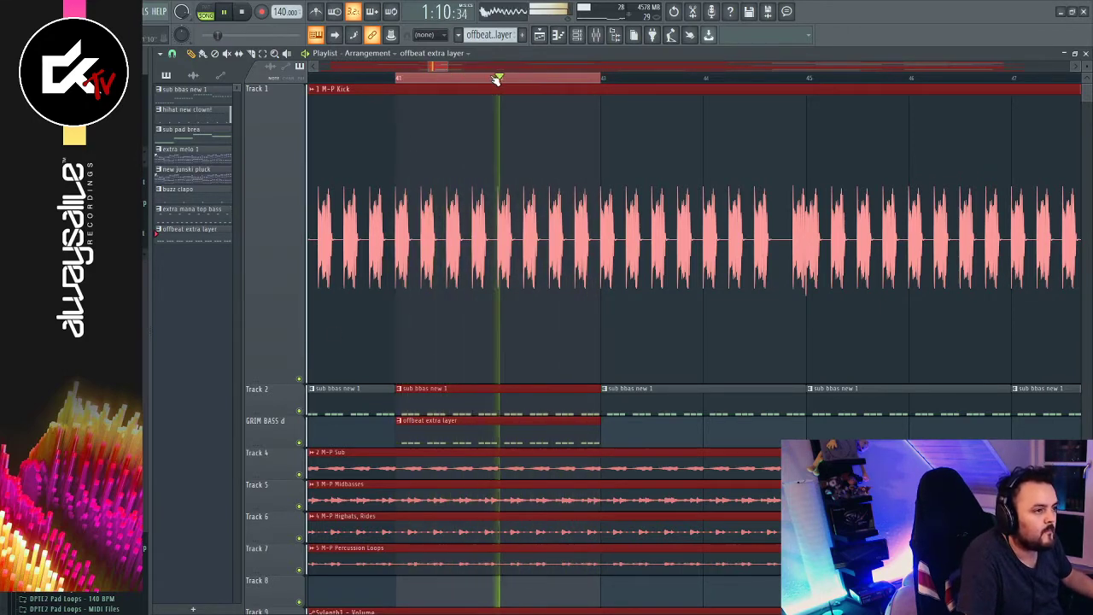
# Copy the offbeat extra layer clip along its track to fill bars 37 to 52, and play from bar 36
pyautogui.scroll(-5, 497, 76)
pyautogui.scroll(-2, 495, 80)
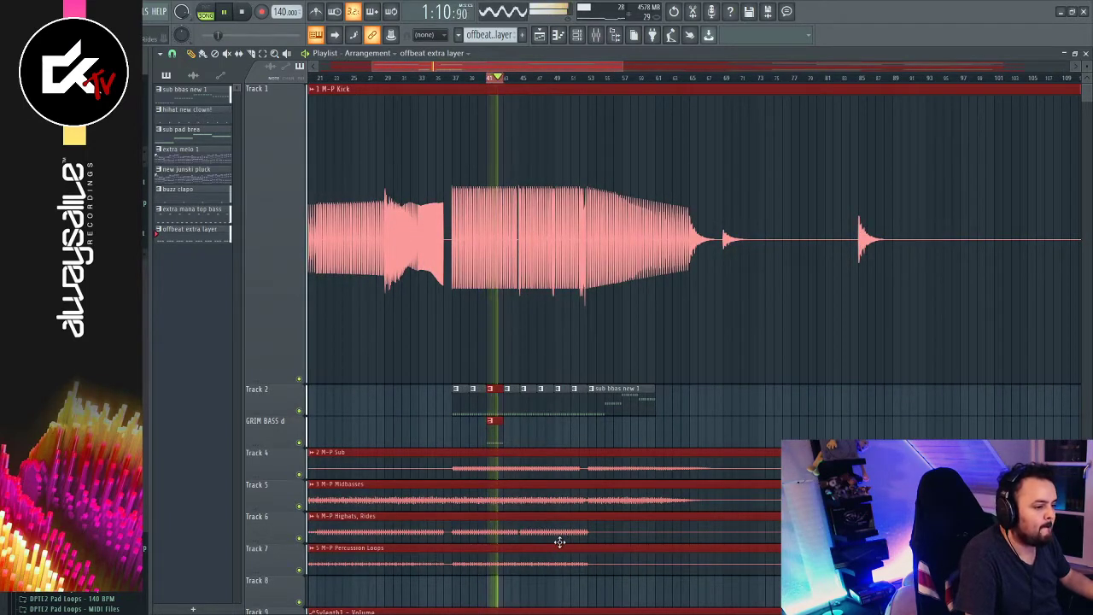
pyautogui.click(534, 433)
pyautogui.moveTo(496, 437); pyautogui.dragTo(464, 434)
pyautogui.click(444, 79)
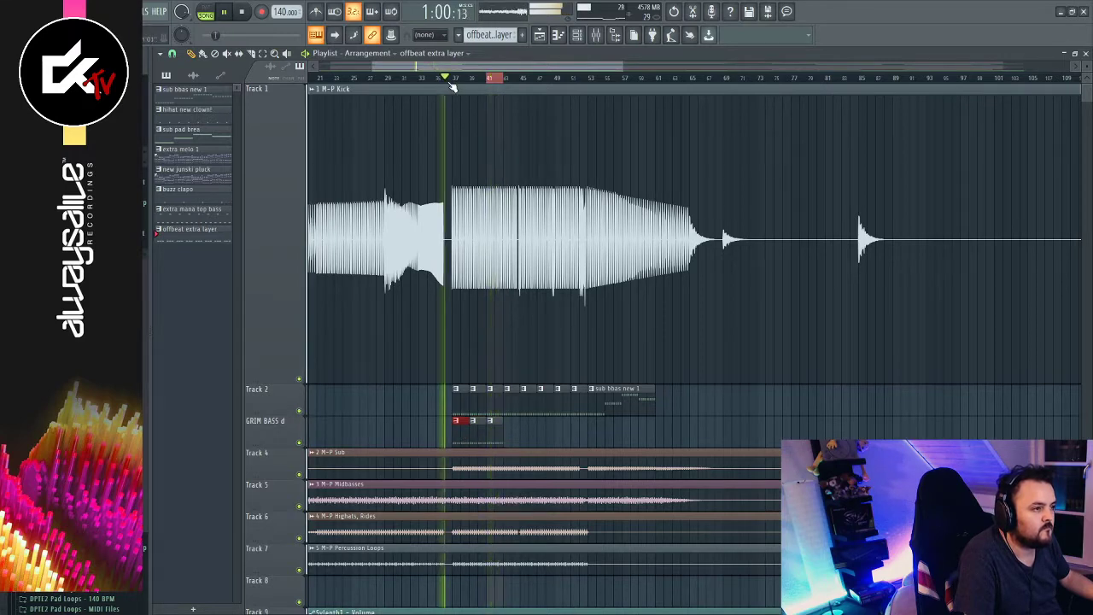
pyautogui.hotkey('ctrl', 'd')
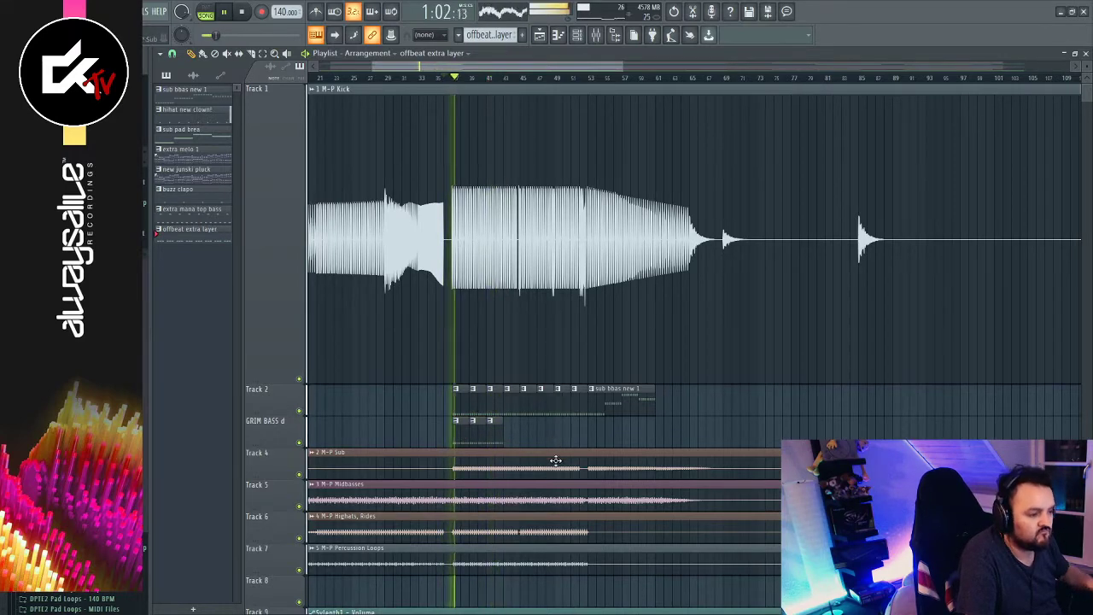
pyautogui.click(482, 434)
pyautogui.moveTo(479, 425); pyautogui.dragTo(512, 426)
pyautogui.moveTo(582, 433)
pyautogui.mouseDown()
pyautogui.moveTo(440, 435)
pyautogui.moveTo(556, 434)
pyautogui.moveTo(529, 437)
pyautogui.mouseUp()
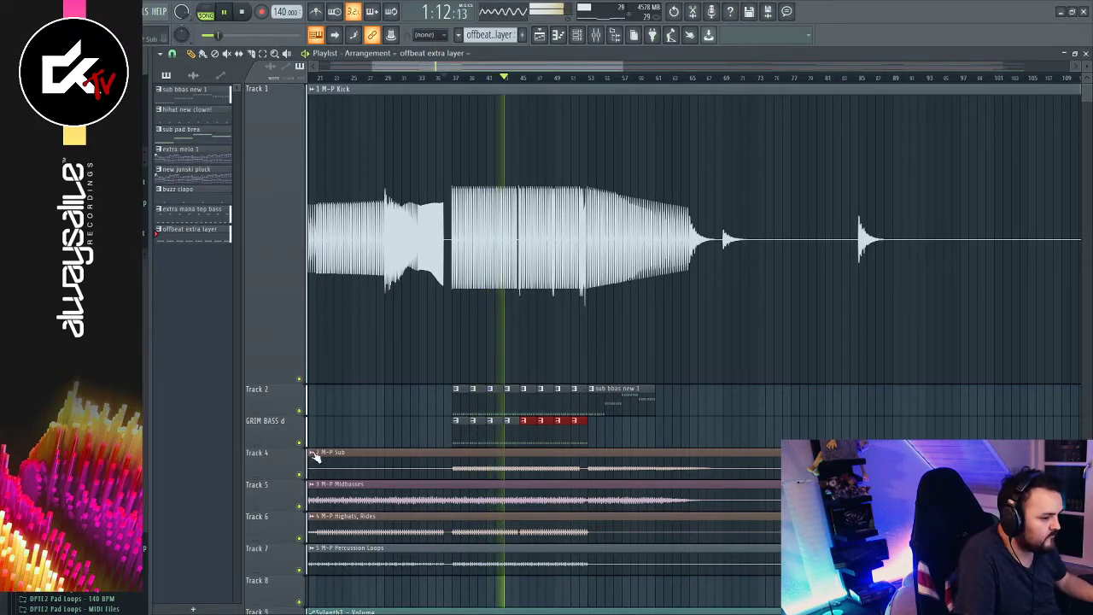
# Enable oscillator B1 in Sylenth1 #3's Part B with one Pulse voice, and adjust its volume during playback
pyautogui.press('space')
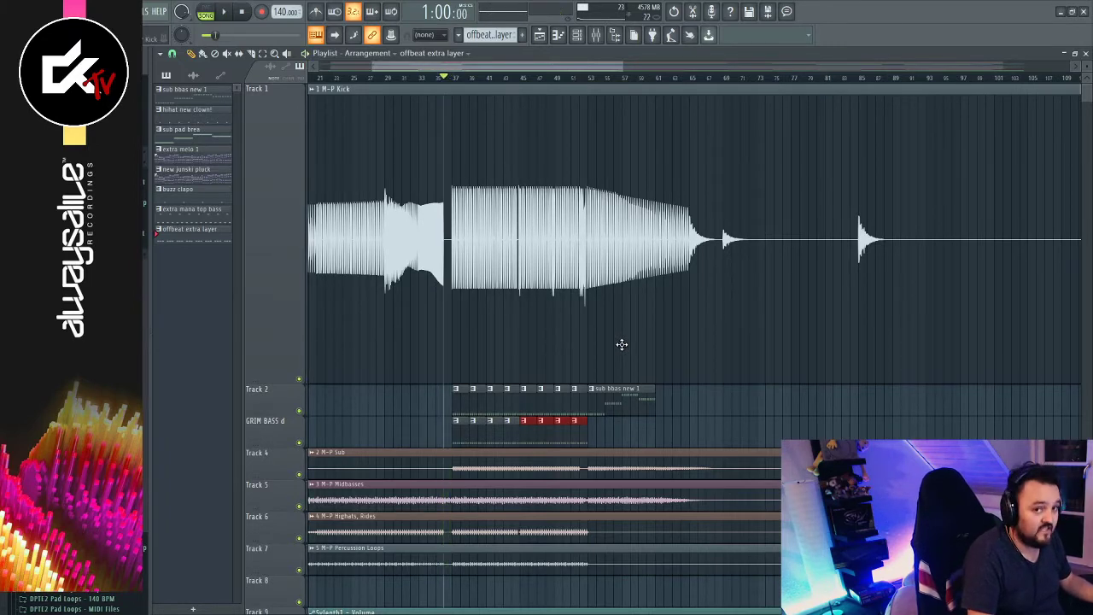
pyautogui.press('space')
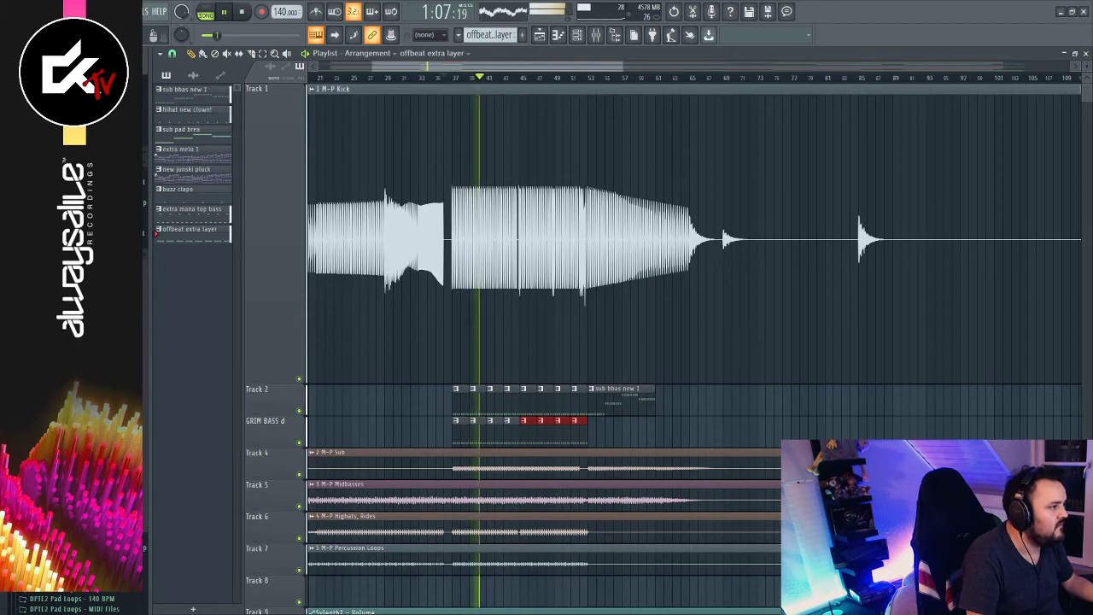
pyautogui.click(576, 35)
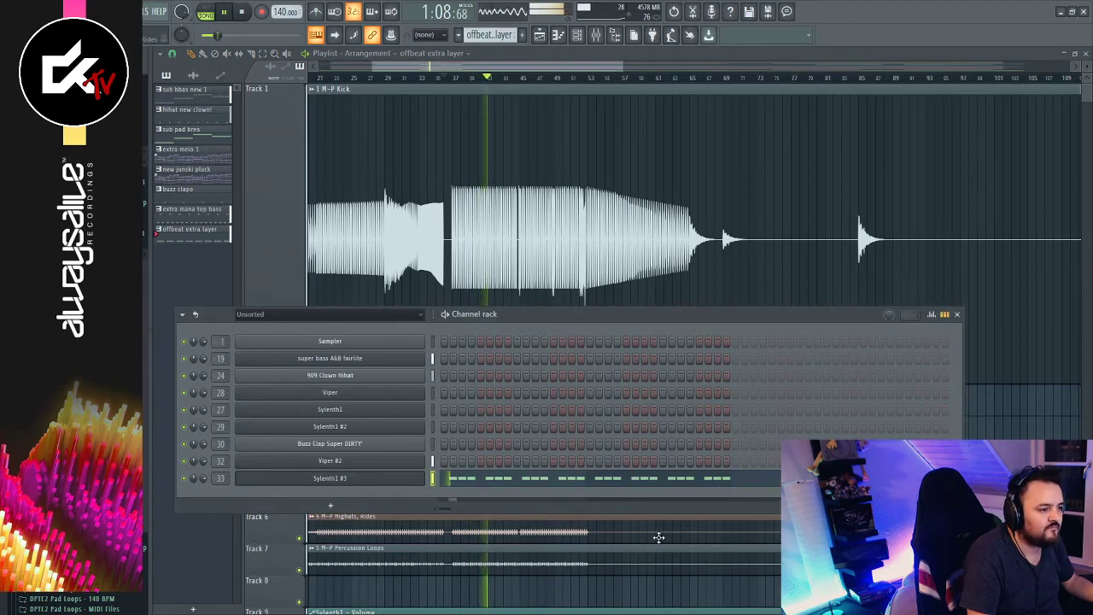
pyautogui.click(398, 479)
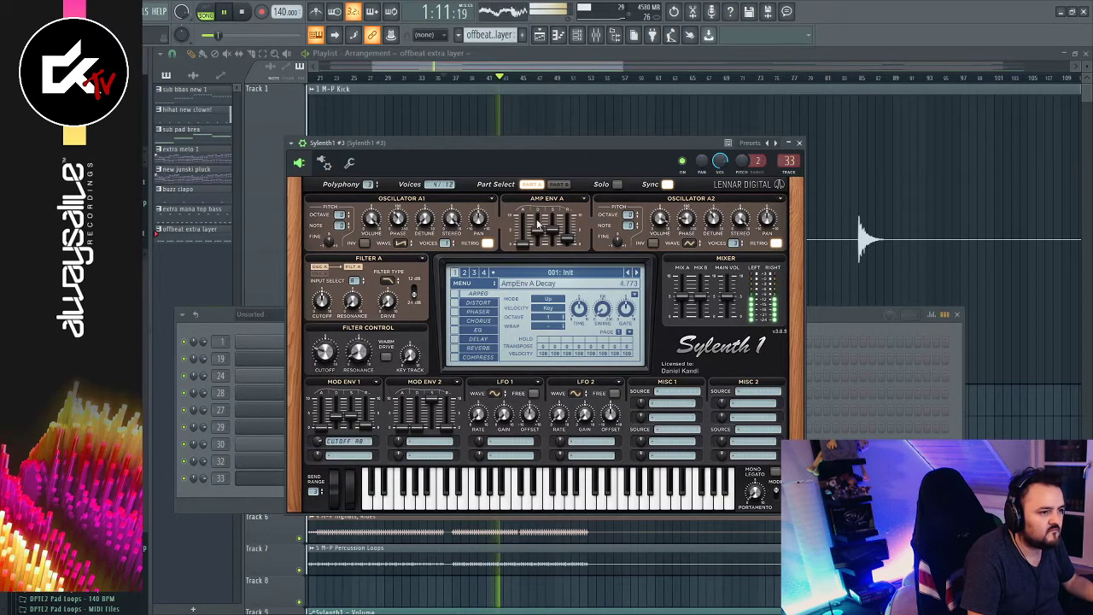
pyautogui.click(557, 184)
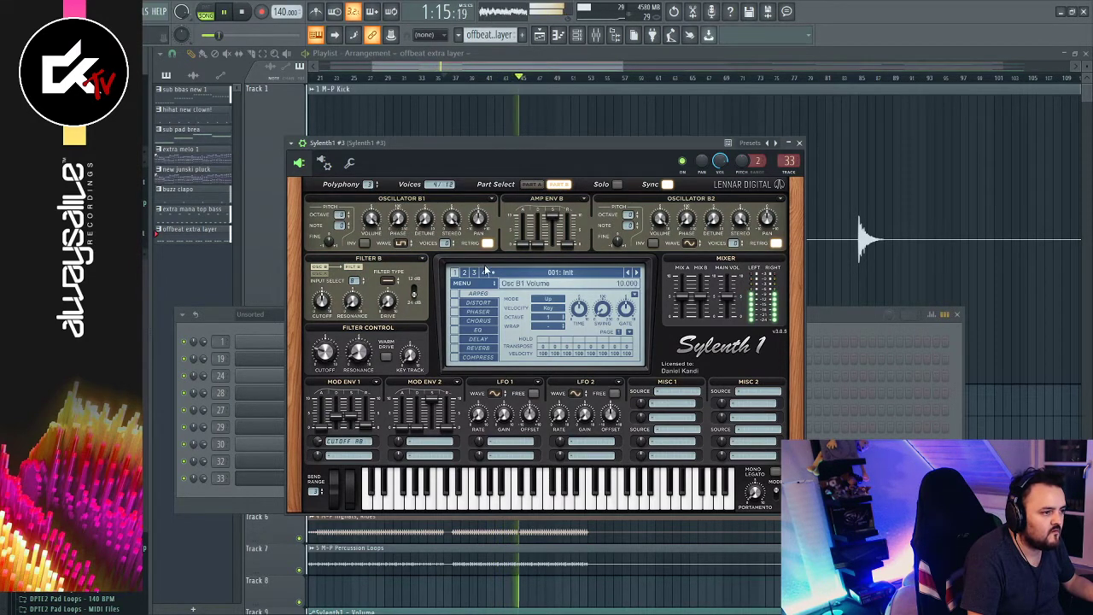
pyautogui.click(454, 242)
pyautogui.click(454, 242)
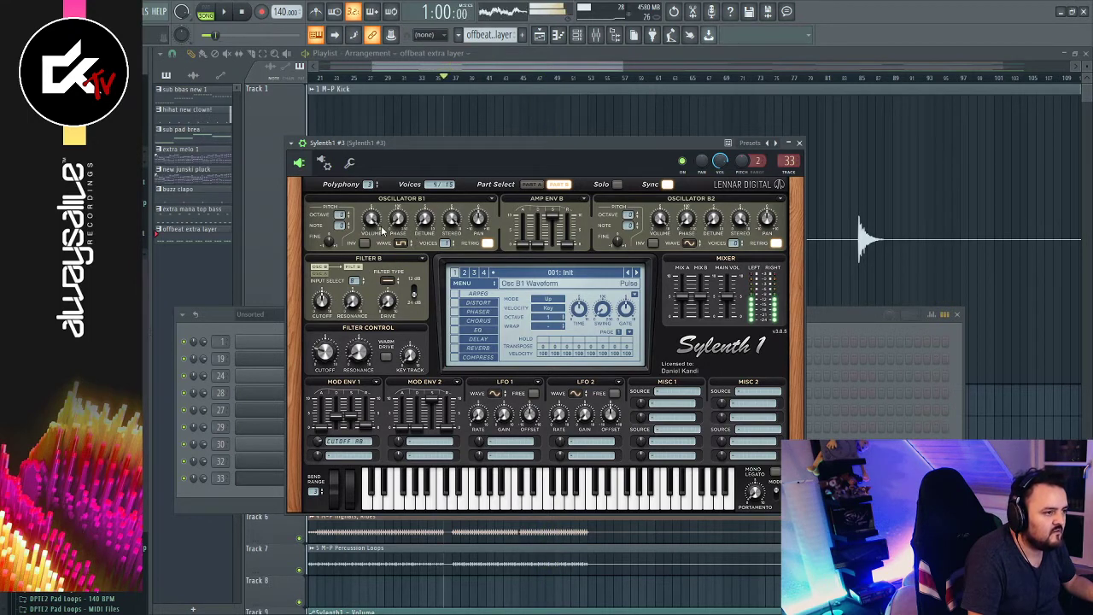
pyautogui.moveTo(372, 220); pyautogui.dragTo(384, 310)
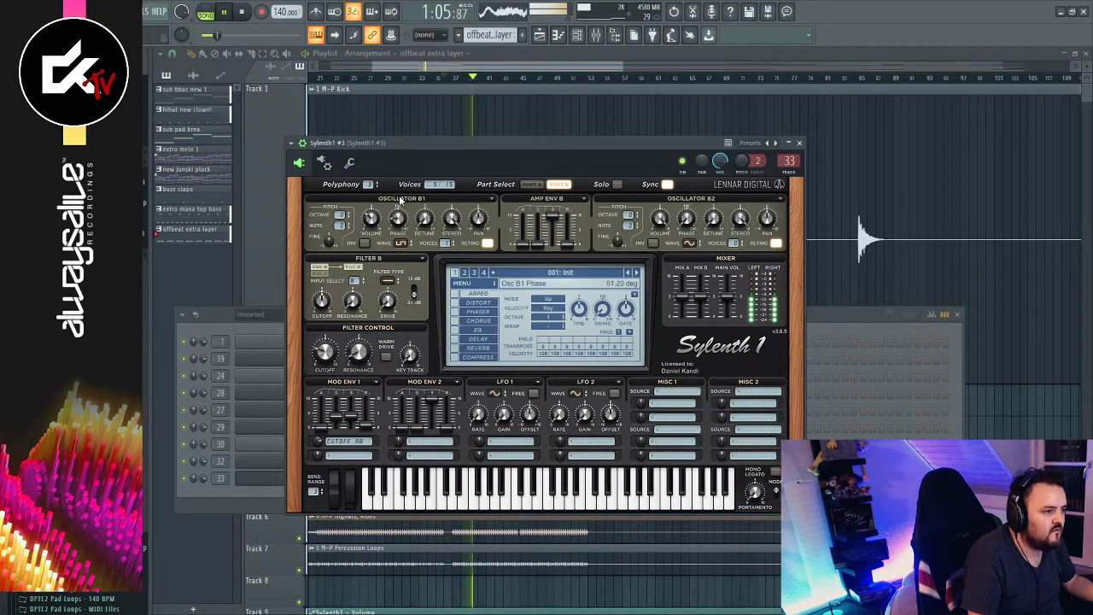
# Adjust oscillator B1's phase by ear during playback, trying settings between about 57 and 354 degrees
pyautogui.moveTo(402, 206); pyautogui.dragTo(404, 202)
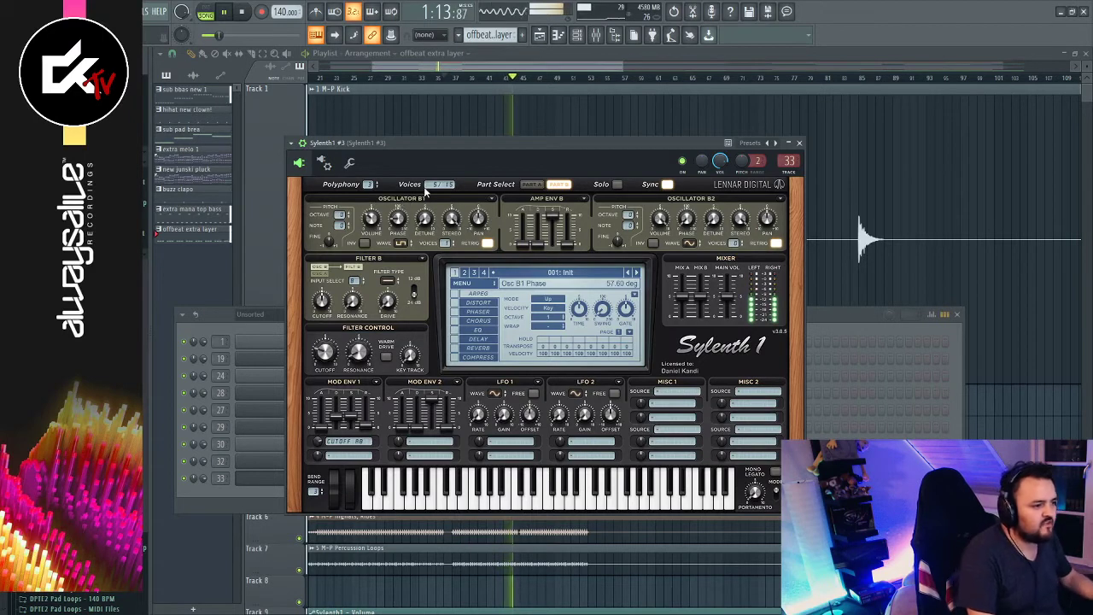
pyautogui.click(533, 244)
pyautogui.moveTo(399, 219); pyautogui.dragTo(422, 96)
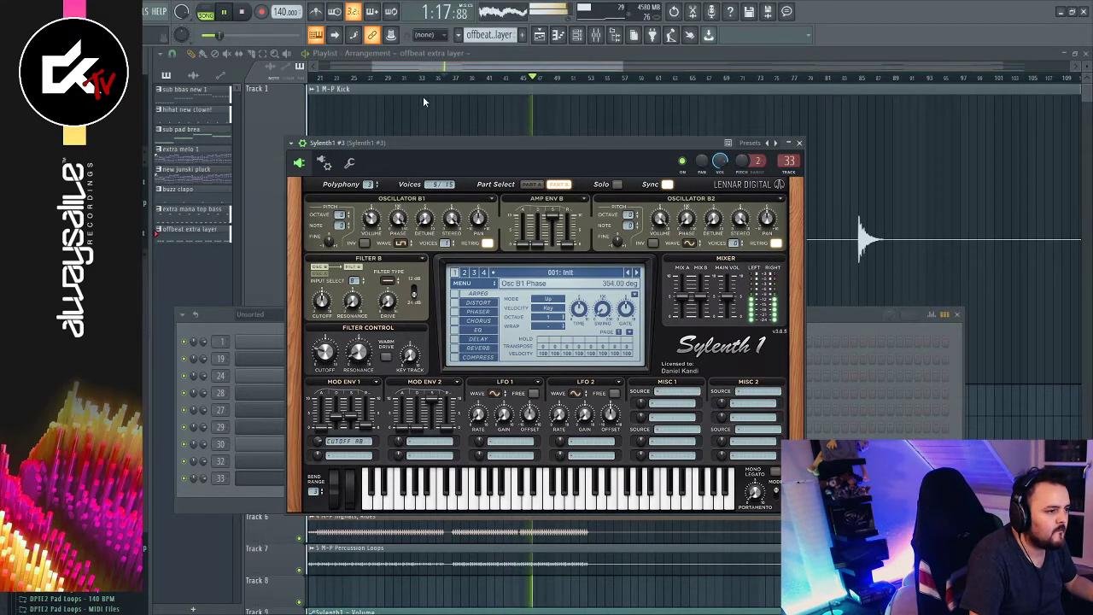
pyautogui.moveTo(428, 134); pyautogui.dragTo(396, 231)
pyautogui.press('space')
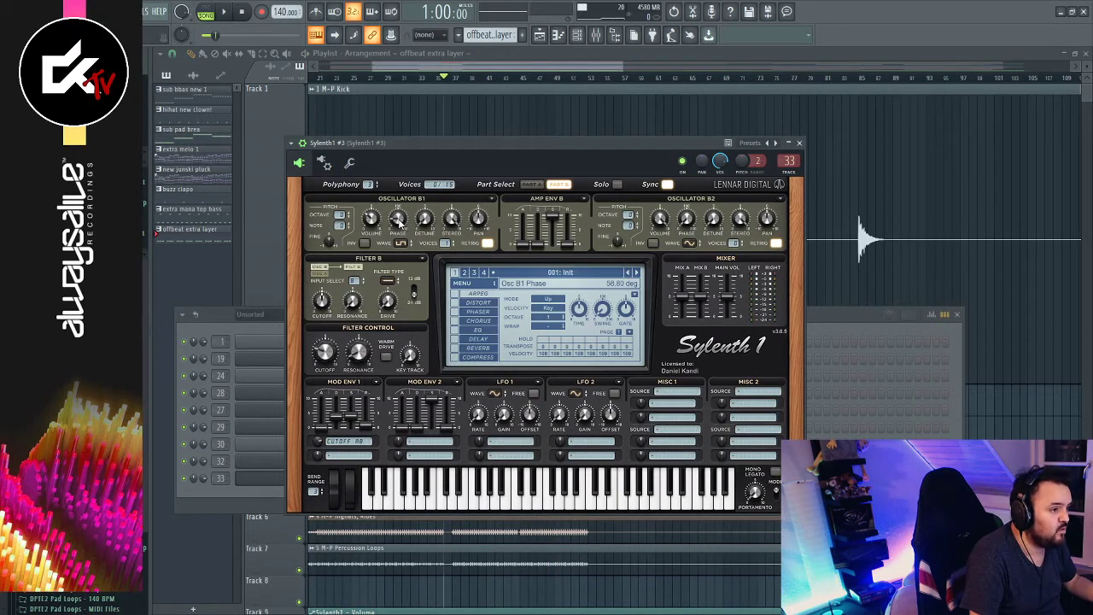
pyautogui.press('space')
pyautogui.moveTo(399, 220); pyautogui.dragTo(417, 126)
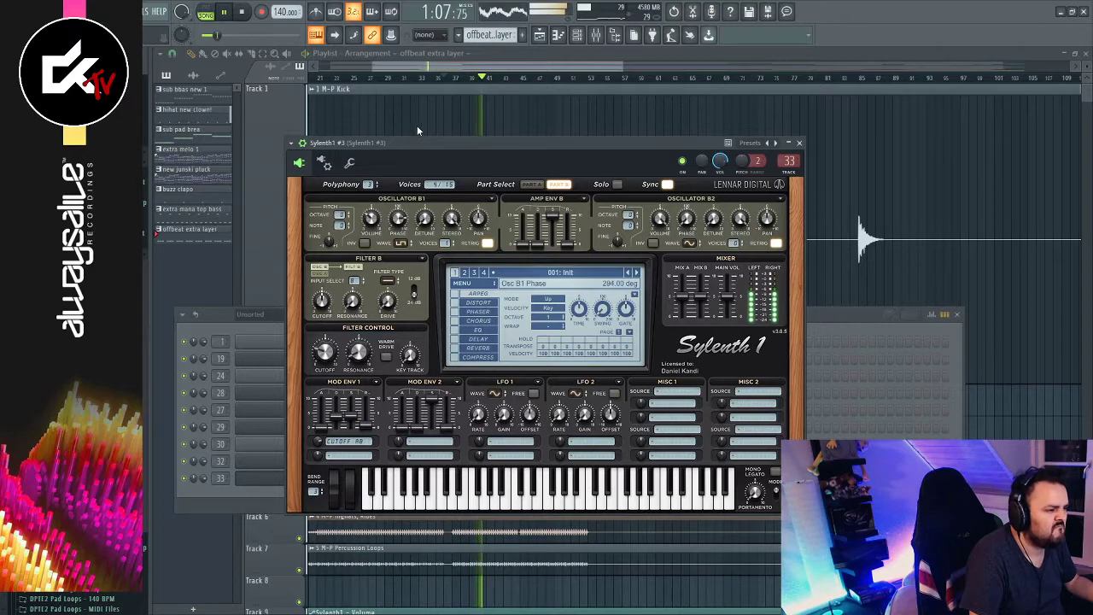
pyautogui.moveTo(403, 221); pyautogui.dragTo(403, 224)
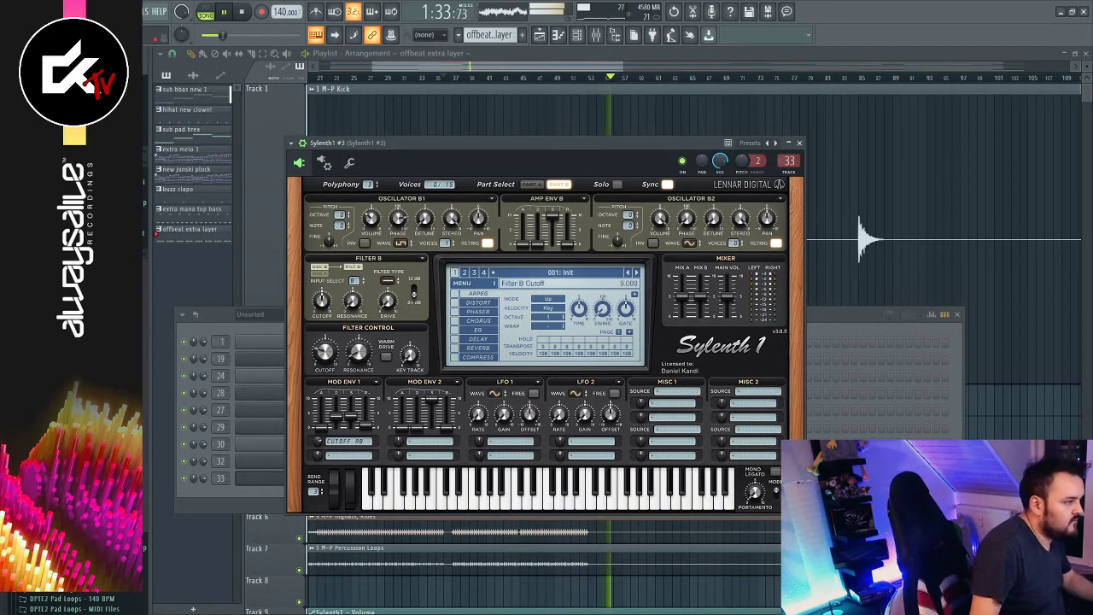
pyautogui.press('space')
pyautogui.press('space')
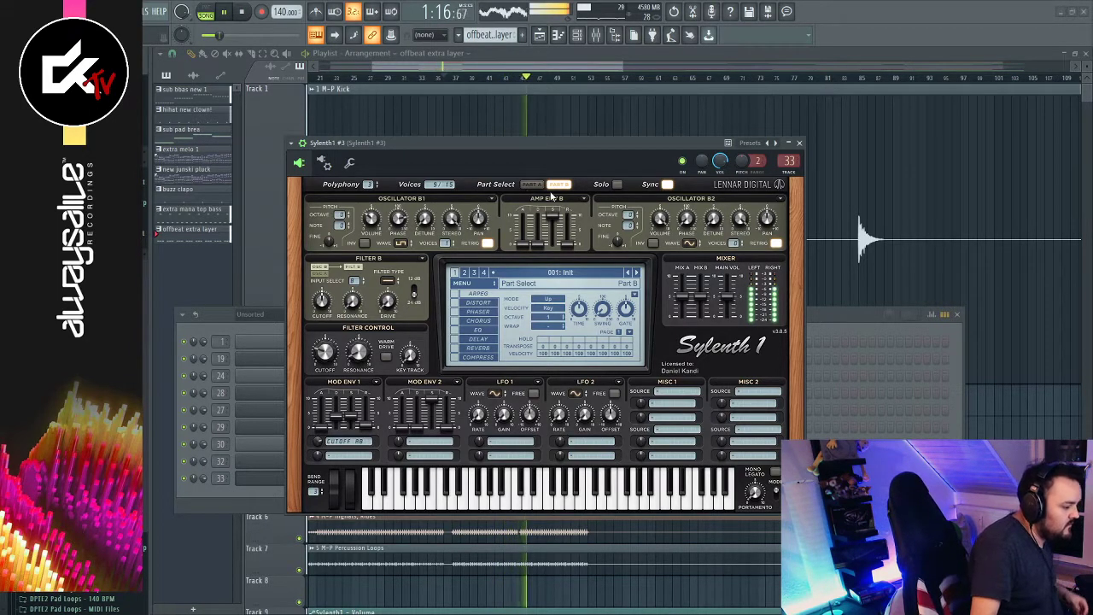
# Raise the low cut in Sylenth1 #3's Pro-Q 3 to roughly 30 Hz while checking the layer's spectrum
pyautogui.click(199, 240)
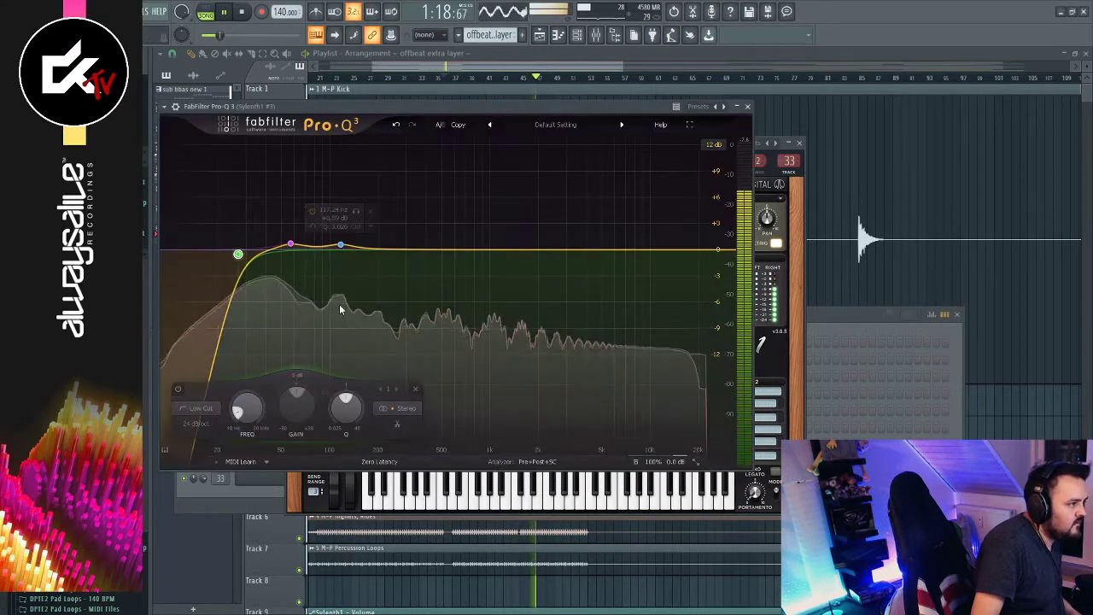
pyautogui.moveTo(243, 269)
pyautogui.mouseDown()
pyautogui.moveTo(268, 250)
pyautogui.moveTo(248, 262)
pyautogui.mouseUp()
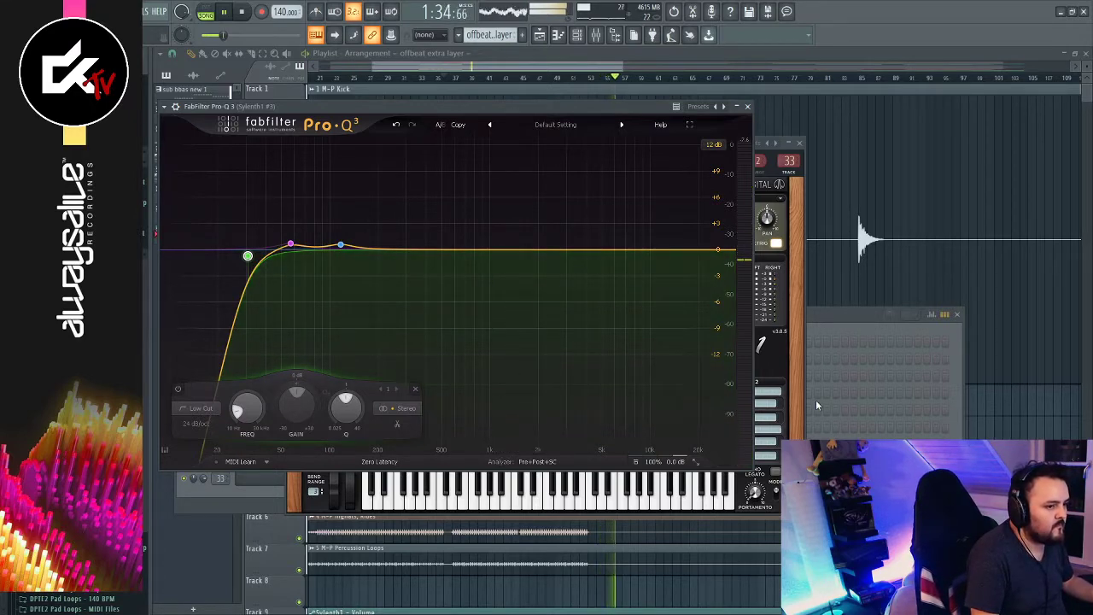
pyautogui.press('space')
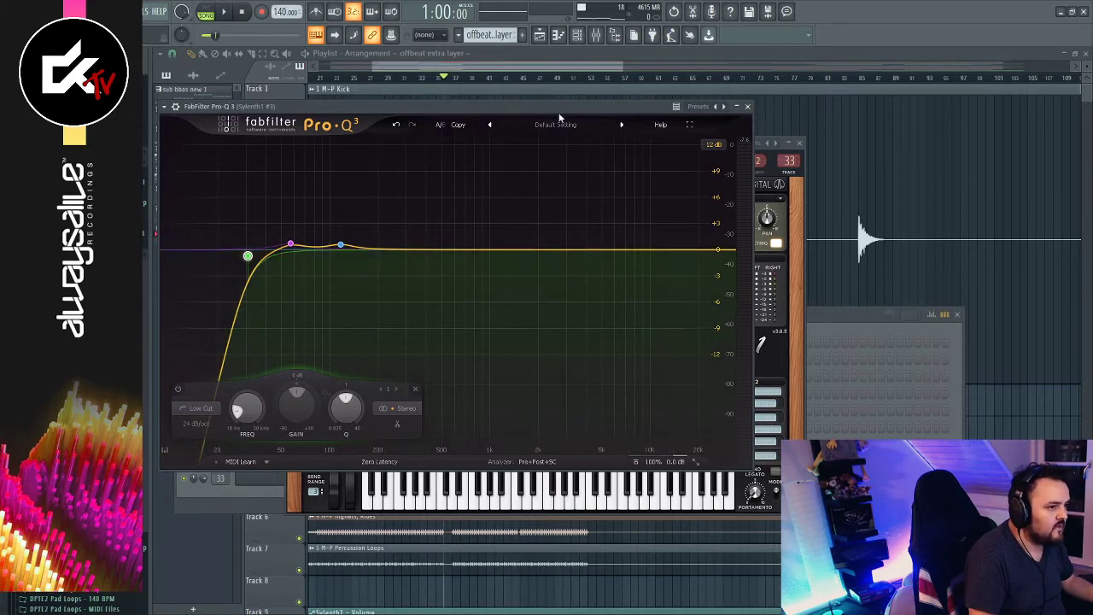
pyautogui.moveTo(557, 107); pyautogui.dragTo(572, 102)
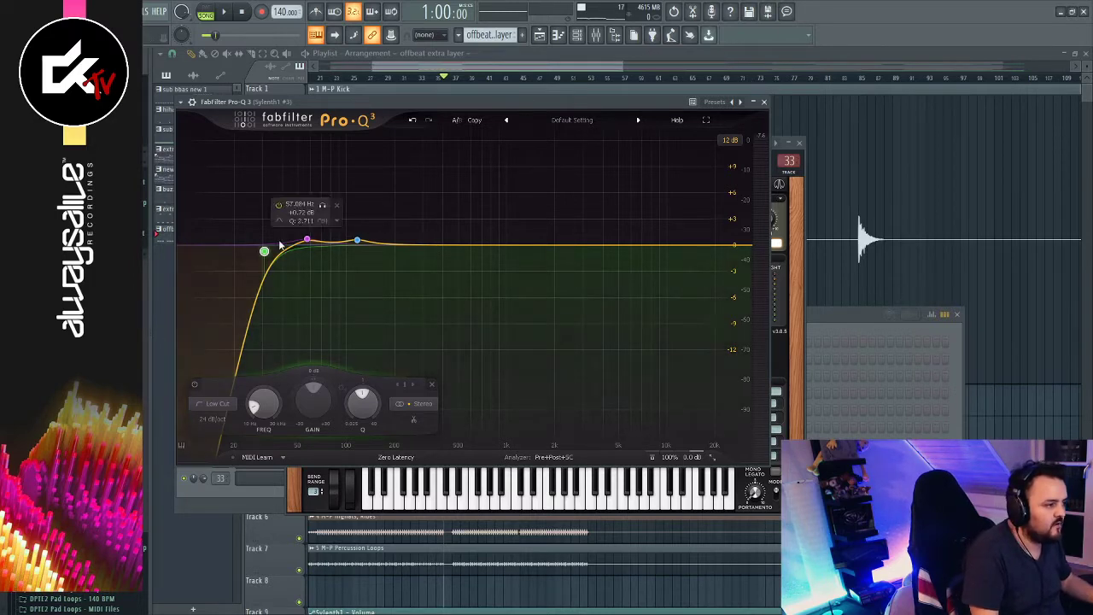
# Play the arrangement from bar 37 to check the offbeat extra layer against the full mix
pyautogui.click(717, 54)
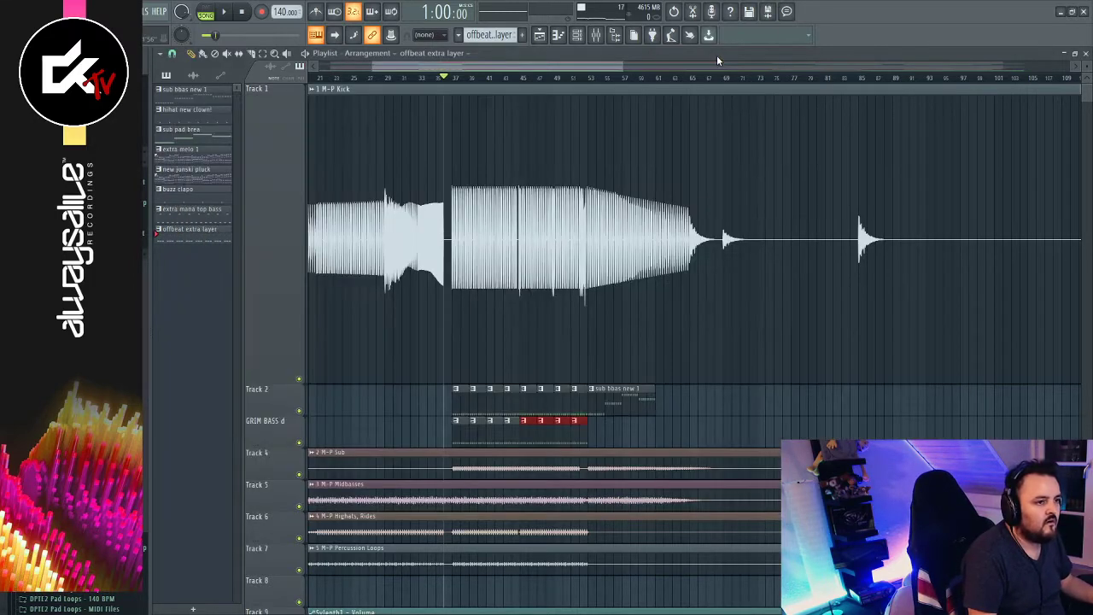
pyautogui.scroll(5, 455, 88)
pyautogui.click(454, 88)
pyautogui.scroll(2, 455, 88)
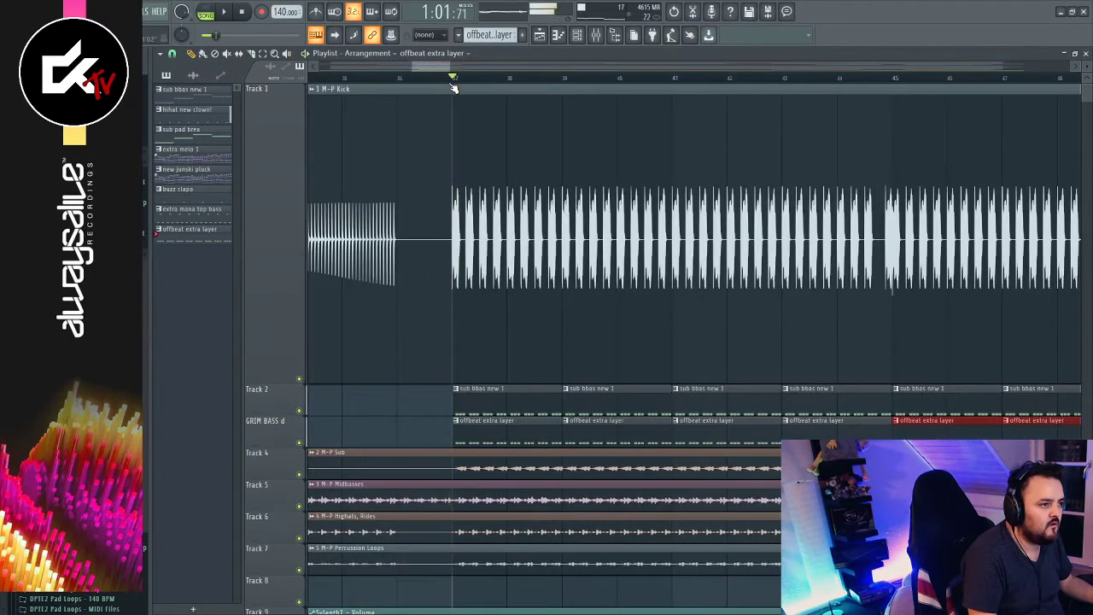
pyautogui.press('space')
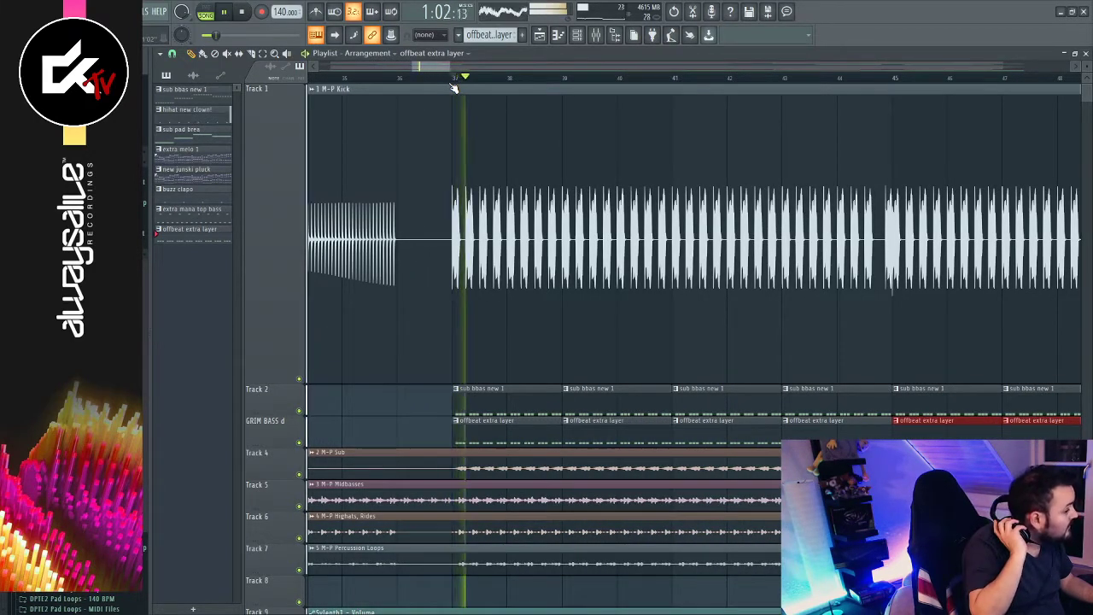
# Replay the drop from bar 37 to reassess the offbeat layer's fit with the other basses
pyautogui.press('space')
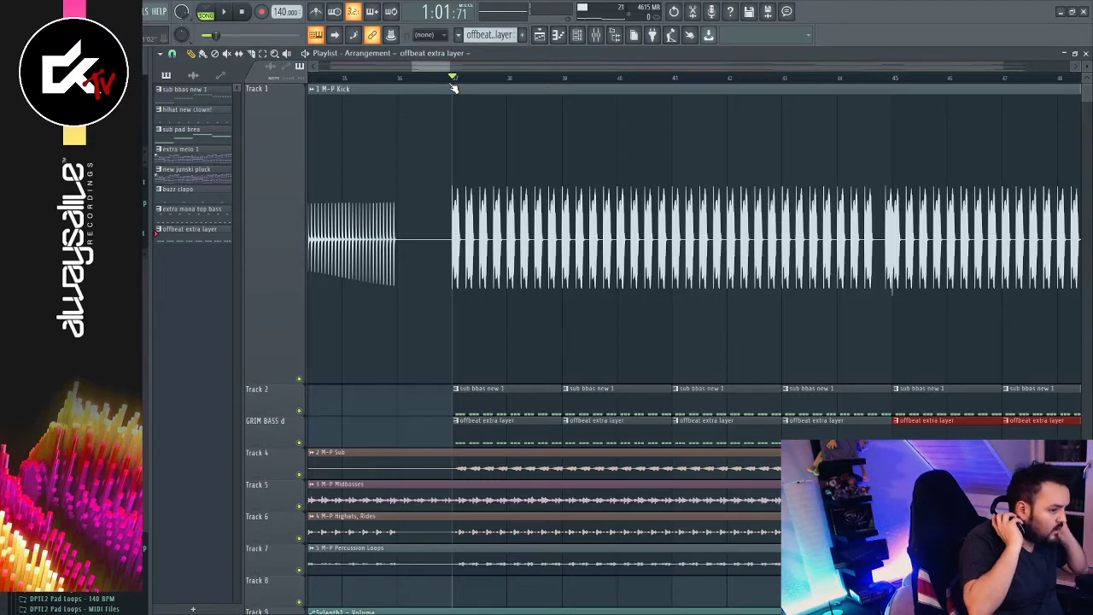
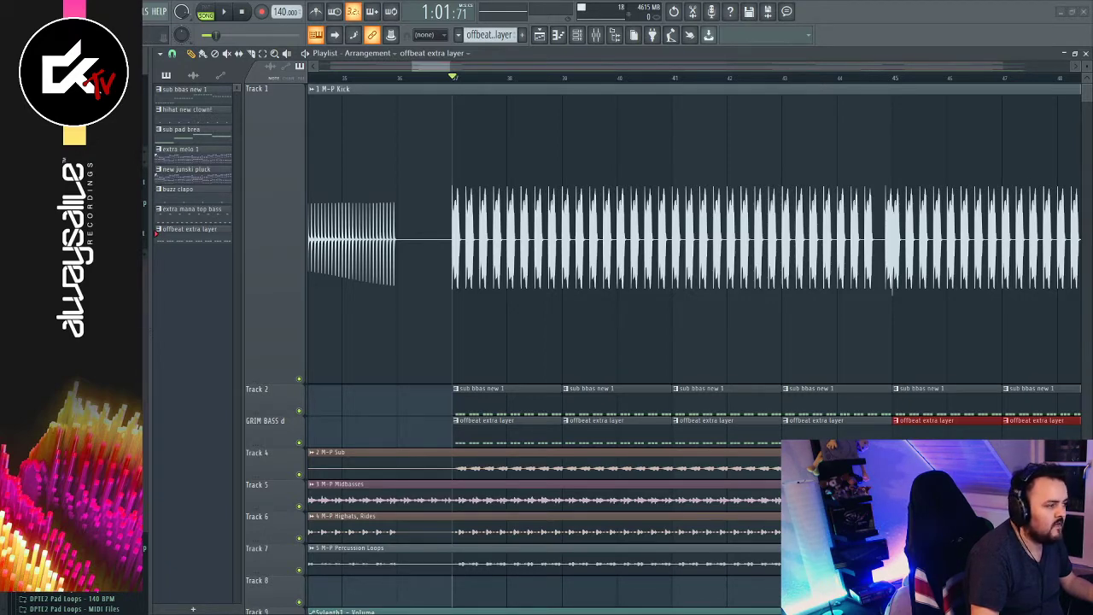
pyautogui.press('space')
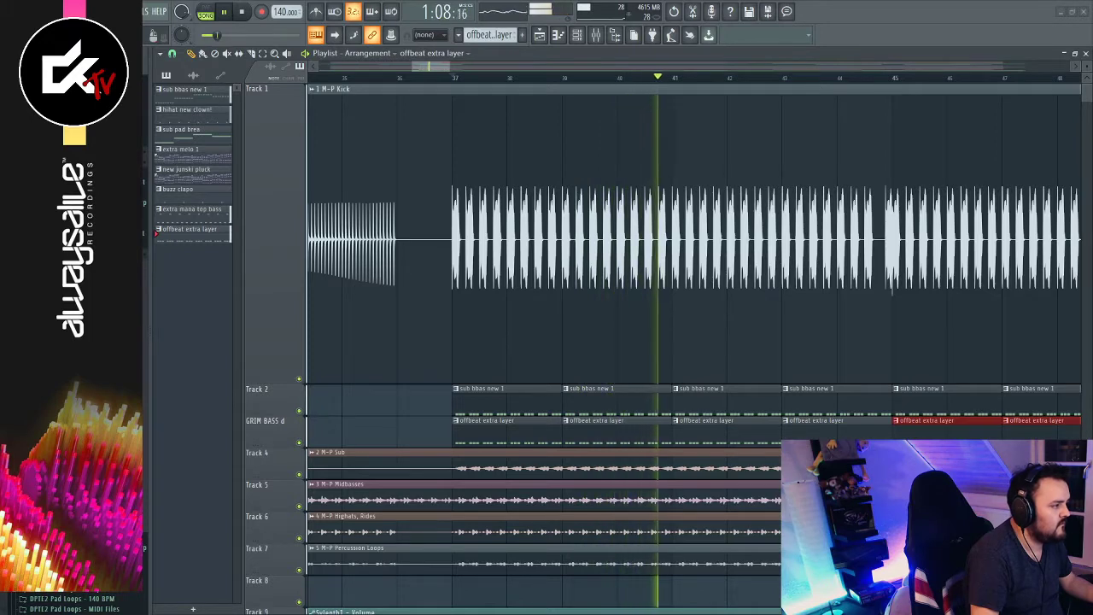
pyautogui.press('space')
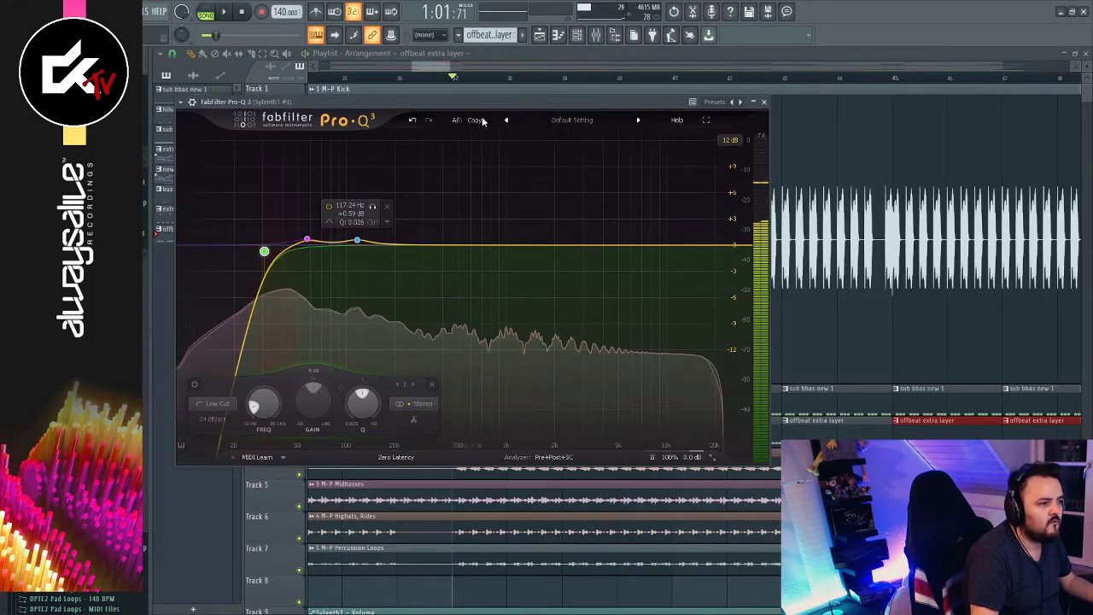
pyautogui.press('space')
pyautogui.press('space')
# Open Sylenth1 #3 and split its FabFilter Saturn into two bands, trying the crossover near 100 Hz before moving it higher
pyautogui.click(577, 36)
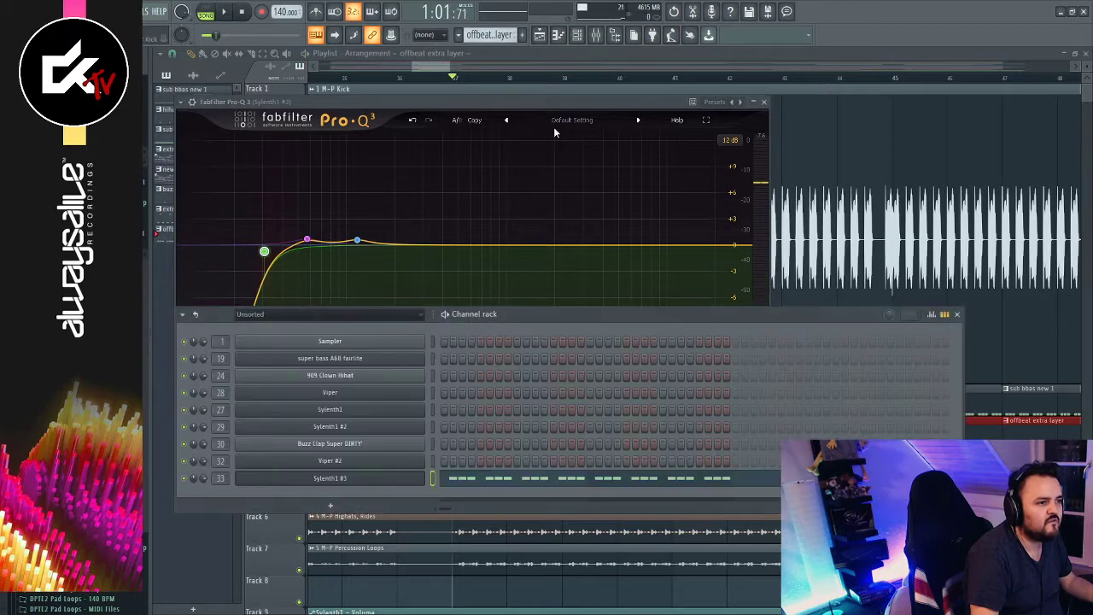
pyautogui.click(356, 485)
pyautogui.press('space')
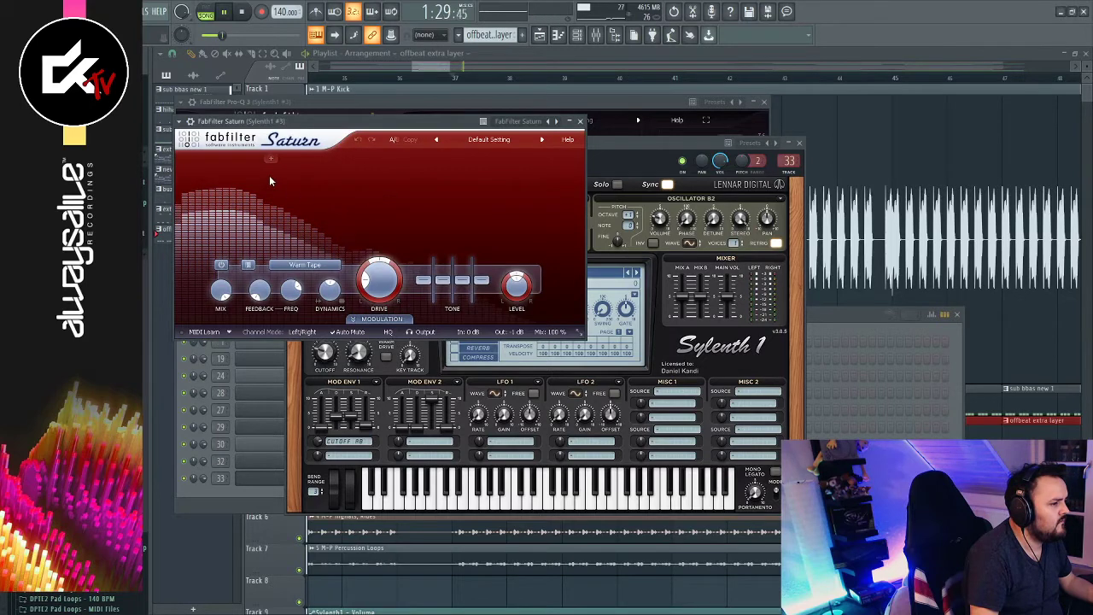
pyautogui.press('space')
pyautogui.press('space')
pyautogui.click(248, 159)
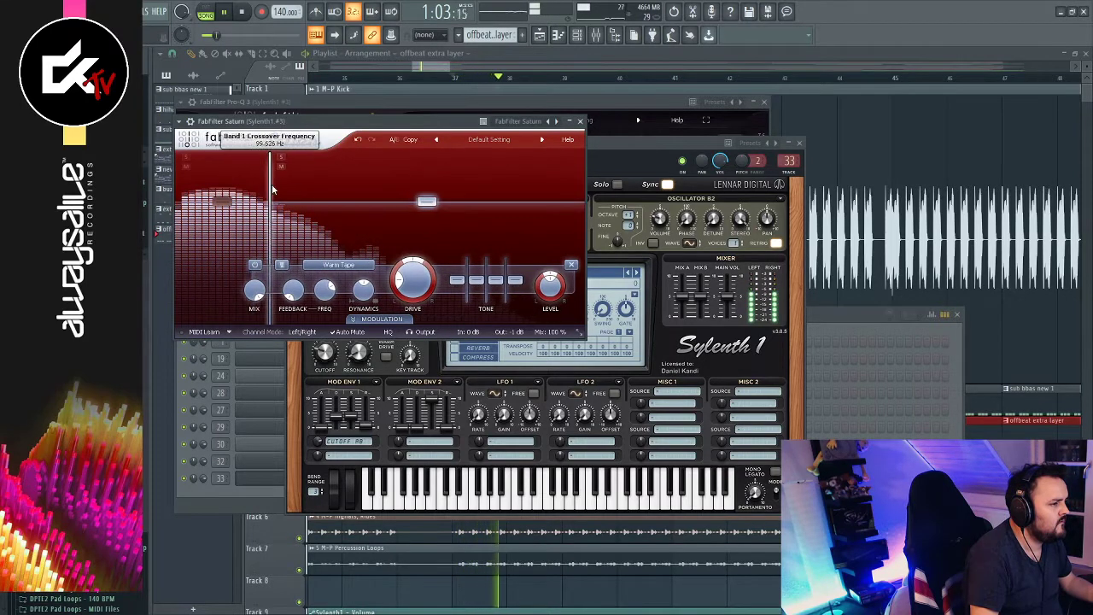
pyautogui.moveTo(250, 171); pyautogui.dragTo(266, 188)
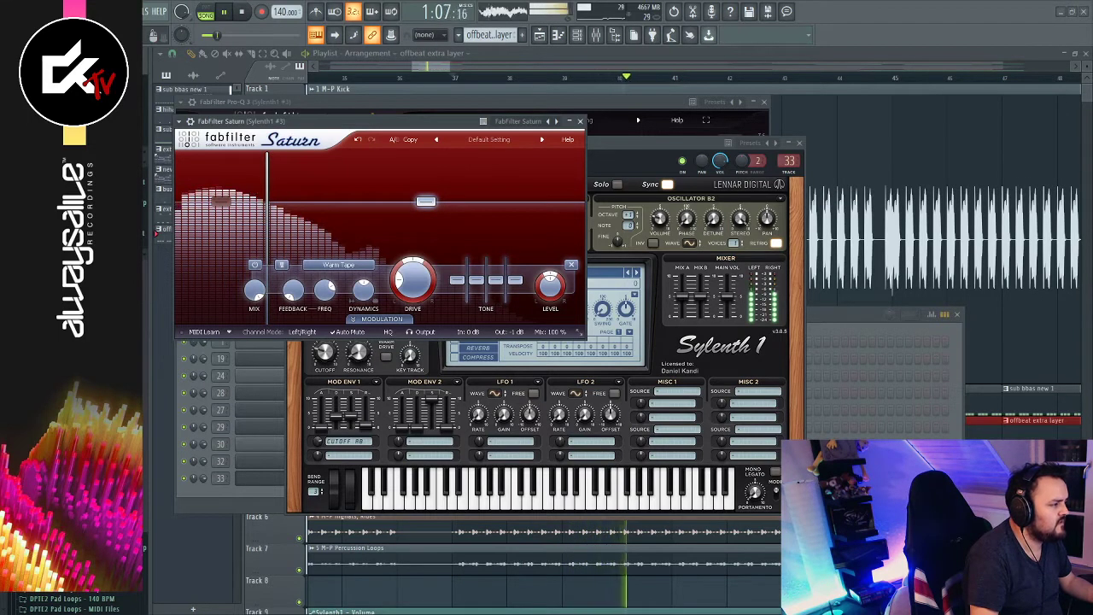
pyautogui.press('space')
pyautogui.moveTo(266, 222); pyautogui.dragTo(340, 239)
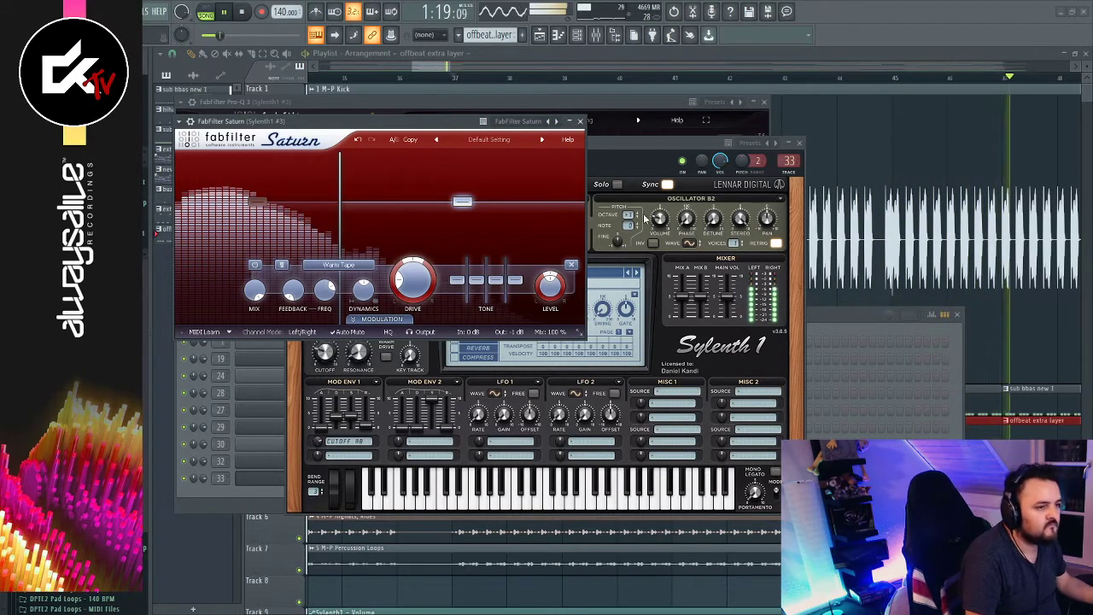
pyautogui.click(580, 121)
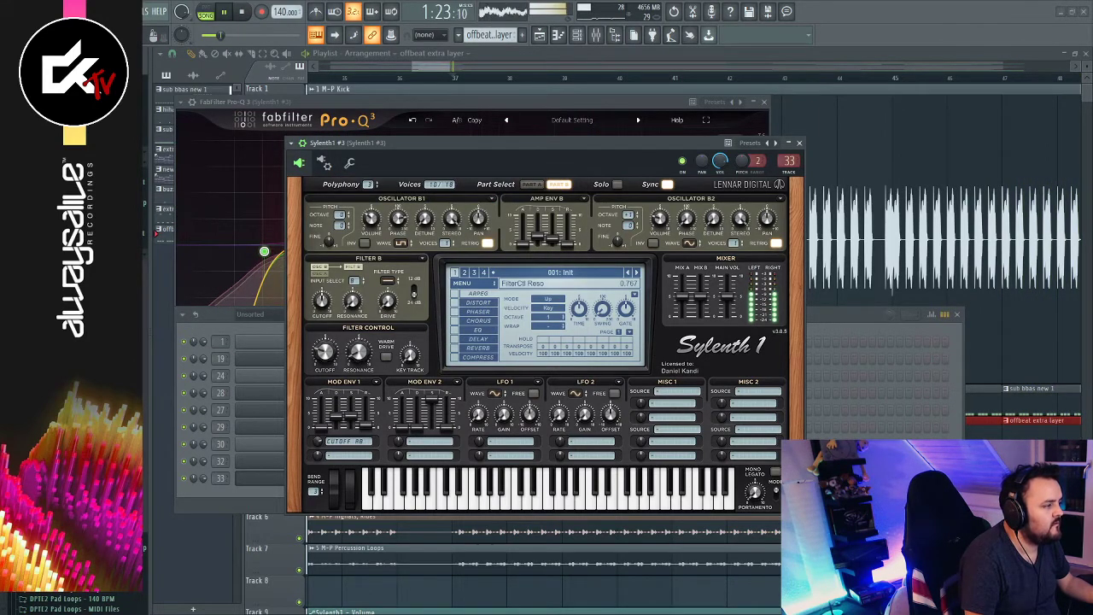
# Add an 18 dB/oct low cut at roughly 70 Hz in a second Pro-Q 3 on Sylenth1 #3 during playback
pyautogui.press('space')
pyautogui.press('space')
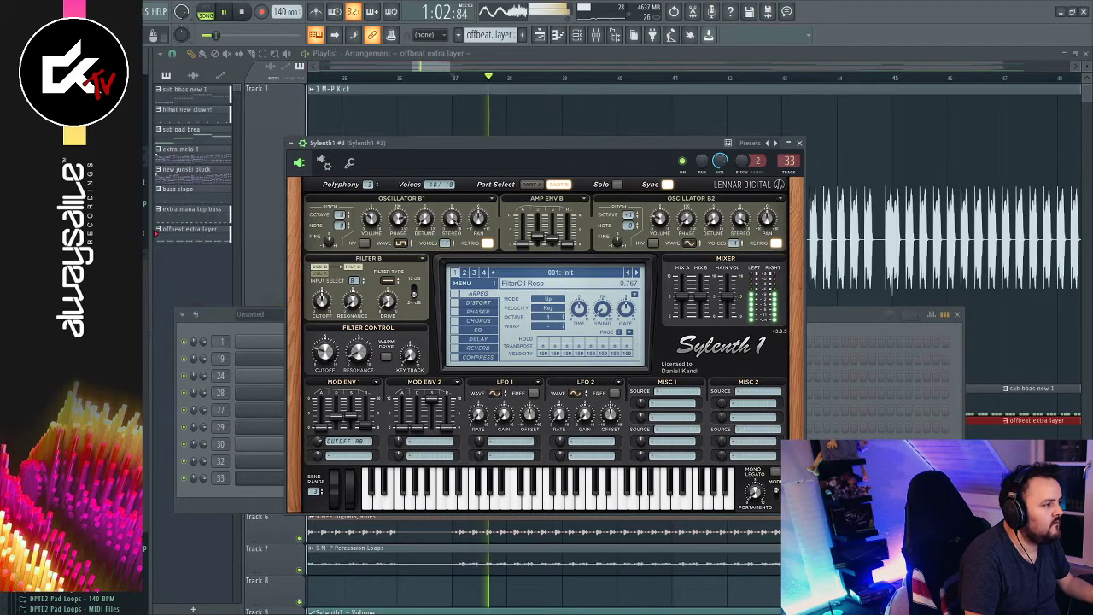
pyautogui.click(765, 103)
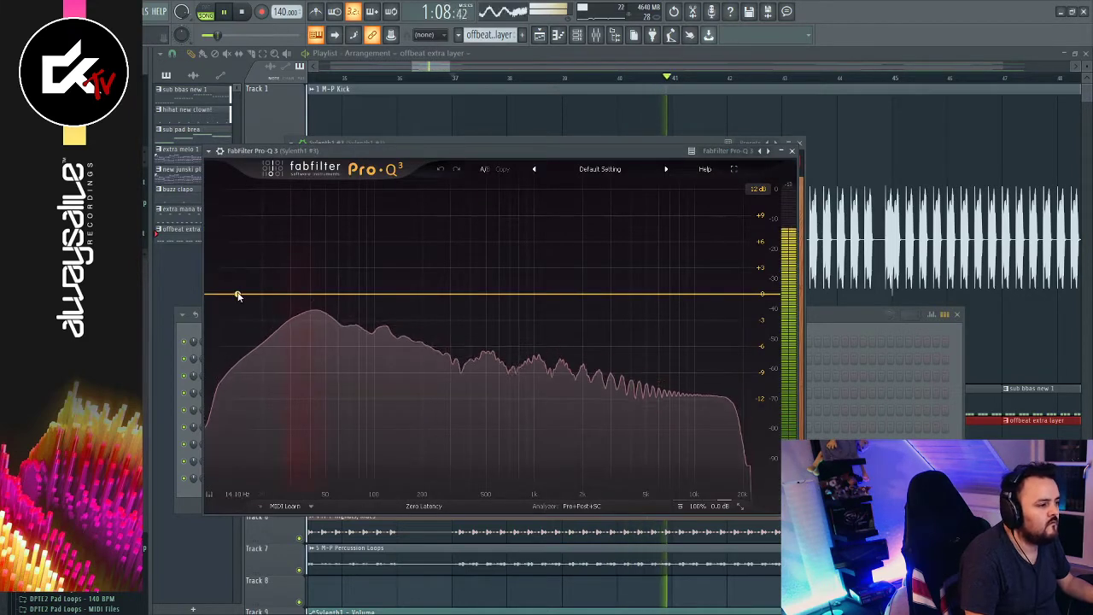
pyautogui.click(239, 295)
pyautogui.moveTo(238, 294); pyautogui.dragTo(346, 311)
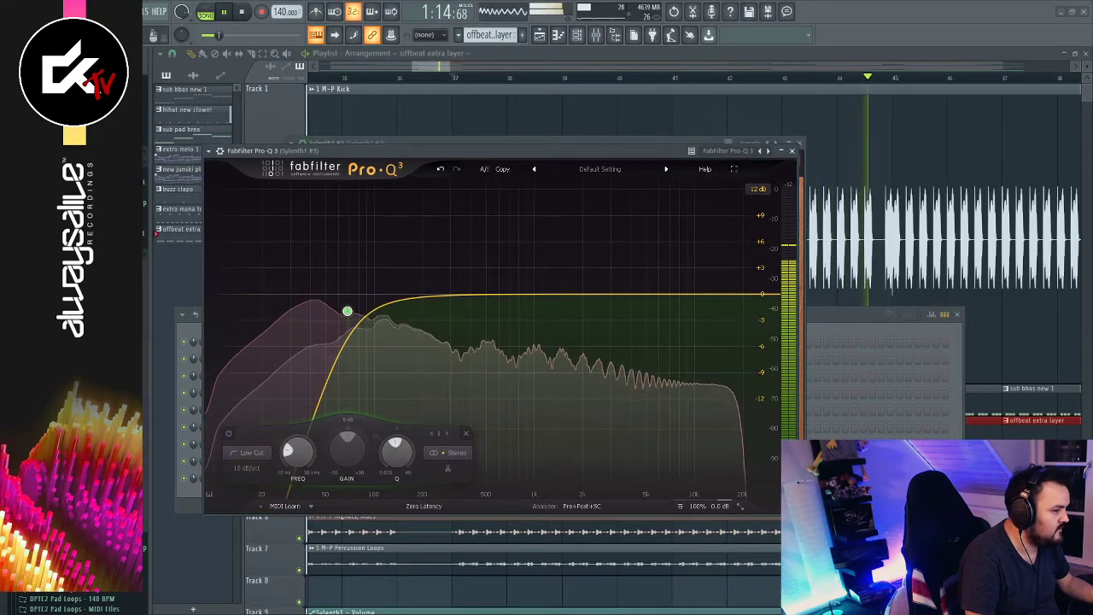
pyautogui.click(792, 150)
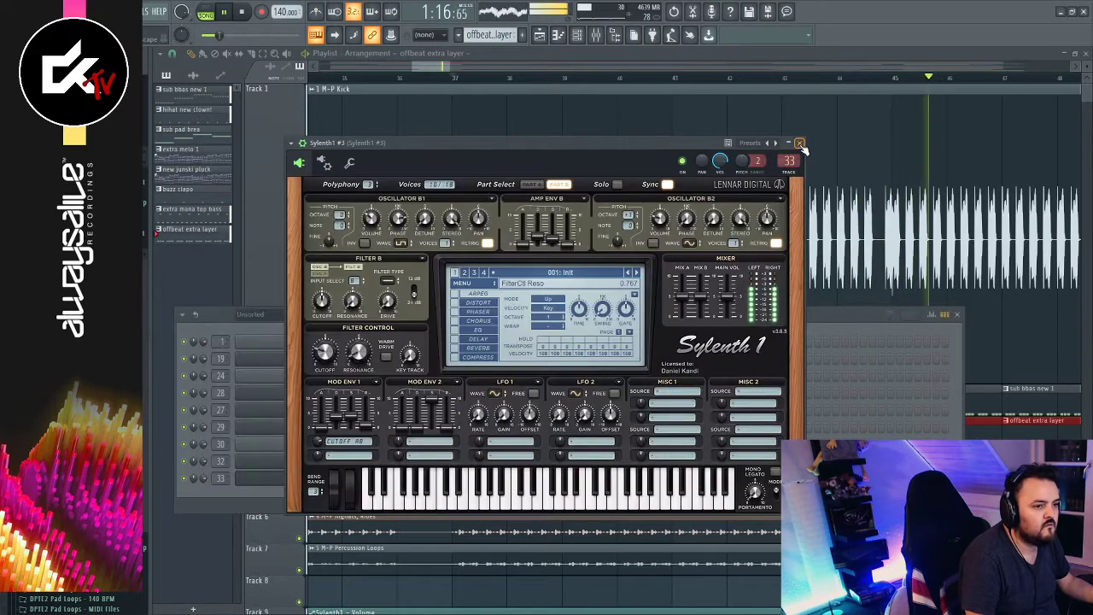
pyautogui.click(799, 144)
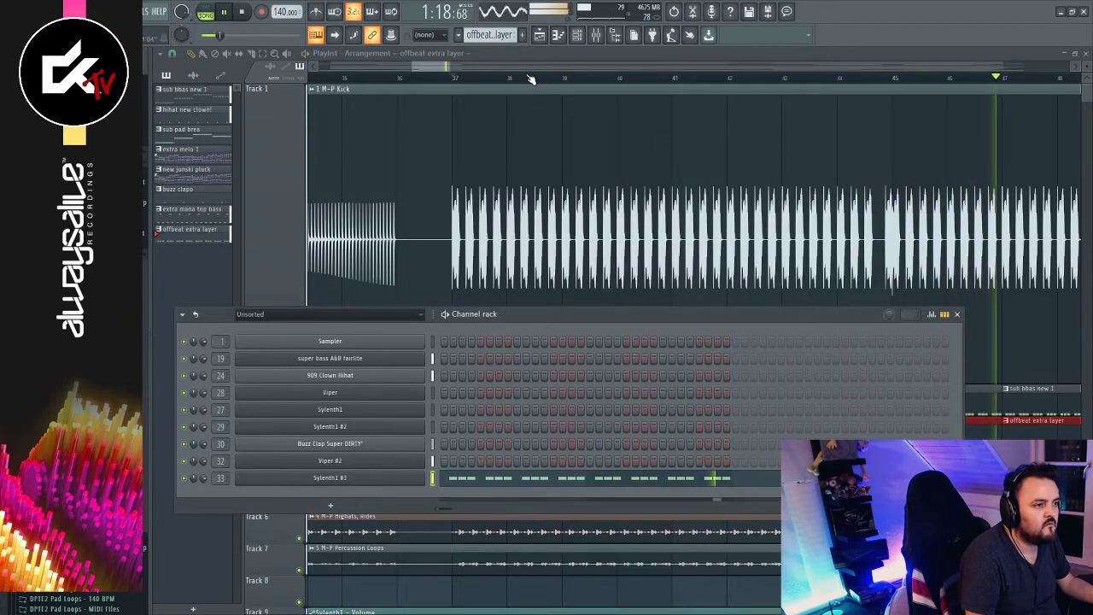
# In the super bass A&B fairlite Pro-Q 3, lower the low cut to about 21 Hz and move the lowest boost to about 80 Hz
pyautogui.scroll(-3, 531, 78)
pyautogui.scroll(-3, 532, 79)
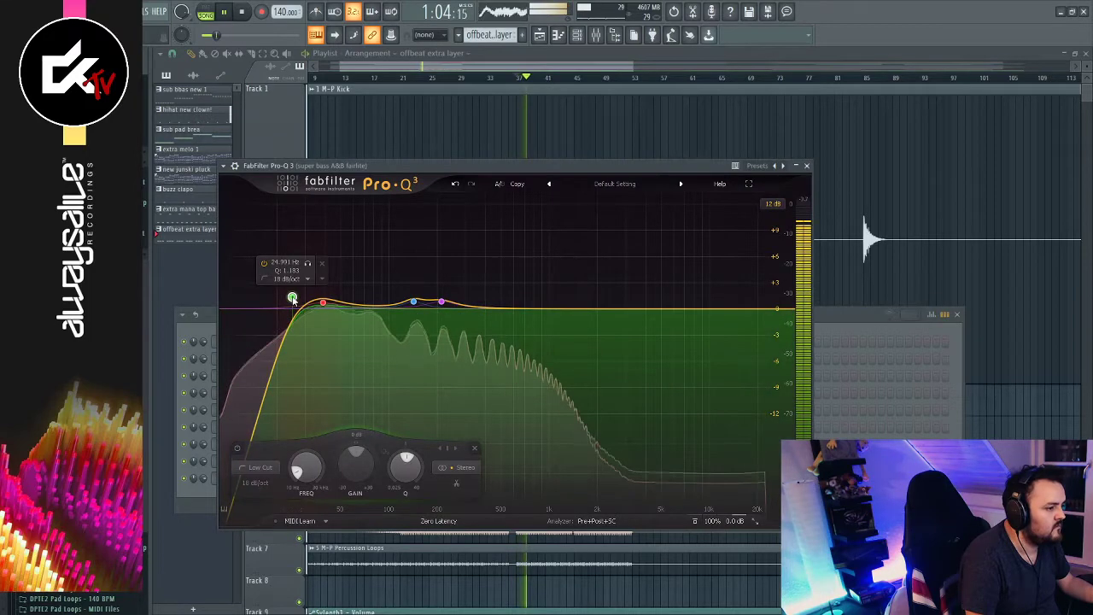
pyautogui.moveTo(293, 299); pyautogui.dragTo(266, 308)
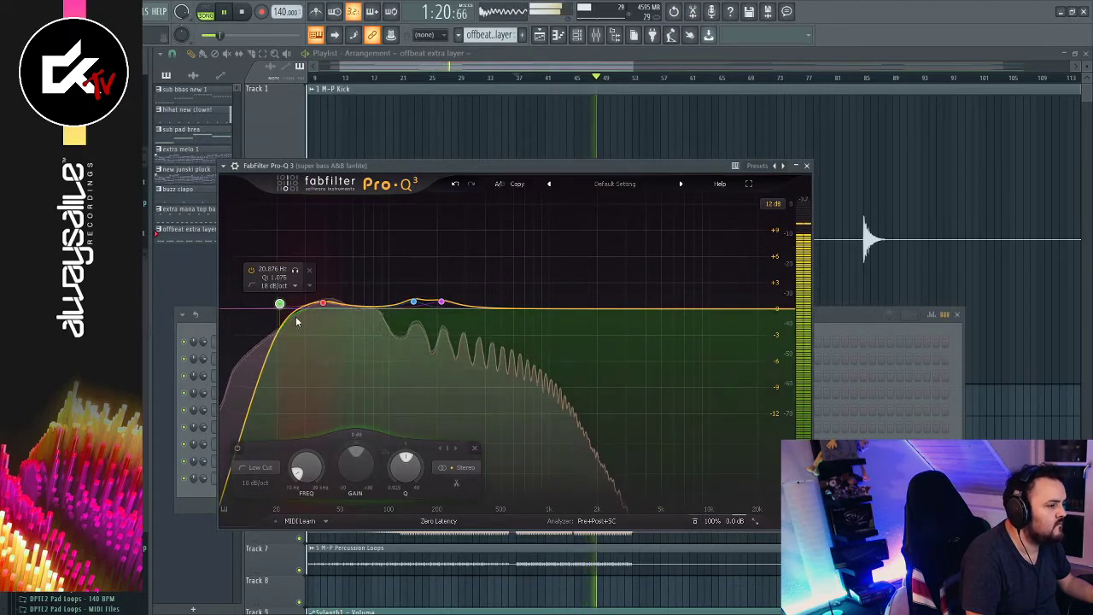
pyautogui.moveTo(322, 307); pyautogui.dragTo(374, 305)
pyautogui.moveTo(279, 303)
pyautogui.mouseDown()
pyautogui.moveTo(312, 309)
pyautogui.moveTo(283, 308)
pyautogui.moveTo(293, 305)
pyautogui.mouseUp()
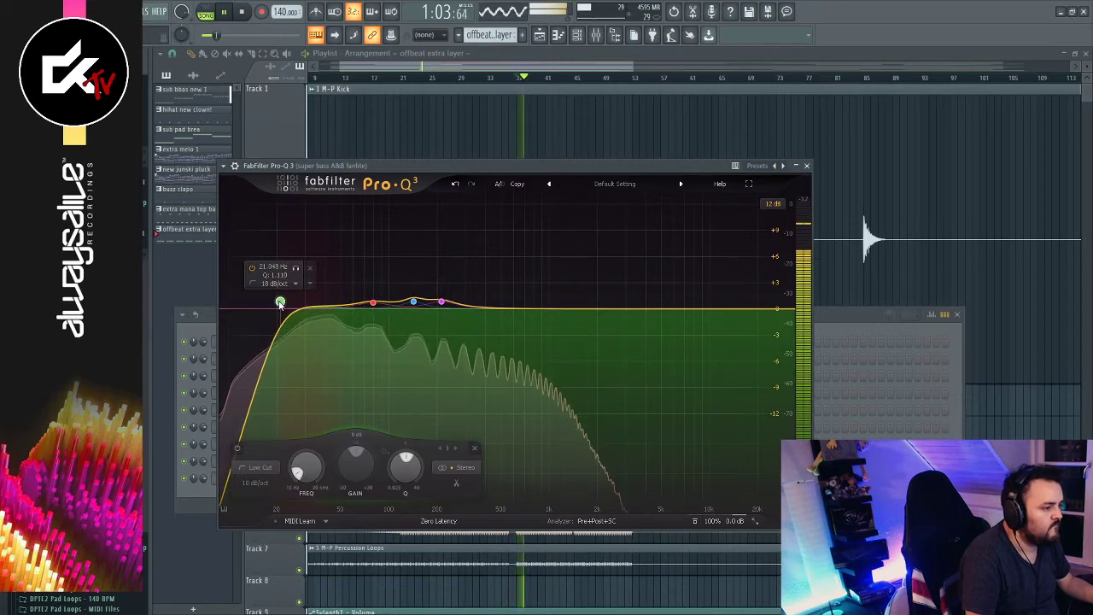
pyautogui.press('space')
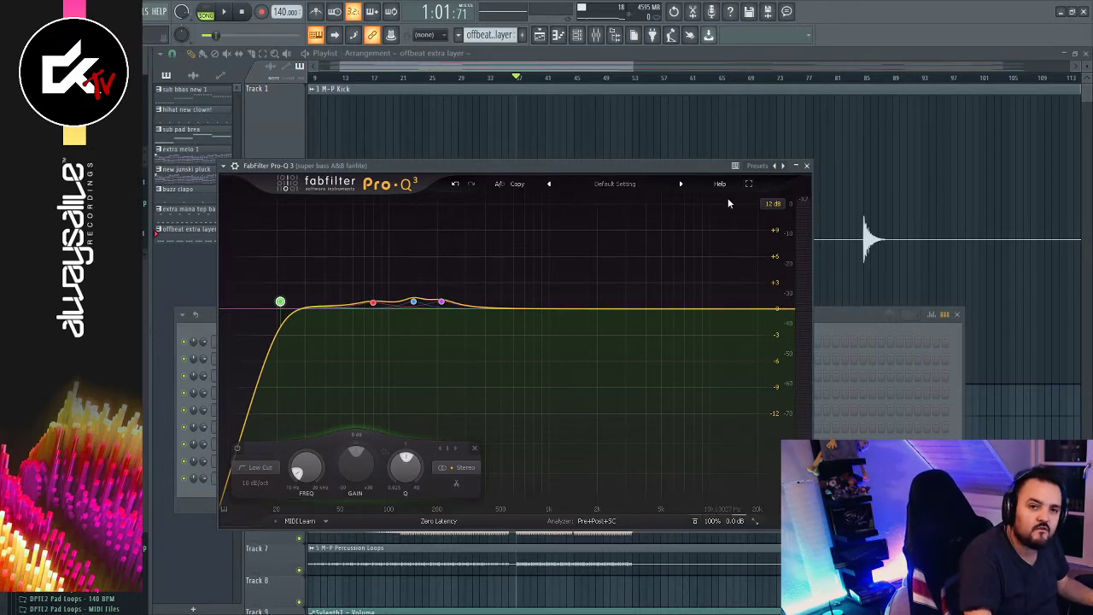
pyautogui.click(807, 166)
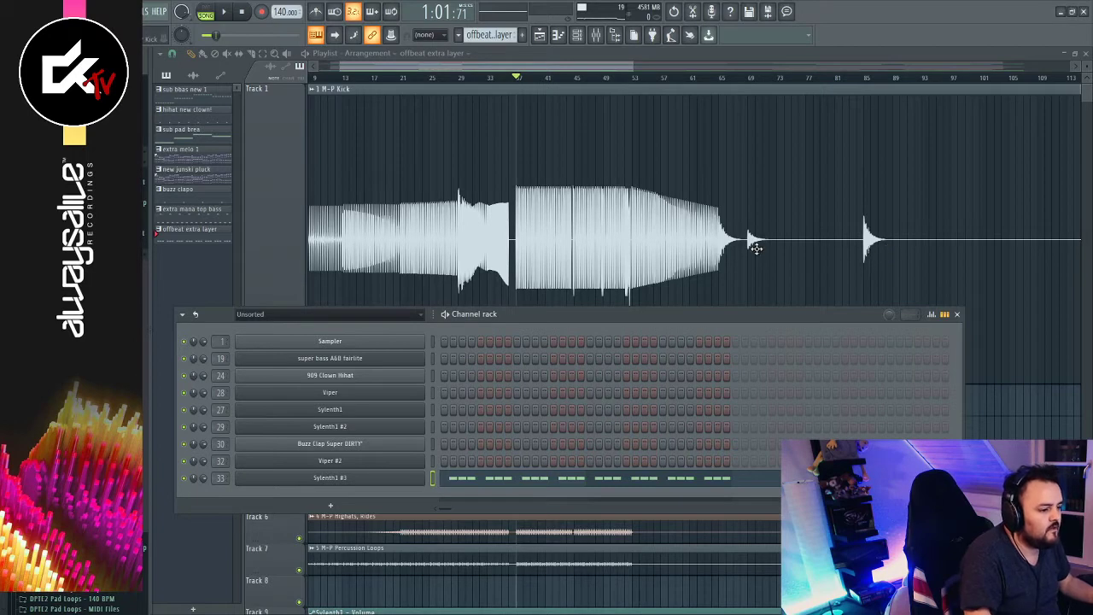
# Play the drop while toggling solo on the GRIM BASS d track to compare the offbeat layer with the full mix
pyautogui.click(705, 51)
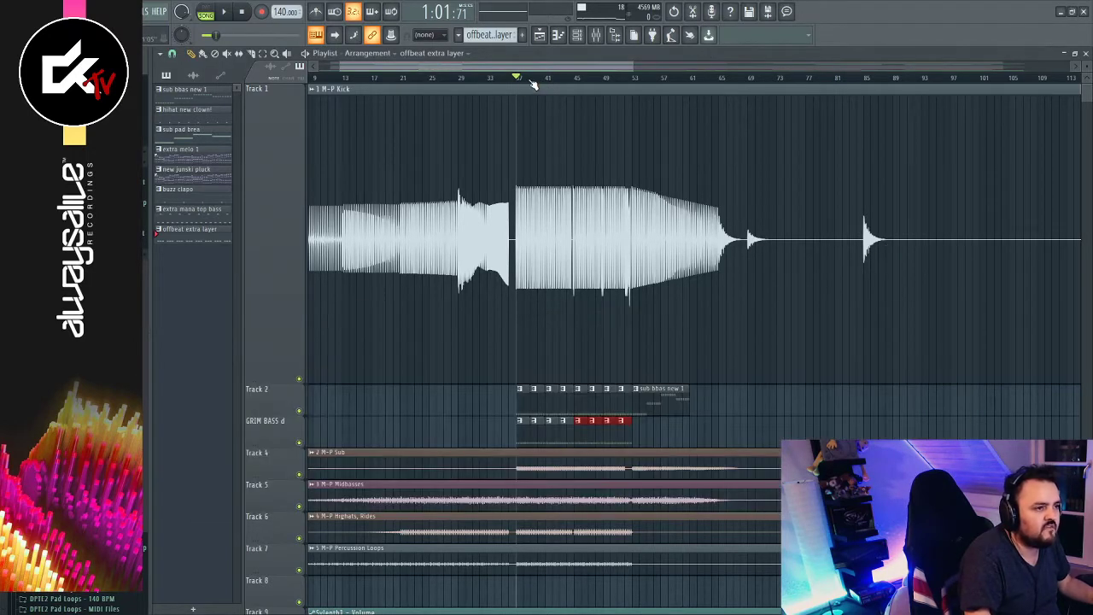
pyautogui.scroll(-4, 531, 83)
pyautogui.press('space')
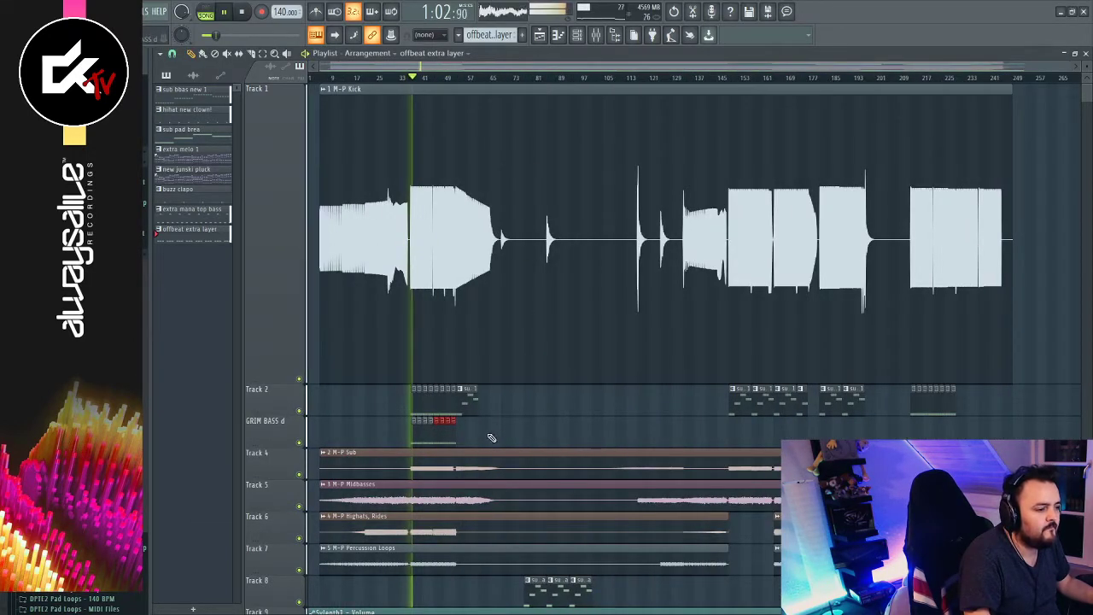
pyautogui.rightClick(300, 443)
pyautogui.rightClick(300, 444)
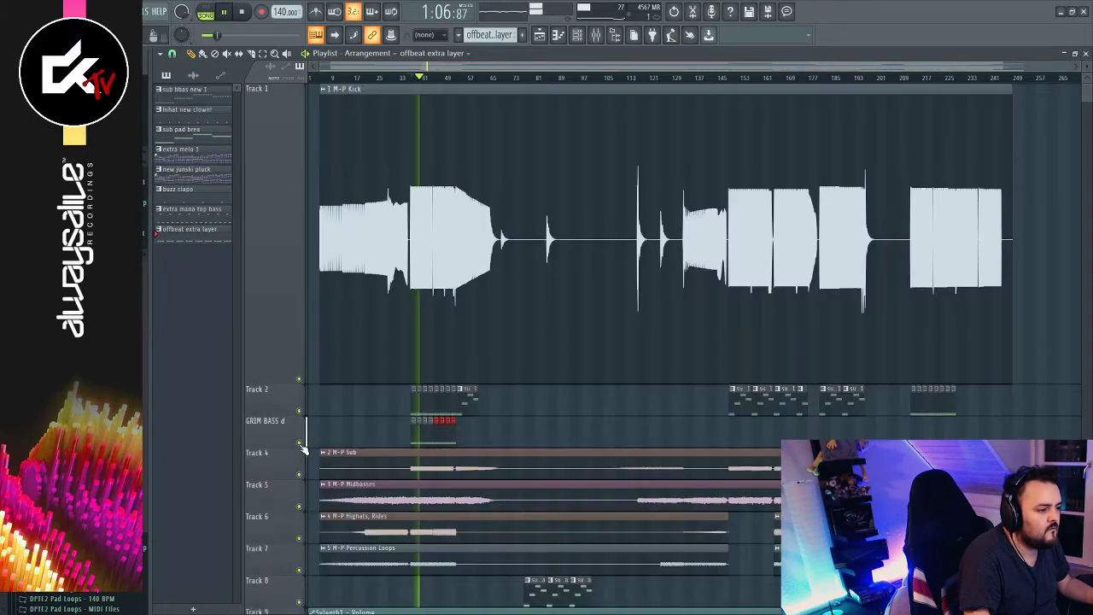
pyautogui.rightClick(300, 445)
pyautogui.rightClick(302, 444)
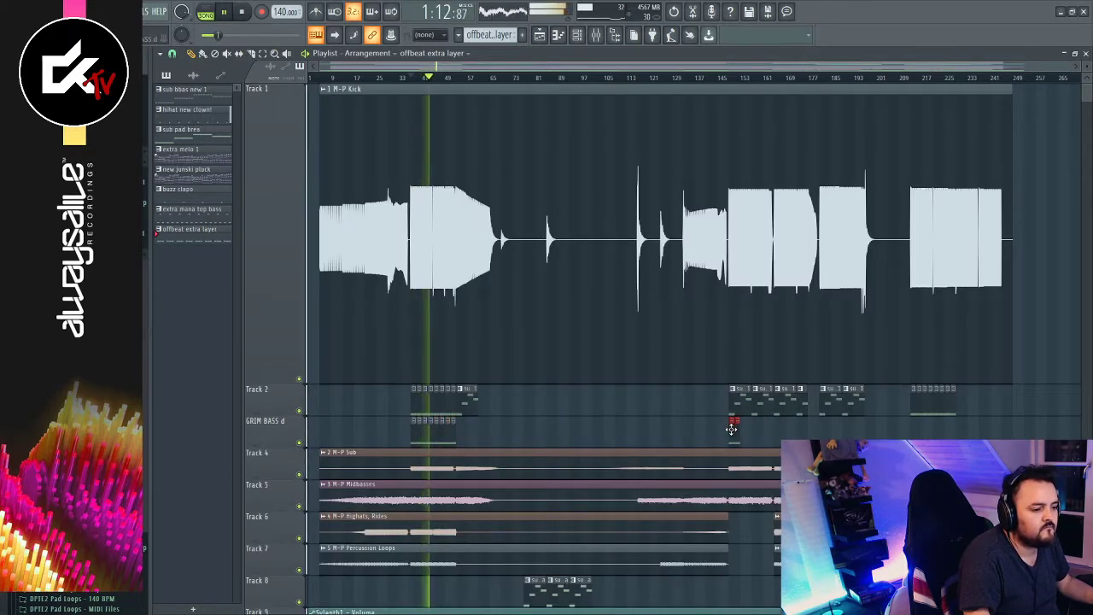
# Place a single offbeat extra layer clip at bar 149 on GRIM BASS d, deleting the surplus copy after it
pyautogui.click(743, 81)
pyautogui.scroll(8, 740, 81)
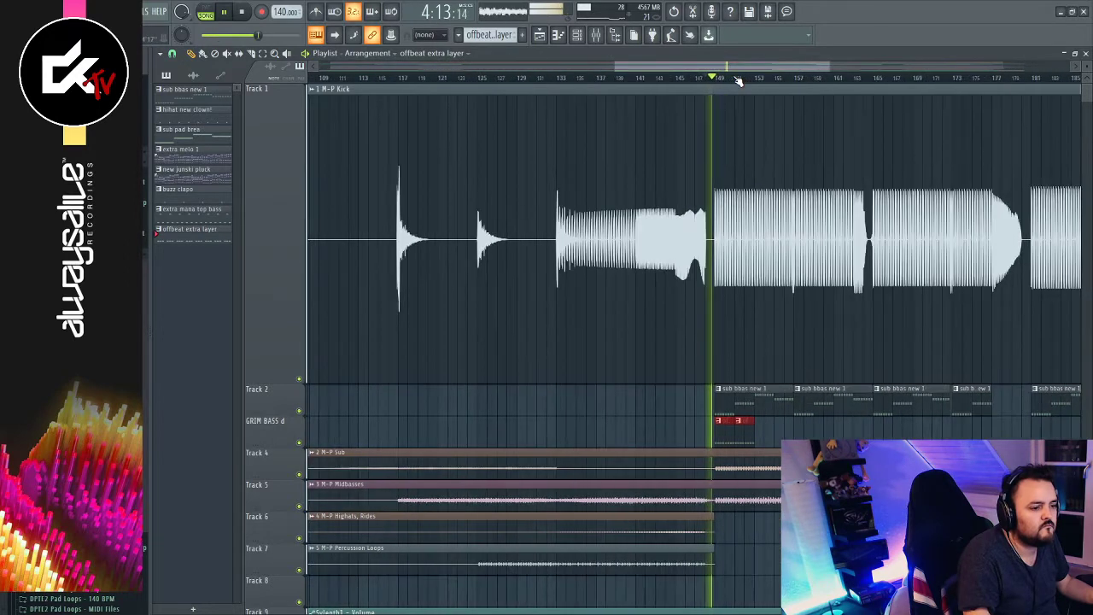
pyautogui.keyDown('ctrl'); pyautogui.click(805, 433); pyautogui.keyUp('ctrl')
pyautogui.rightClick(769, 436)
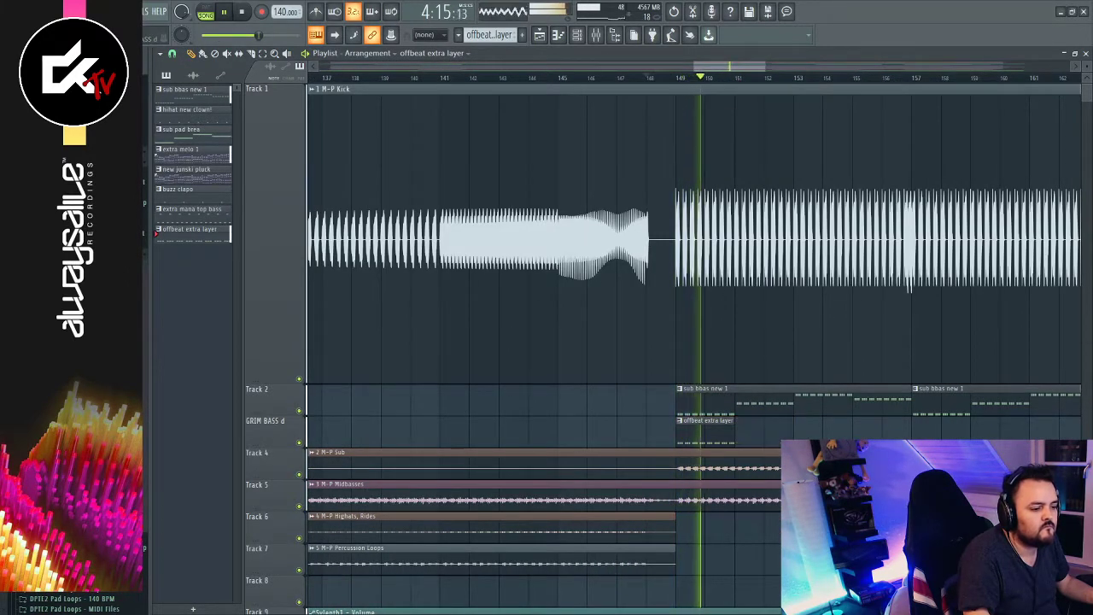
# Duplicate the offbeat extra layer clip on GRIM BASS d to bars 157, 165 and 173
pyautogui.moveTo(704, 439); pyautogui.dragTo(940, 438)
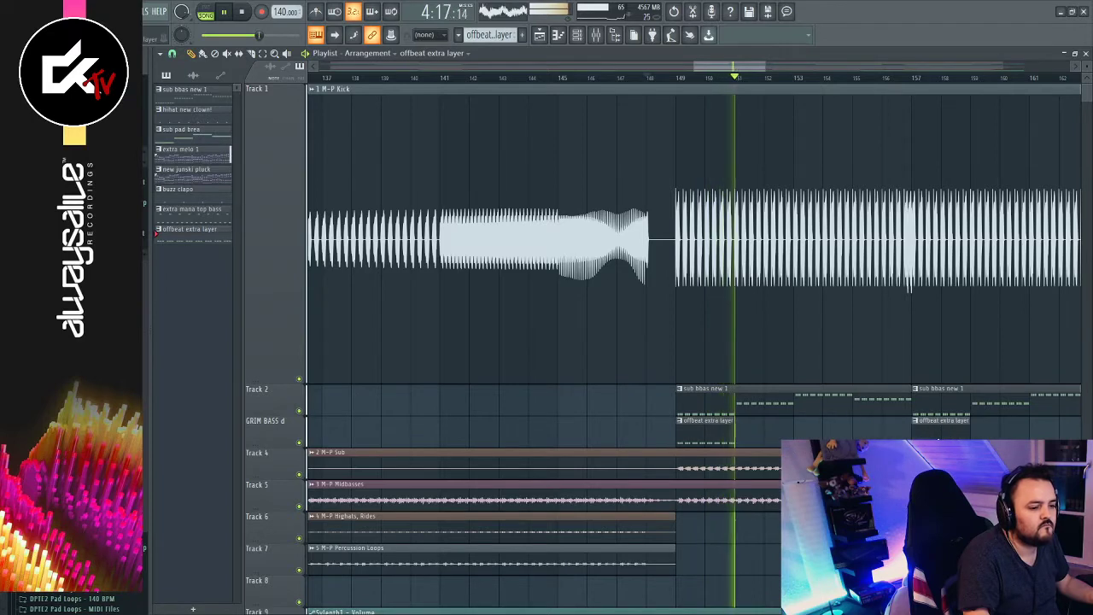
pyautogui.moveTo(739, 68); pyautogui.dragTo(769, 68)
pyautogui.moveTo(595, 434); pyautogui.dragTo(833, 433)
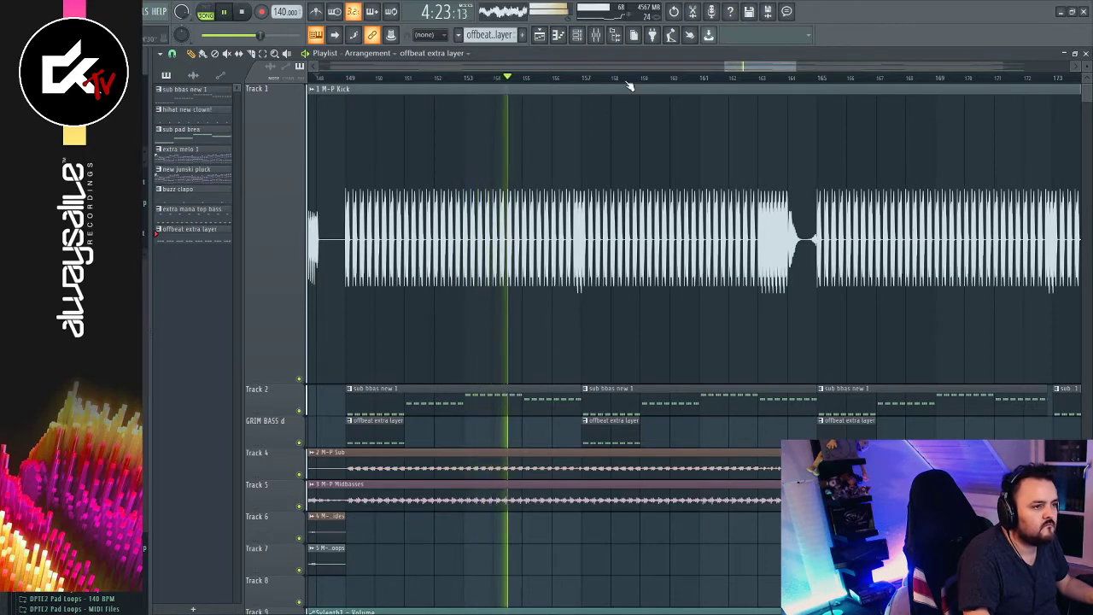
pyautogui.scroll(-3, 628, 86)
pyautogui.scroll(-3, 631, 85)
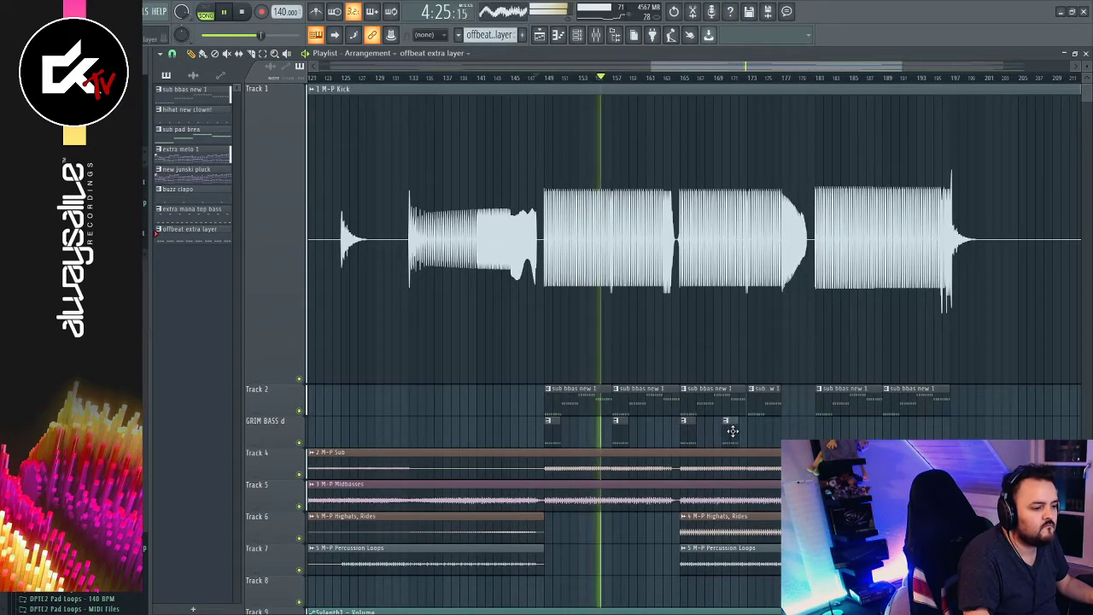
pyautogui.moveTo(690, 434); pyautogui.dragTo(758, 434)
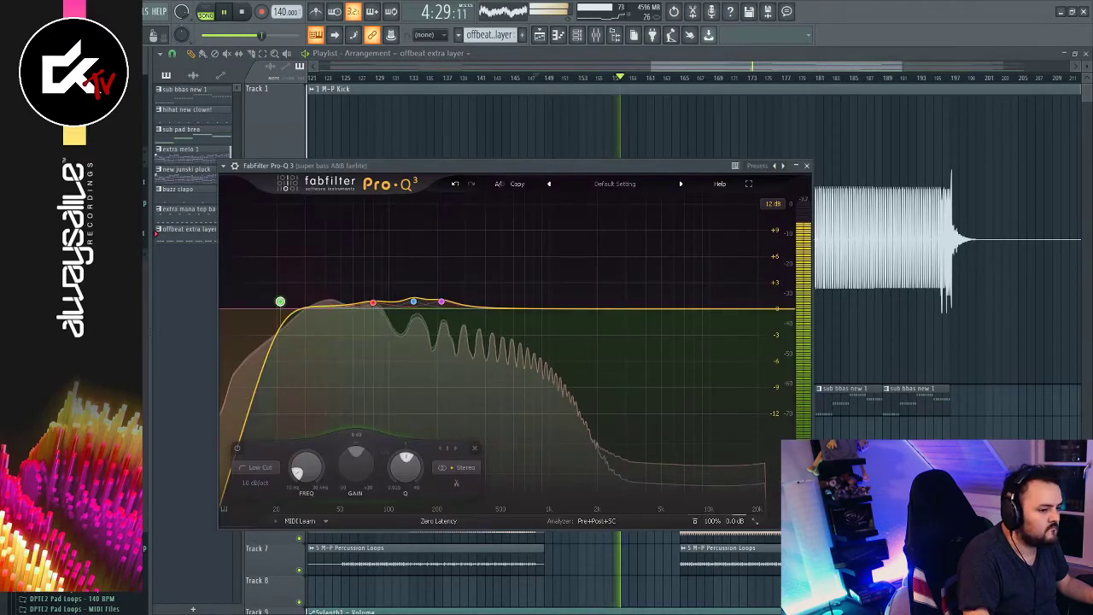
# Raise the low cut in the super bass A&B fairlite Pro-Q 3 to roughly 29 Hz and return to the playlist
pyautogui.moveTo(280, 303)
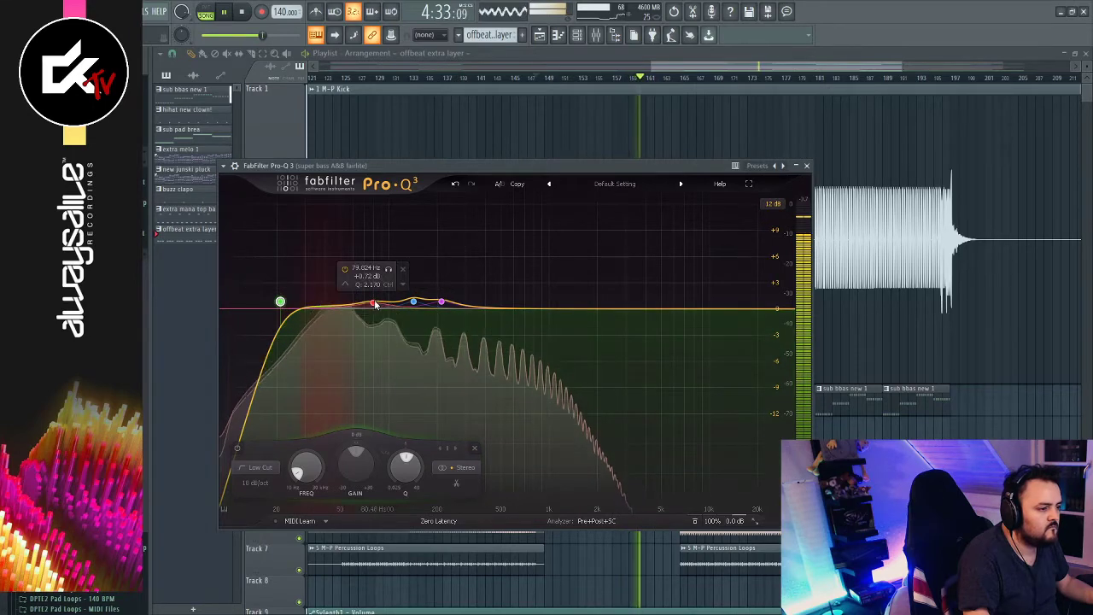
pyautogui.moveTo(411, 305)
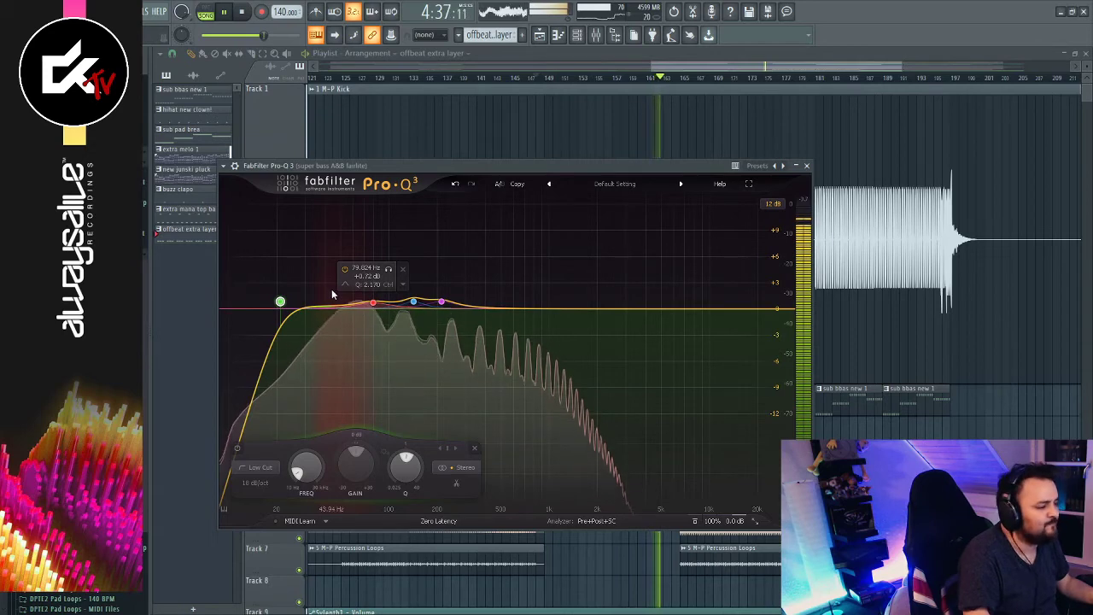
pyautogui.moveTo(280, 301); pyautogui.dragTo(303, 309)
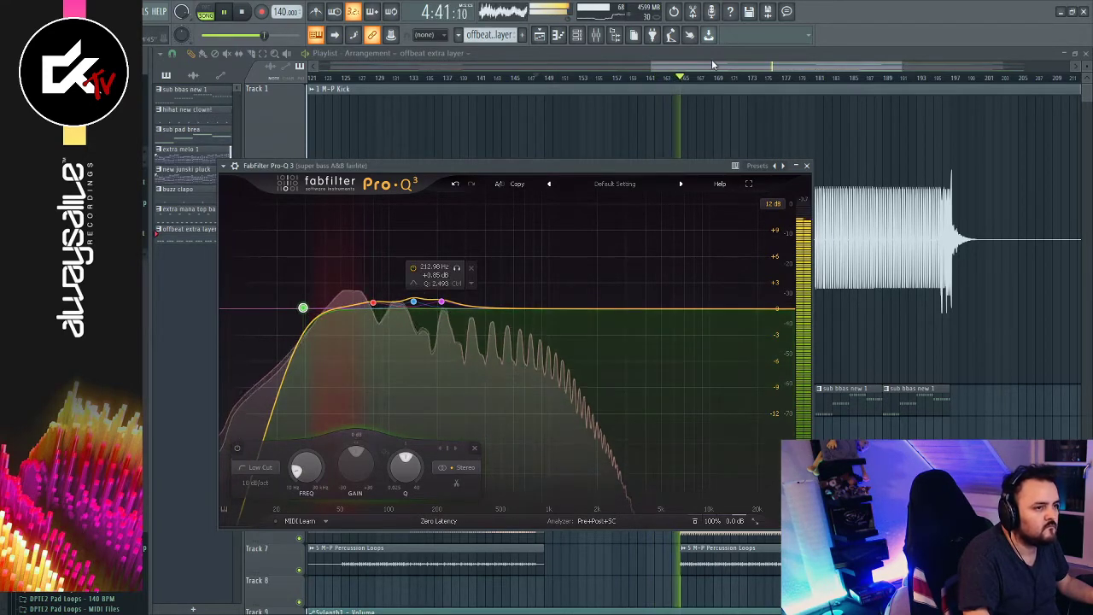
pyautogui.press('Escape')
pyautogui.click(676, 391)
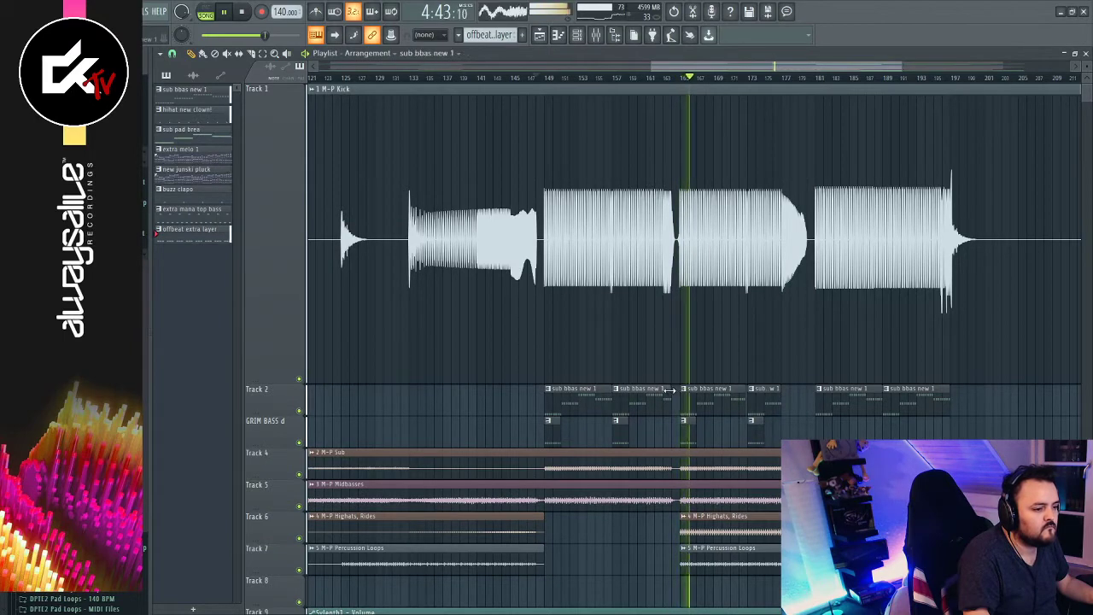
pyautogui.scroll(-4, 692, 342)
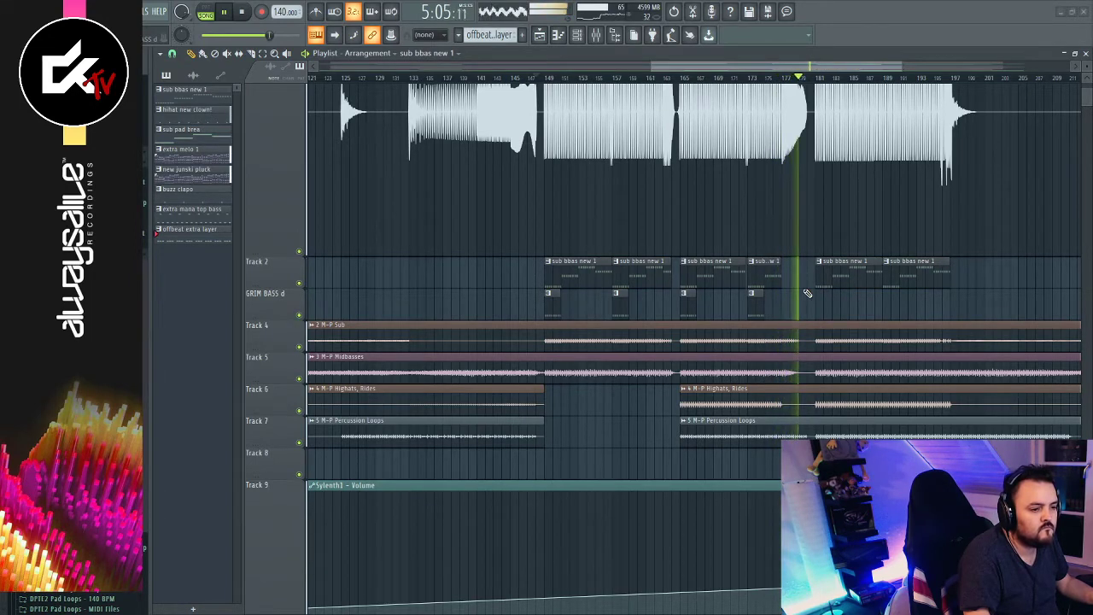
# Play the drops, then duplicate the four offbeat extra layer clips on GRIM BASS d so the copies start at bar 181
pyautogui.click(817, 78)
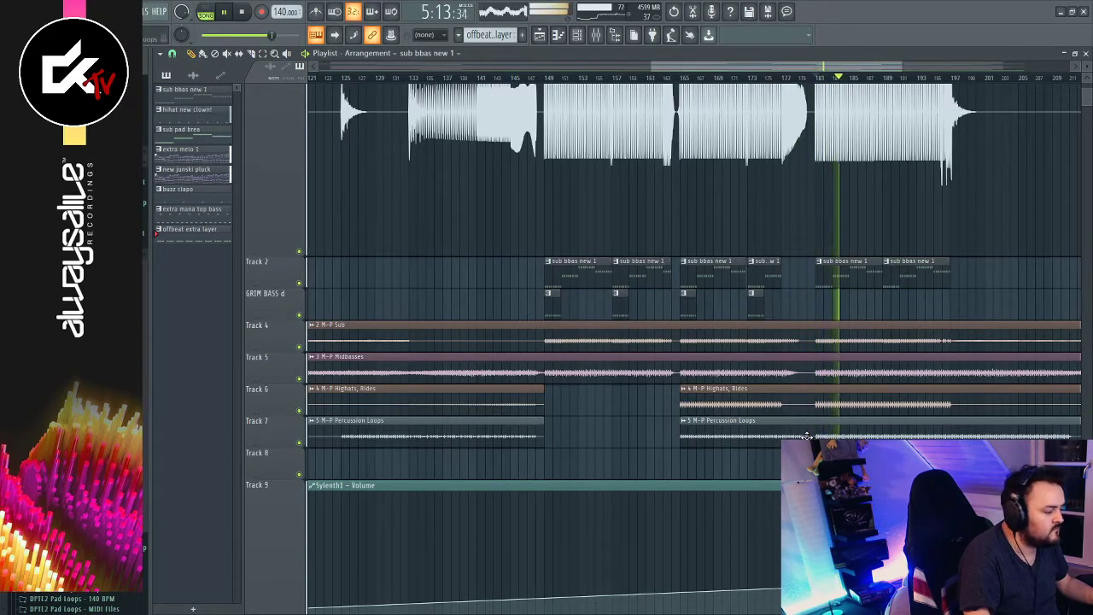
pyautogui.press('space')
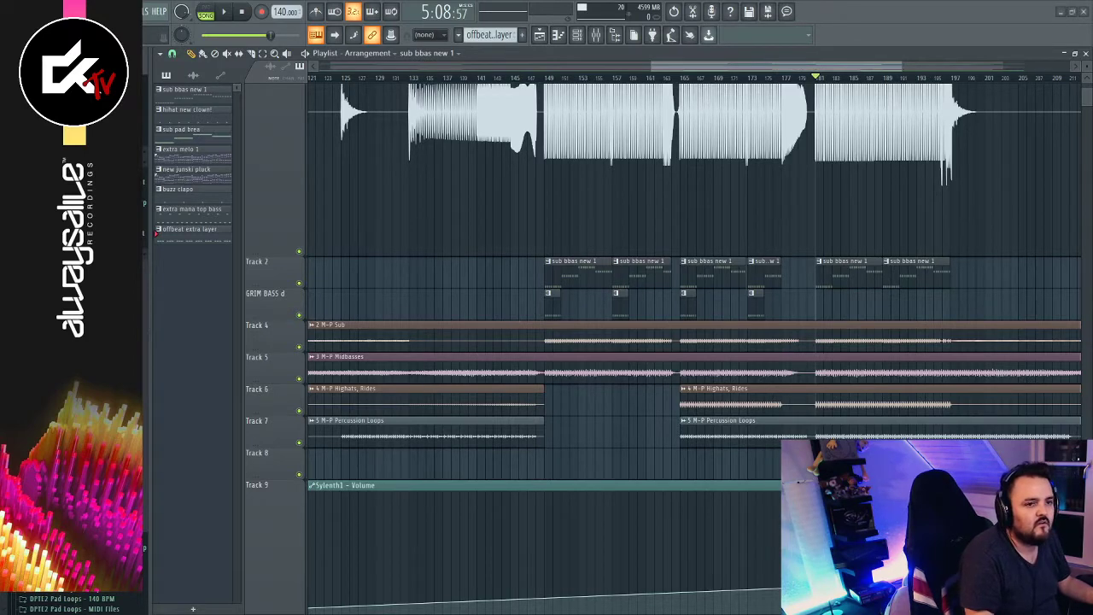
pyautogui.click(577, 76)
pyautogui.press('space')
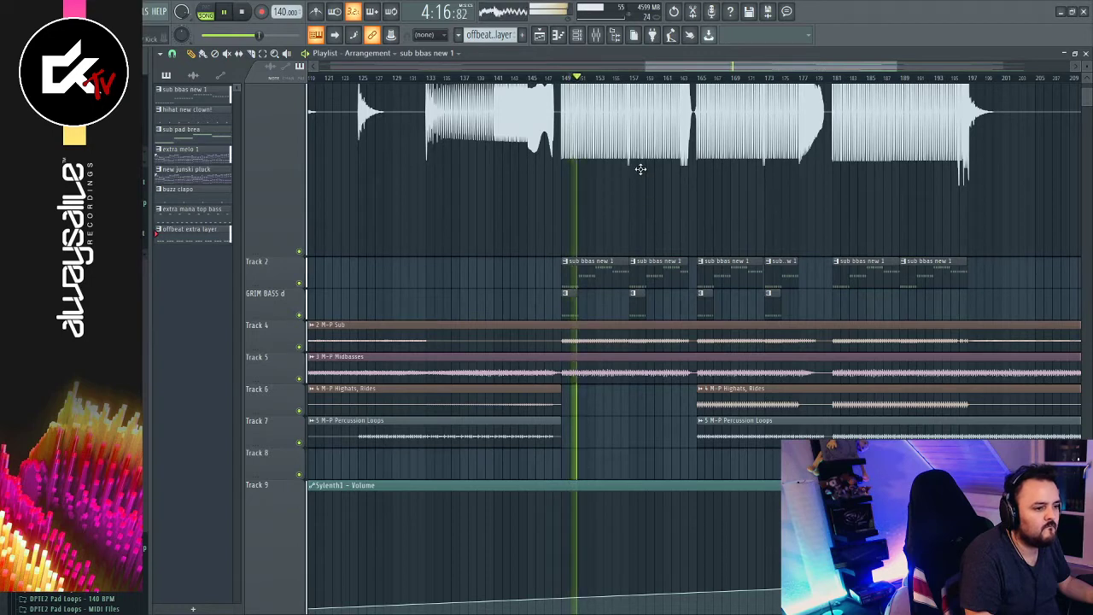
pyautogui.moveTo(796, 316); pyautogui.dragTo(843, 305)
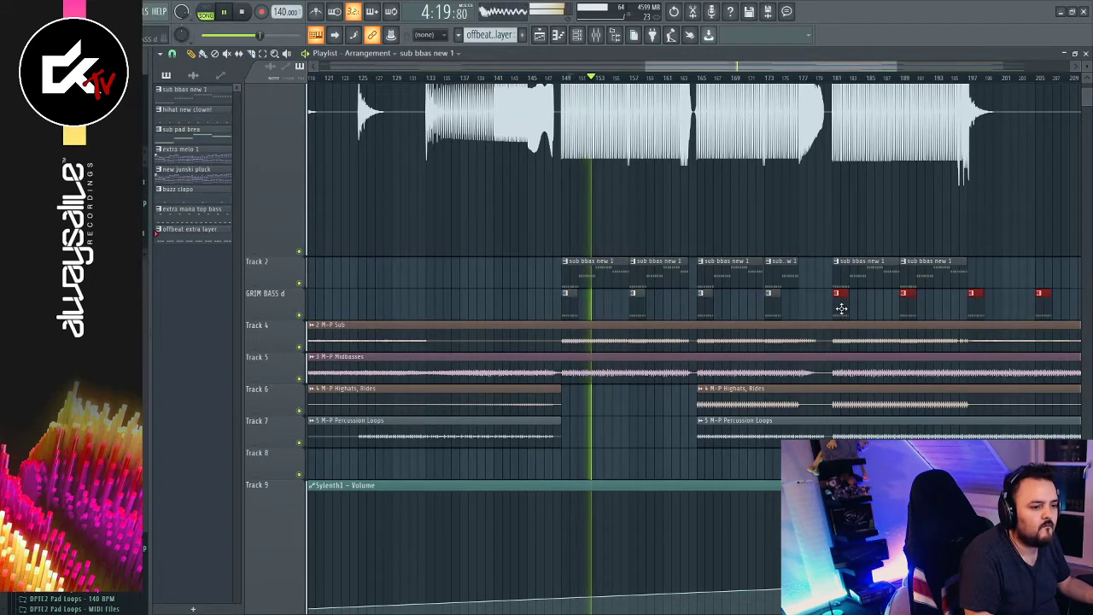
# Play the drop from bar 181 and lower the low cut in the super bass A&B fairlite Pro-Q 3 to about 21 Hz
pyautogui.click(836, 77)
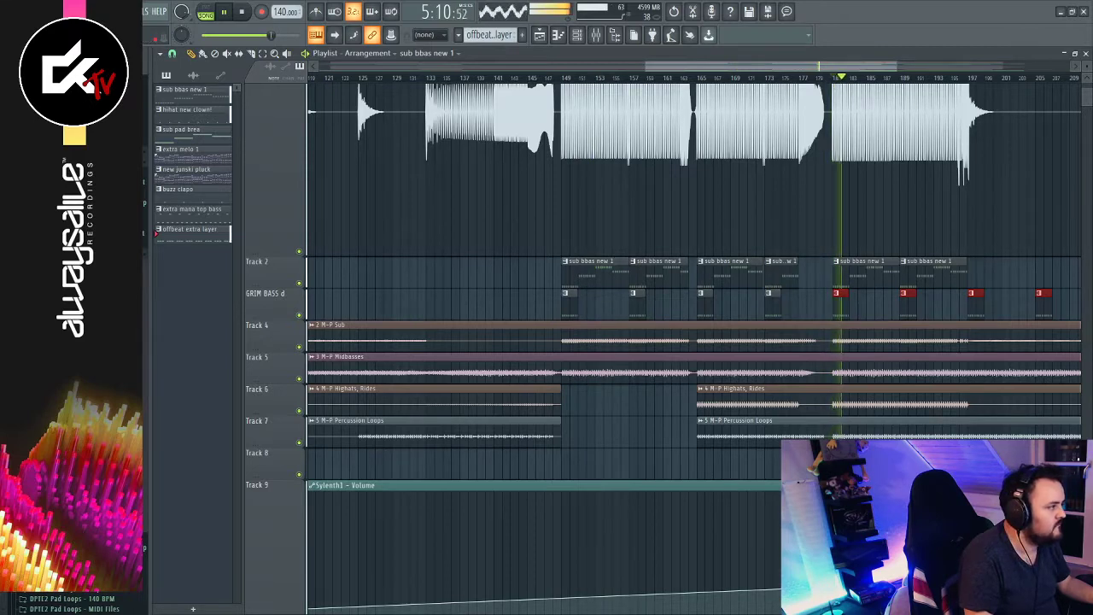
pyautogui.click(833, 78)
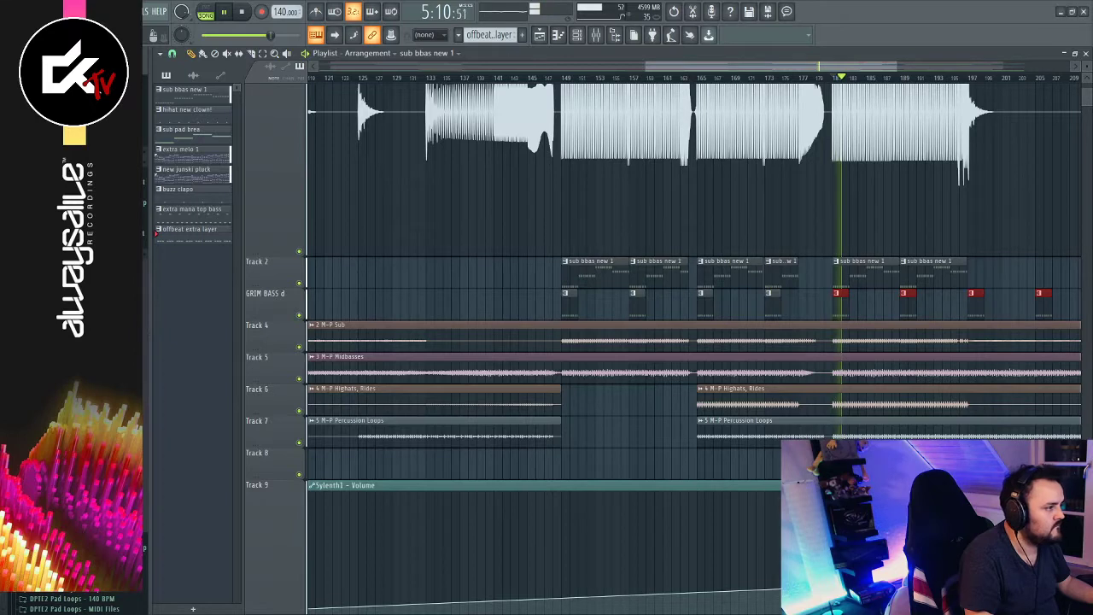
pyautogui.press('space')
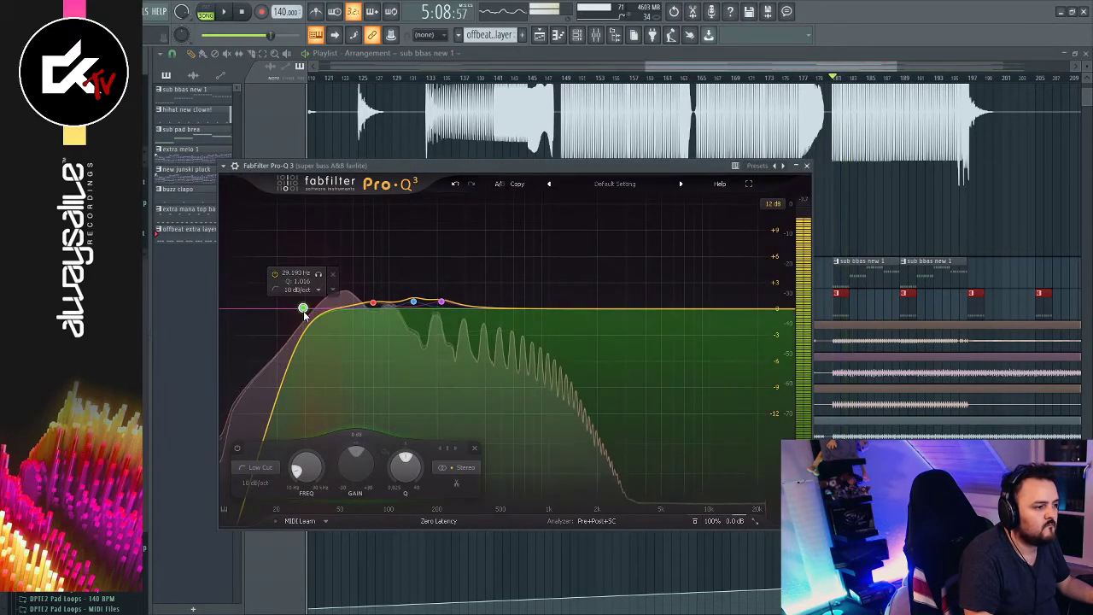
pyautogui.press('space')
pyautogui.moveTo(304, 309)
pyautogui.mouseDown()
pyautogui.moveTo(361, 289)
pyautogui.moveTo(243, 290)
pyautogui.moveTo(268, 309)
pyautogui.moveTo(282, 304)
pyautogui.moveTo(231, 303)
pyautogui.moveTo(330, 307)
pyautogui.moveTo(284, 307)
pyautogui.mouseUp()
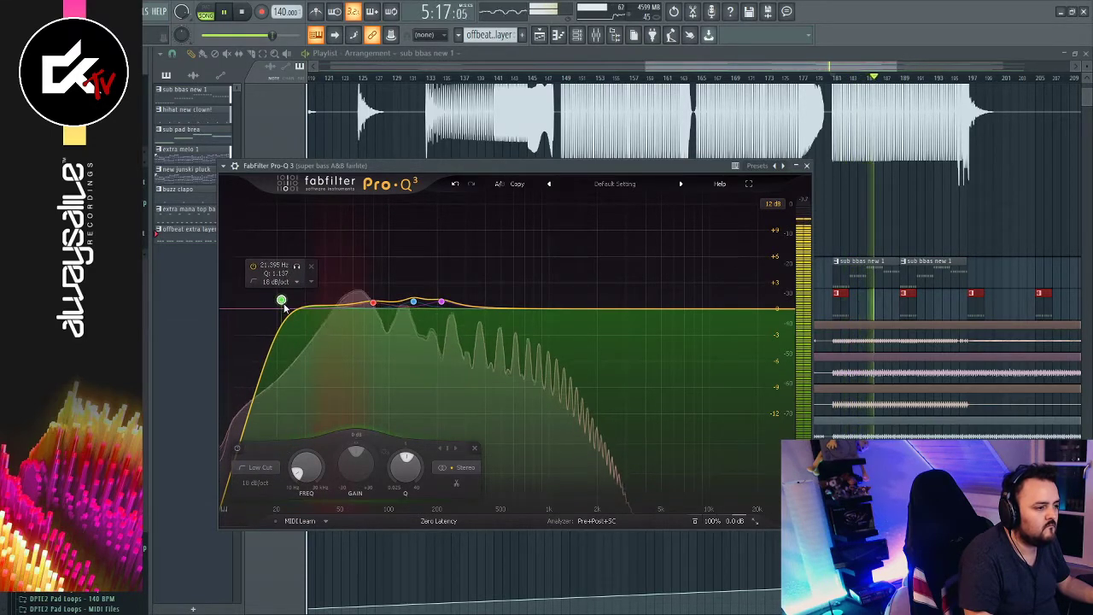
# Add a bell cut of about 1.8 dB near 58 Hz with Q about 3 to the super bass EQ and raise its low cut slightly
pyautogui.click(414, 305)
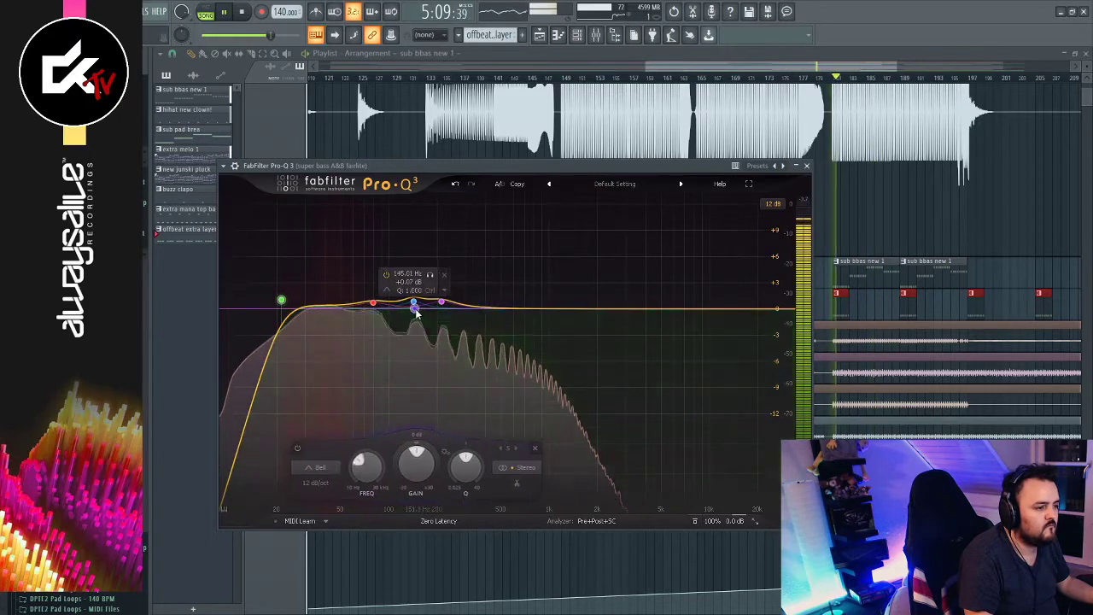
pyautogui.moveTo(416, 310); pyautogui.dragTo(361, 323)
pyautogui.scroll(3, 324, 294)
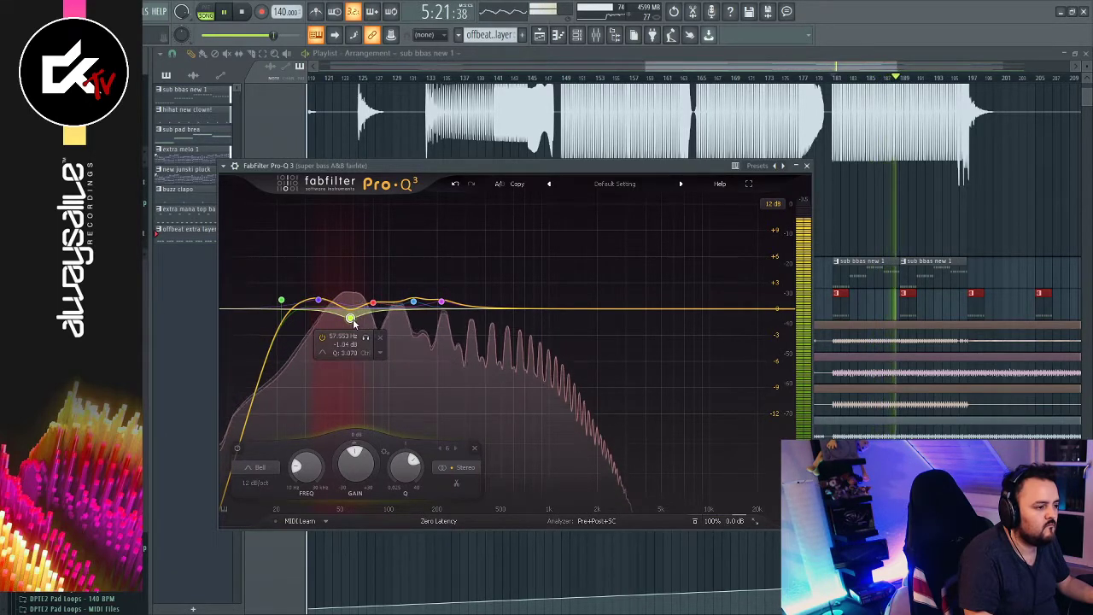
pyautogui.moveTo(281, 300); pyautogui.dragTo(298, 301)
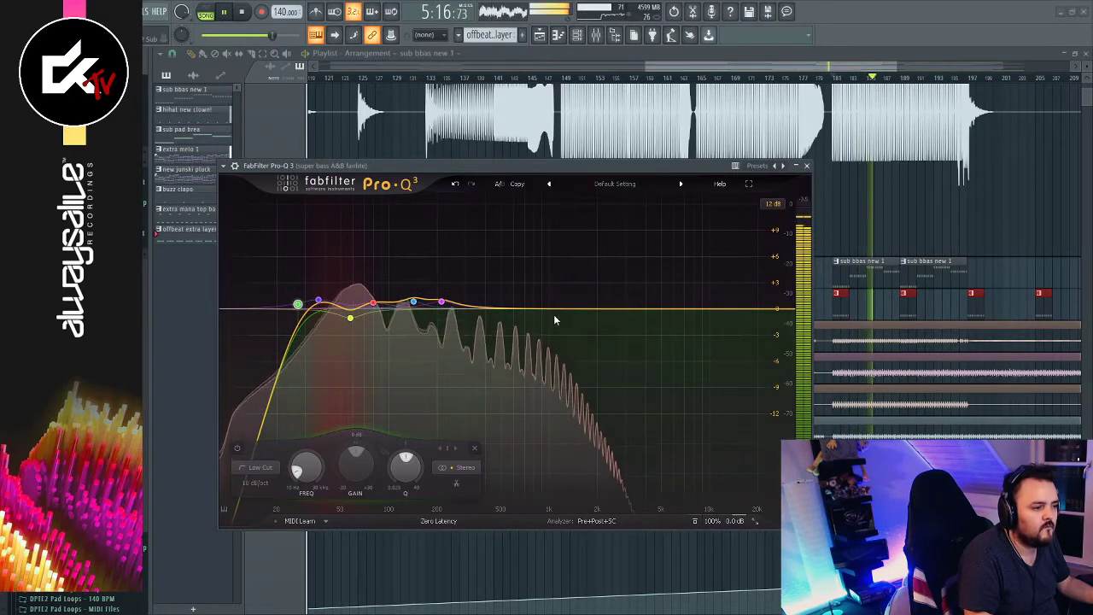
pyautogui.moveTo(350, 319); pyautogui.dragTo(350, 317)
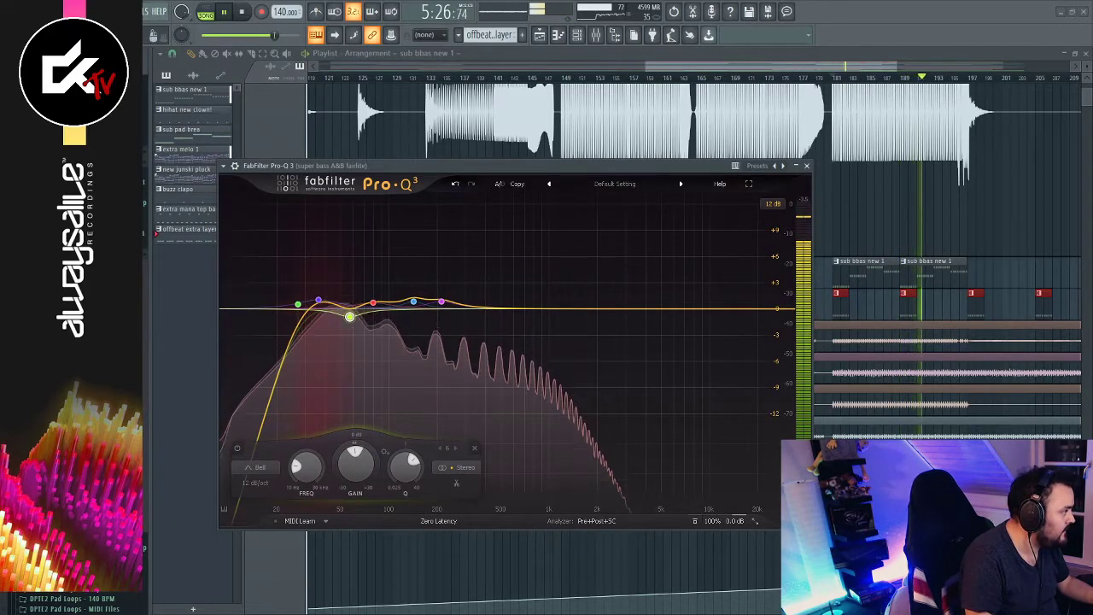
# Replay the drop from bar 181 to check the bass EQ, then close the EQ windows and the channel rack
pyautogui.press('space')
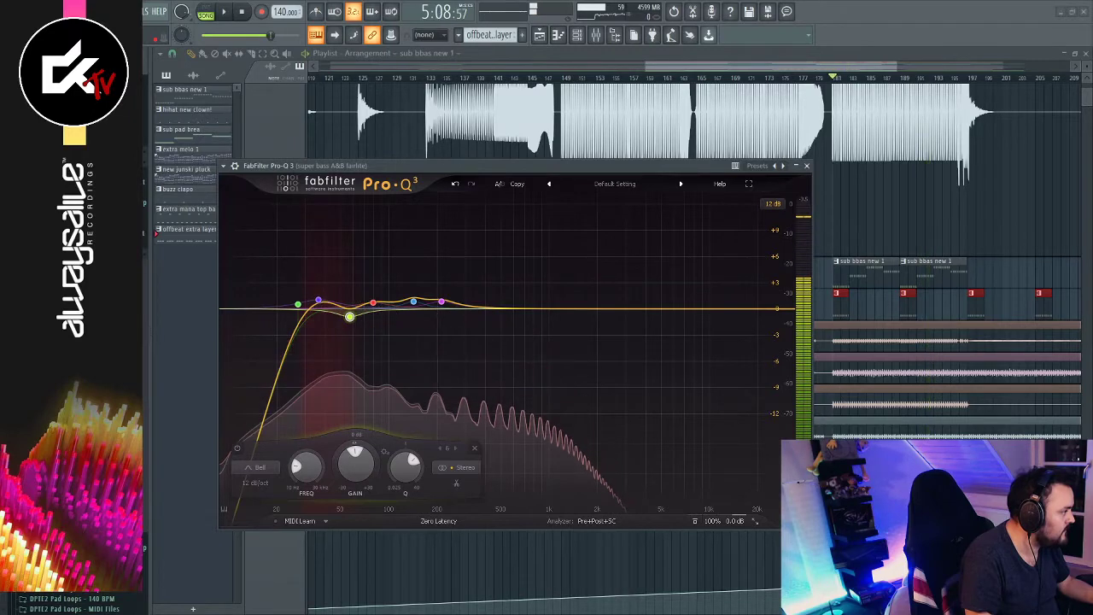
pyautogui.press('space')
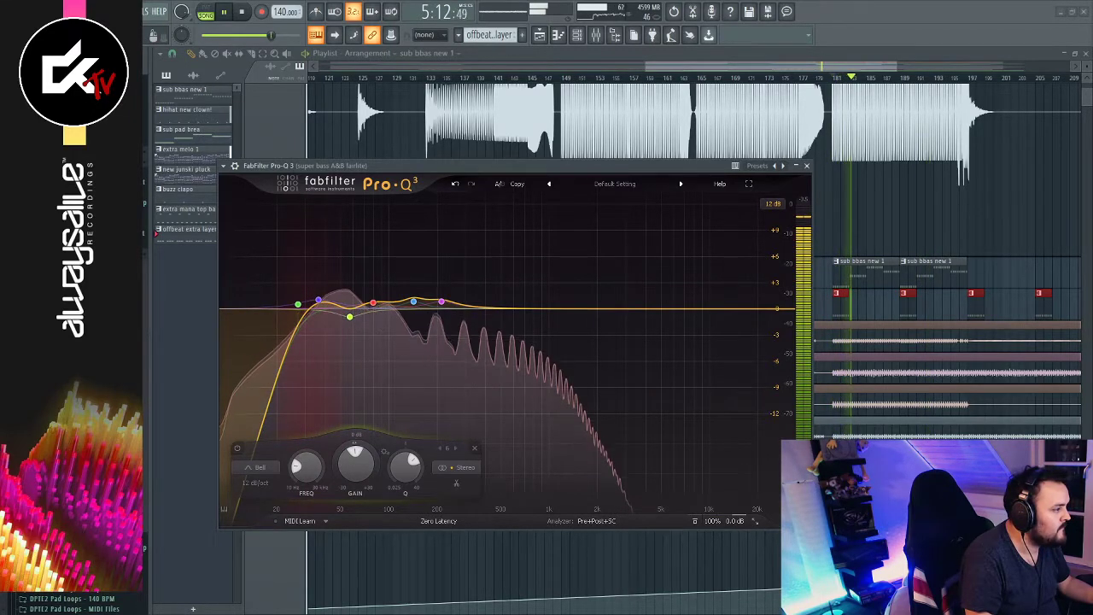
pyautogui.moveTo(528, 263); pyautogui.dragTo(573, 256)
pyautogui.moveTo(638, 259)
pyautogui.mouseDown()
pyautogui.moveTo(664, 255)
pyautogui.moveTo(641, 254)
pyautogui.mouseUp()
pyautogui.click(919, 120)
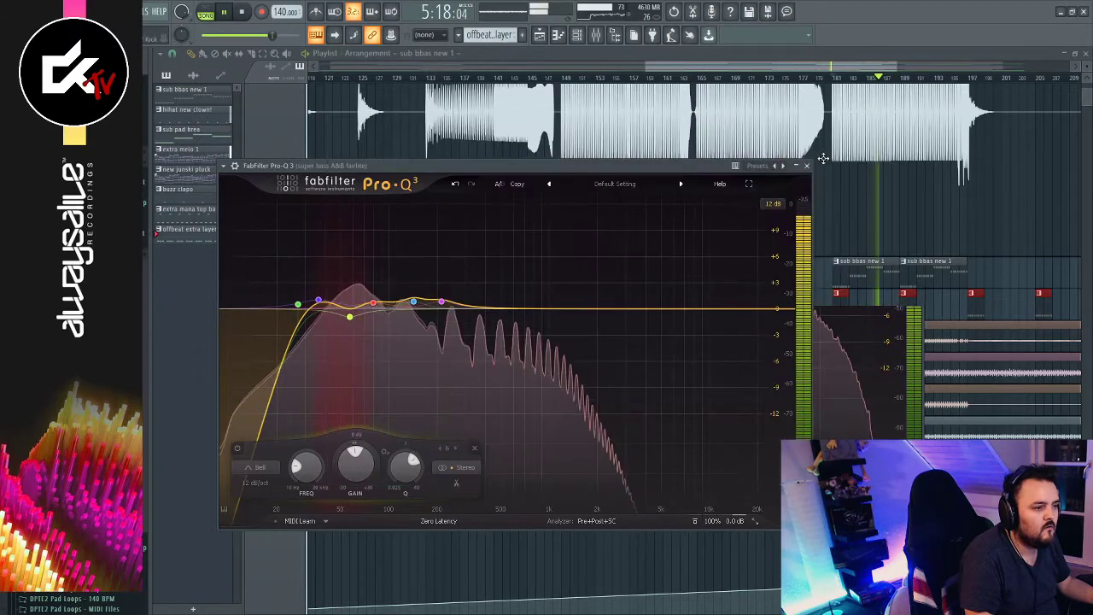
pyautogui.click(808, 166)
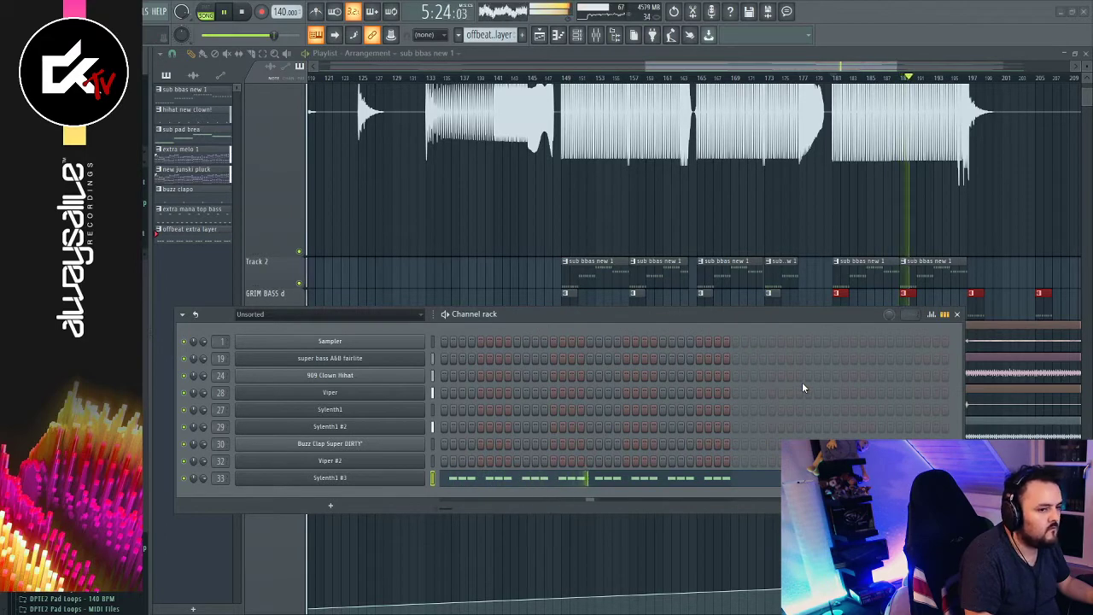
pyautogui.click(956, 314)
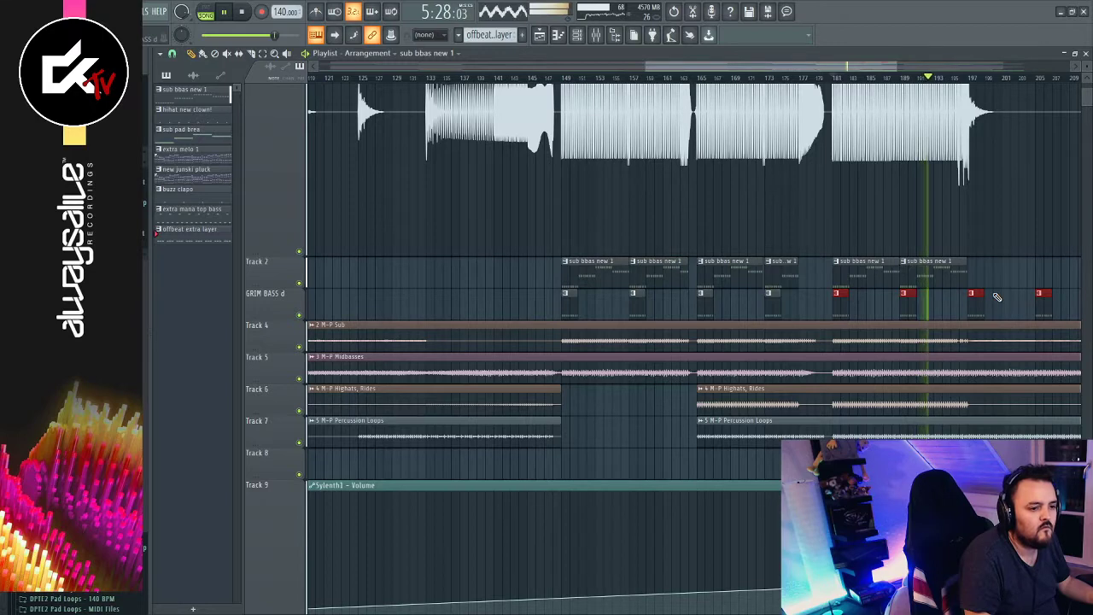
# Delete the surplus offbeat extra layer clips at bars 197 and 205 on GRIM BASS d
pyautogui.hscroll(5, 749, 77)
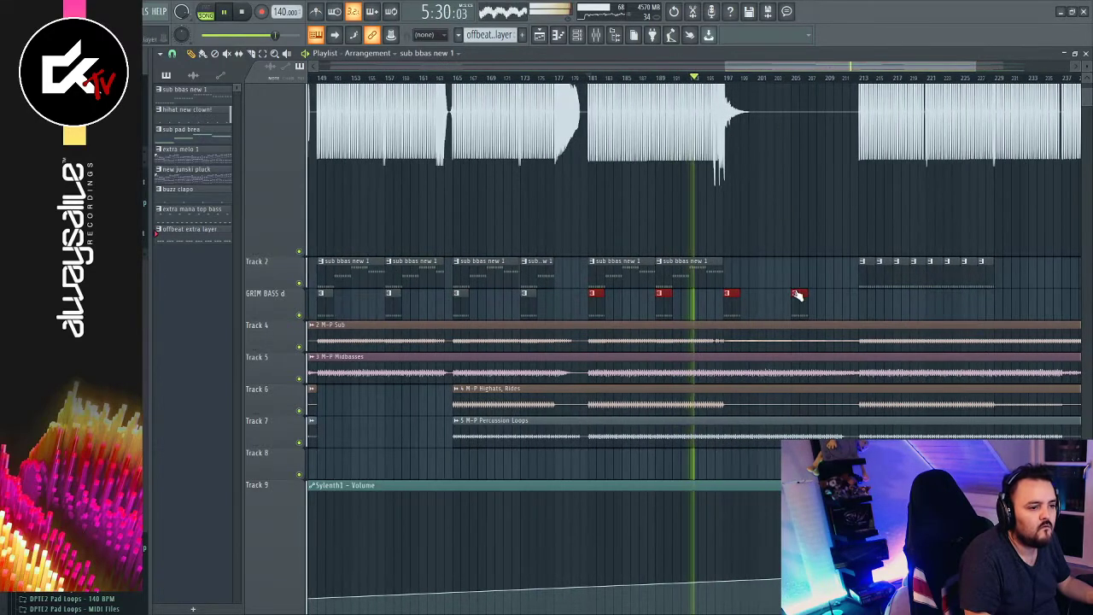
pyautogui.click(725, 78)
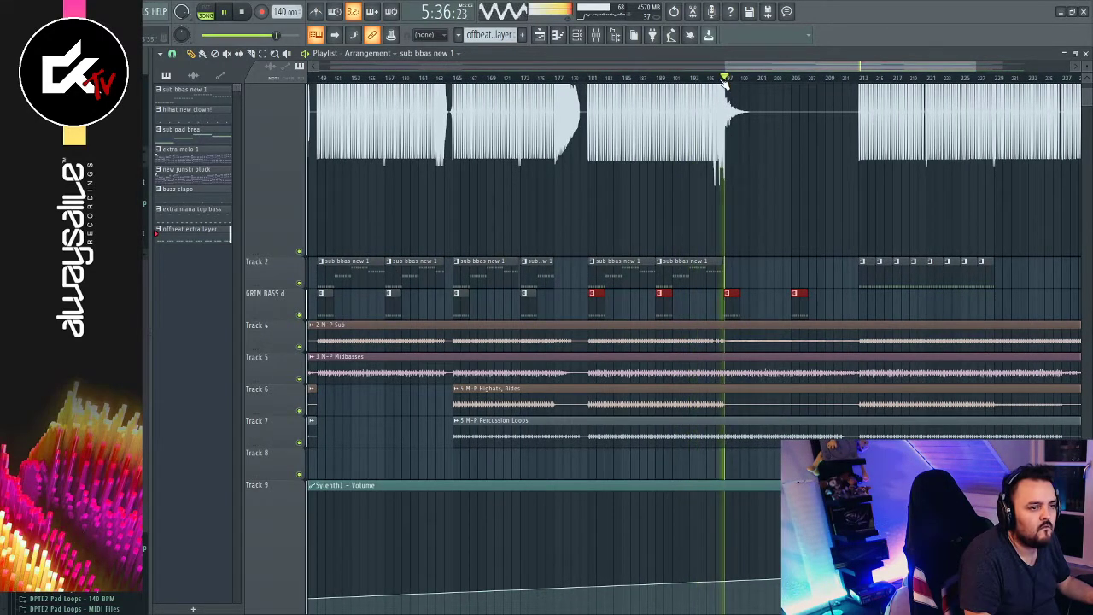
pyautogui.rightClick(728, 297)
pyautogui.rightClick(795, 298)
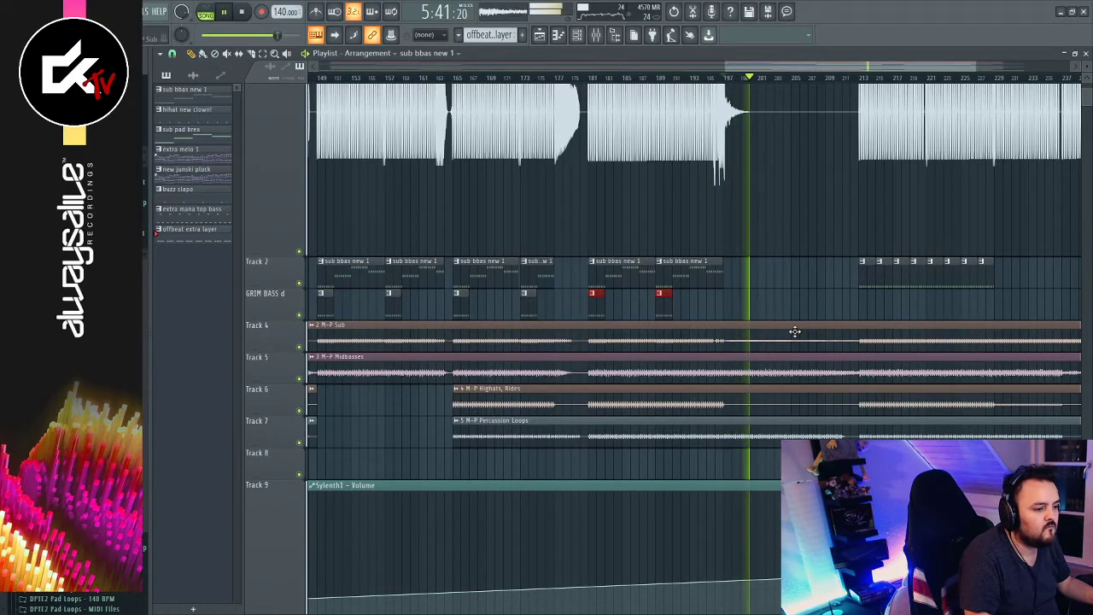
# Slice the 2 M-P Sub clip on Track 4 at bars 197 and 213
pyautogui.scroll(3, 803, 320)
pyautogui.scroll(-4, 794, 331)
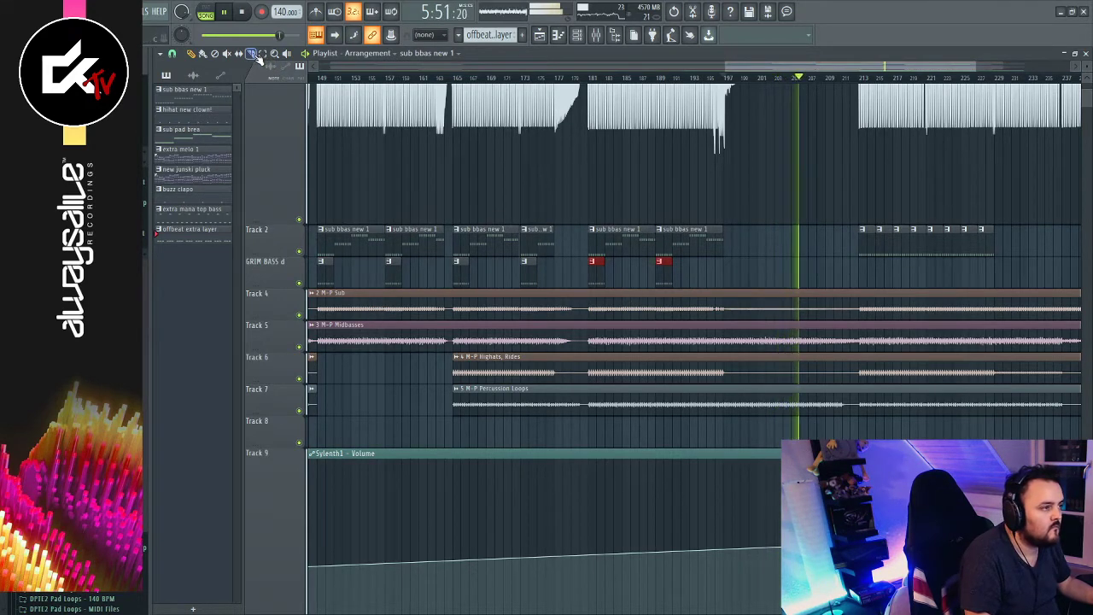
pyautogui.moveTo(724, 299); pyautogui.dragTo(737, 317)
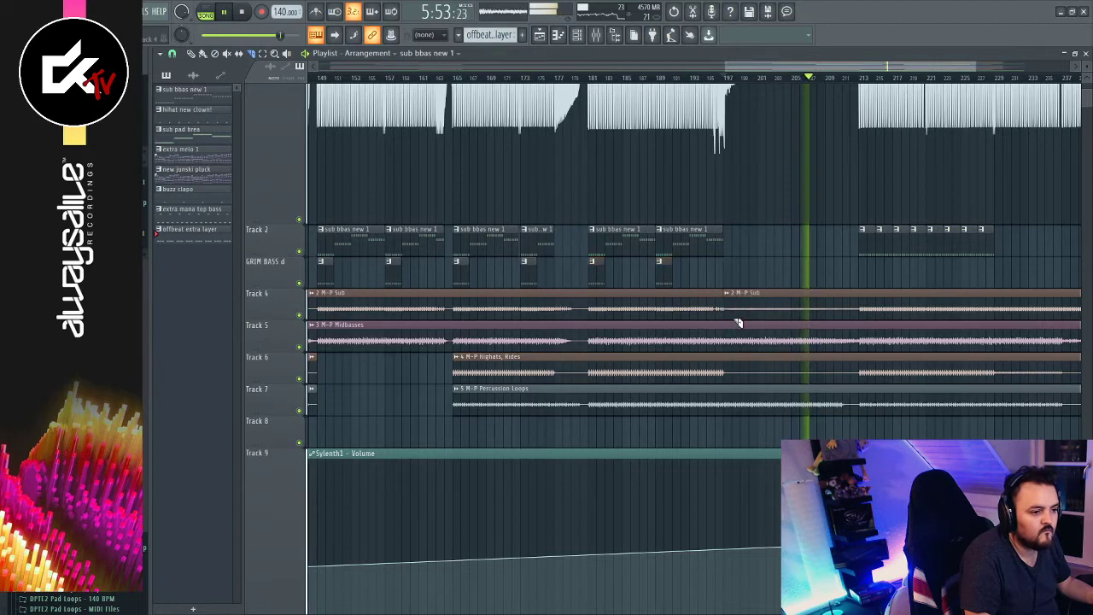
pyautogui.moveTo(859, 294); pyautogui.dragTo(864, 323)
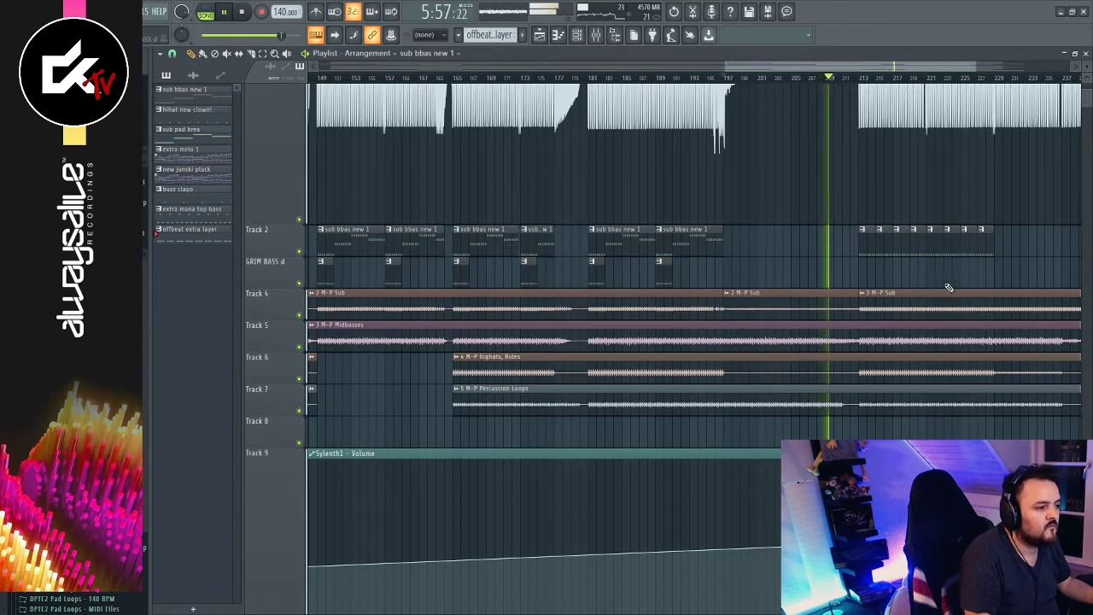
# Compare the 2 M-P Sub track soloed, muted and in the full mix while playing from bars 213 and 165
pyautogui.click(861, 79)
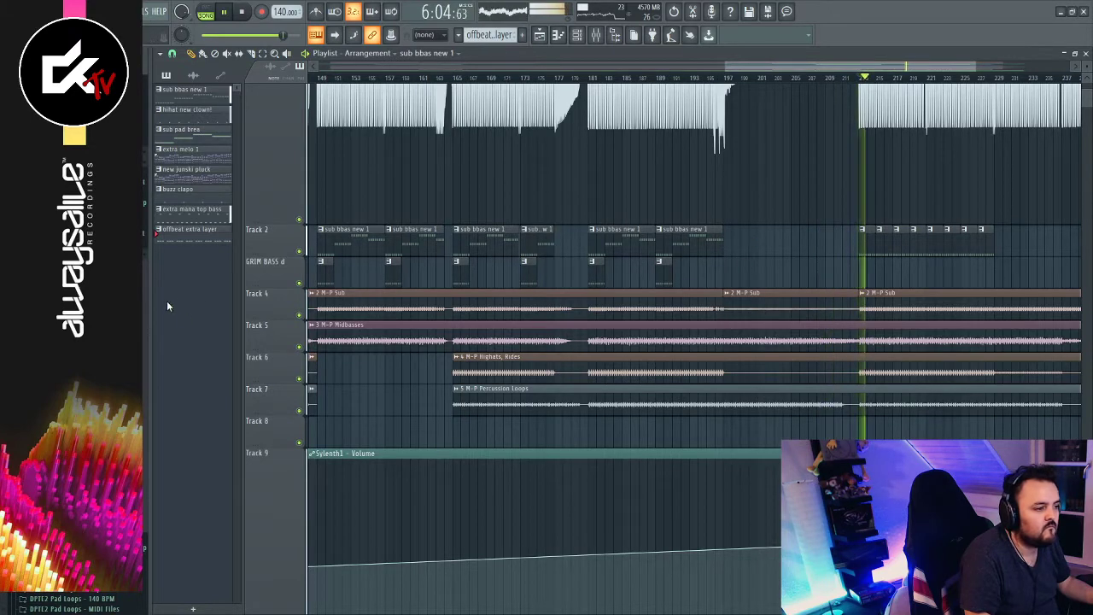
pyautogui.rightClick(299, 316)
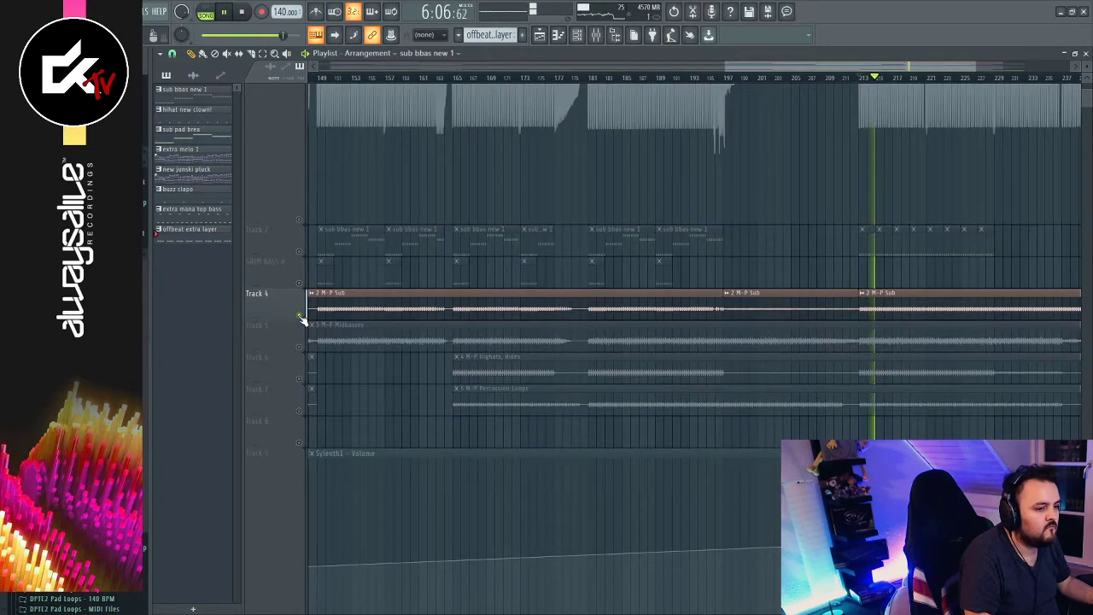
pyautogui.rightClick(300, 315)
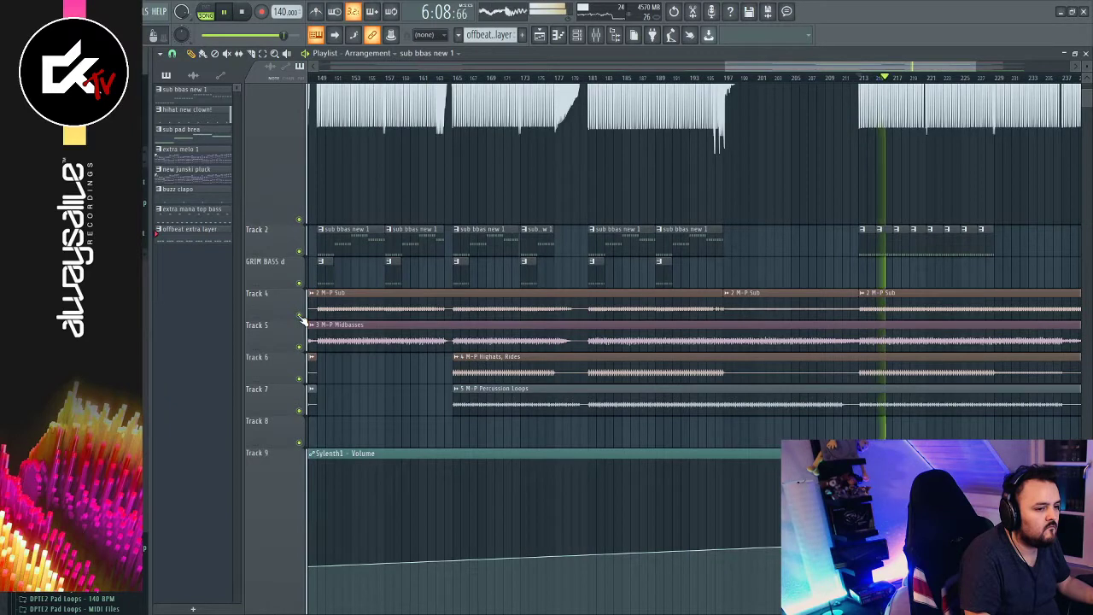
pyautogui.click(300, 315)
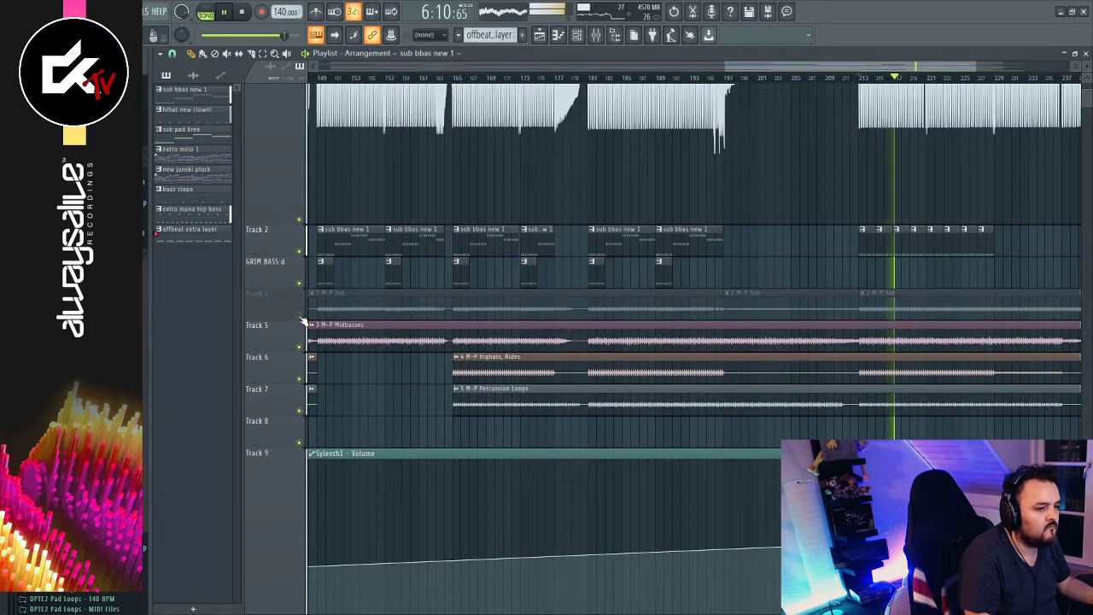
pyautogui.click(453, 79)
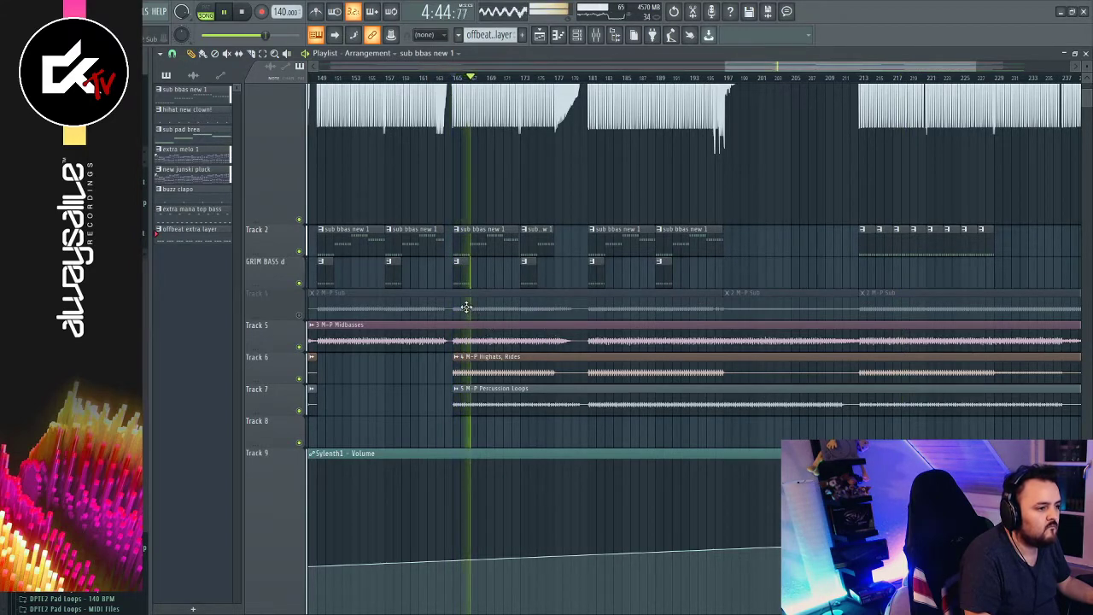
pyautogui.rightClick(299, 315)
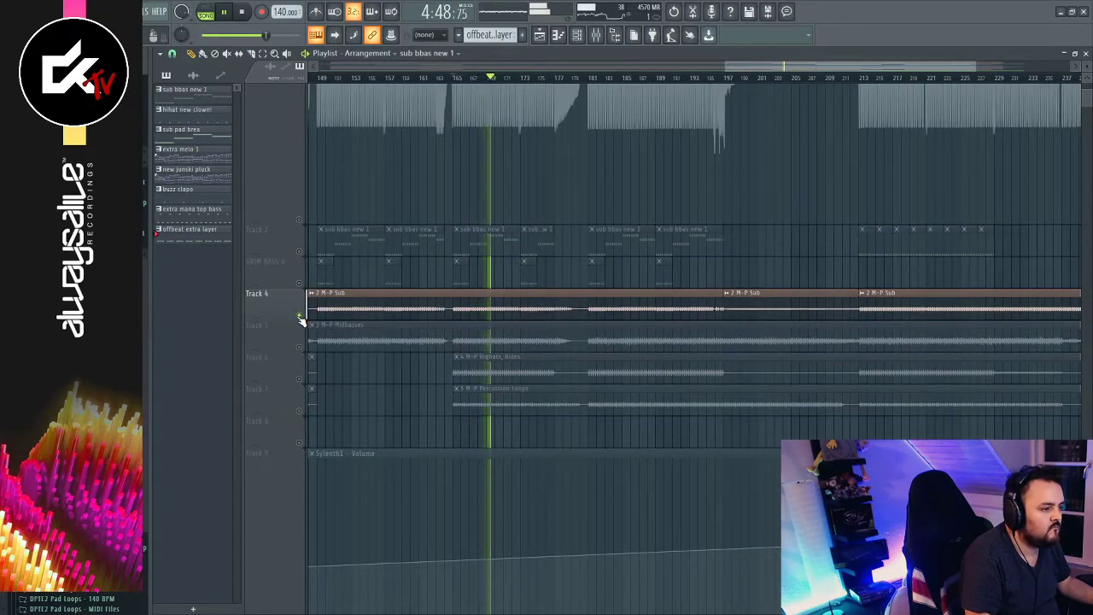
pyautogui.rightClick(299, 316)
pyautogui.click(300, 316)
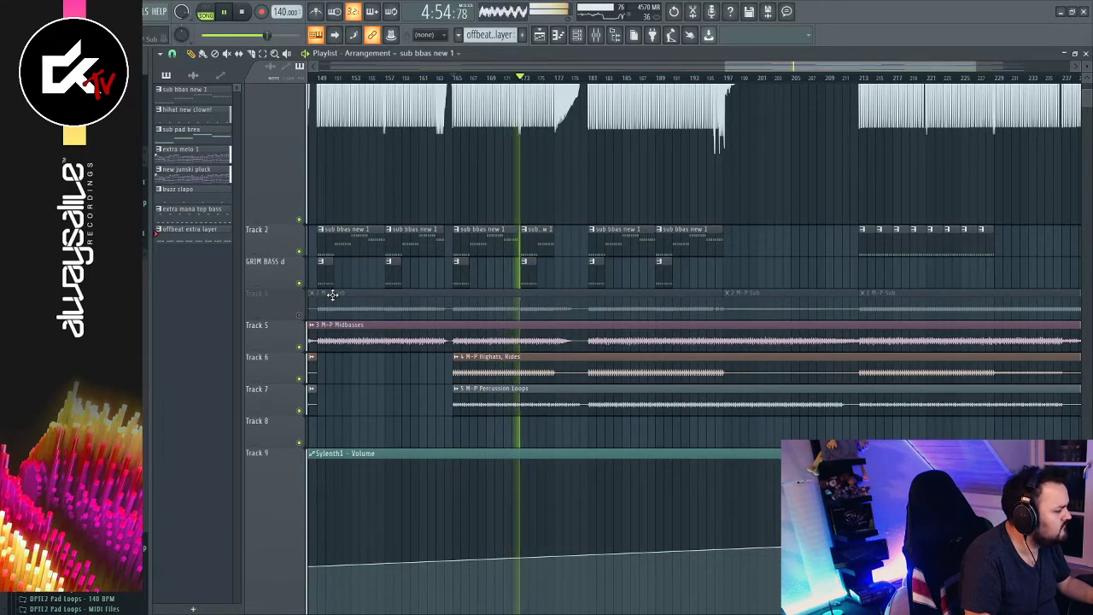
pyautogui.click(300, 315)
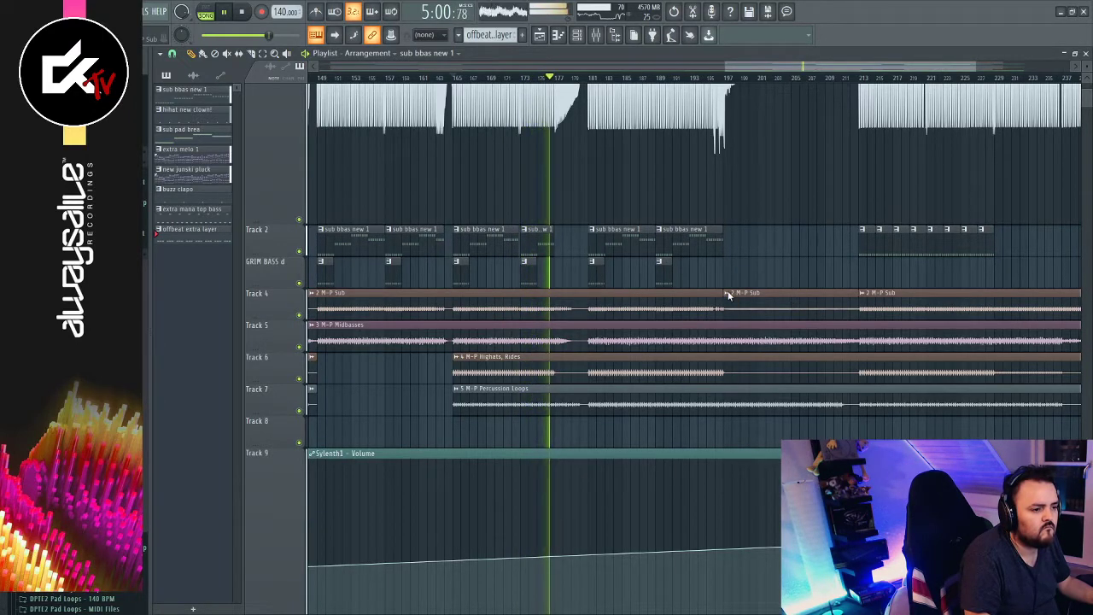
# Make the 2 M-P Sub clip between bars 197 and 213 unique and open its channel settings
pyautogui.click(752, 383)
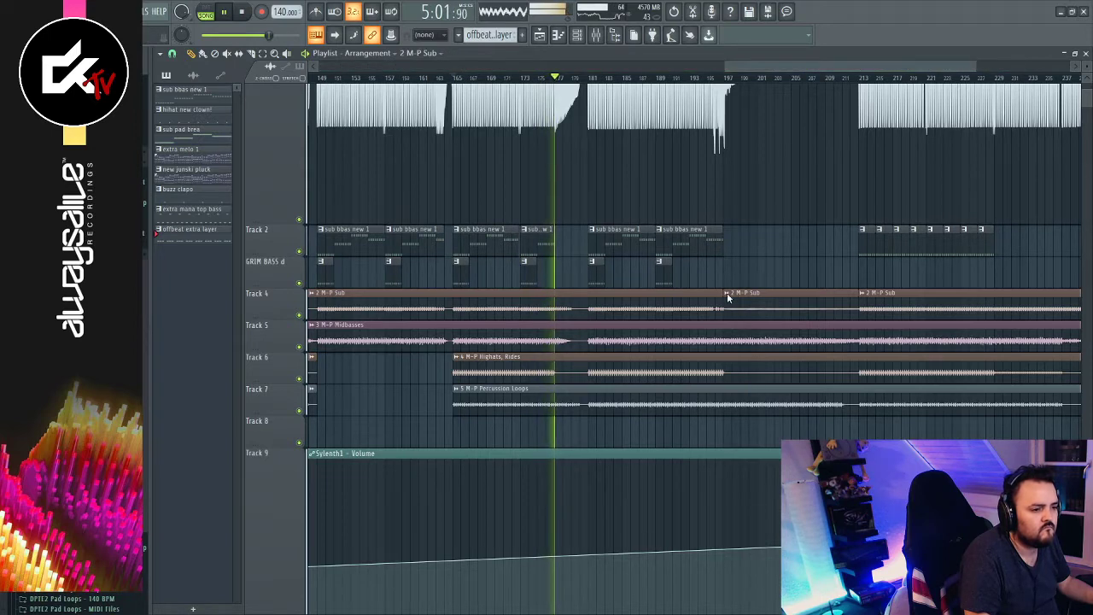
pyautogui.doubleClick(748, 318)
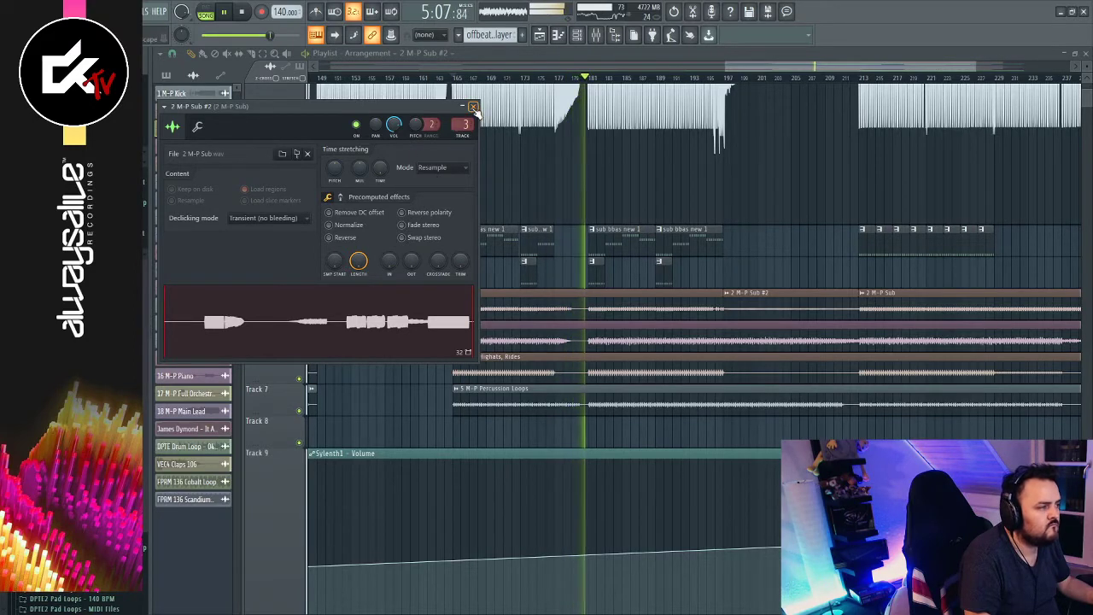
pyautogui.click(472, 106)
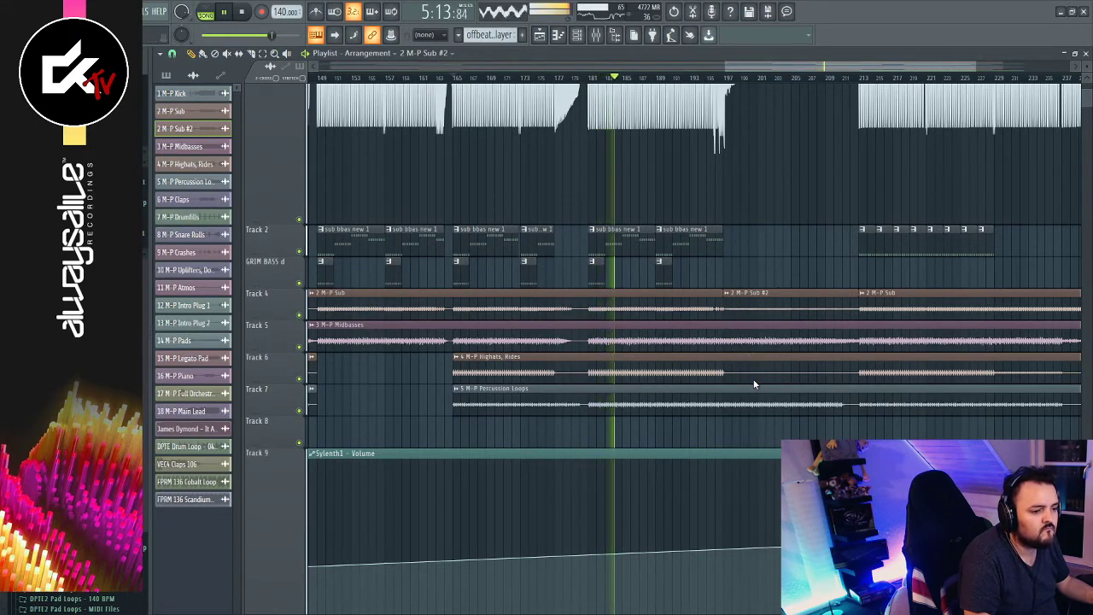
pyautogui.doubleClick(744, 295)
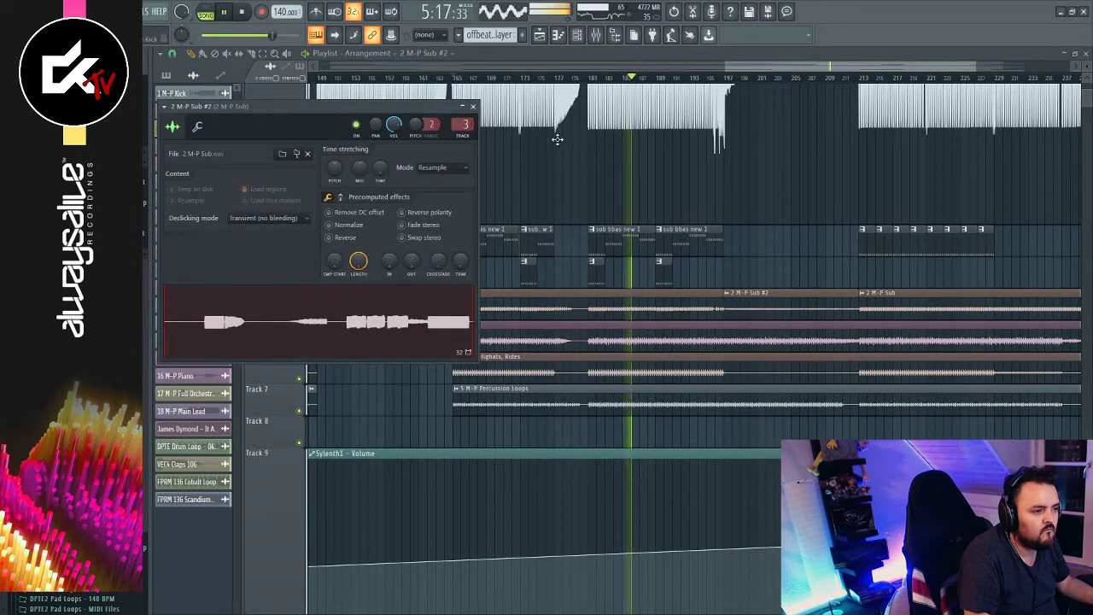
# Listen to the transition at bar 197 and copy the 2 M-P Sub #2 clip from Track 4 down to Track 8
pyautogui.click(476, 108)
pyautogui.click(698, 77)
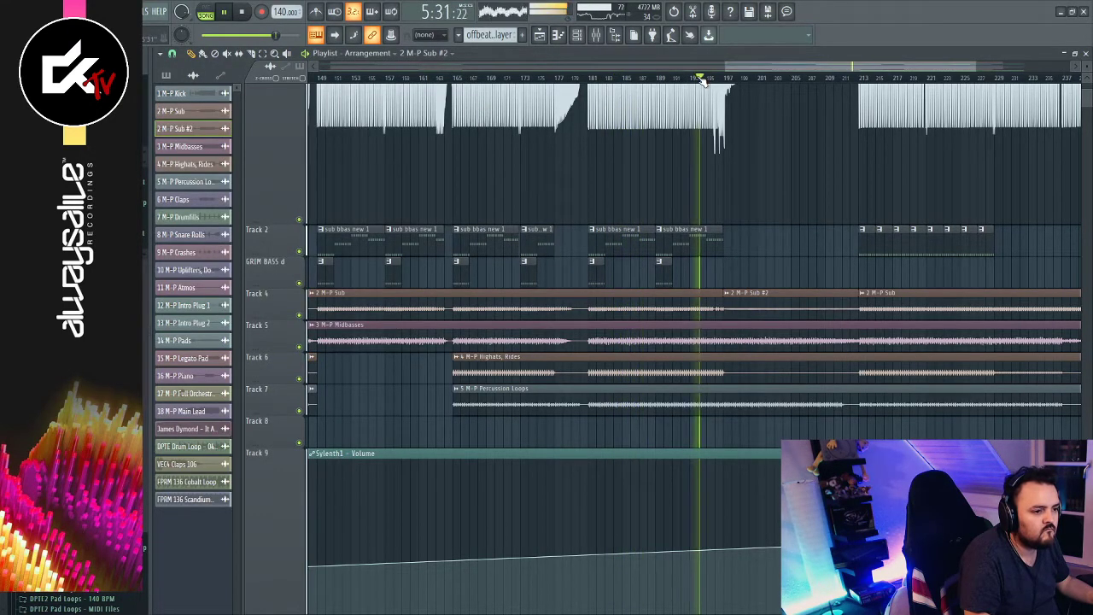
pyautogui.click(725, 78)
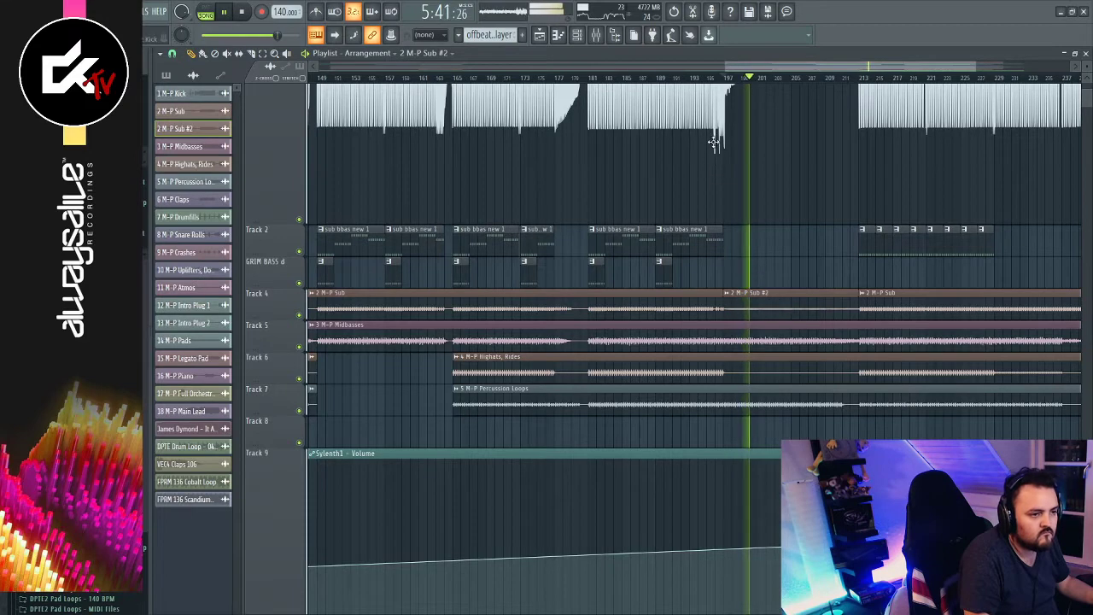
pyautogui.scroll(-1, 777, 294)
pyautogui.moveTo(778, 296); pyautogui.dragTo(776, 442)
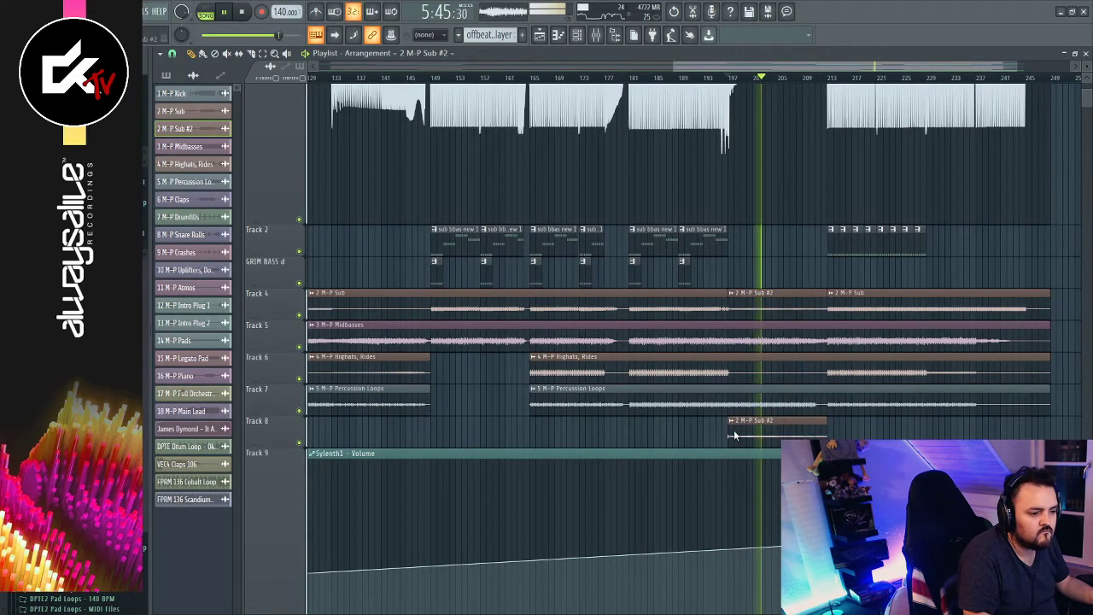
# Route the 2 M-P Sub #2 channel to mixer track 35 and restart playback to hear it
pyautogui.doubleClick(765, 307)
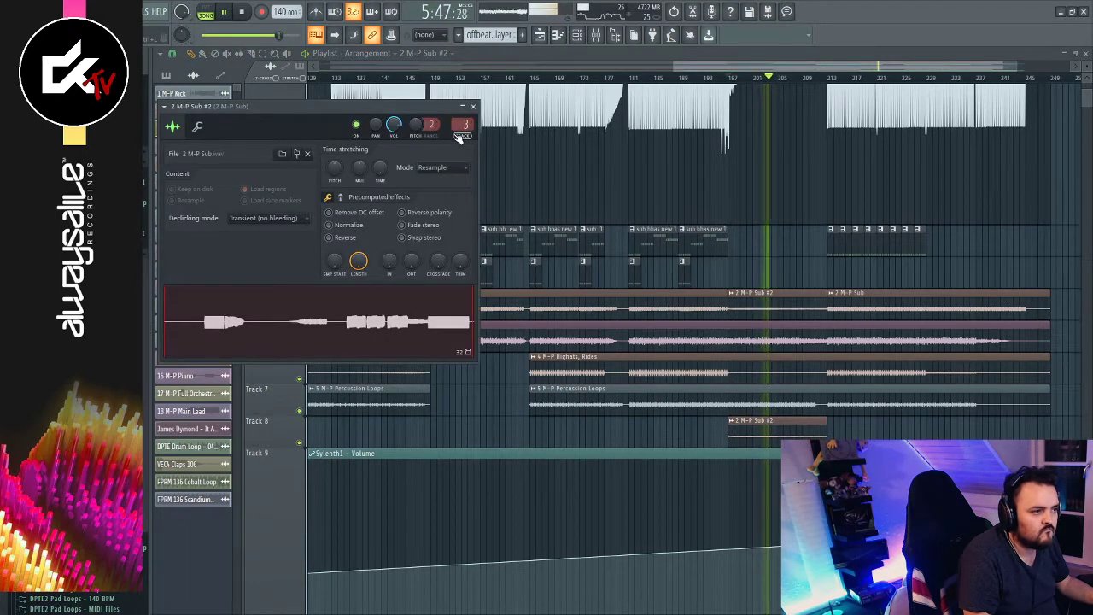
pyautogui.moveTo(461, 127); pyautogui.dragTo(462, 62)
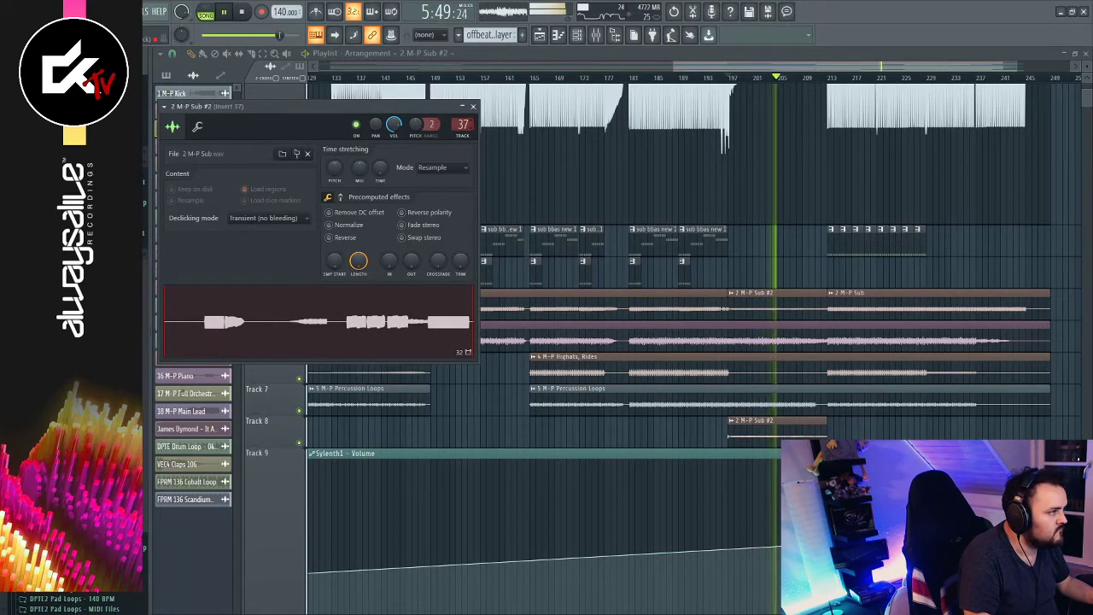
pyautogui.press('space')
pyautogui.press('space')
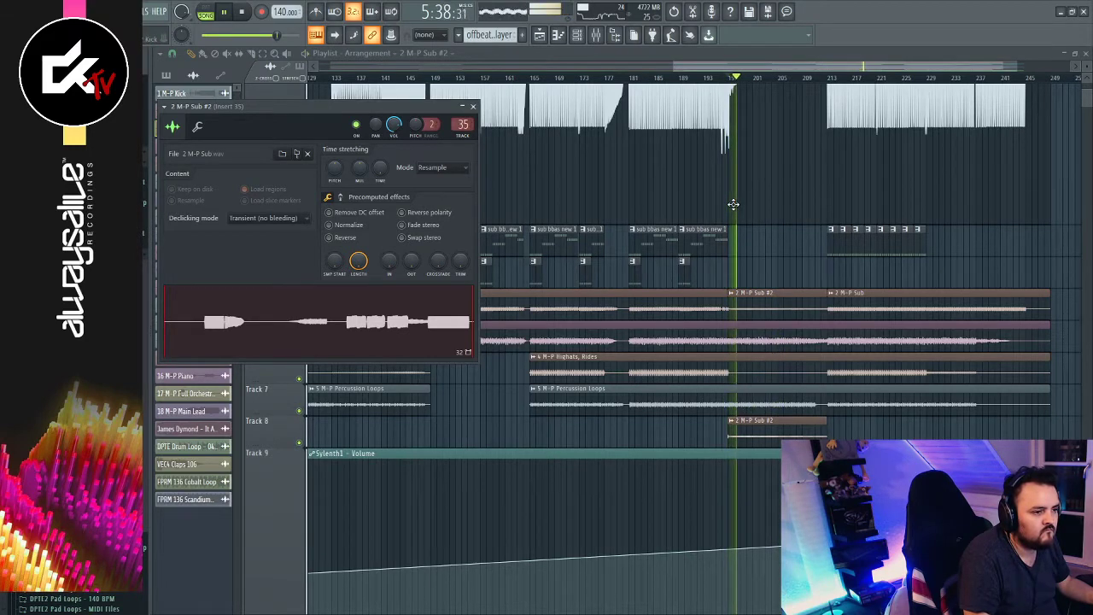
# Audition the mix from bar 213, and compare the Track 8 sub copy from bar 197 soloed and in the full mix
pyautogui.click(829, 77)
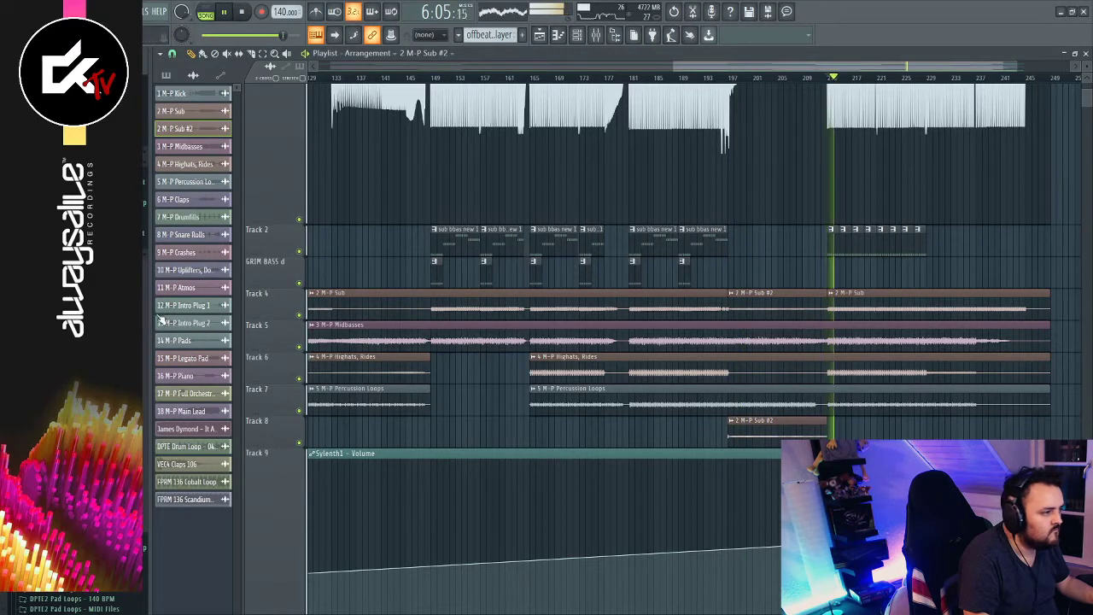
pyautogui.doubleClick(860, 337)
pyautogui.click(518, 151)
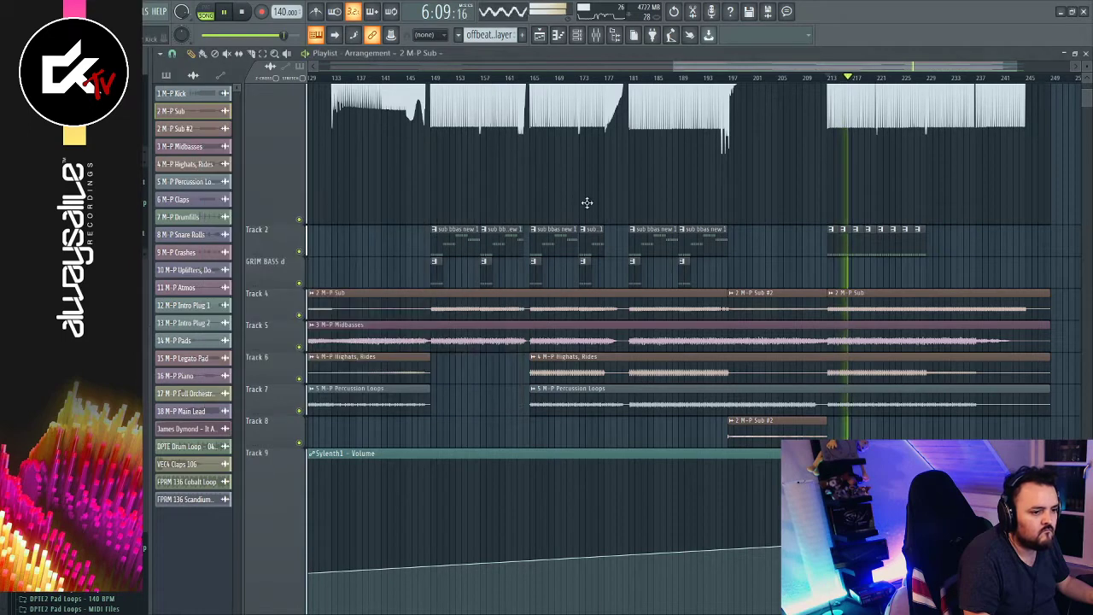
pyautogui.click(727, 73)
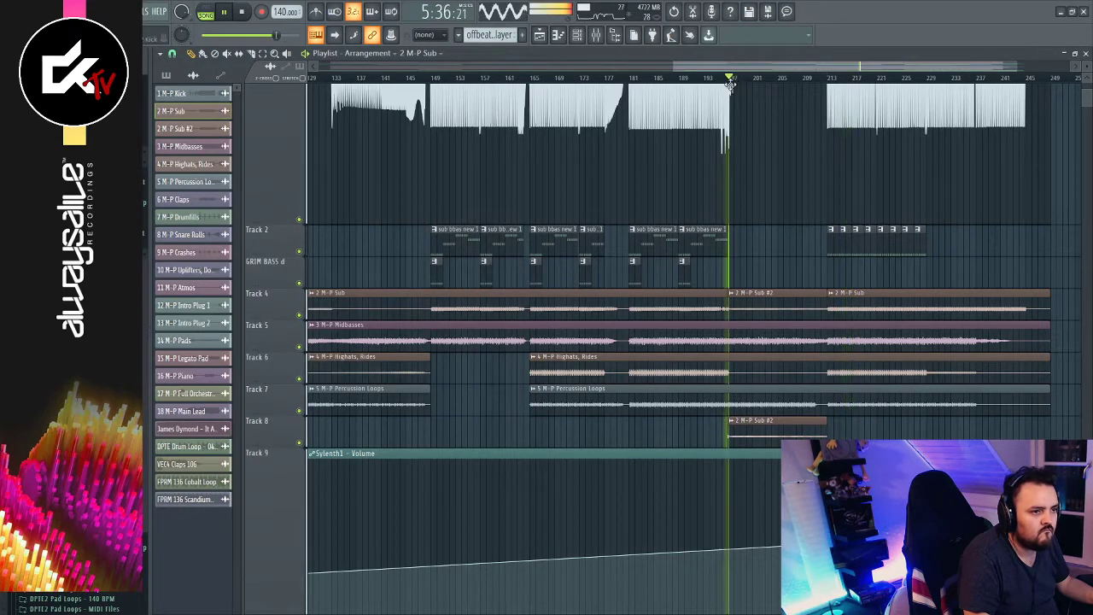
pyautogui.rightClick(299, 443)
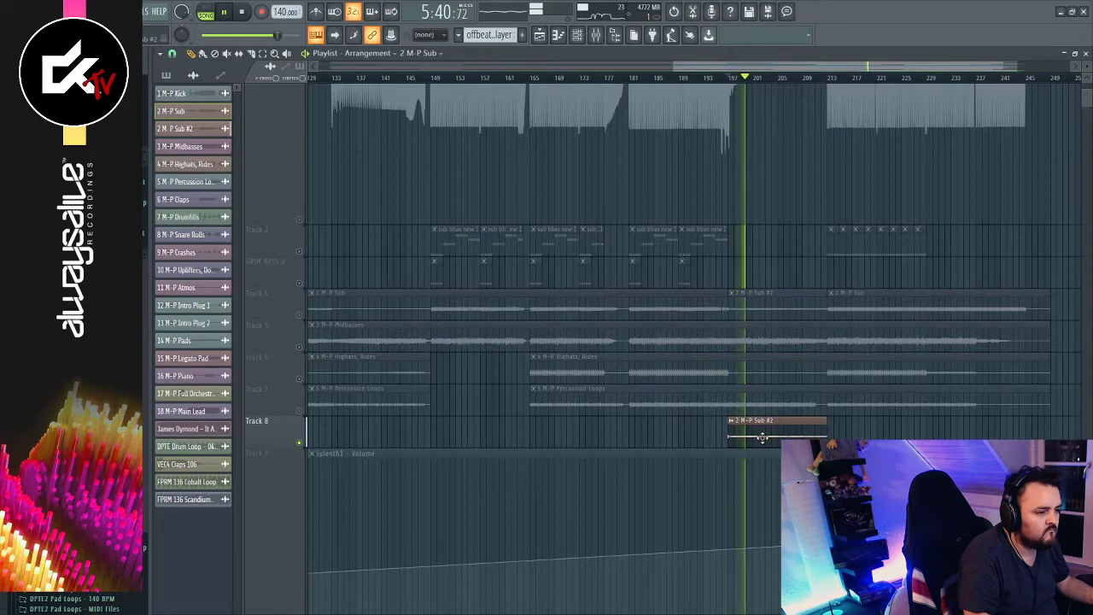
pyautogui.rightClick(300, 444)
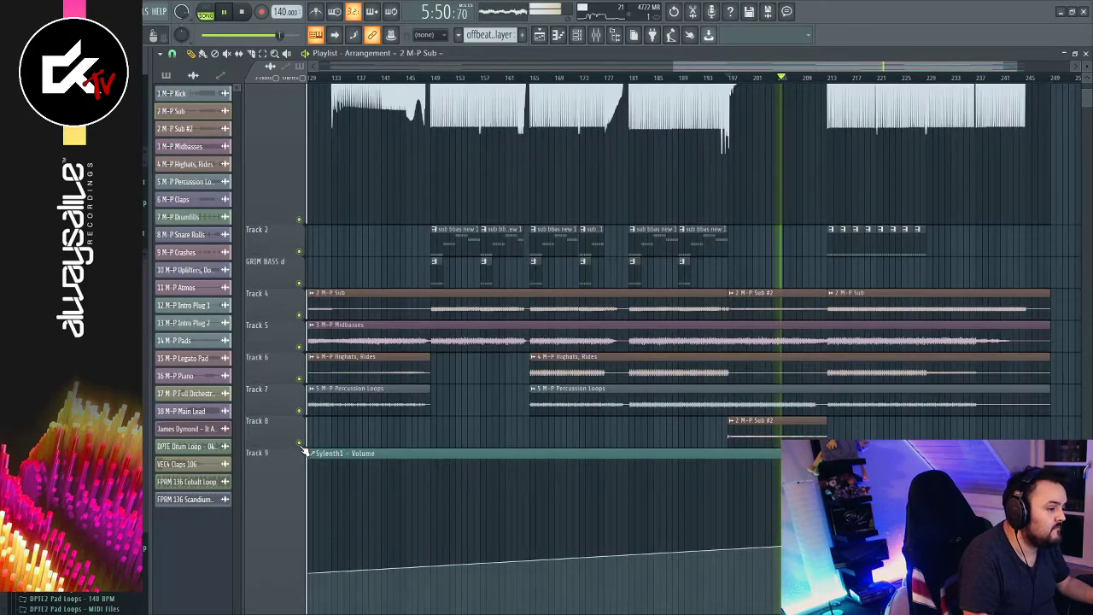
# Delete the 2 M-P Sub #2 clips between bars 197 and 213 on Track 8 and Track 4
pyautogui.rightClick(761, 437)
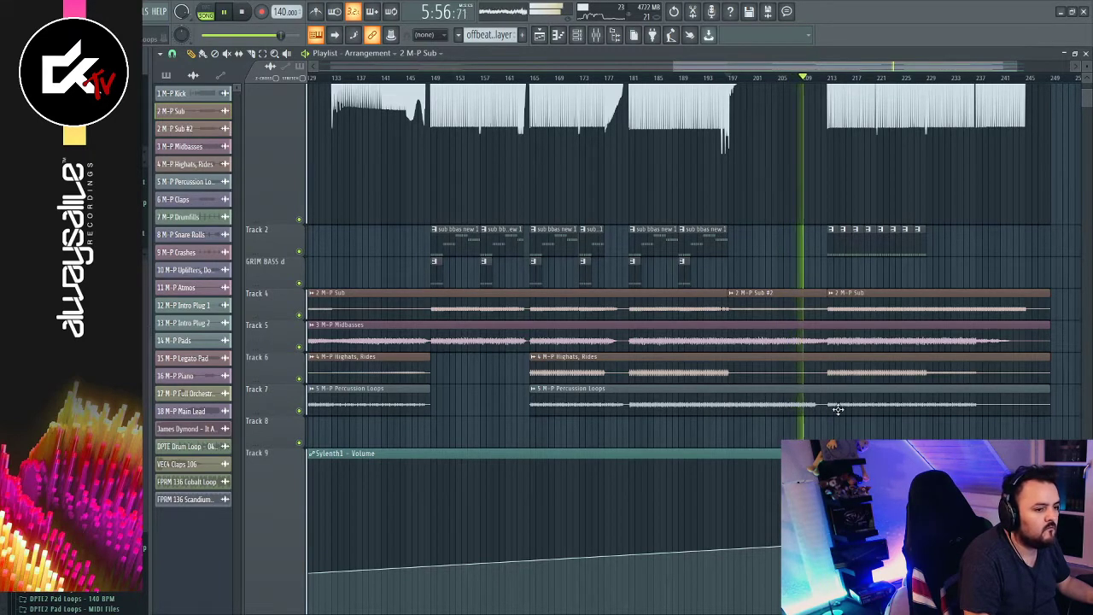
pyautogui.rightClick(791, 311)
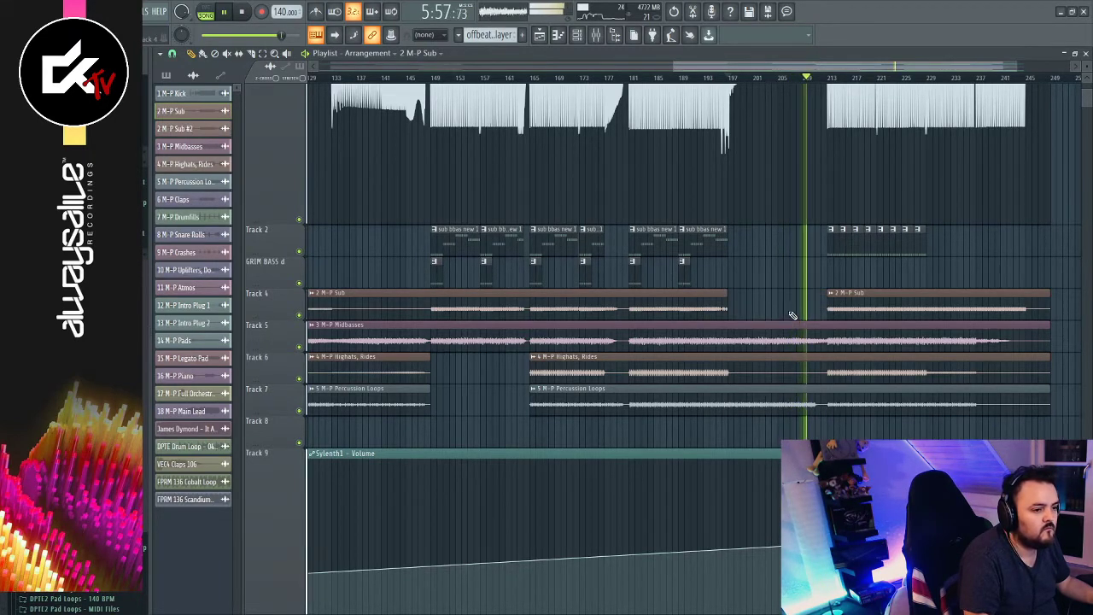
# Compare Track 4's 2 M-P Sub muted, soloed and in the full mix while playing around bar 225
pyautogui.click(853, 77)
pyautogui.click(904, 78)
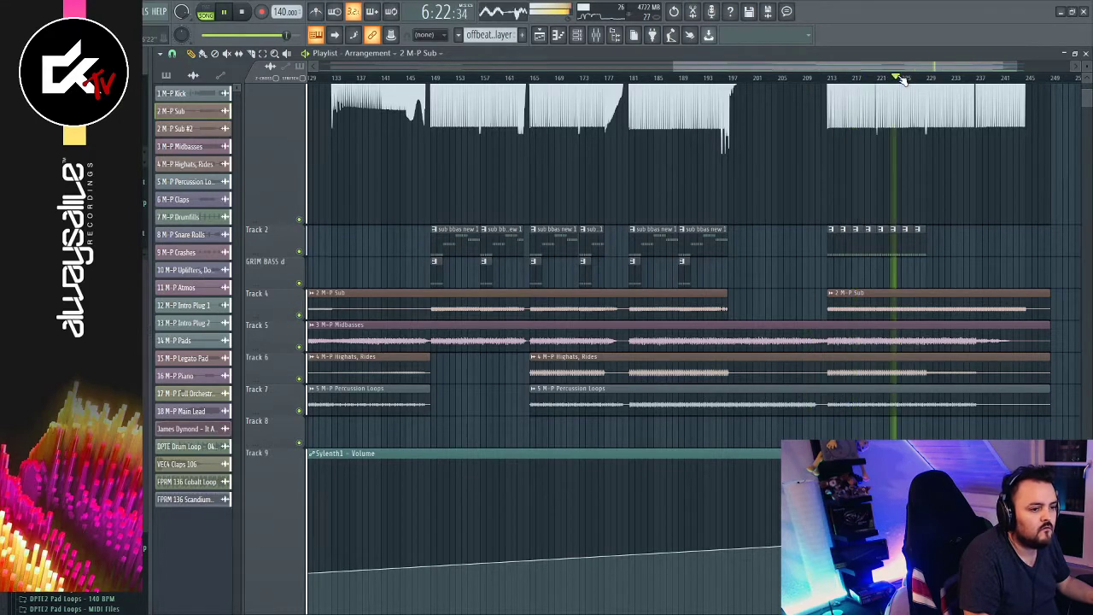
pyautogui.click(300, 315)
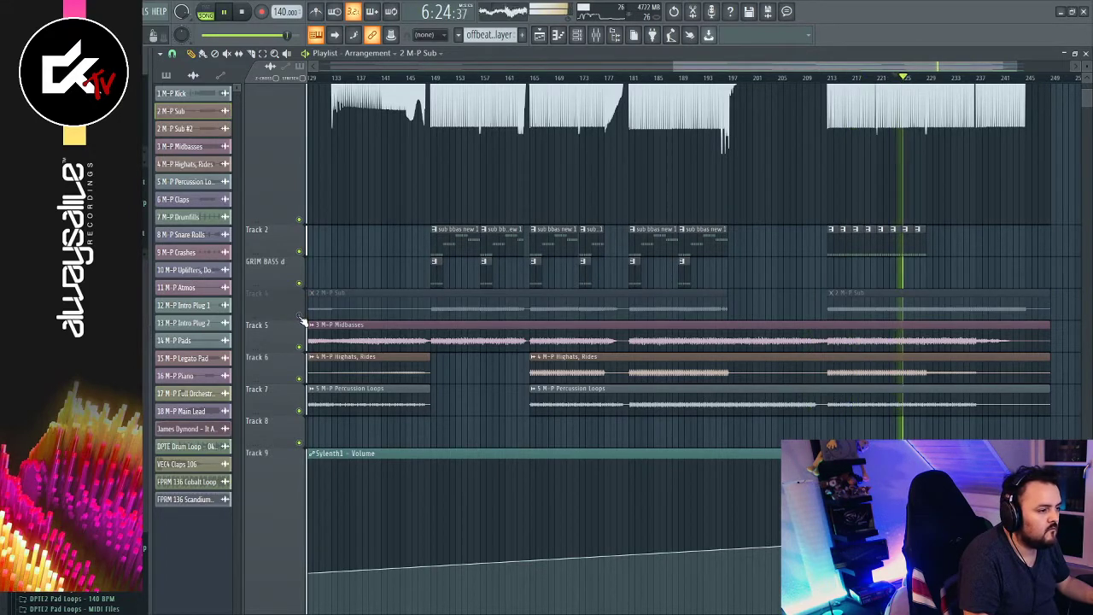
pyautogui.click(300, 316)
pyautogui.rightClick(300, 315)
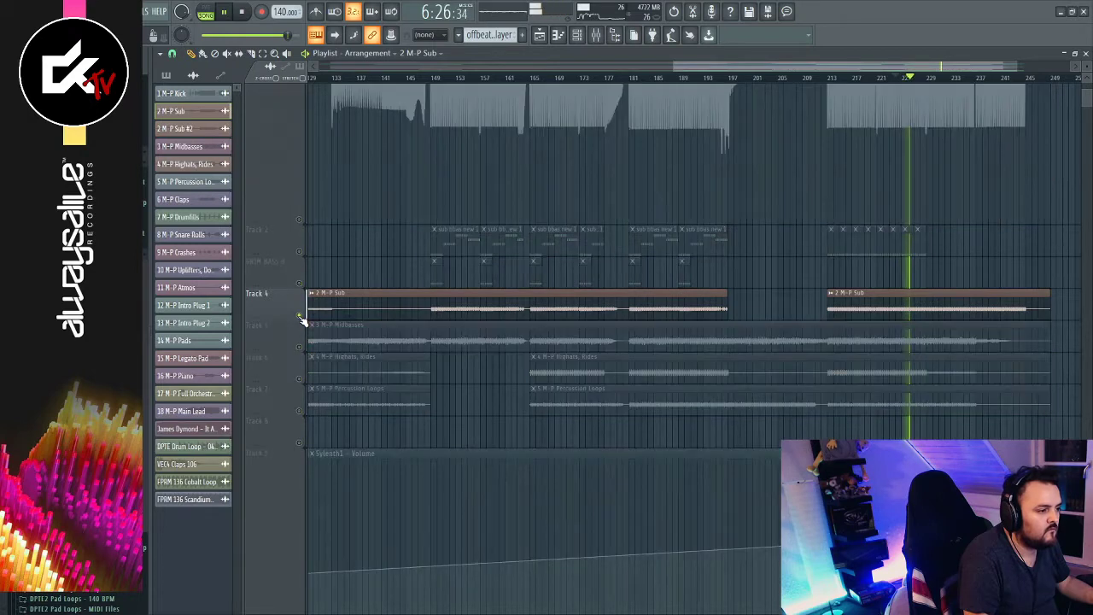
pyautogui.rightClick(299, 315)
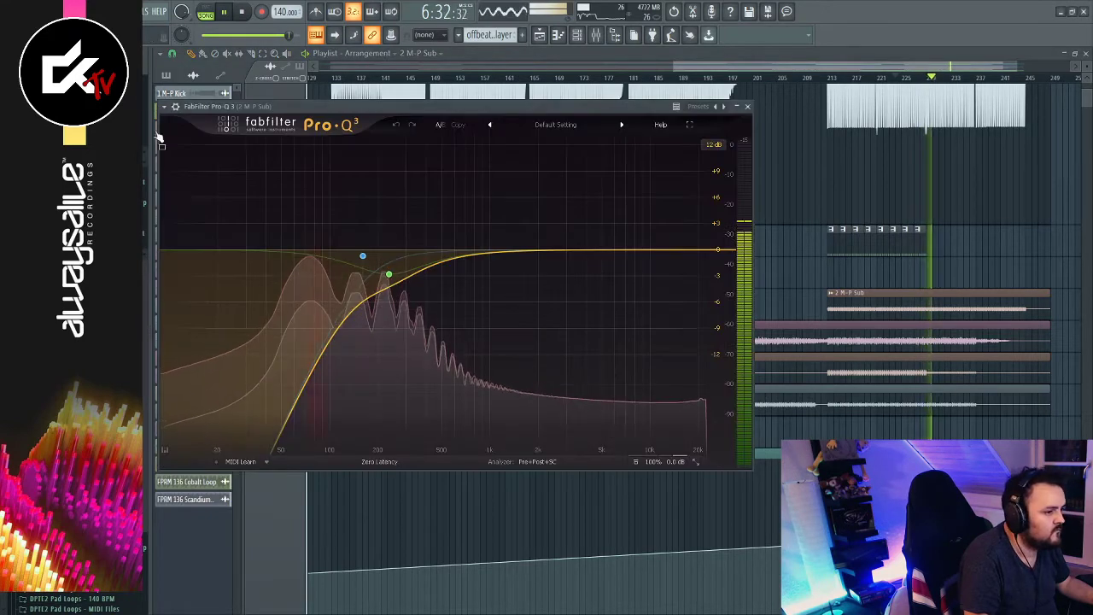
# Raise the low cut in the 2 M-P Sub Pro-Q 3 to about 194 Hz and check it during playback
pyautogui.moveTo(364, 258)
pyautogui.mouseDown()
pyautogui.moveTo(293, 249)
pyautogui.moveTo(405, 247)
pyautogui.moveTo(224, 256)
pyautogui.moveTo(345, 250)
pyautogui.moveTo(359, 252)
pyautogui.moveTo(317, 254)
pyautogui.moveTo(391, 272)
pyautogui.moveTo(374, 266)
pyautogui.moveTo(368, 202)
pyautogui.moveTo(350, 213)
pyautogui.moveTo(387, 319)
pyautogui.moveTo(383, 252)
pyautogui.moveTo(375, 260)
pyautogui.mouseUp()
pyautogui.keyDown('alt'); pyautogui.keyDown('shift'); pyautogui.click(351, 253); pyautogui.keyUp('shift'); pyautogui.keyUp('alt')
pyautogui.press('space')
pyautogui.press('space')
pyautogui.keyDown('alt'); pyautogui.keyDown('shift'); pyautogui.click(341, 253); pyautogui.keyUp('shift'); pyautogui.keyUp('alt')
pyautogui.keyDown('alt'); pyautogui.keyDown('shift'); pyautogui.click(342, 252); pyautogui.keyUp('shift'); pyautogui.keyUp('alt')
pyautogui.press('space')
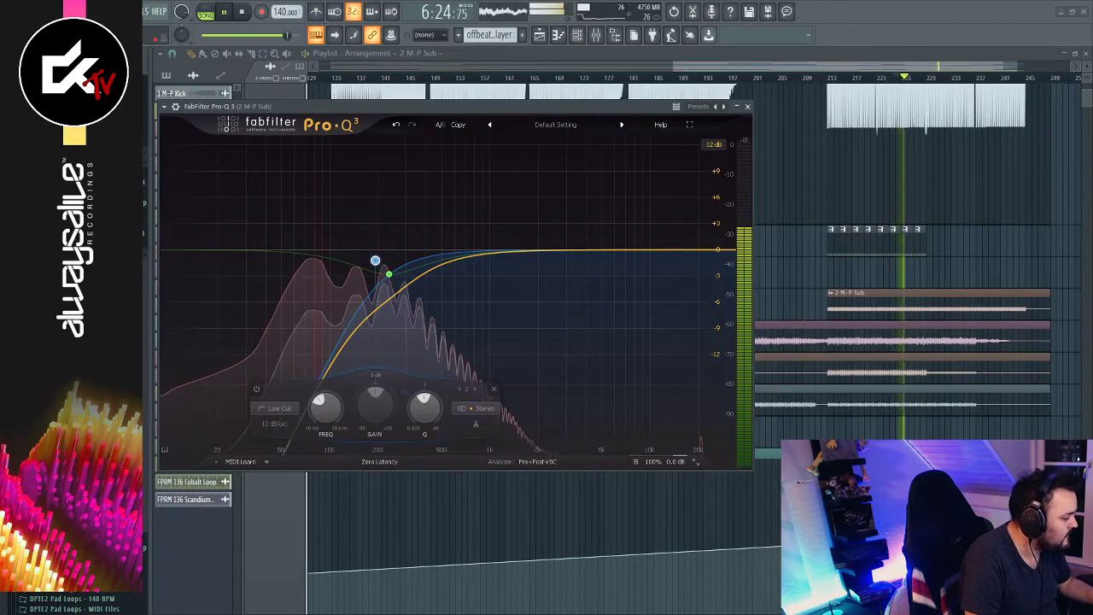
pyautogui.press('space')
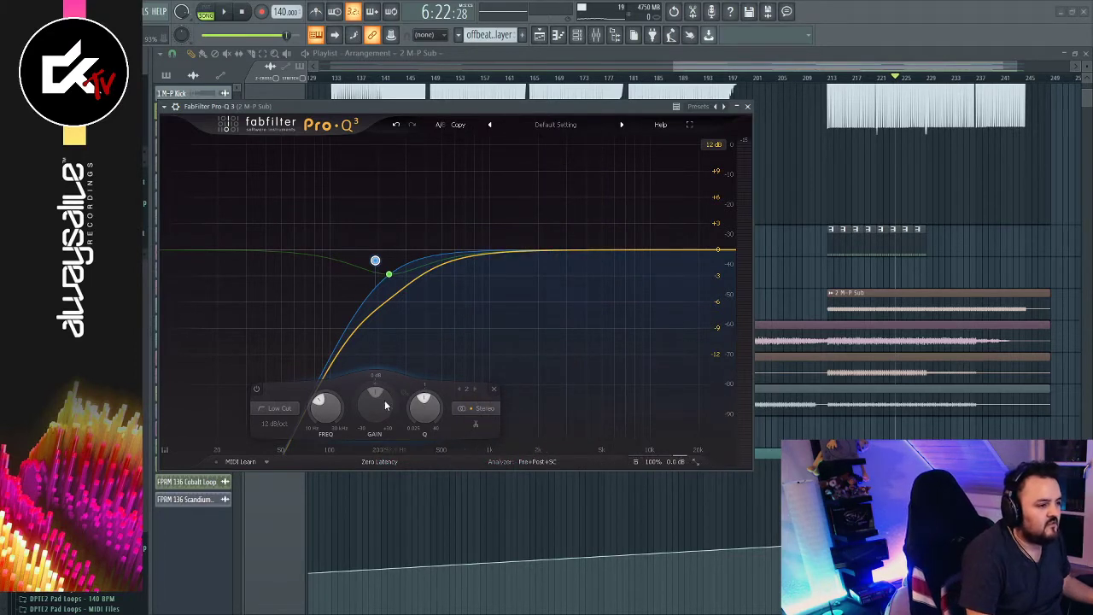
# Nudge the 2 M-P Sub low cut slightly lower in frequency and resonance during playback
pyautogui.moveTo(387, 110); pyautogui.dragTo(544, 97)
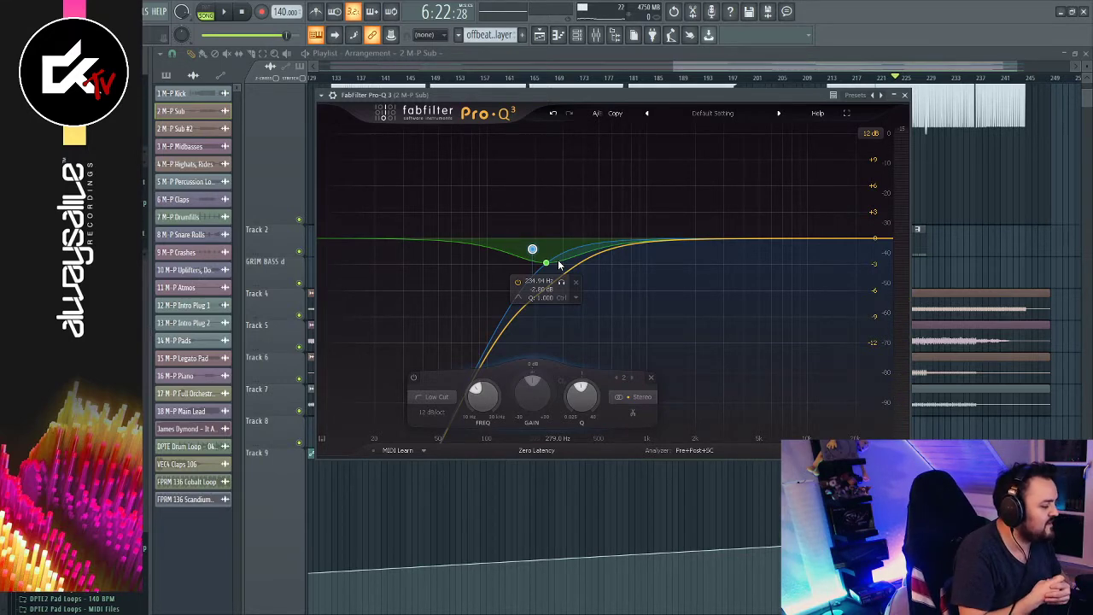
pyautogui.press('space')
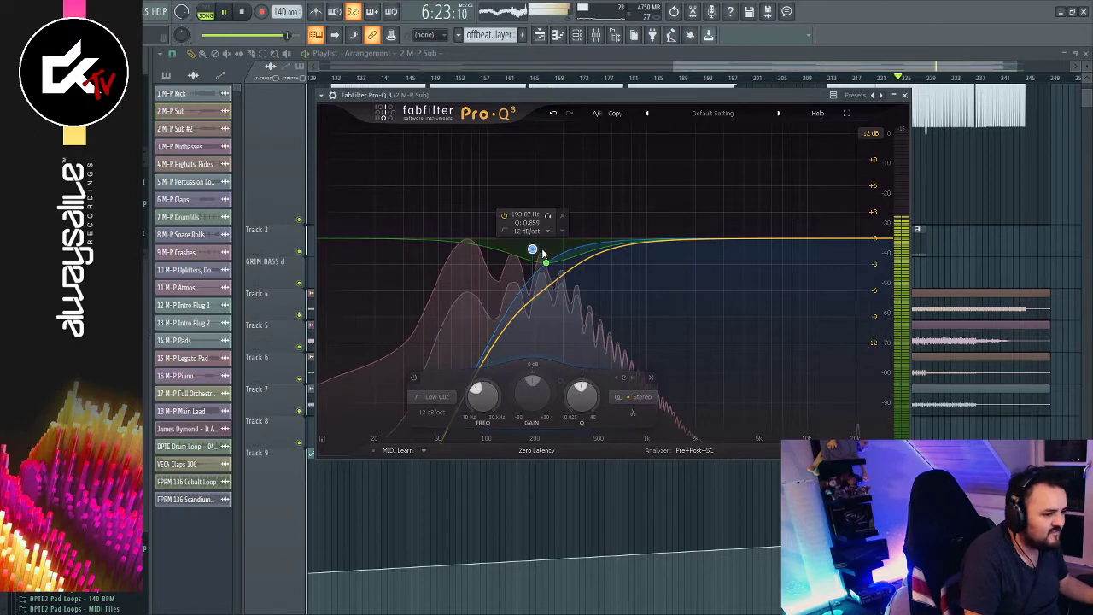
pyautogui.moveTo(534, 248)
pyautogui.mouseDown()
pyautogui.moveTo(521, 271)
pyautogui.moveTo(519, 250)
pyautogui.moveTo(497, 250)
pyautogui.moveTo(555, 250)
pyautogui.moveTo(531, 260)
pyautogui.mouseUp()
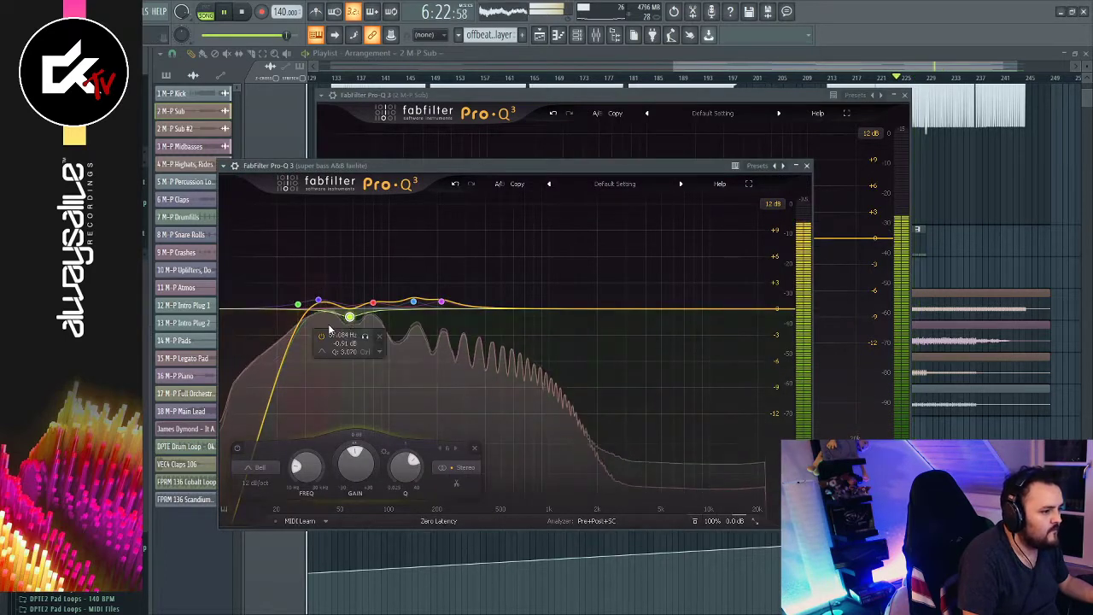
# Lower the low cut in the super bass Pro-Q 3 to about 20 Hz and close both equalizers
pyautogui.moveTo(359, 304); pyautogui.dragTo(276, 306)
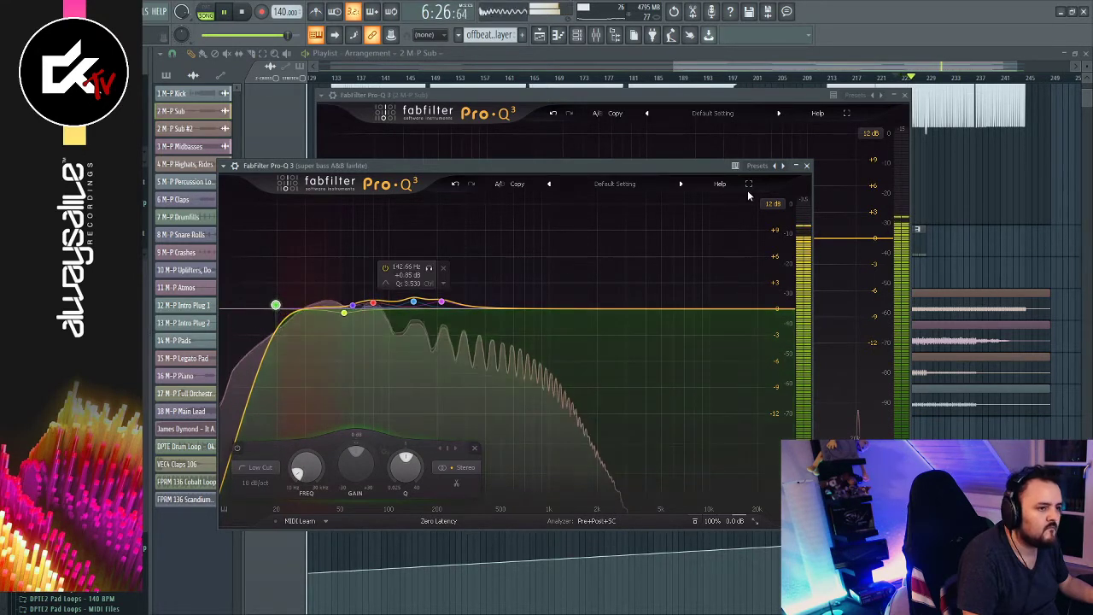
pyautogui.click(806, 165)
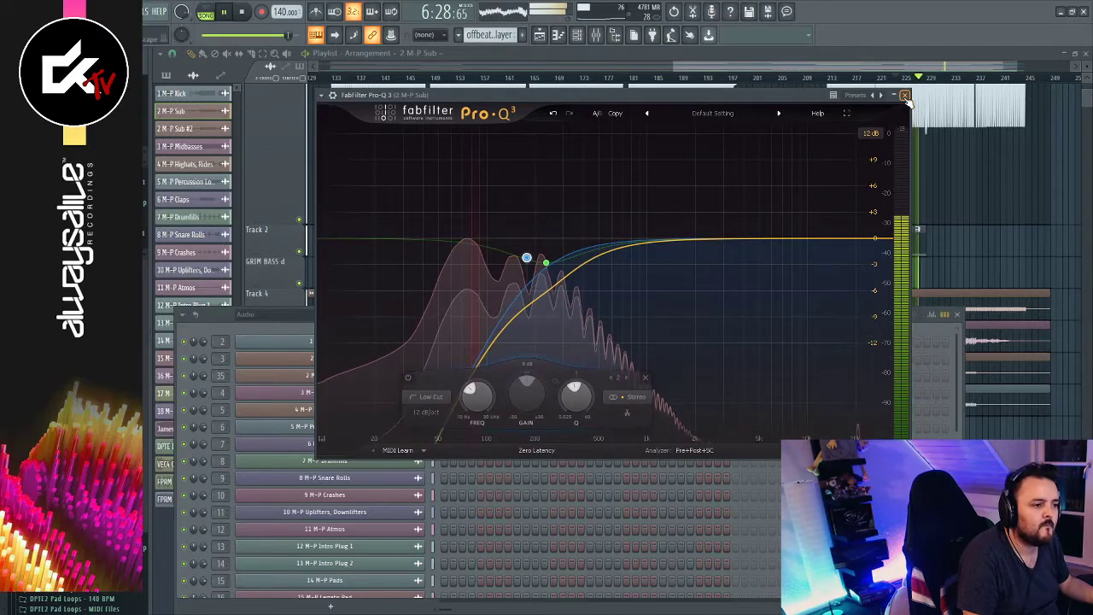
pyautogui.click(904, 94)
# Copy the offbeat layer clip on GRIM BASS d to bar 213 and repeat it continuously up to bar 229
pyautogui.click(830, 78)
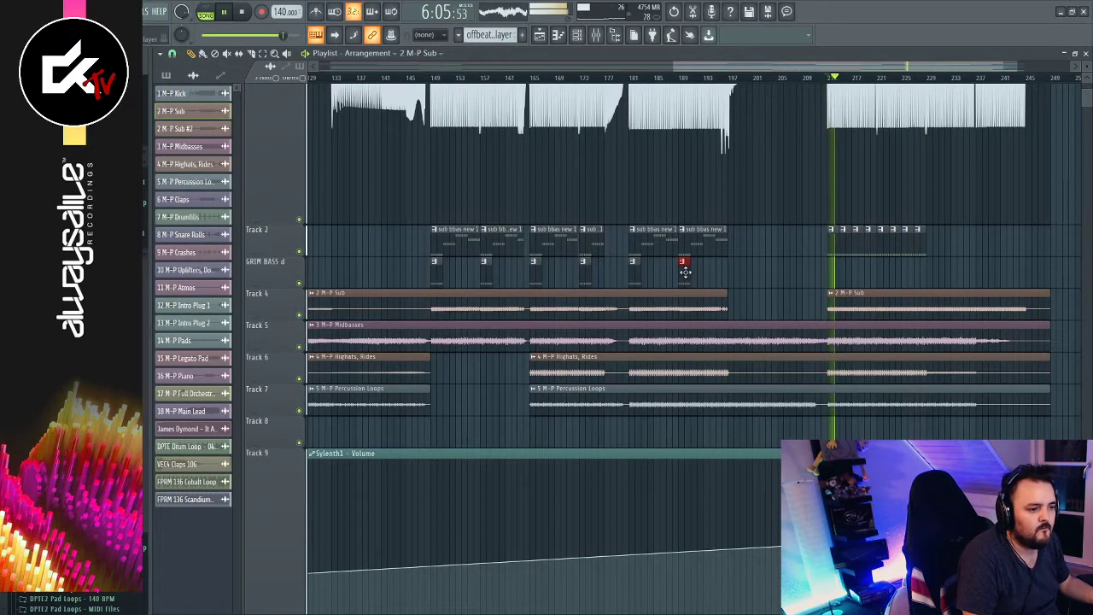
pyautogui.moveTo(684, 271); pyautogui.dragTo(869, 278)
pyautogui.moveTo(925, 256)
pyautogui.mouseDown()
pyautogui.moveTo(811, 289)
pyautogui.moveTo(886, 279)
pyautogui.mouseUp()
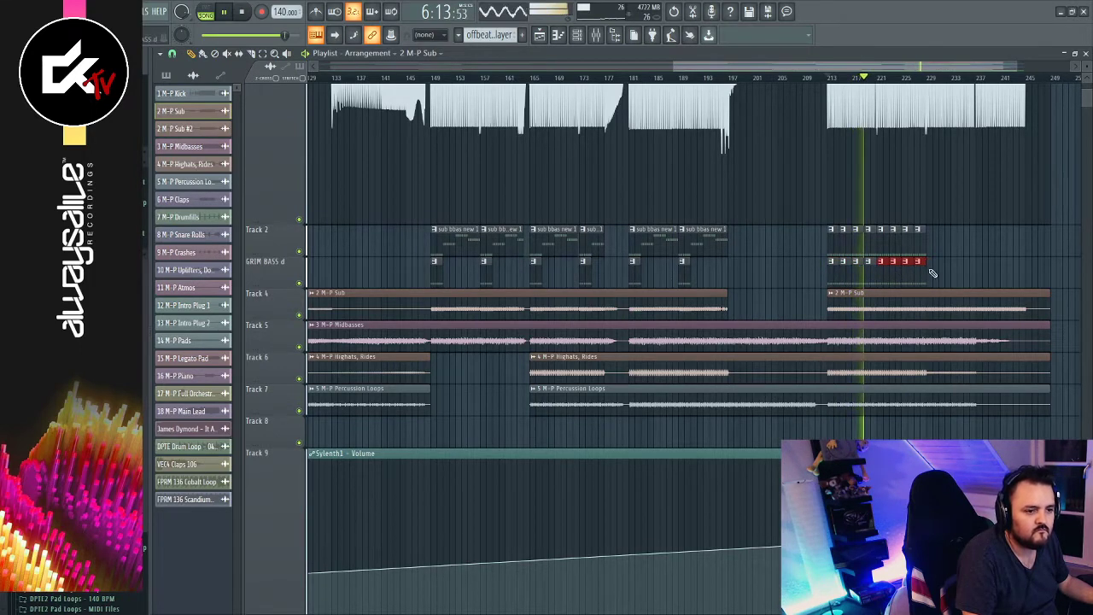
# Try extending the Track 2 and GRIM BASS d clips from bar 229 to 237, and delete the added copies
pyautogui.click(931, 78)
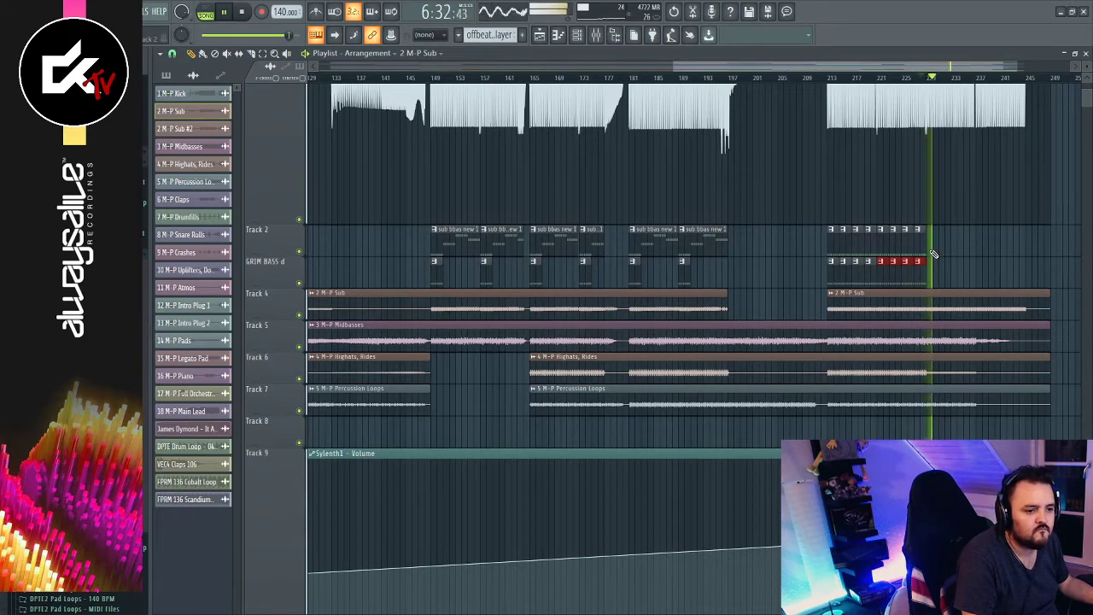
pyautogui.moveTo(944, 224)
pyautogui.mouseDown()
pyautogui.moveTo(886, 256)
pyautogui.moveTo(934, 247)
pyautogui.mouseUp()
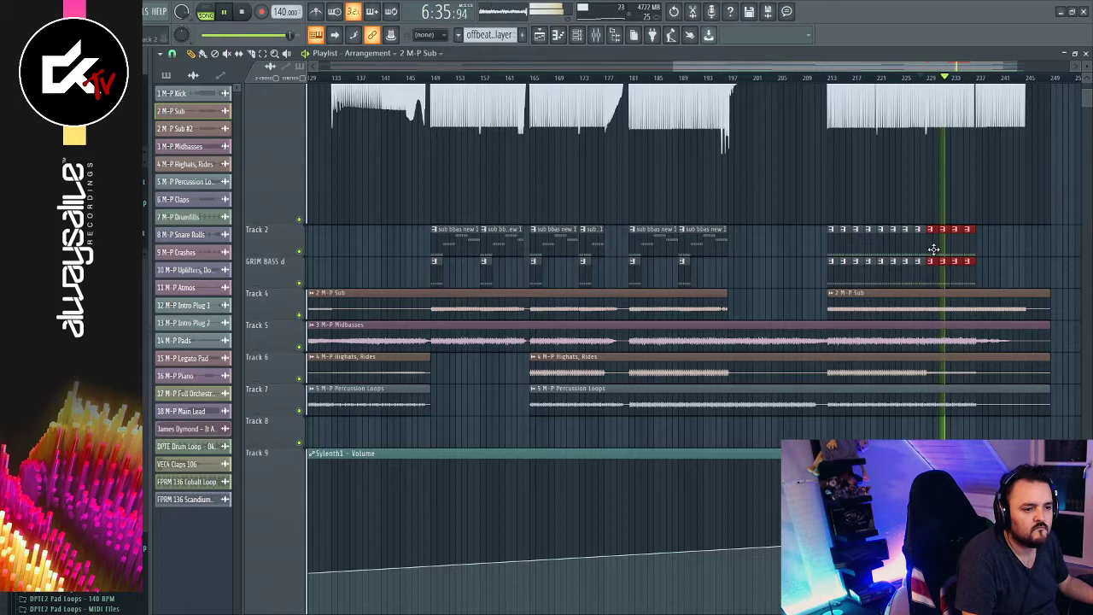
pyautogui.click(975, 79)
pyautogui.scroll(3, 1053, 245)
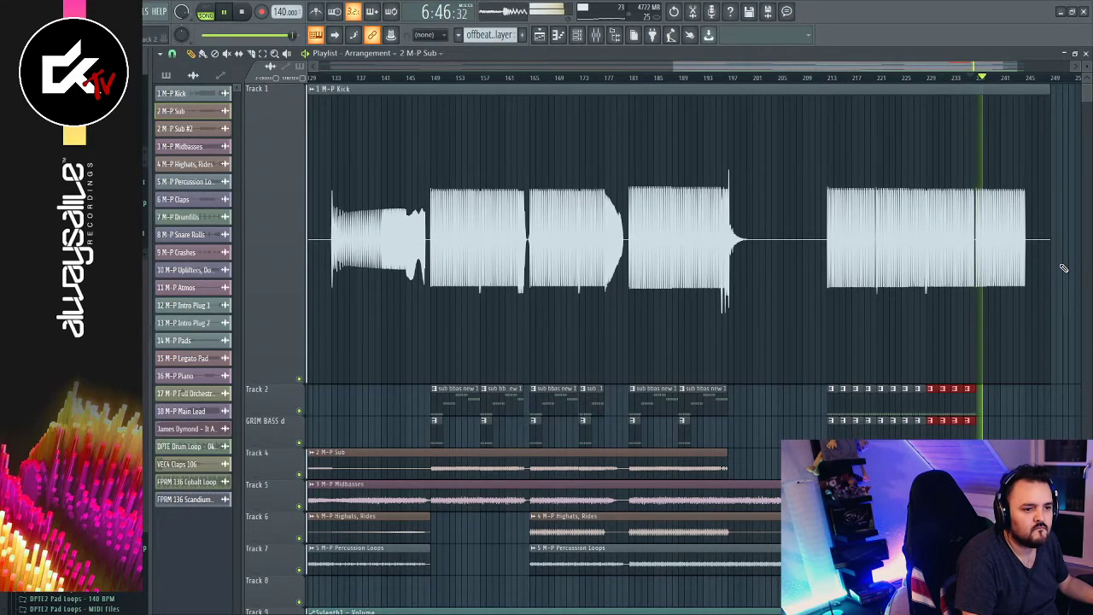
pyautogui.scroll(-3, 1063, 268)
pyautogui.press('Delete')
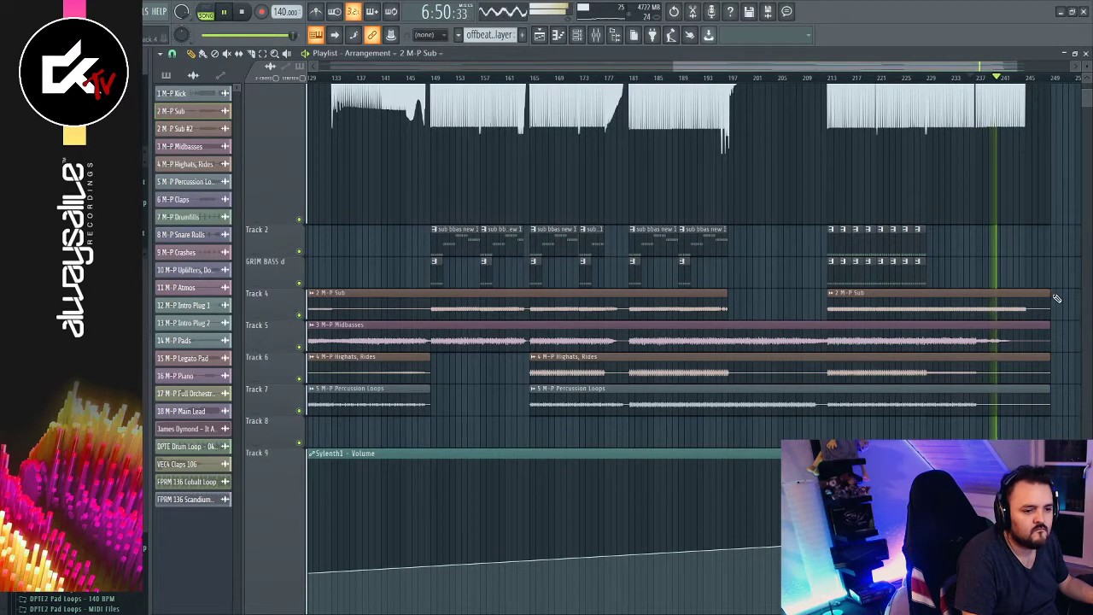
# Trim the last 2 M-P Sub clip on Track 4 to end at bar 229, and audition the ending and bar 213 onward
pyautogui.moveTo(1057, 298); pyautogui.dragTo(927, 299)
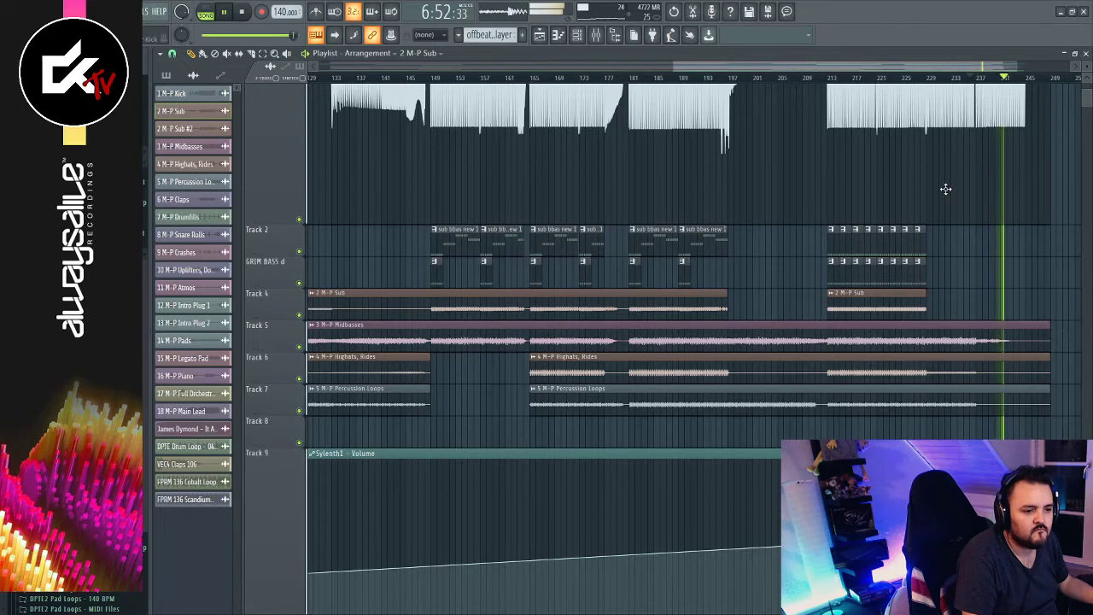
pyautogui.click(925, 78)
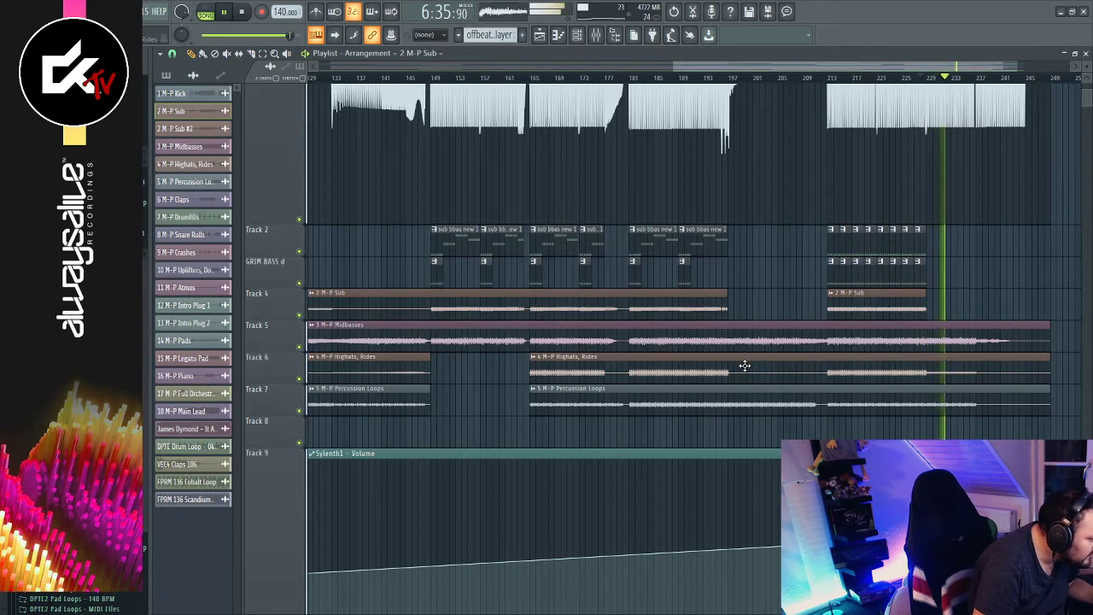
pyautogui.press('space')
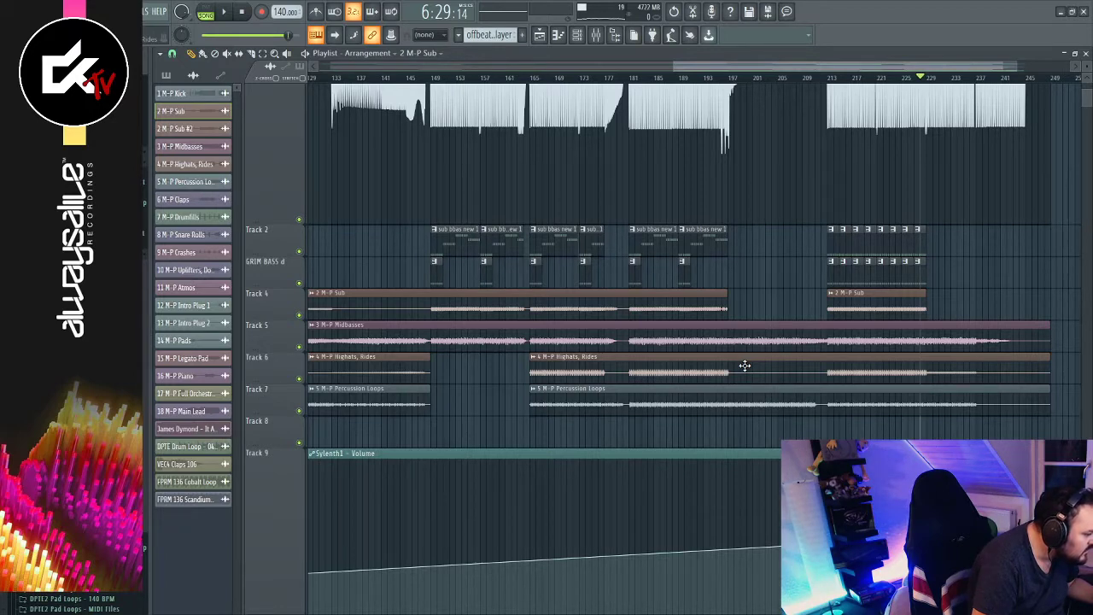
pyautogui.press('space')
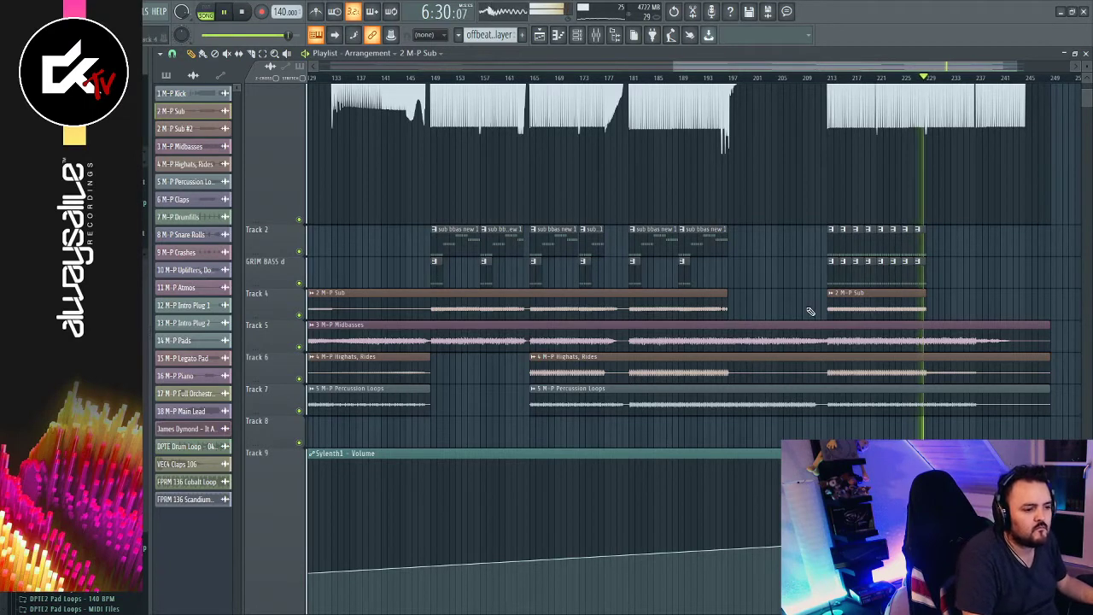
pyautogui.click(827, 78)
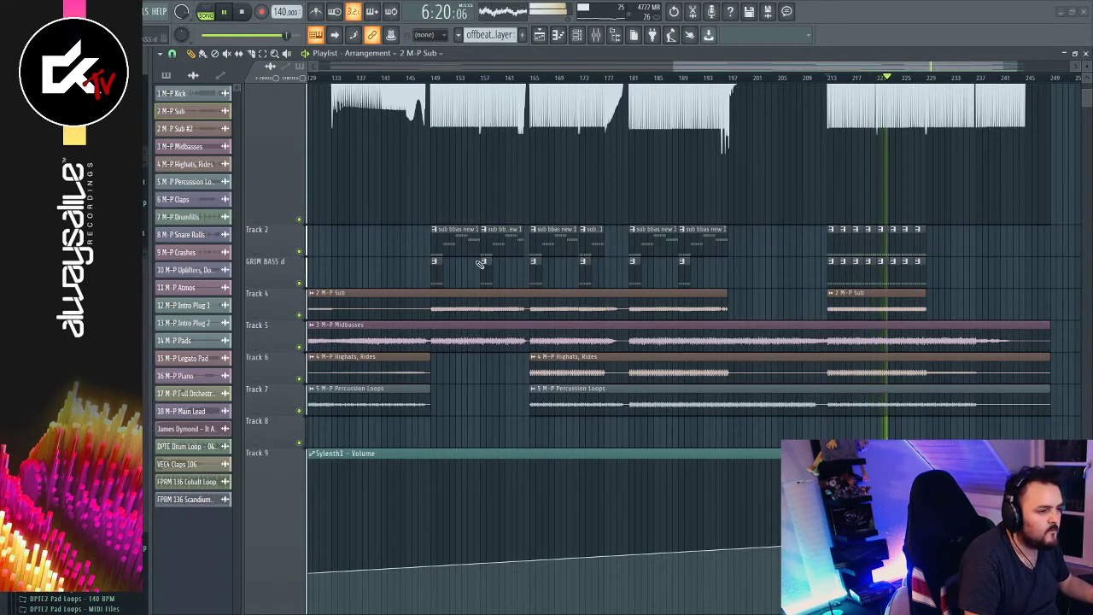
# Audition the track from bar 165, solo the 18 M-P Main Lead on Track 27, and insert an empty track below it
pyautogui.click(537, 77)
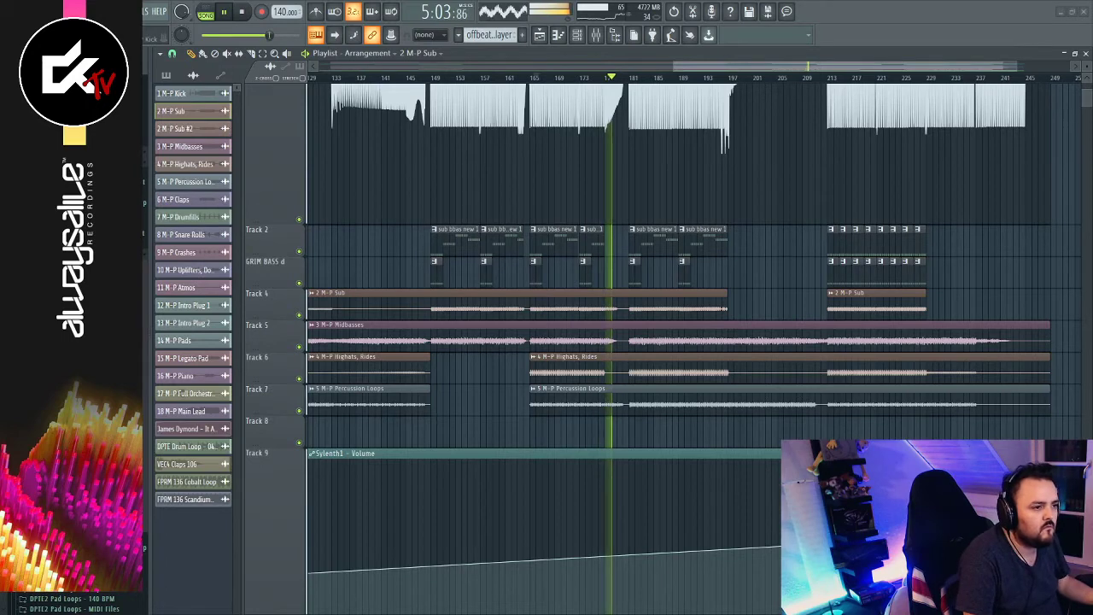
pyautogui.press('space')
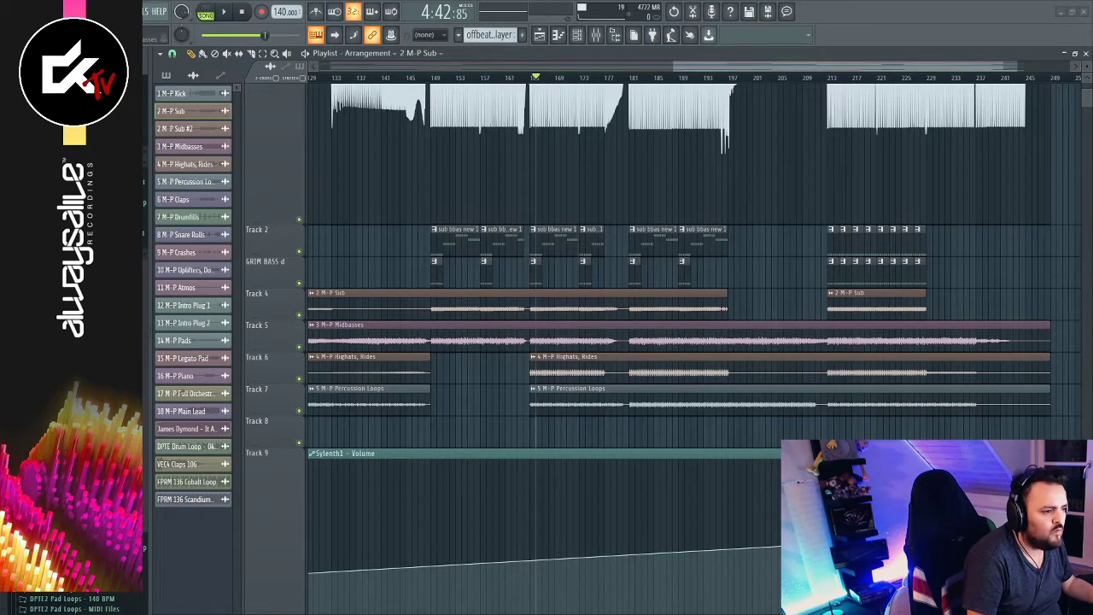
pyautogui.scroll(-5, 692, 342)
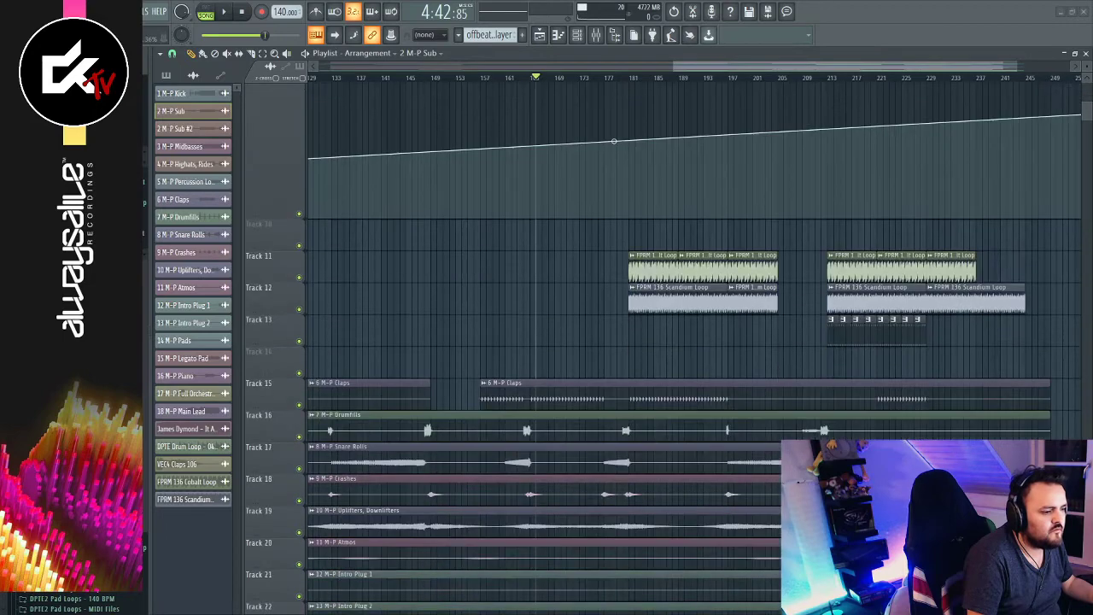
pyautogui.scroll(-4, 691, 342)
pyautogui.scroll(-2, 692, 341)
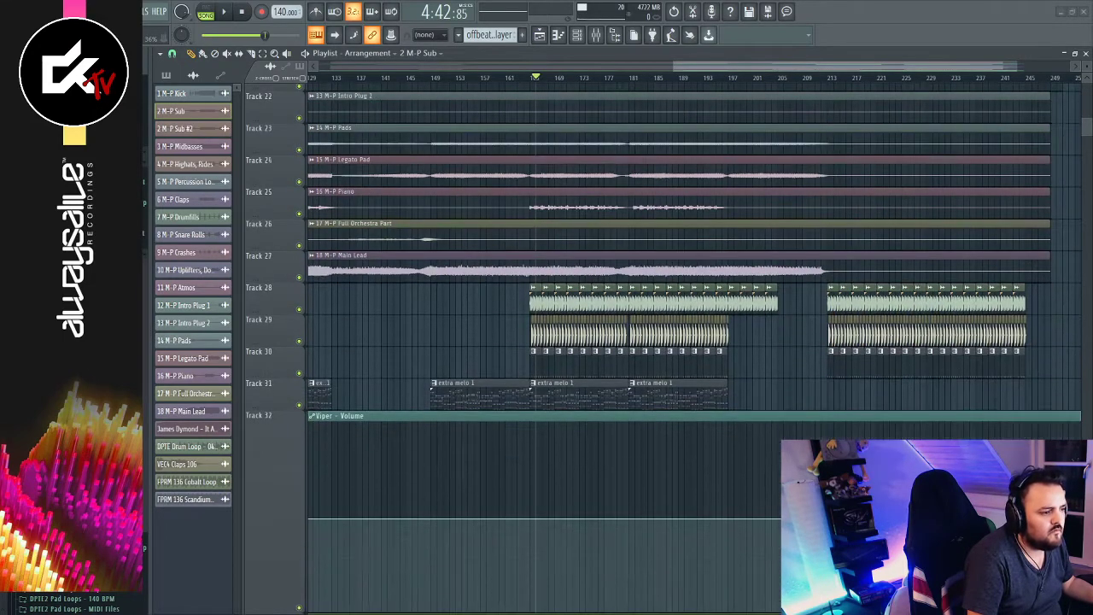
pyautogui.keyDown('ctrl'); pyautogui.click(299, 277); pyautogui.keyUp('ctrl')
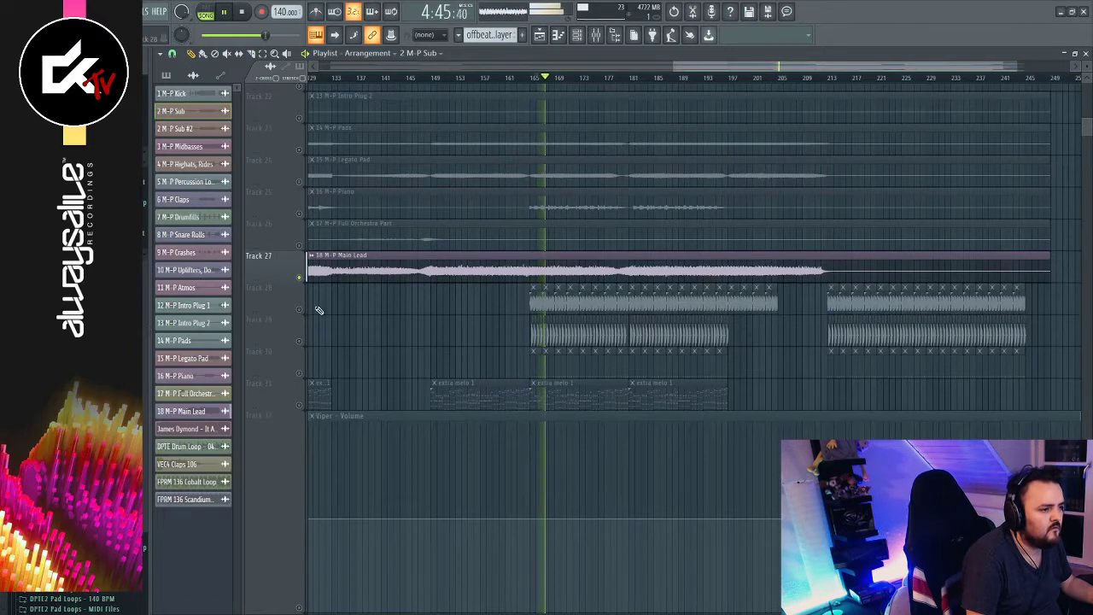
pyautogui.click(326, 489)
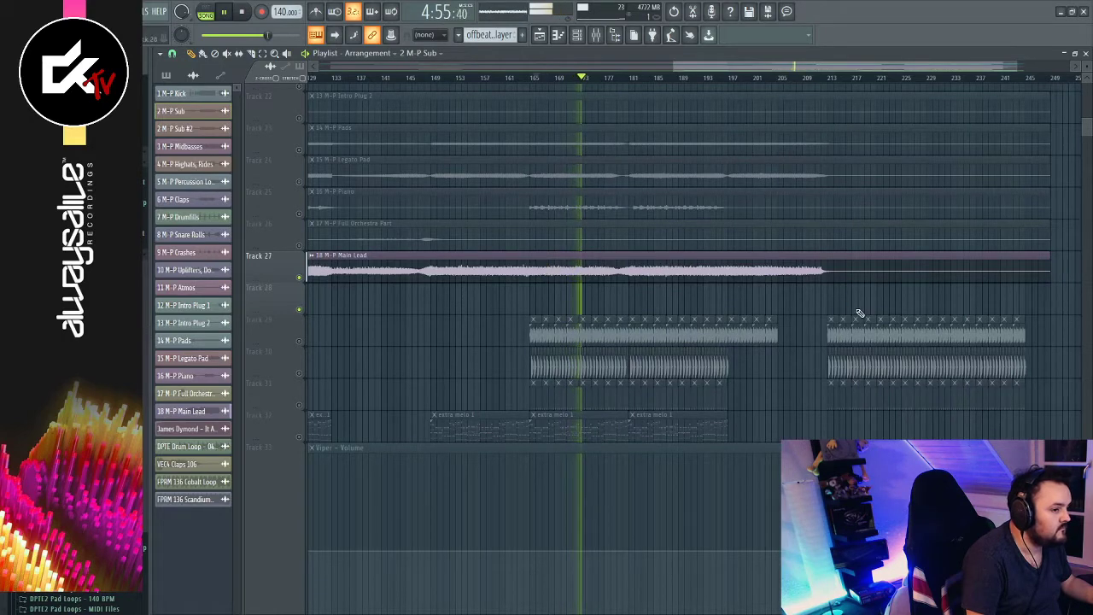
pyautogui.keyDown('ctrl'); pyautogui.click(299, 278); pyautogui.keyUp('ctrl')
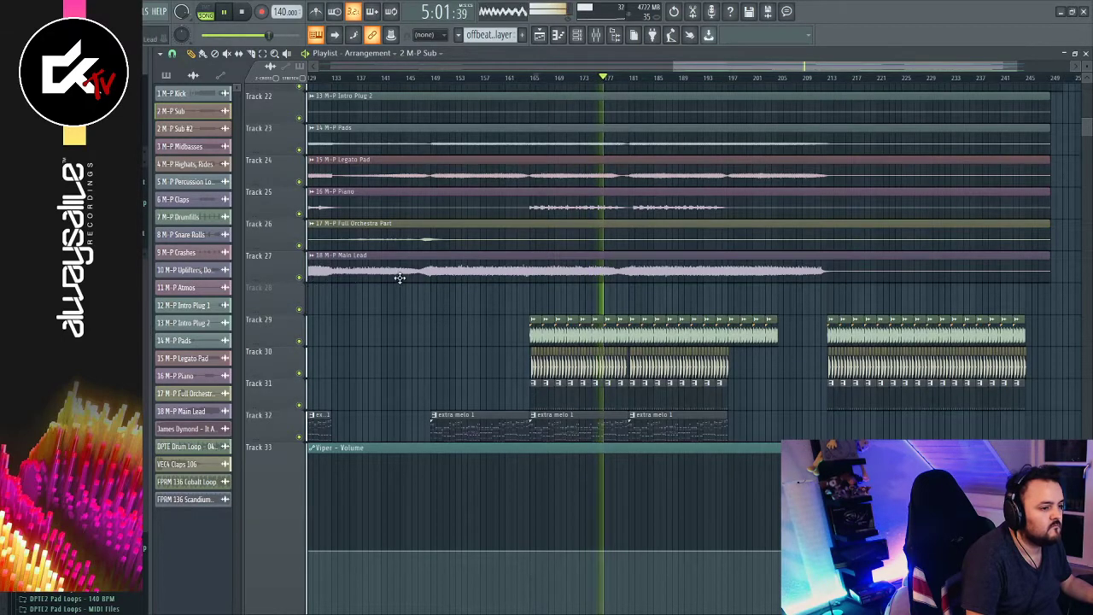
# In the soloed Main Lead's Pro-Q 3, raise the 255 Hz band to about +1 dB and the 430 Hz band to about -2 dB
pyautogui.keyDown('ctrl'); pyautogui.click(303, 277); pyautogui.keyUp('ctrl')
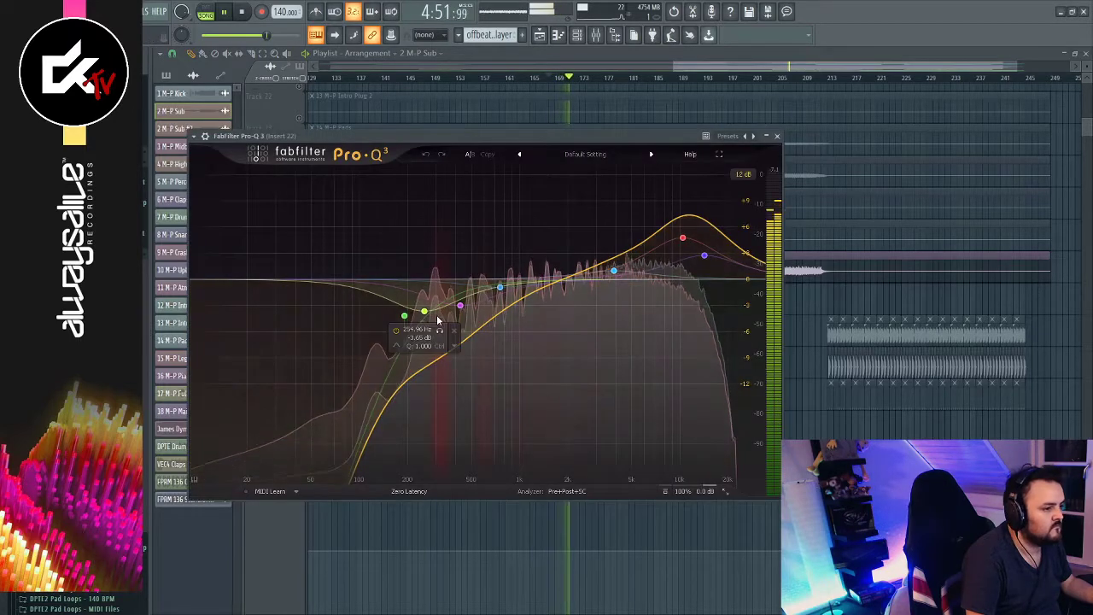
pyautogui.moveTo(422, 312); pyautogui.dragTo(422, 269)
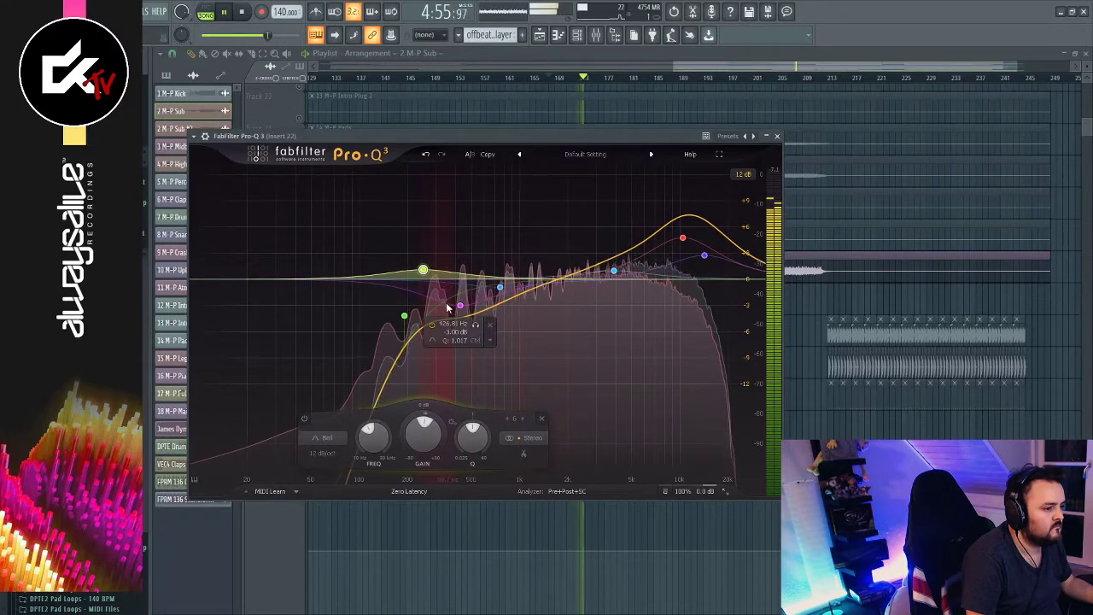
pyautogui.moveTo(460, 305)
pyautogui.mouseDown()
pyautogui.moveTo(461, 291)
pyautogui.moveTo(459, 302)
pyautogui.mouseUp()
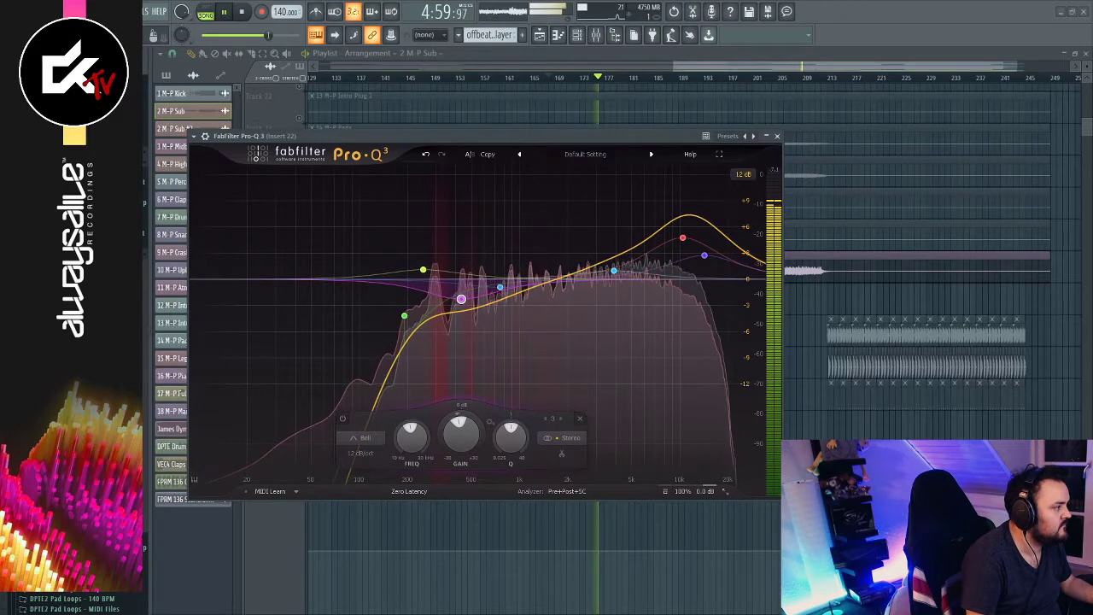
pyautogui.click(777, 137)
pyautogui.keyDown('ctrl'); pyautogui.click(299, 276); pyautogui.keyUp('ctrl')
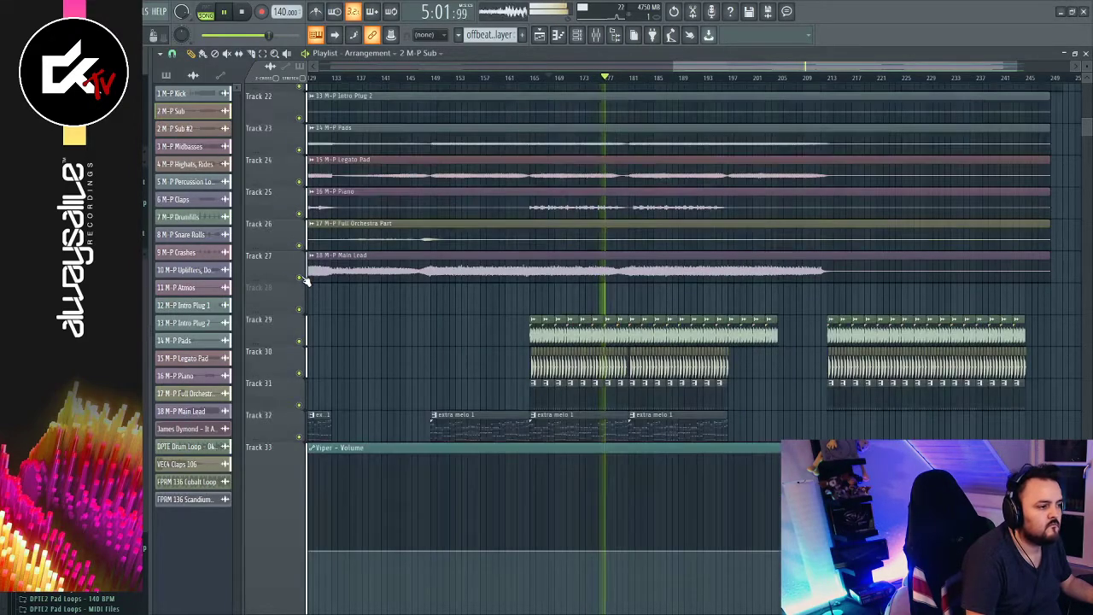
# Play the arrangement from about bar 167 and audition the 16 M-P Piano track soloed
pyautogui.click(543, 79)
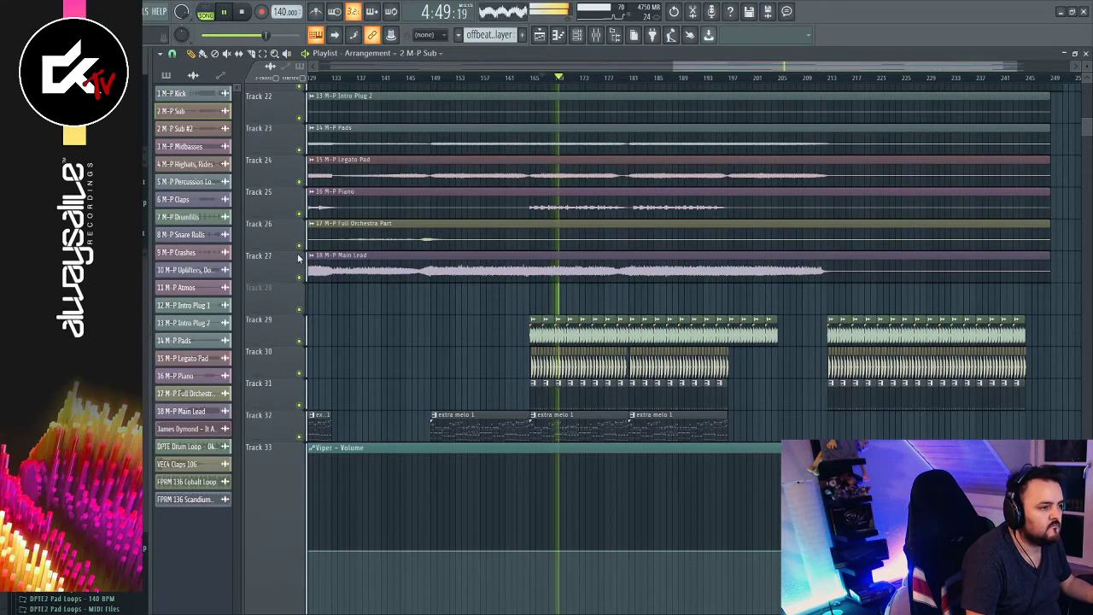
pyautogui.keyDown('ctrl'); pyautogui.click(300, 213); pyautogui.keyUp('ctrl')
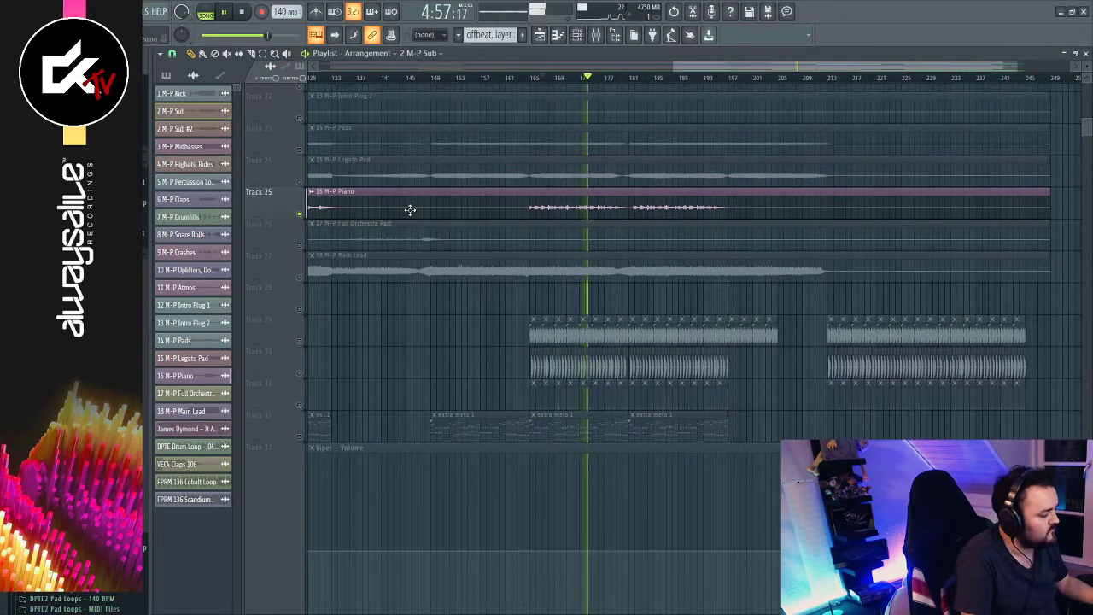
pyautogui.rightClick(299, 214)
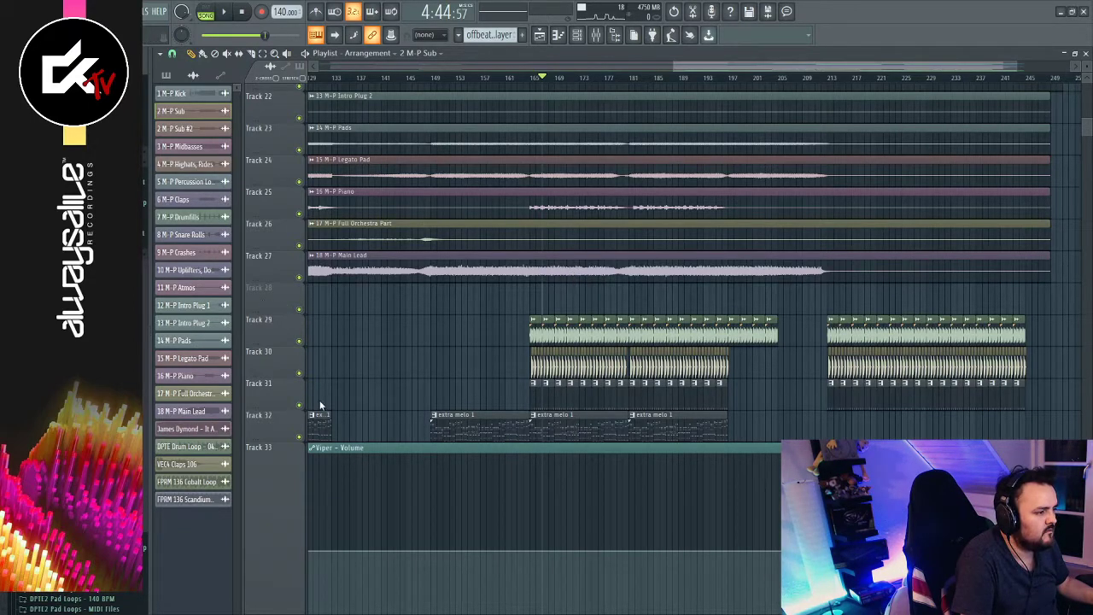
# Insert a second empty track below the Main Lead, and audition the extra melo and new junski pluck tracks soloed
pyautogui.scroll(-5, 707, 481)
pyautogui.scroll(-3, 707, 485)
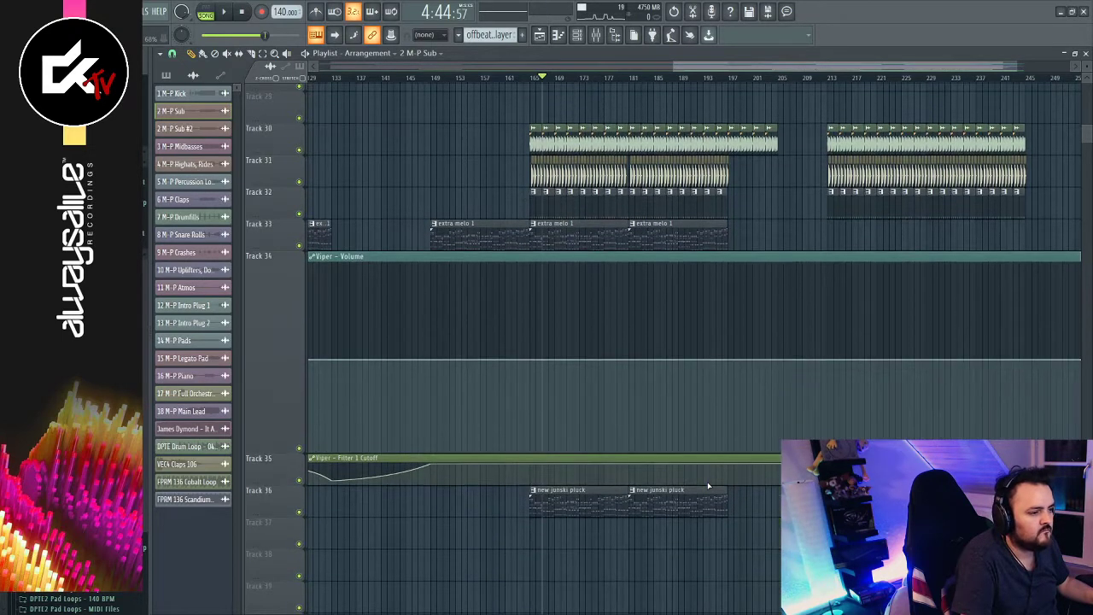
pyautogui.rightClick(300, 214)
pyautogui.press('space')
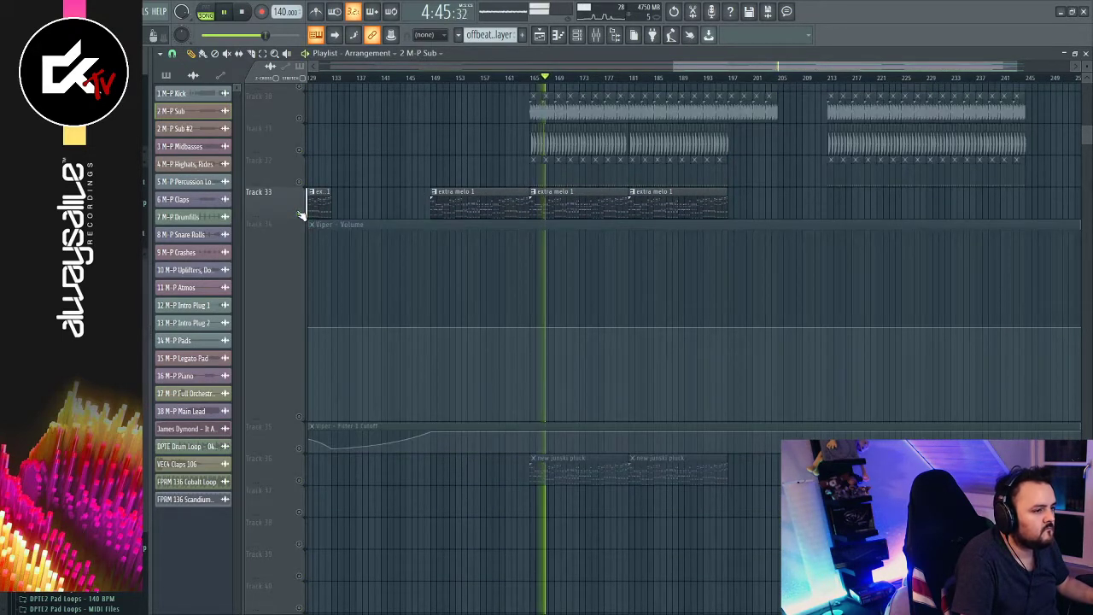
pyautogui.rightClick(300, 214)
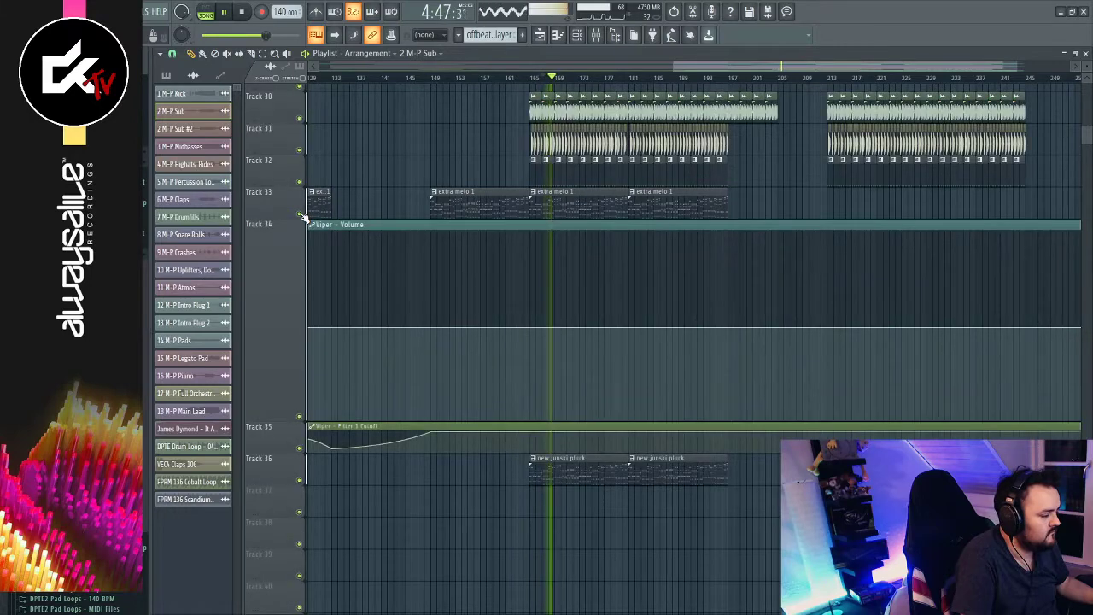
pyautogui.rightClick(300, 480)
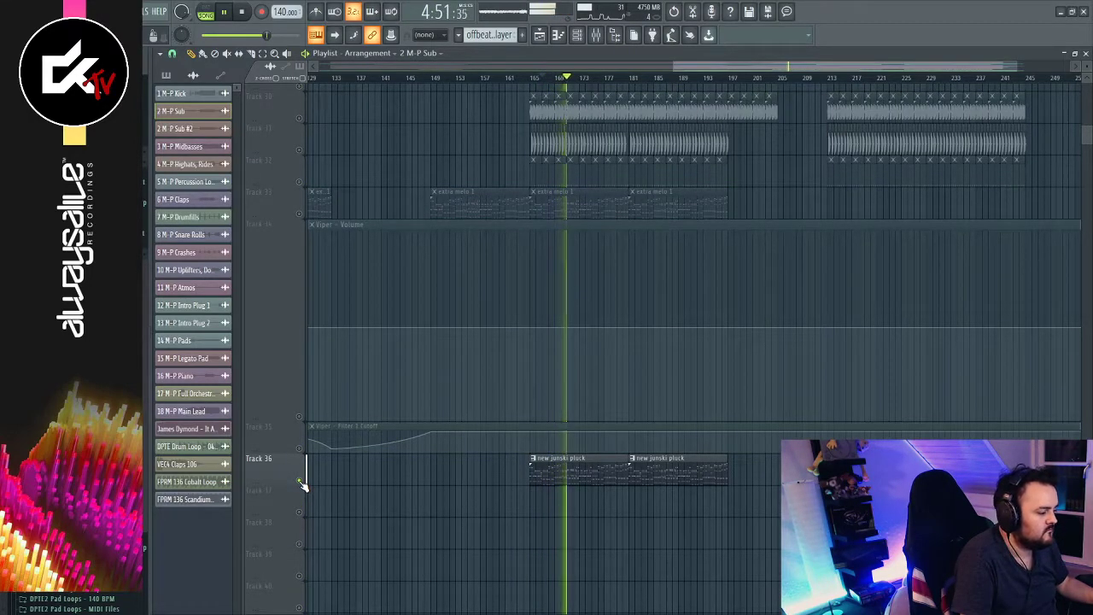
pyautogui.rightClick(300, 481)
# Look over the arrangement's tracks during playback and audition the section from bar 213
pyautogui.scroll(-5, 725, 499)
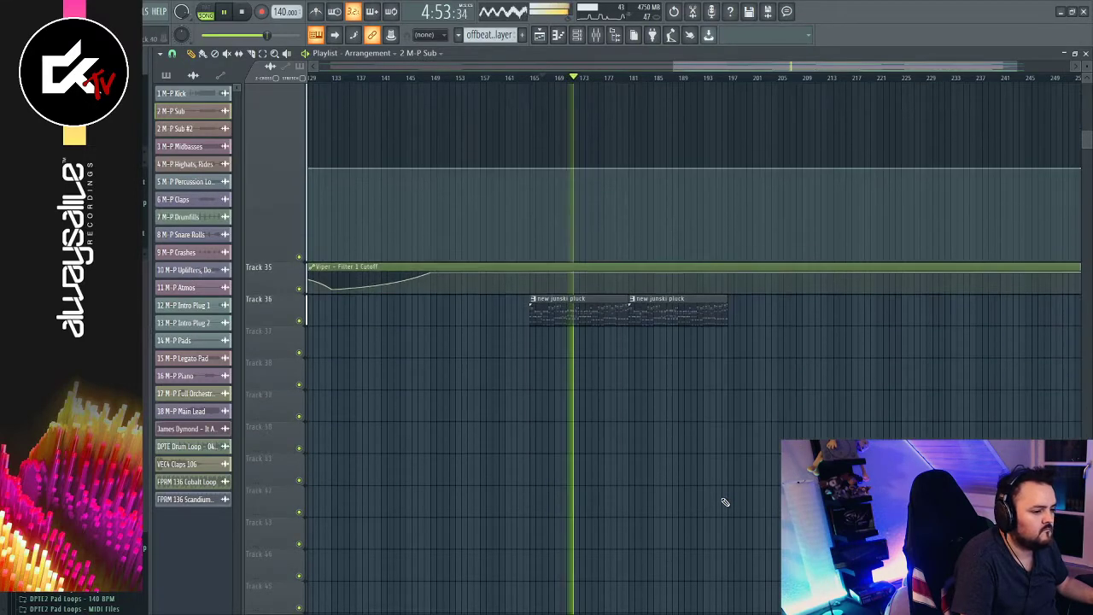
pyautogui.scroll(6, 722, 500)
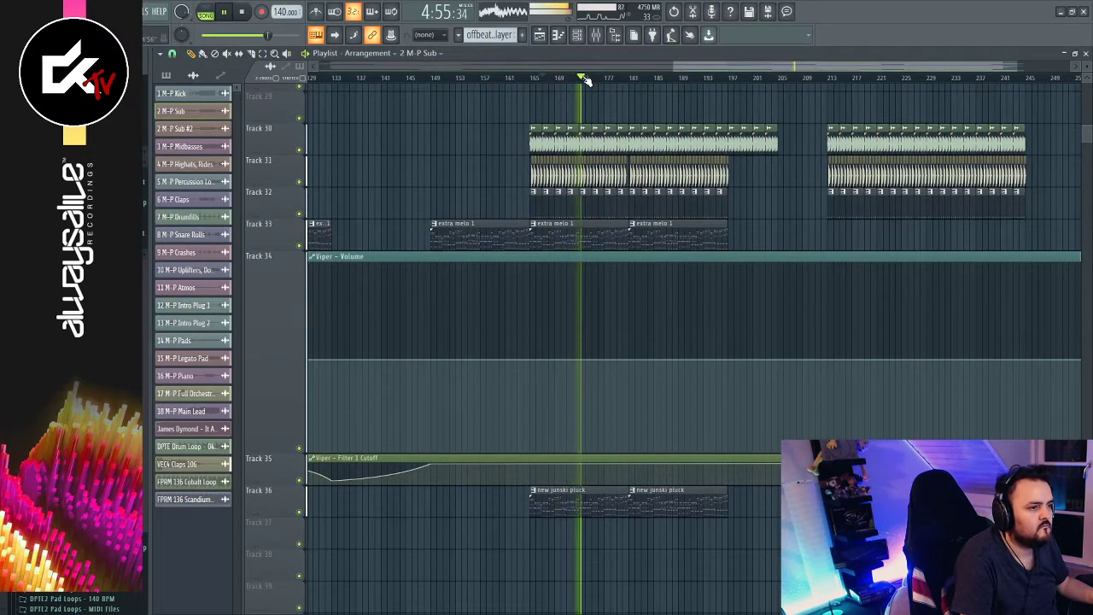
pyautogui.scroll(-3, 586, 79)
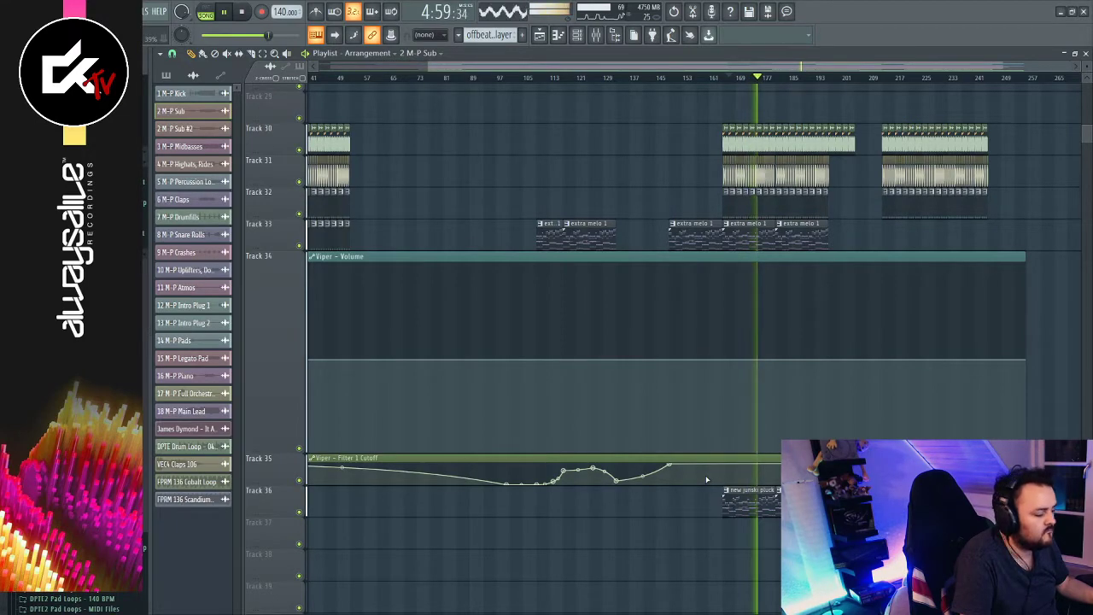
pyautogui.scroll(4, 883, 252)
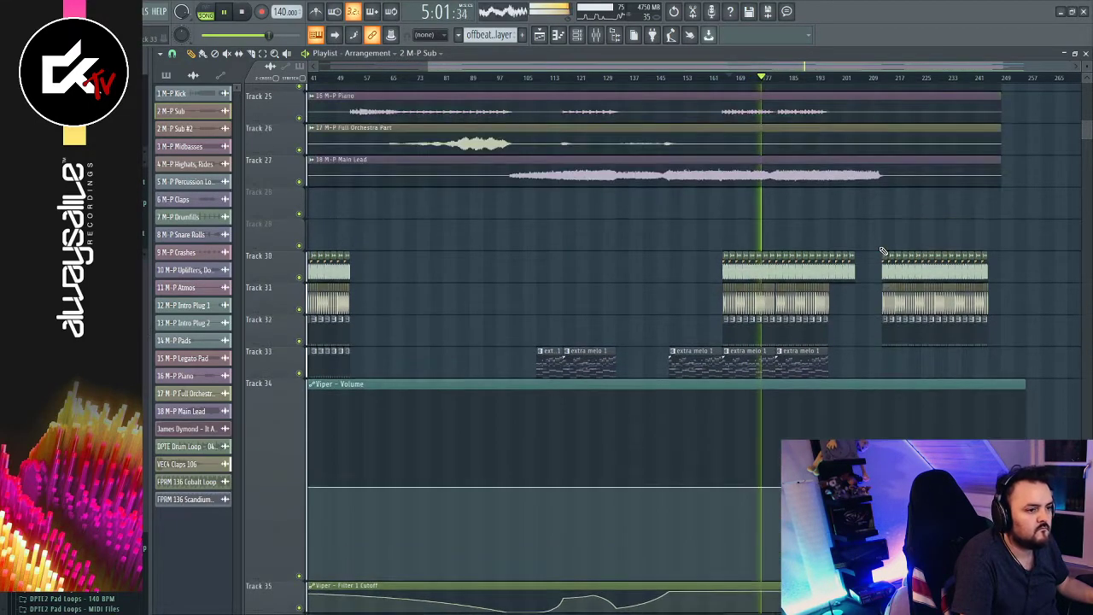
pyautogui.scroll(4, 883, 252)
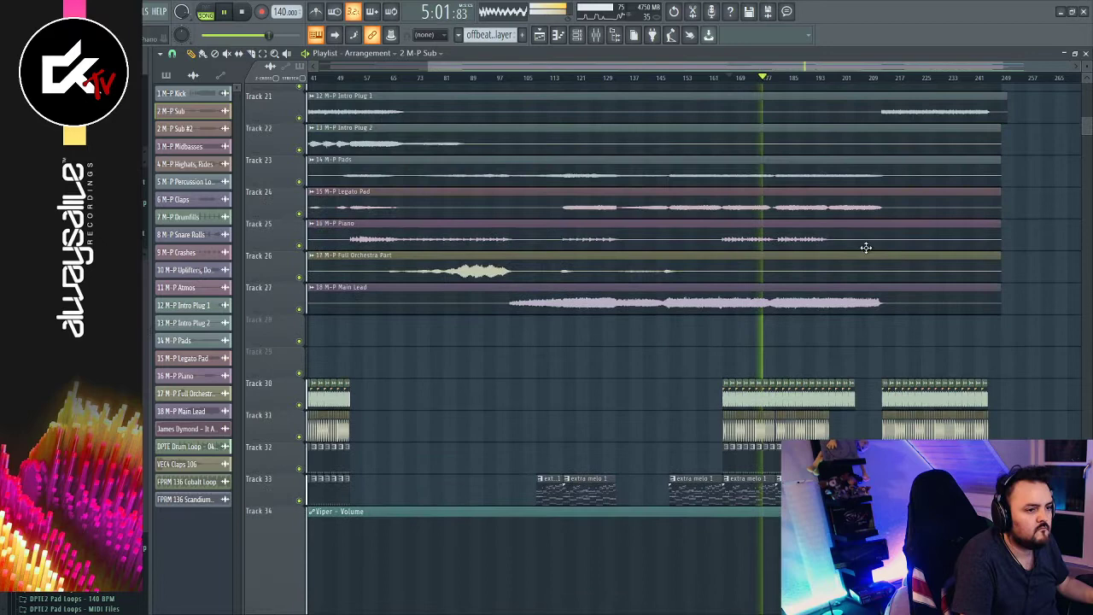
pyautogui.click(844, 79)
pyautogui.click(884, 81)
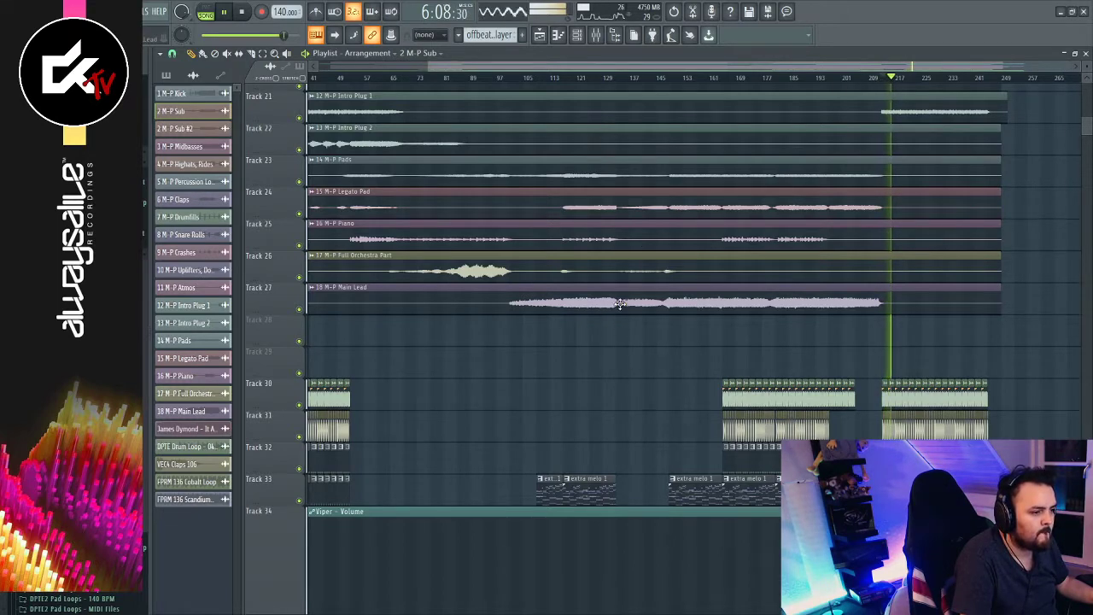
pyautogui.click(696, 78)
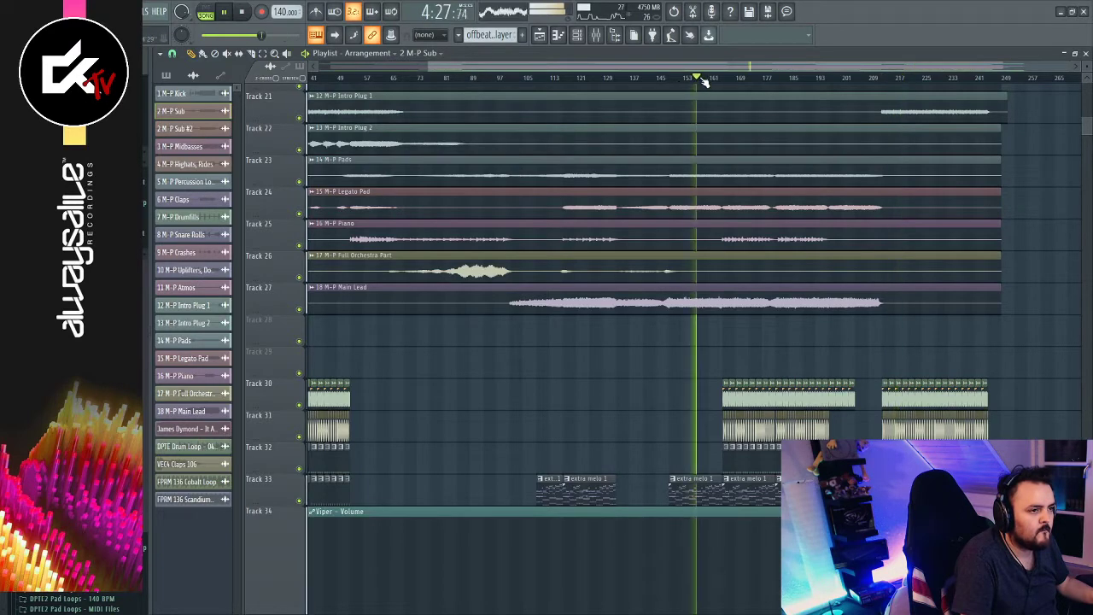
pyautogui.press('space')
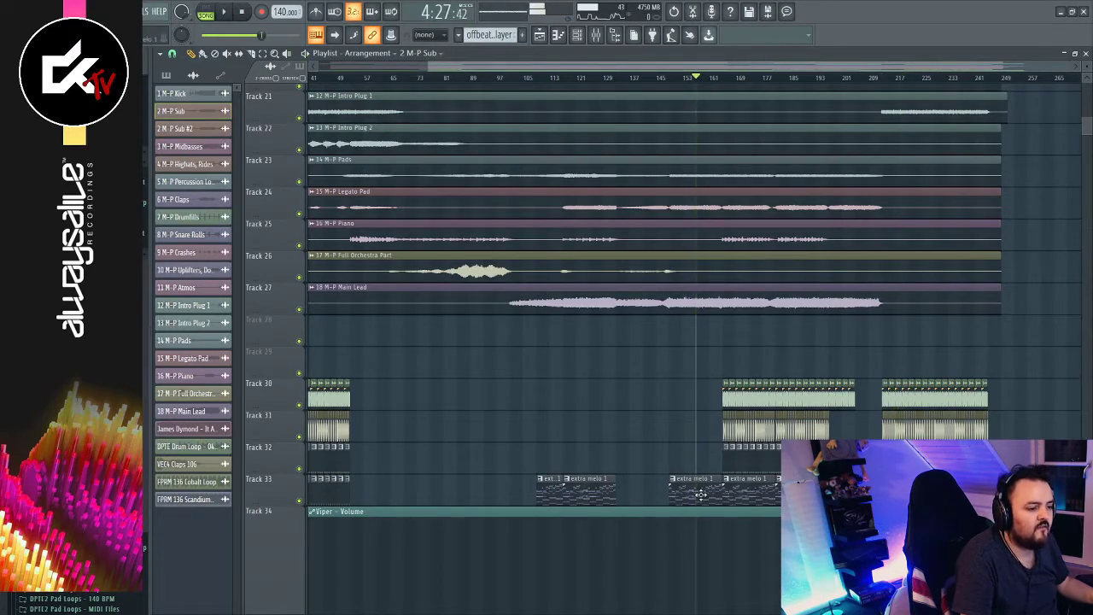
# Solo the extra melo track on Track 33, play it from about bar 164, and unsolo it
pyautogui.click(720, 78)
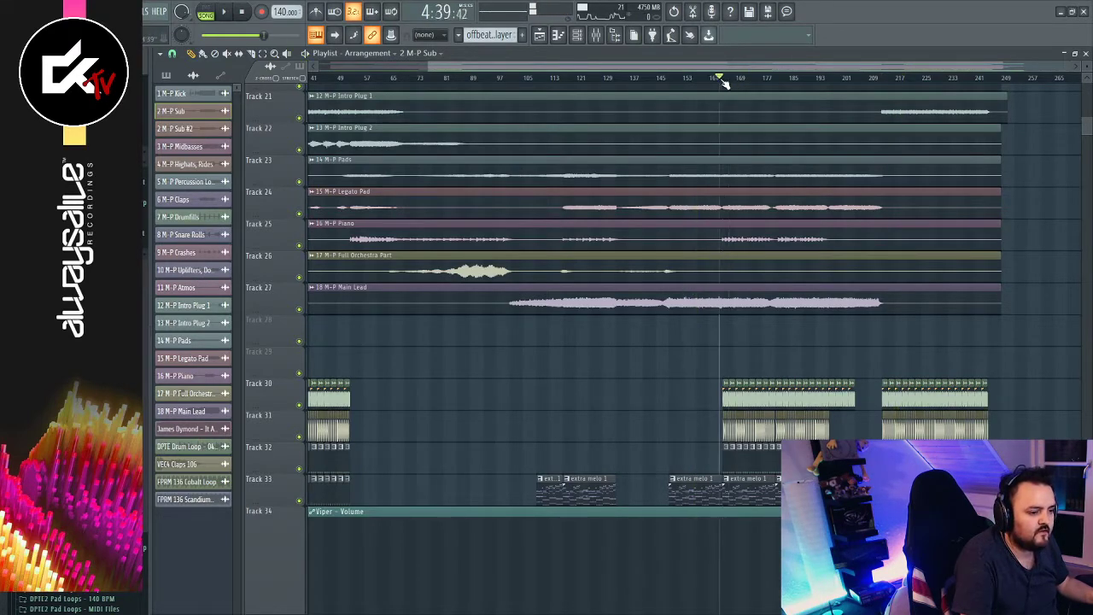
pyautogui.rightClick(301, 500)
pyautogui.press('space')
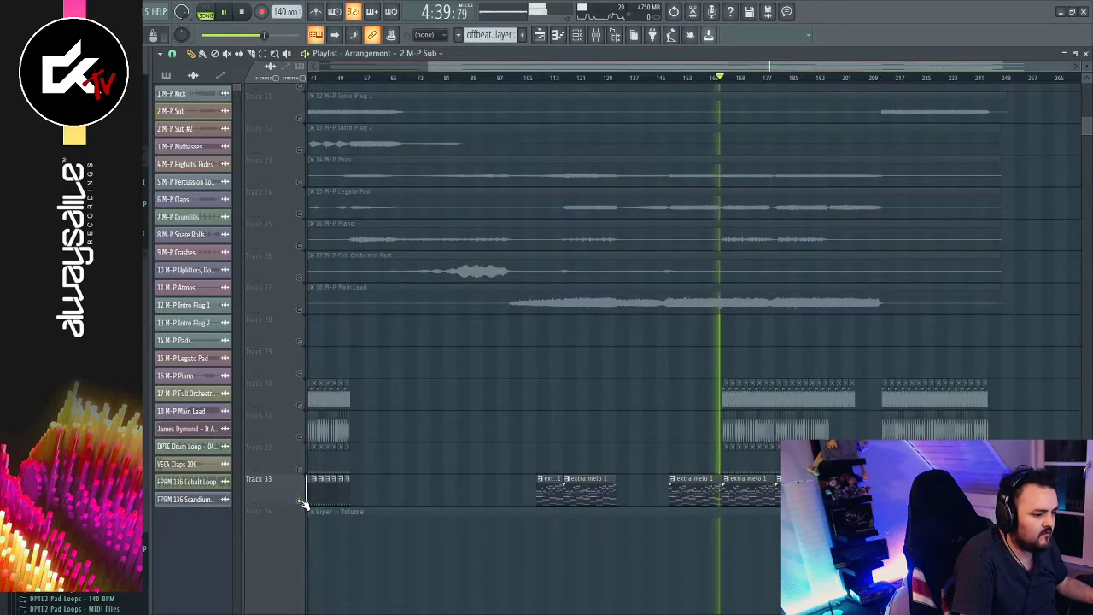
pyautogui.rightClick(301, 499)
pyautogui.press('space')
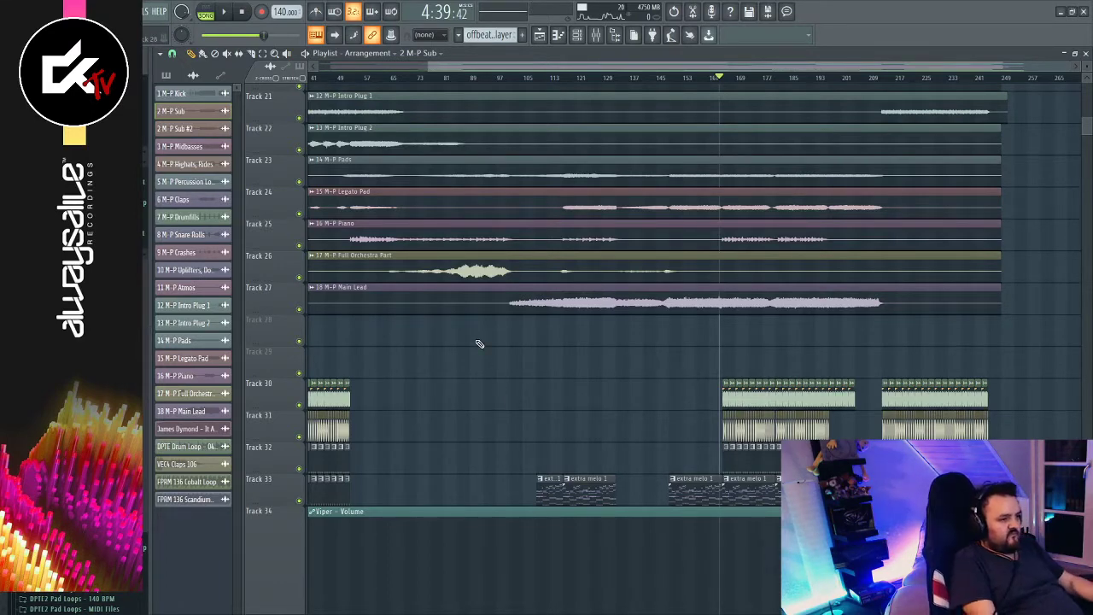
# Replay the full mix from about bar 164 several times to check how the lead enters
pyautogui.press('space')
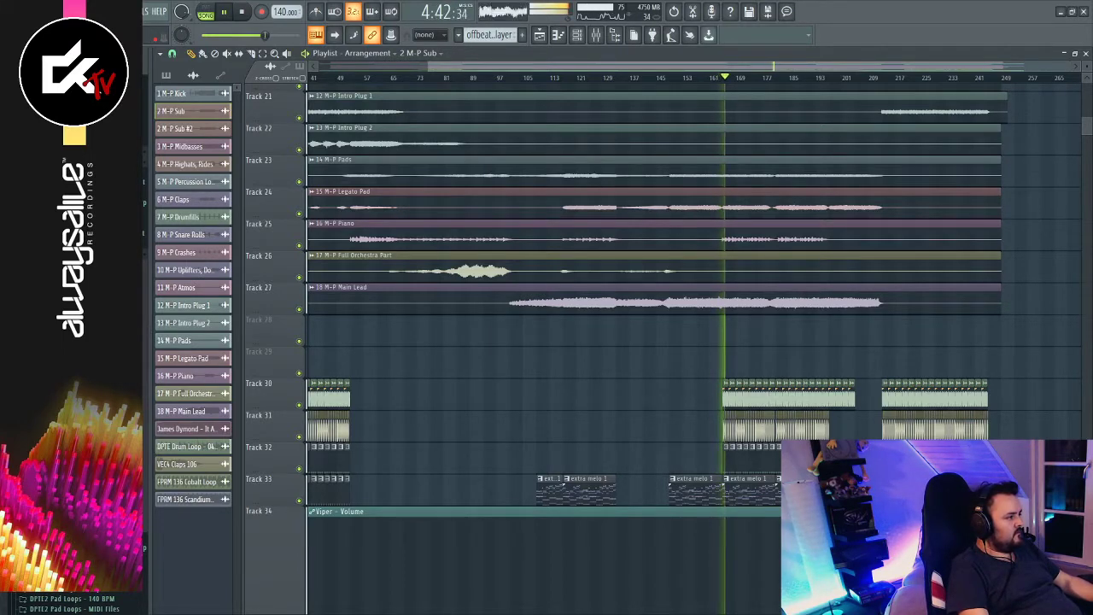
pyautogui.press('space')
pyautogui.press('space')
pyautogui.press('space')
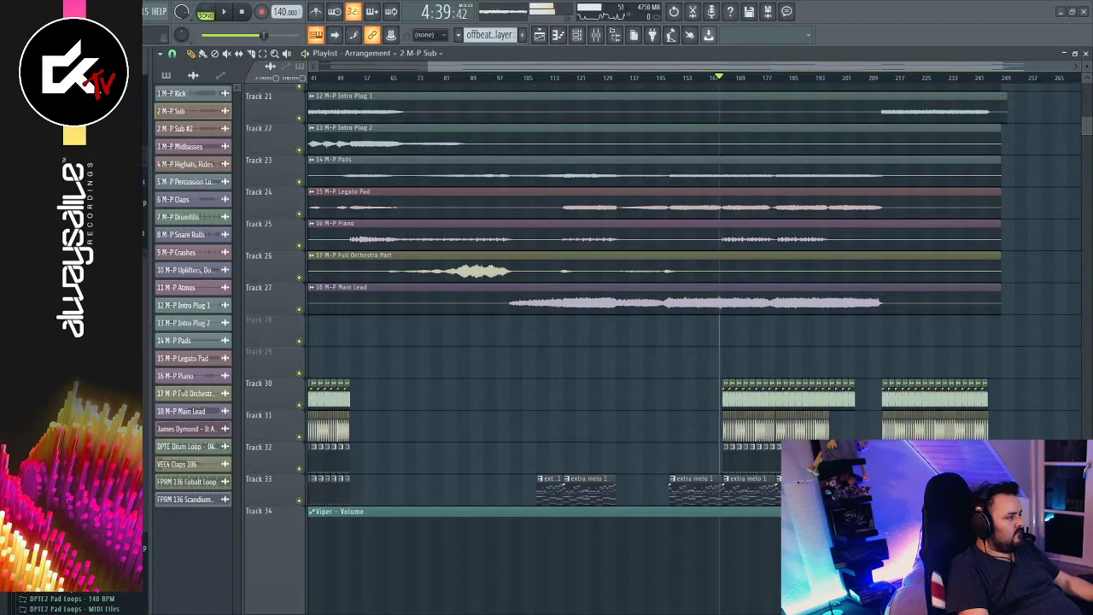
pyautogui.press('space')
pyautogui.press('space')
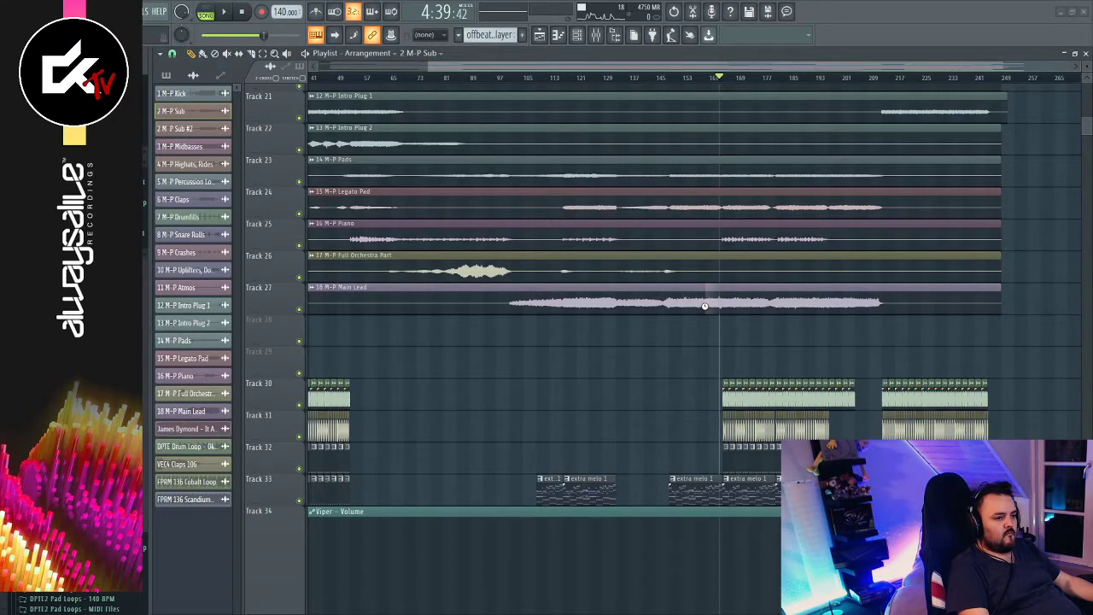
# Replace the Track 27 lead with MP- Main Lead Voice 1, audition it, and place MP- Main Lead Voice 2 on Track 28
pyautogui.press('space')
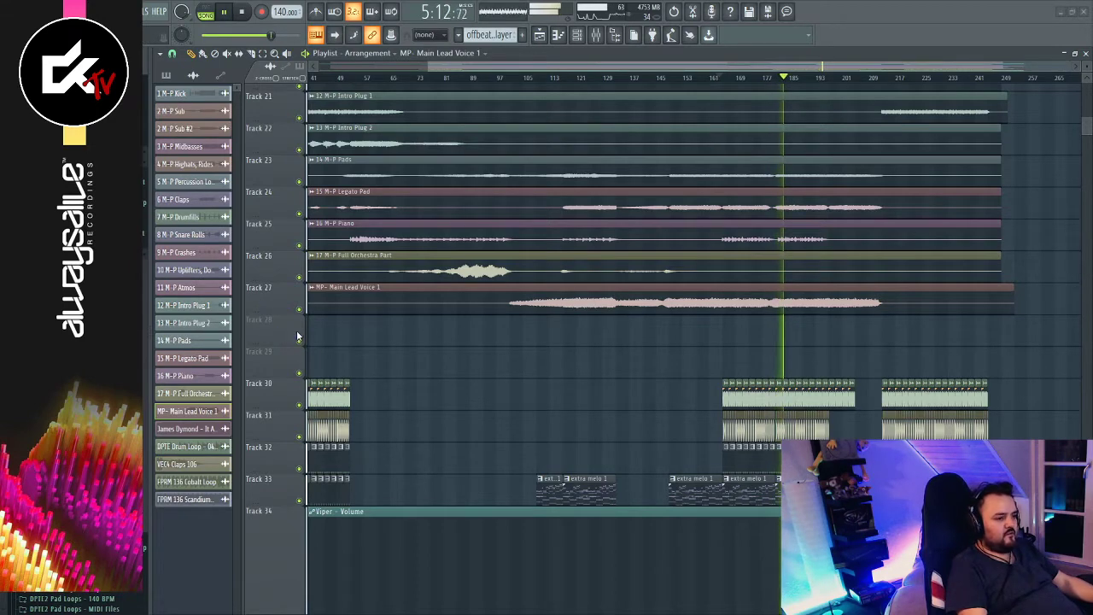
pyautogui.press('space')
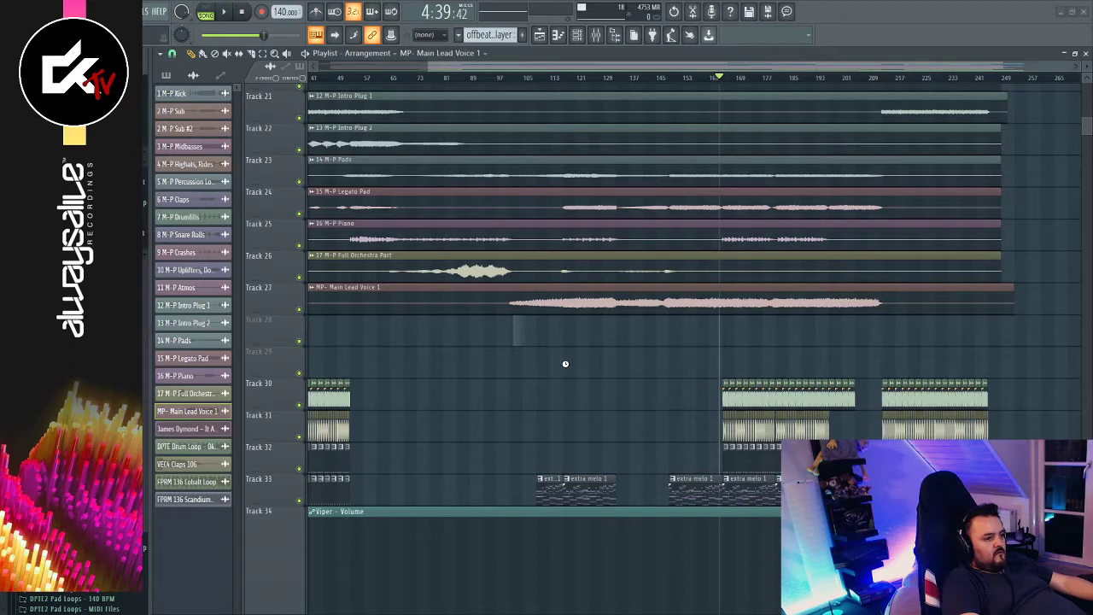
pyautogui.moveTo(721, 341); pyautogui.dragTo(400, 335)
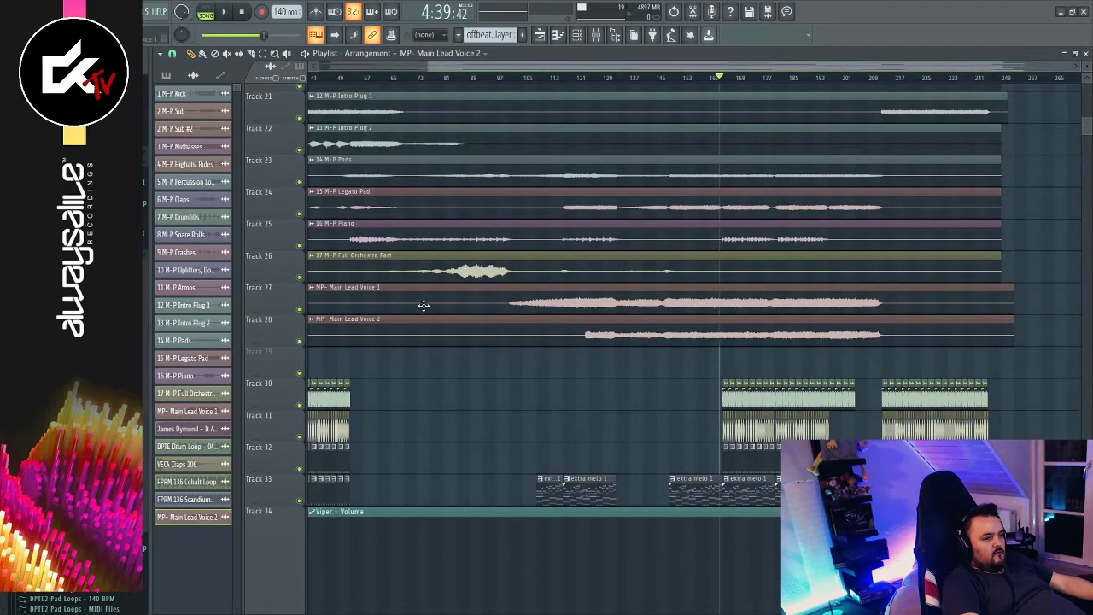
# Solo MP- Main Lead Voice 2 during playback, bring Track 27 back in alongside it, and check Voice 2's sample settings
pyautogui.rightClick(299, 341)
pyautogui.press('space')
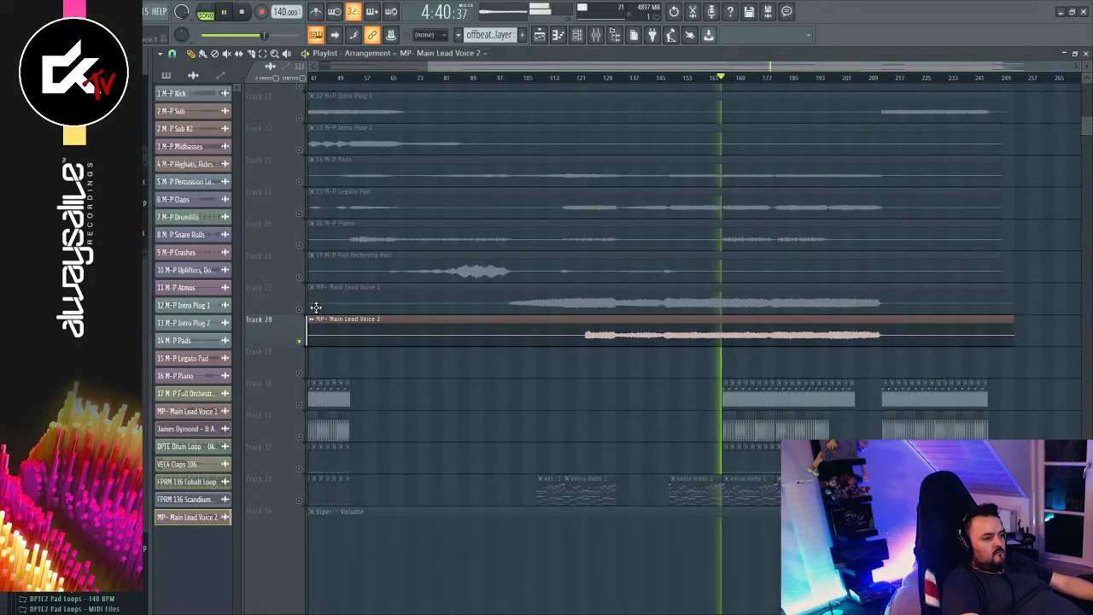
pyautogui.click(299, 309)
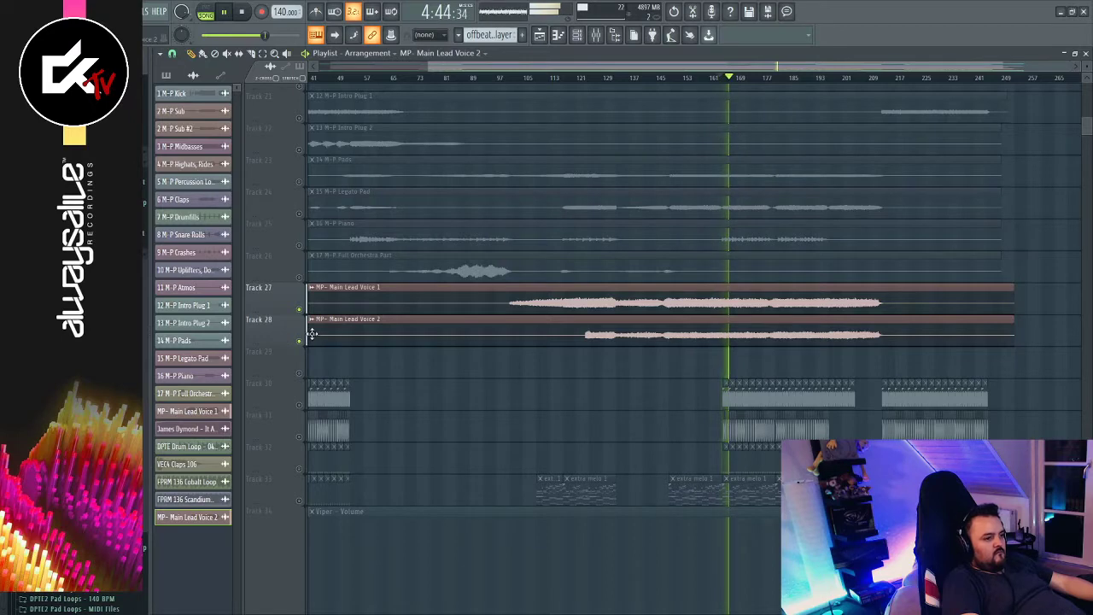
pyautogui.doubleClick(328, 341)
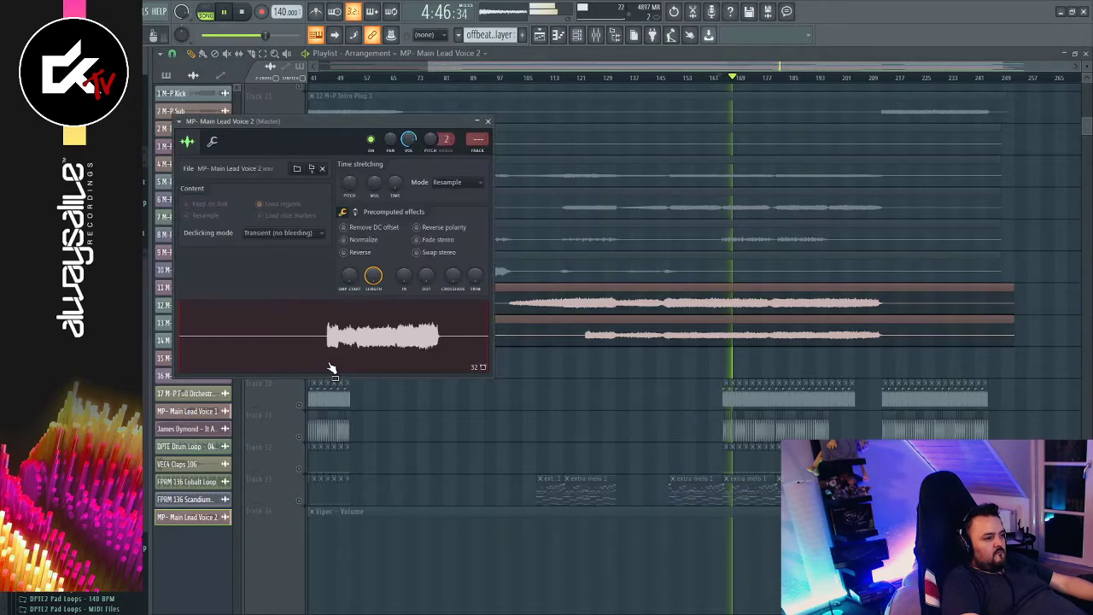
pyautogui.click(487, 121)
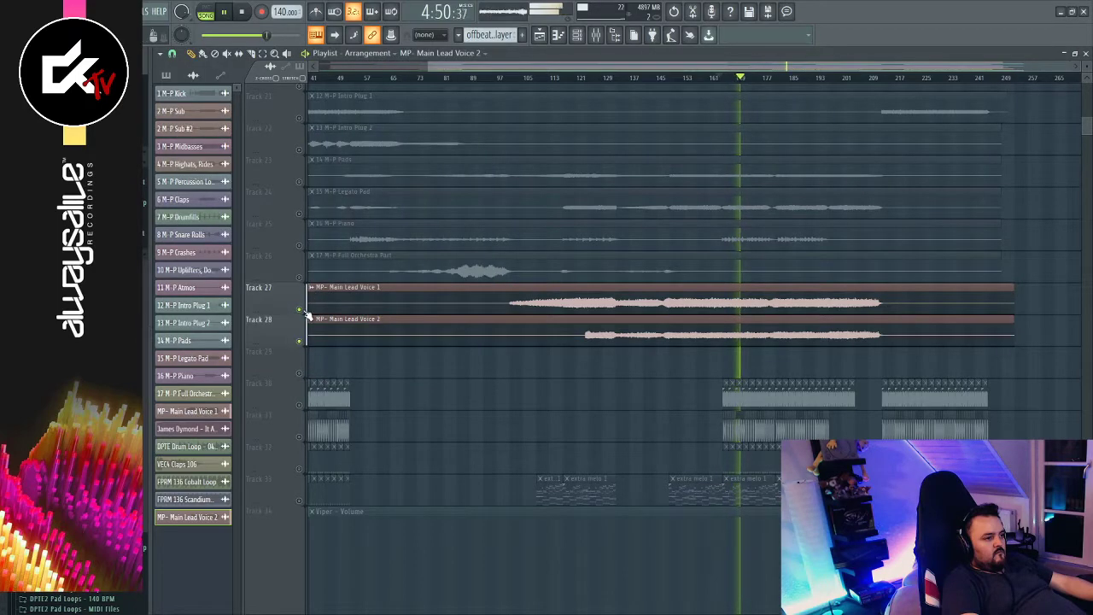
# Solo MP- Main Lead Voice 1 on Track 27 and check its sample settings
pyautogui.rightClick(302, 311)
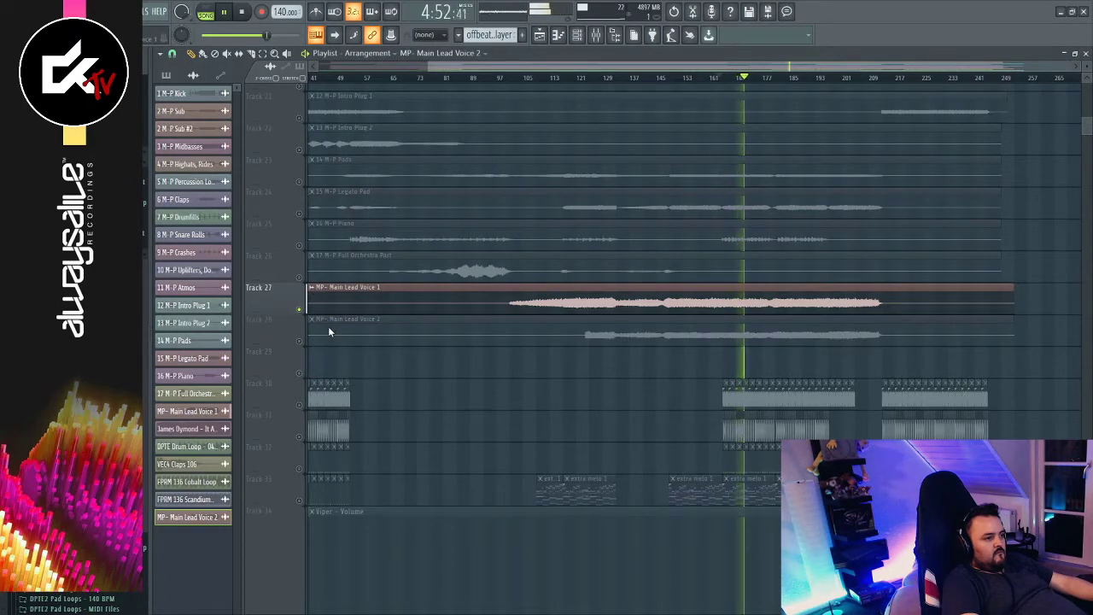
pyautogui.doubleClick(328, 312)
pyautogui.click(517, 150)
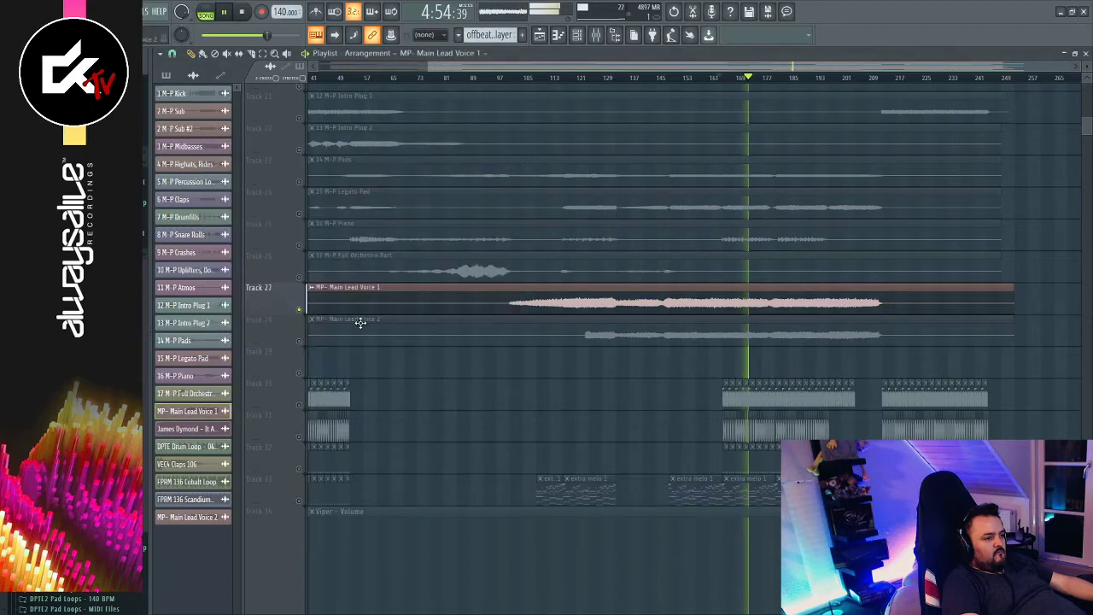
# Unmute Track 28, route MP- Main Lead Voice 2 to mixer track 21, and restore playback of all tracks
pyautogui.click(299, 342)
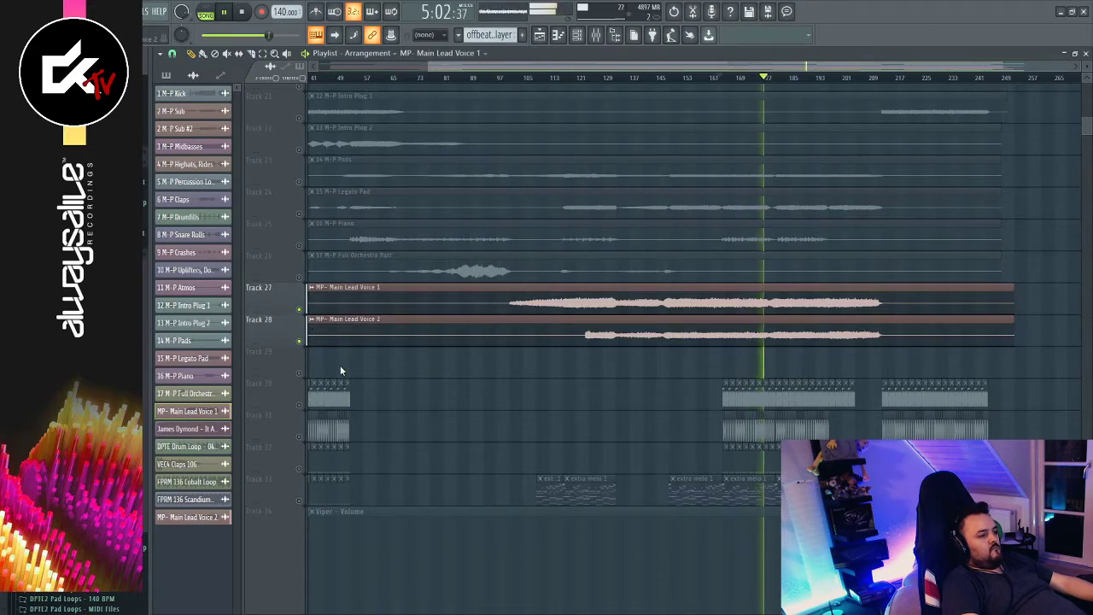
pyautogui.doubleClick(329, 340)
pyautogui.moveTo(473, 144); pyautogui.dragTo(473, 72)
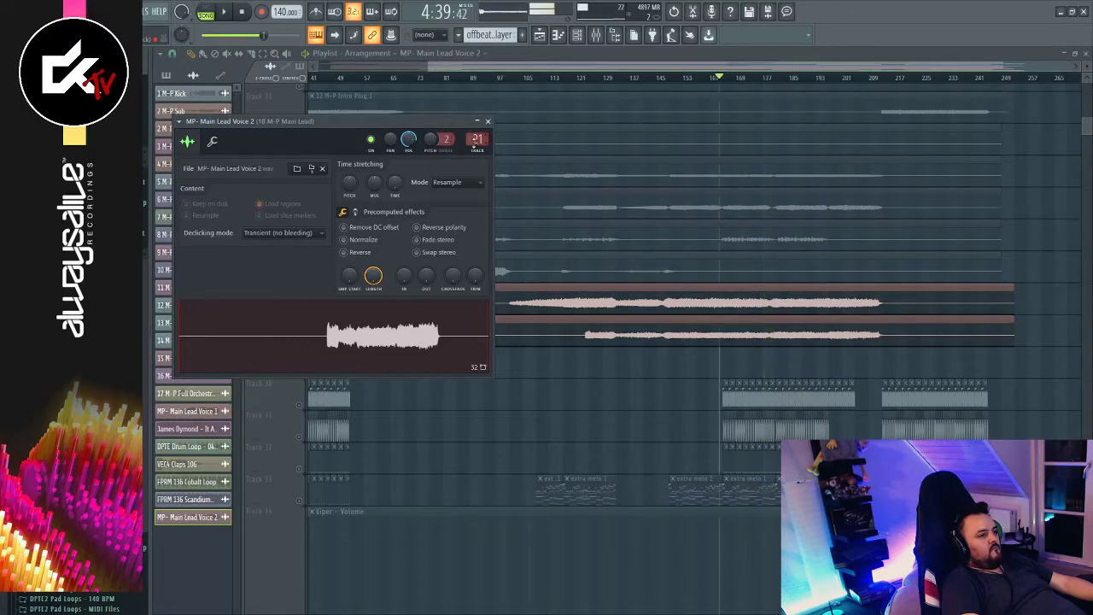
pyautogui.click(487, 121)
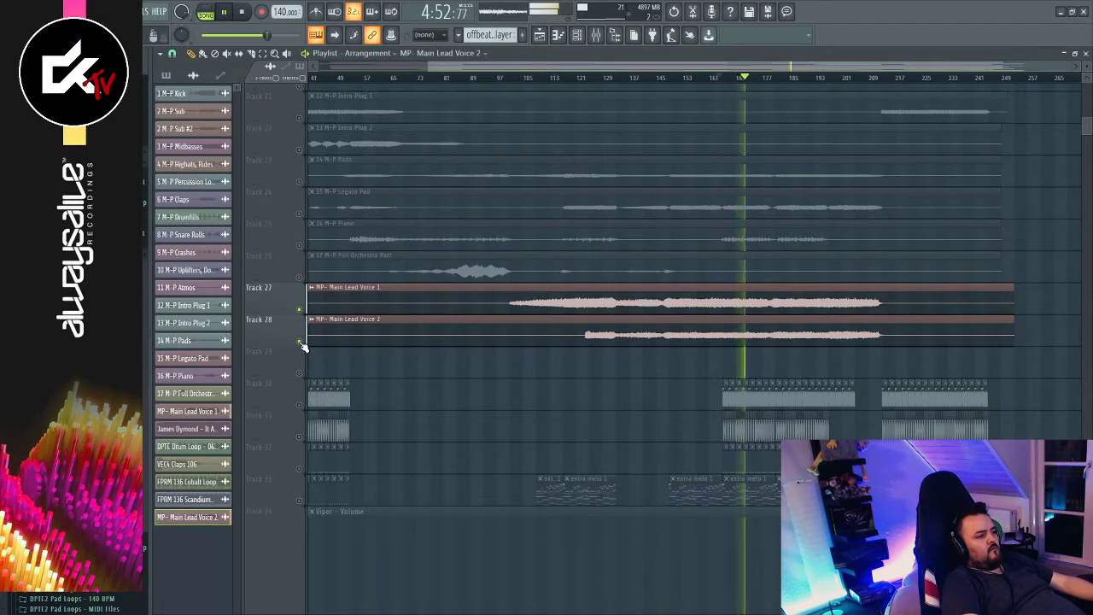
pyautogui.rightClick(300, 342)
pyautogui.rightClick(300, 342)
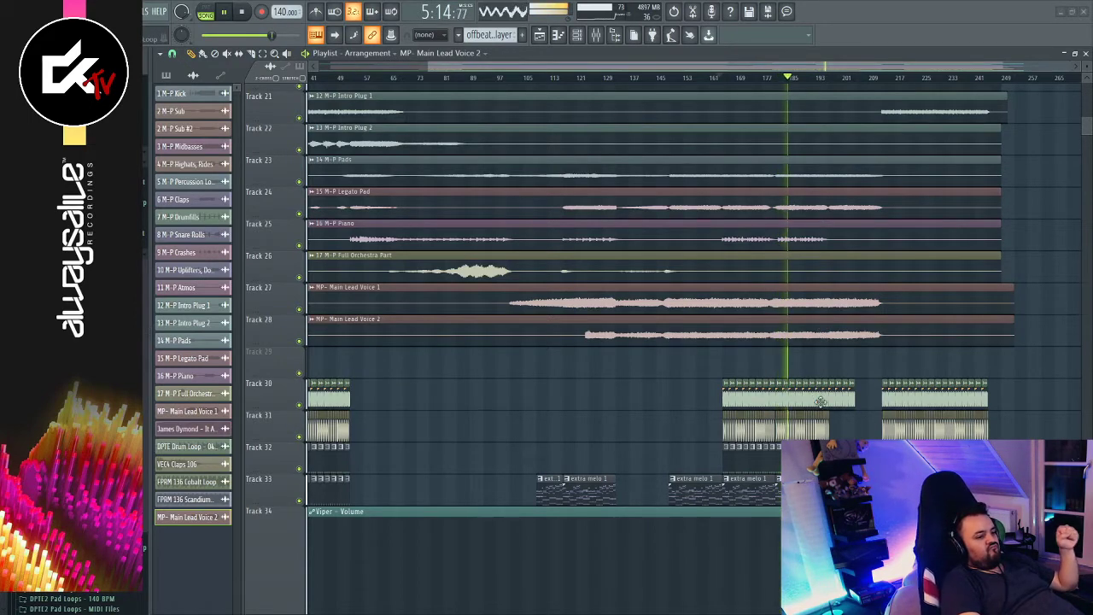
# Add a bell cut of about 8 dB near 18 Hz in the super bass Pro-Q 3 equalizer
pyautogui.scroll(-5, 820, 402)
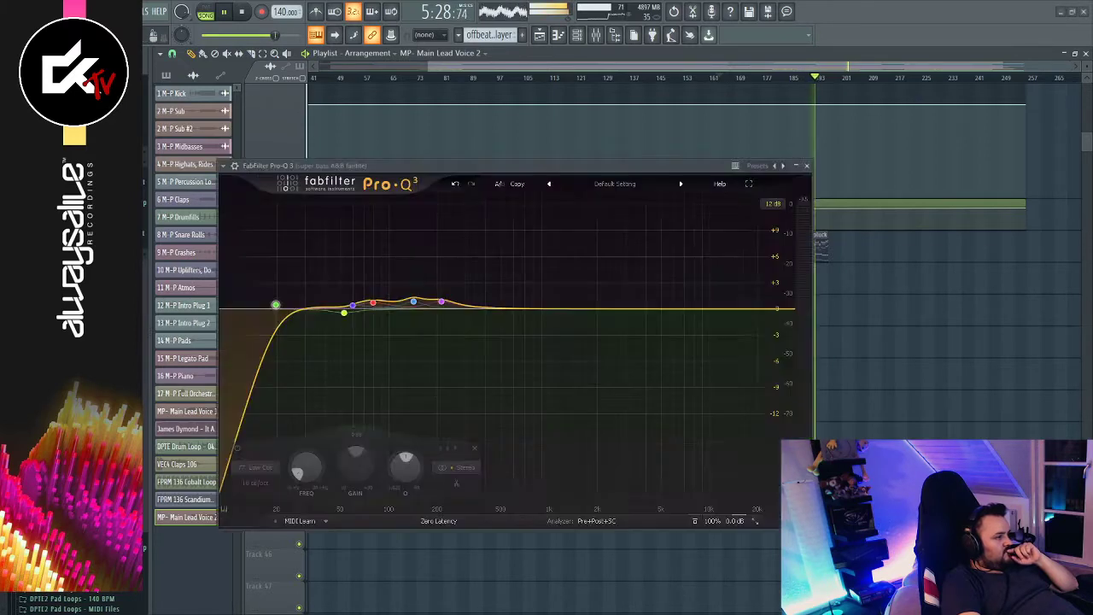
pyautogui.moveTo(585, 309); pyautogui.dragTo(267, 380)
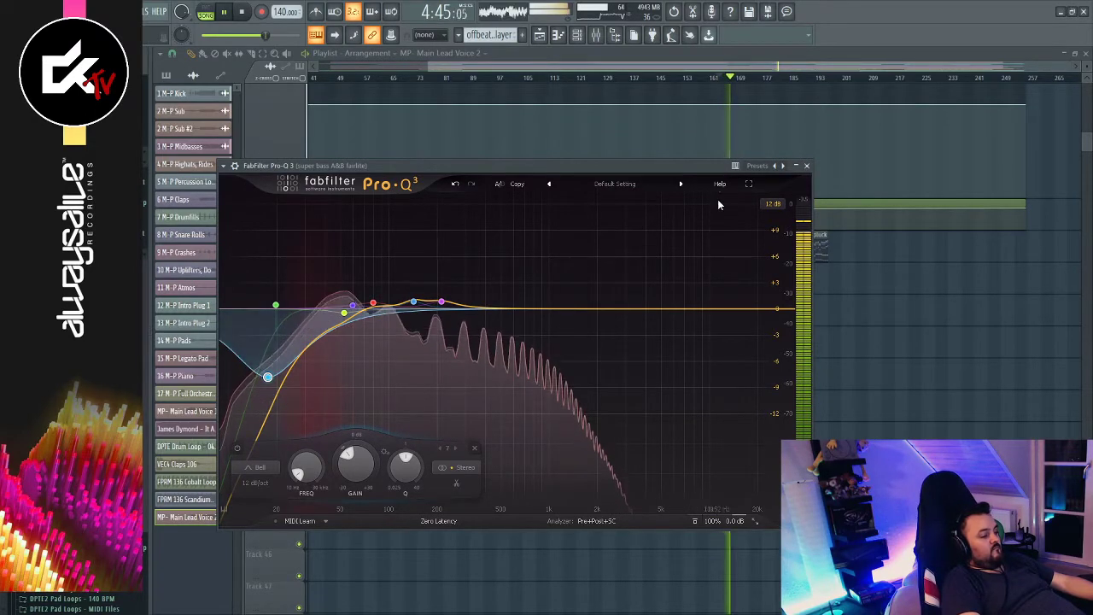
pyautogui.click(807, 166)
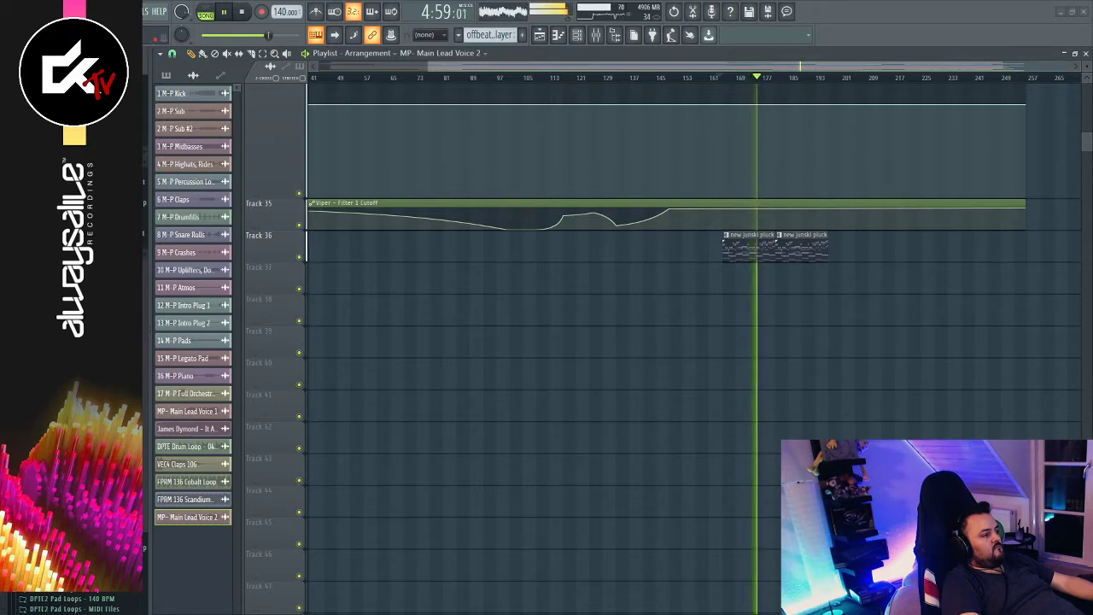
# Replay the mix and add a bell boost of about 1.4 dB near 350 Hz in the Viper's Pro-Q 3 equalizer
pyautogui.press('space')
pyautogui.press('space')
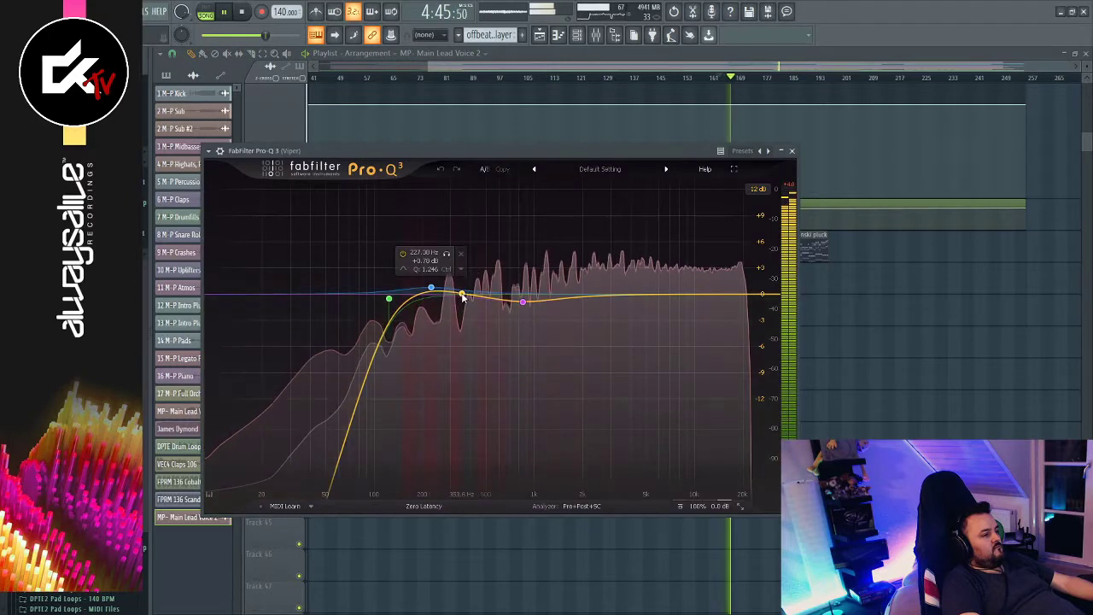
pyautogui.moveTo(466, 292)
pyautogui.mouseDown()
pyautogui.moveTo(456, 236)
pyautogui.moveTo(461, 329)
pyautogui.moveTo(463, 284)
pyautogui.mouseUp()
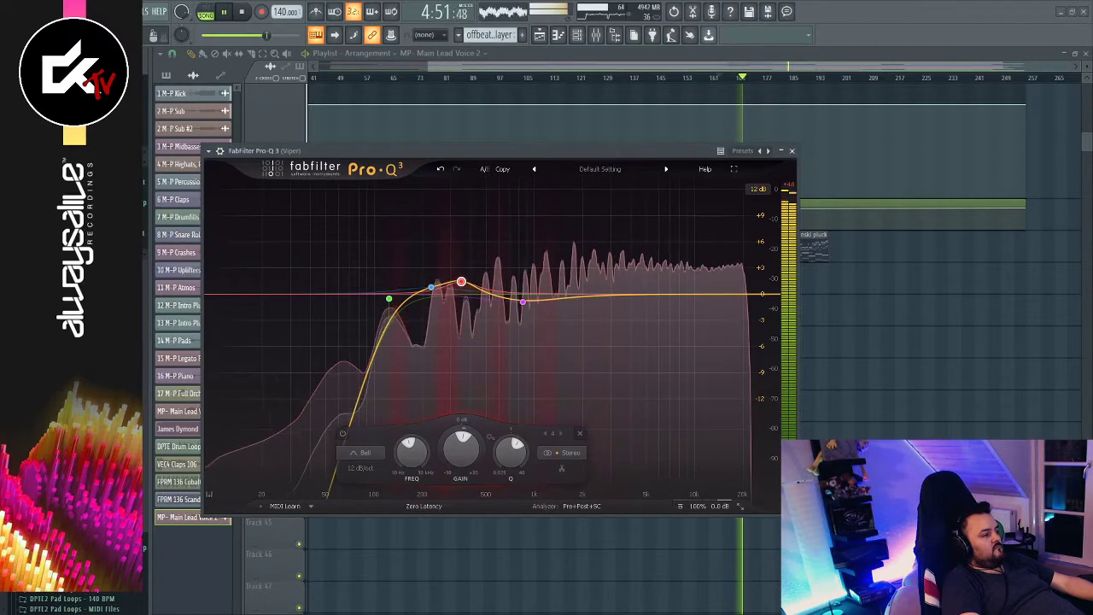
# Add a narrow bell boost of 0.52 dB at about 188 Hz with a Q of about 3.8 in the Viper's equalizer
pyautogui.click(560, 299)
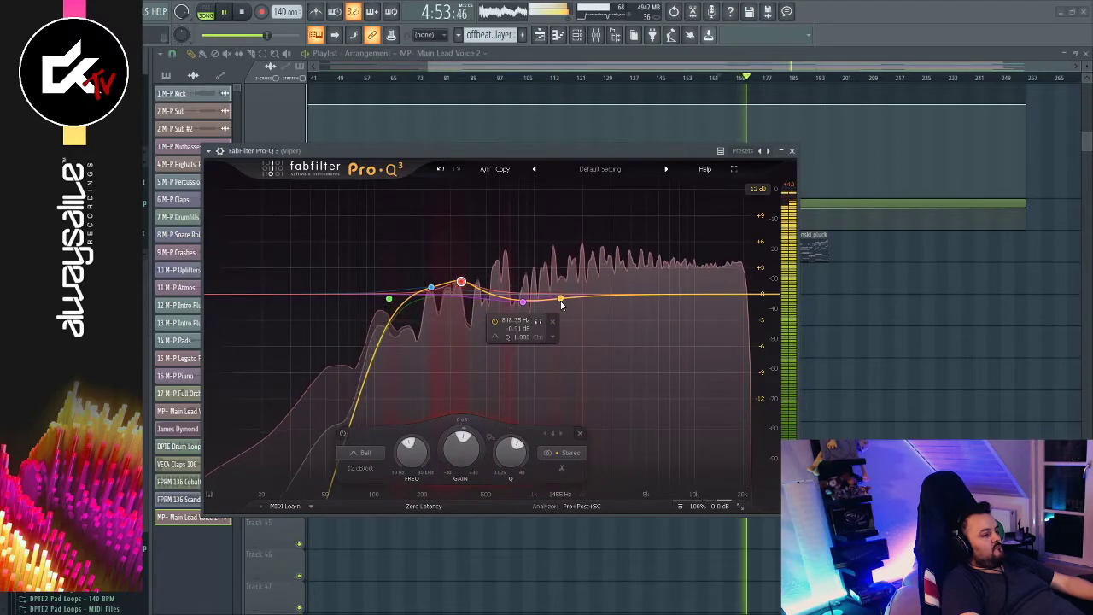
pyautogui.moveTo(560, 299); pyautogui.dragTo(417, 290)
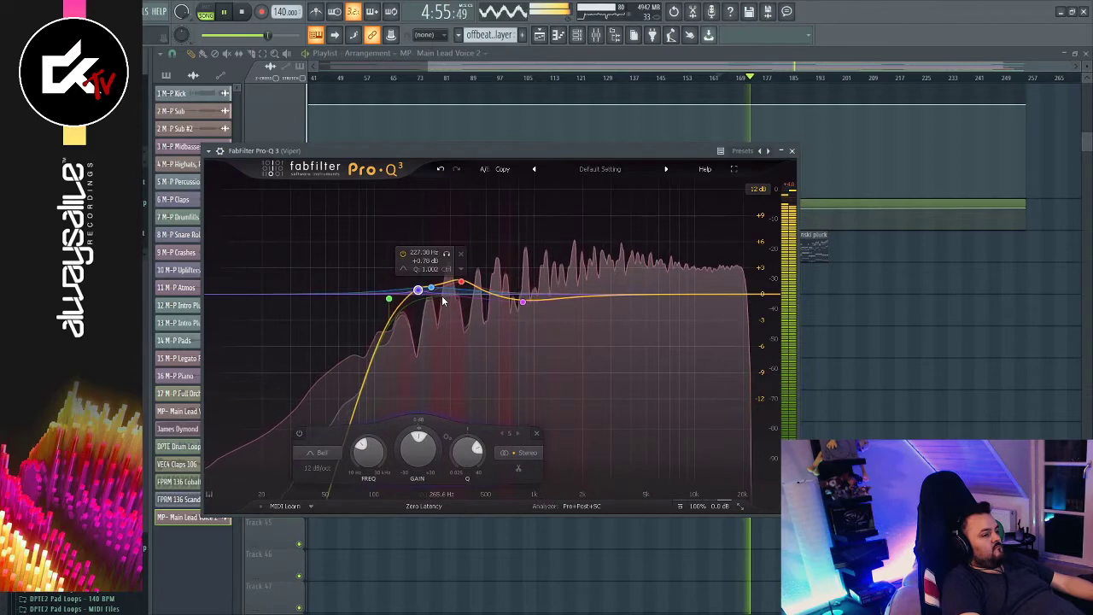
pyautogui.scroll(2, 434, 292)
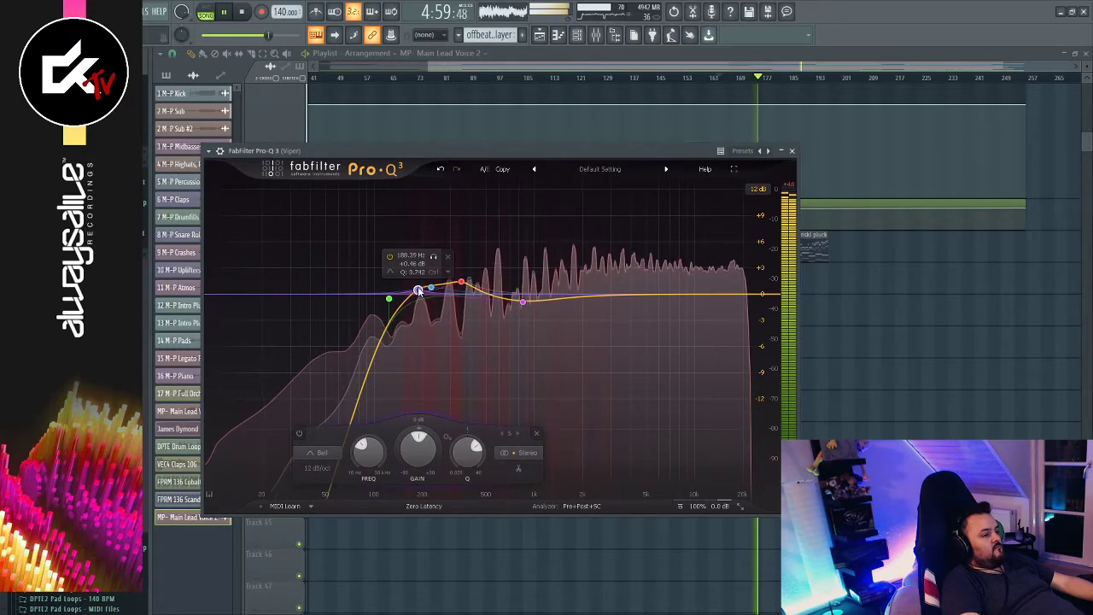
pyautogui.moveTo(418, 291); pyautogui.dragTo(418, 292)
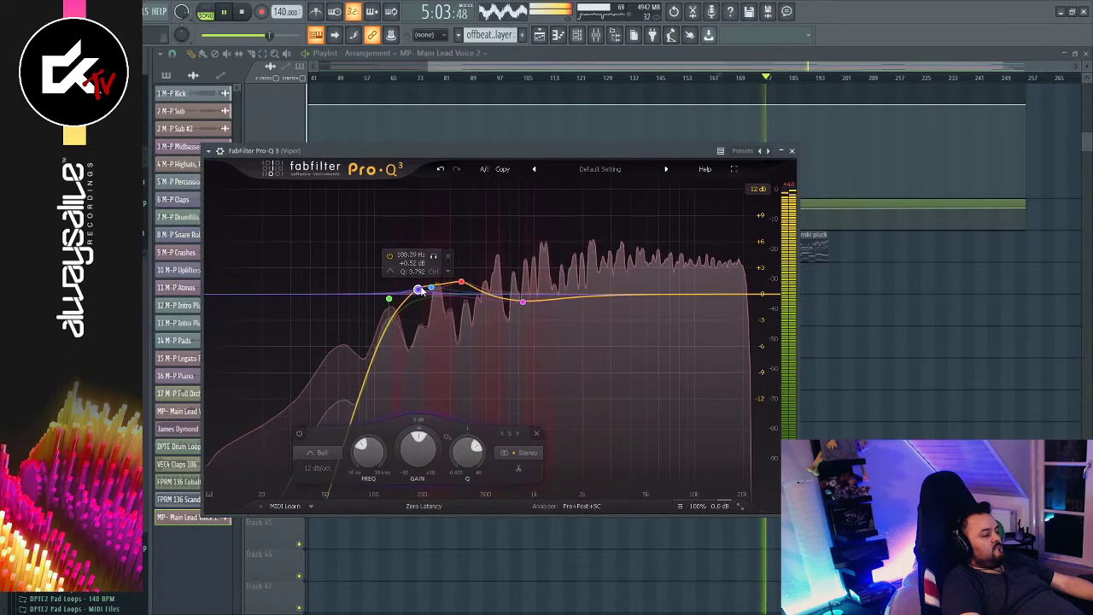
pyautogui.click(793, 152)
pyautogui.press('space')
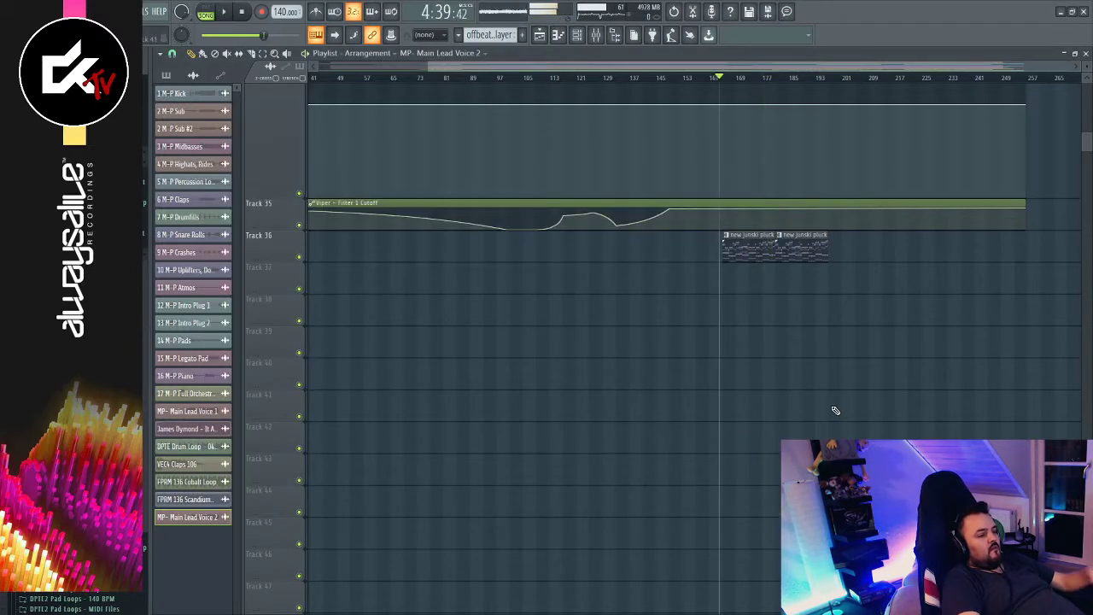
# Solo Track 13, audition its pattern clips from about bar 215, and unsolo it
pyautogui.scroll(6, 837, 412)
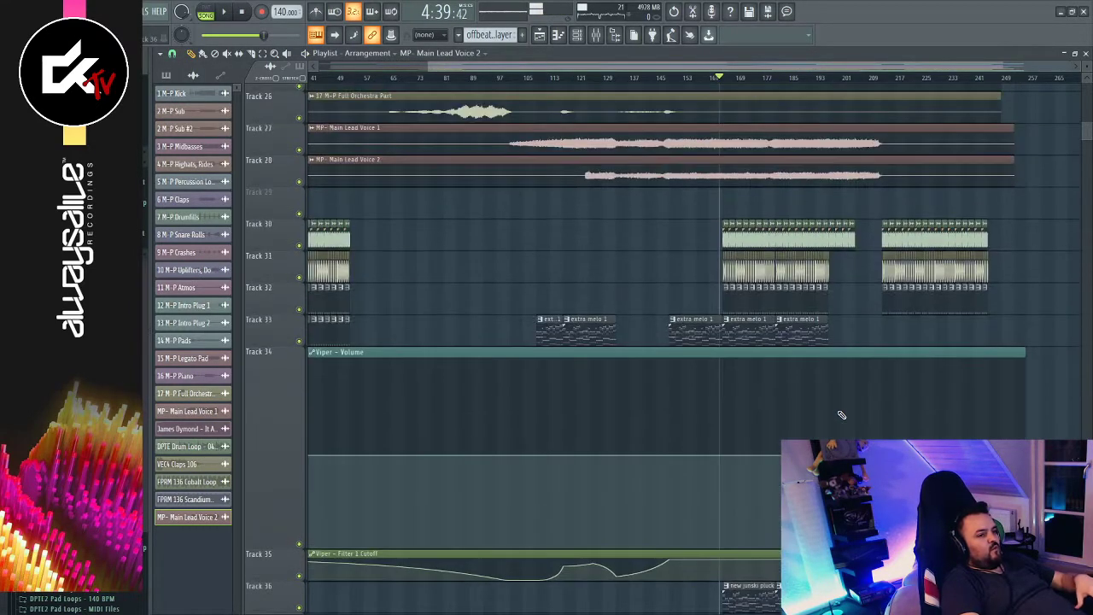
pyautogui.scroll(4, 842, 416)
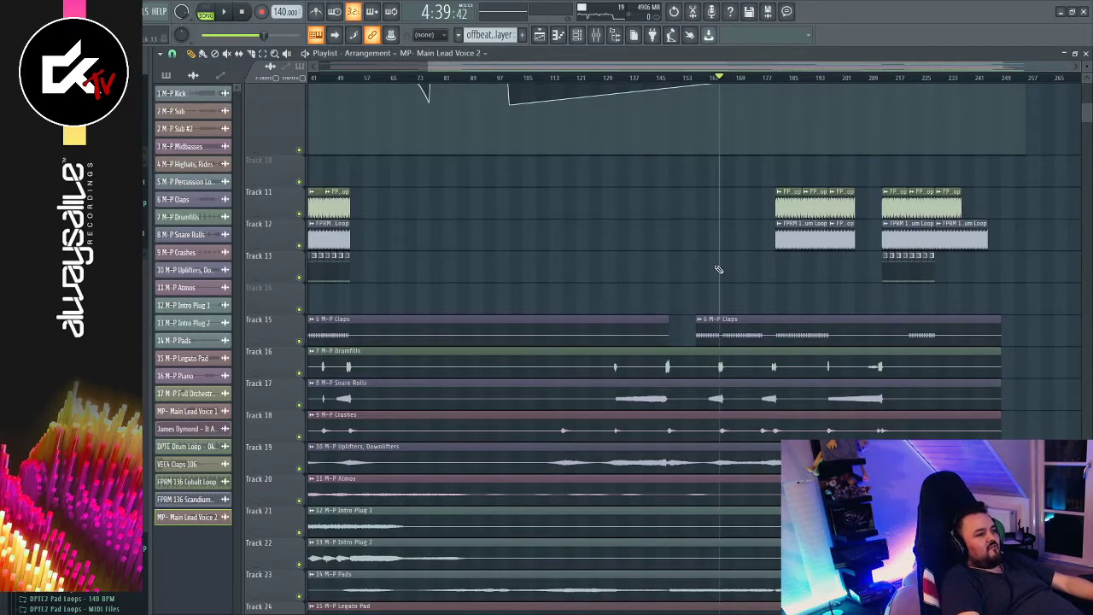
pyautogui.click(888, 78)
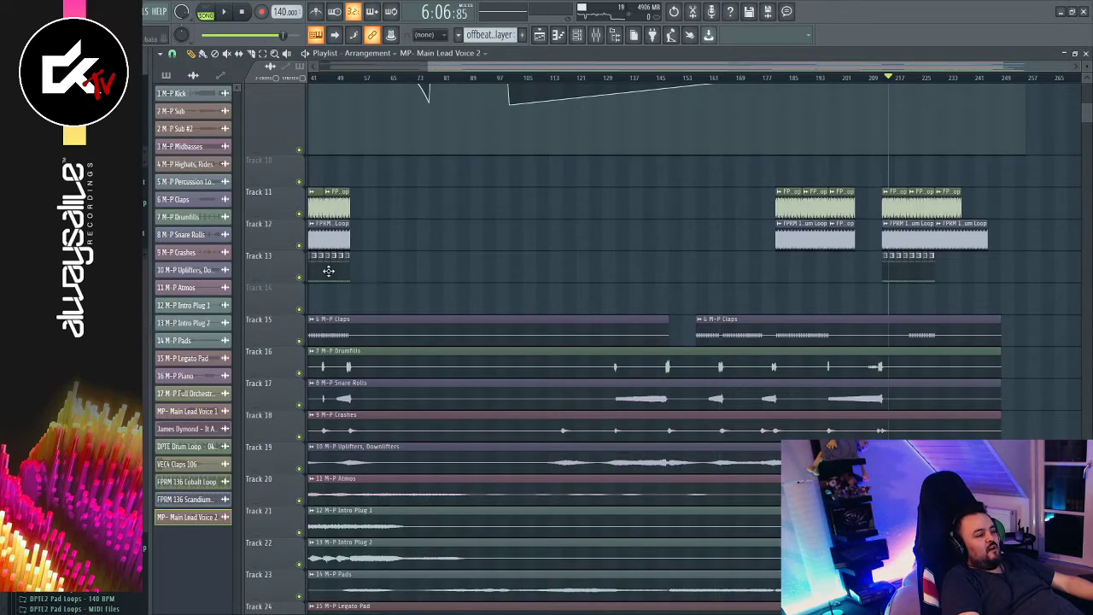
pyautogui.keyDown('ctrl'); pyautogui.click(299, 277); pyautogui.keyUp('ctrl')
pyautogui.press('space')
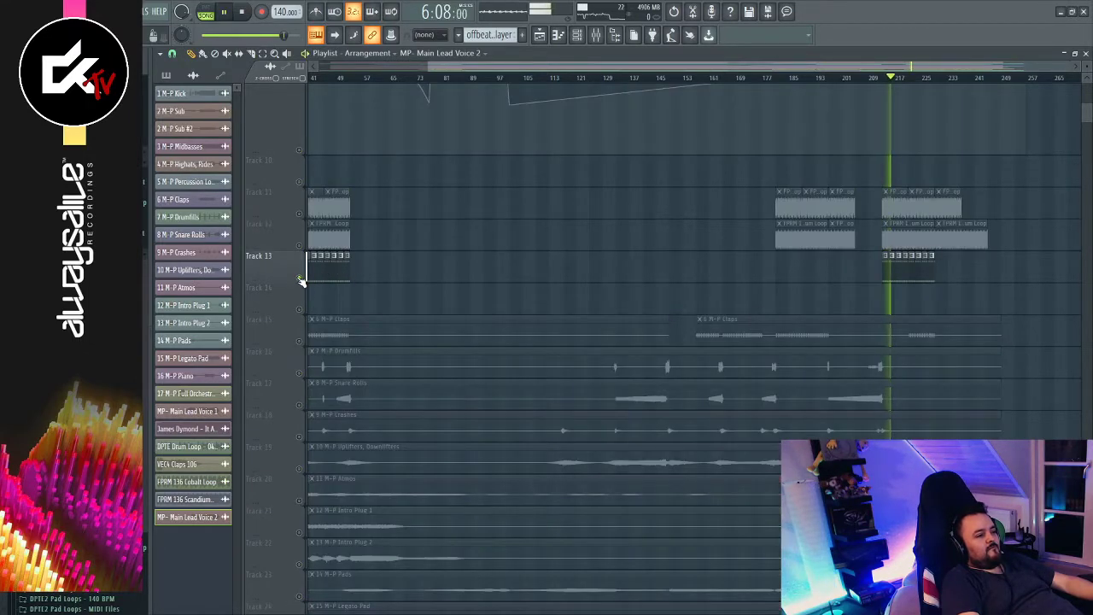
pyautogui.keyDown('ctrl'); pyautogui.click(299, 277); pyautogui.keyUp('ctrl')
# Audition the full mix from about bars 183 and 218, and the earlier section from about bar 41
pyautogui.click(783, 77)
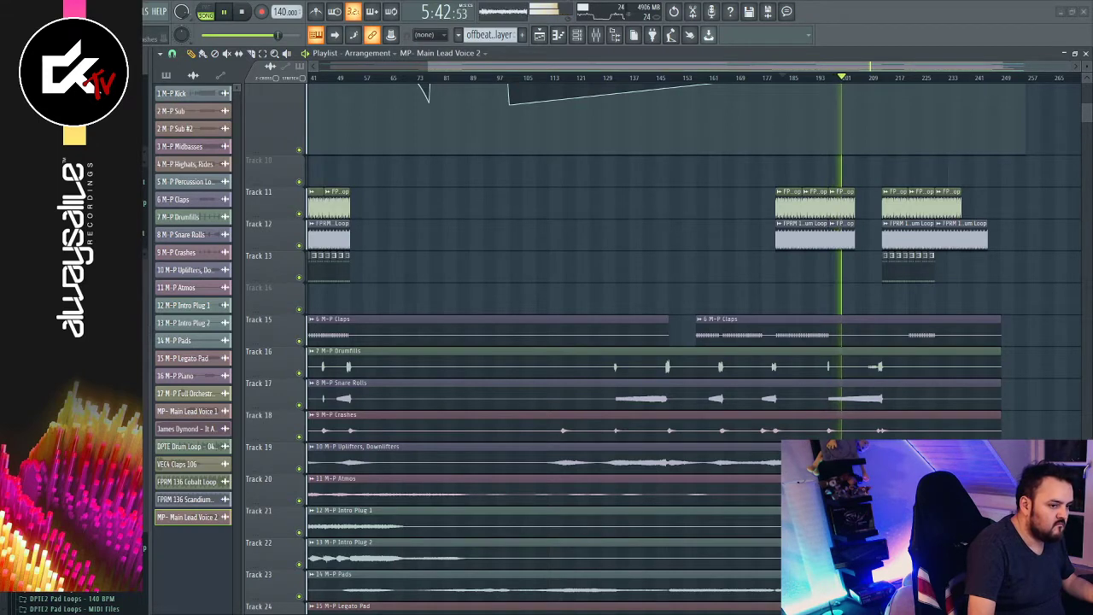
pyautogui.click(898, 79)
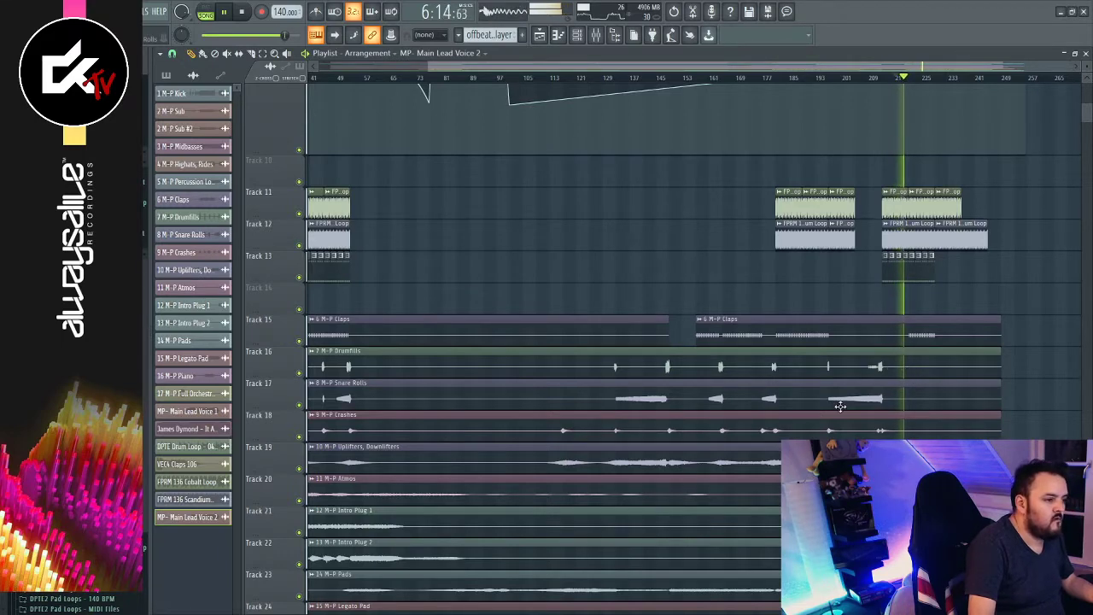
pyautogui.moveTo(701, 66); pyautogui.dragTo(318, 67)
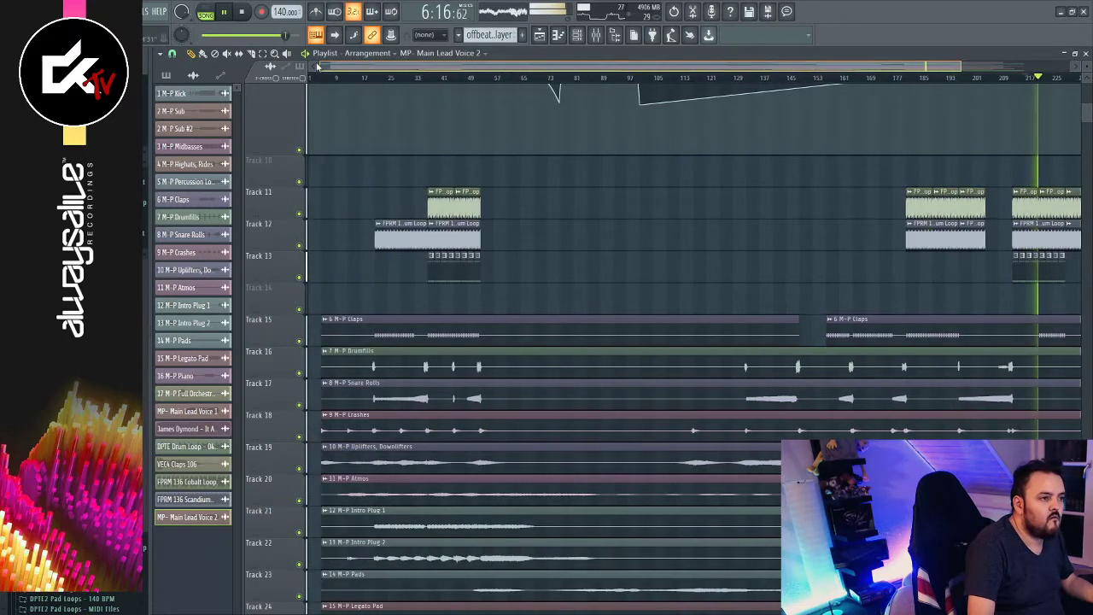
pyautogui.click(441, 76)
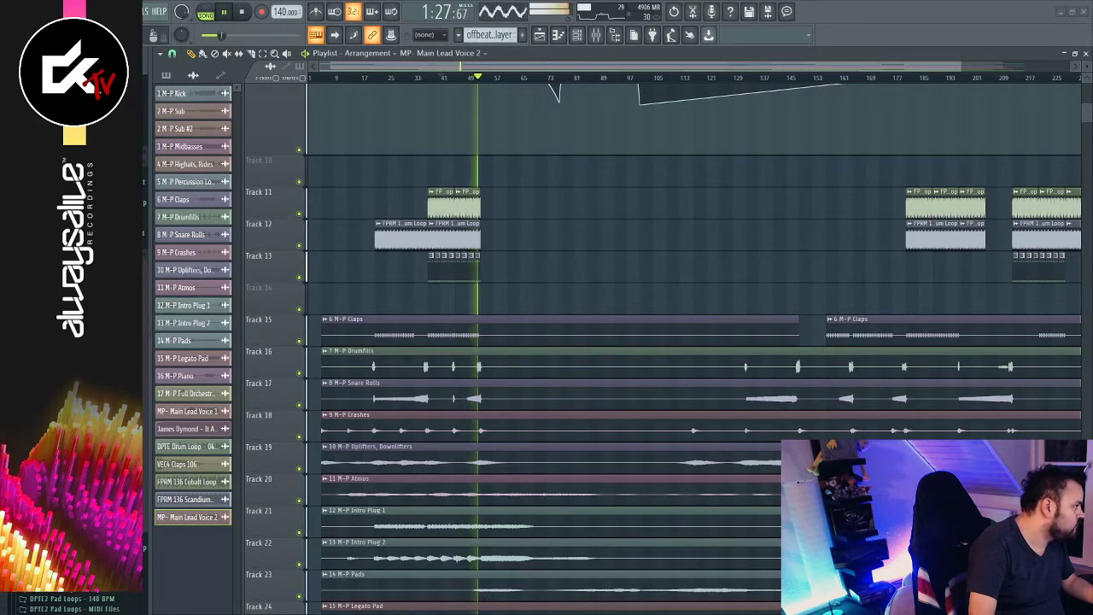
pyautogui.press('space')
pyautogui.press('space')
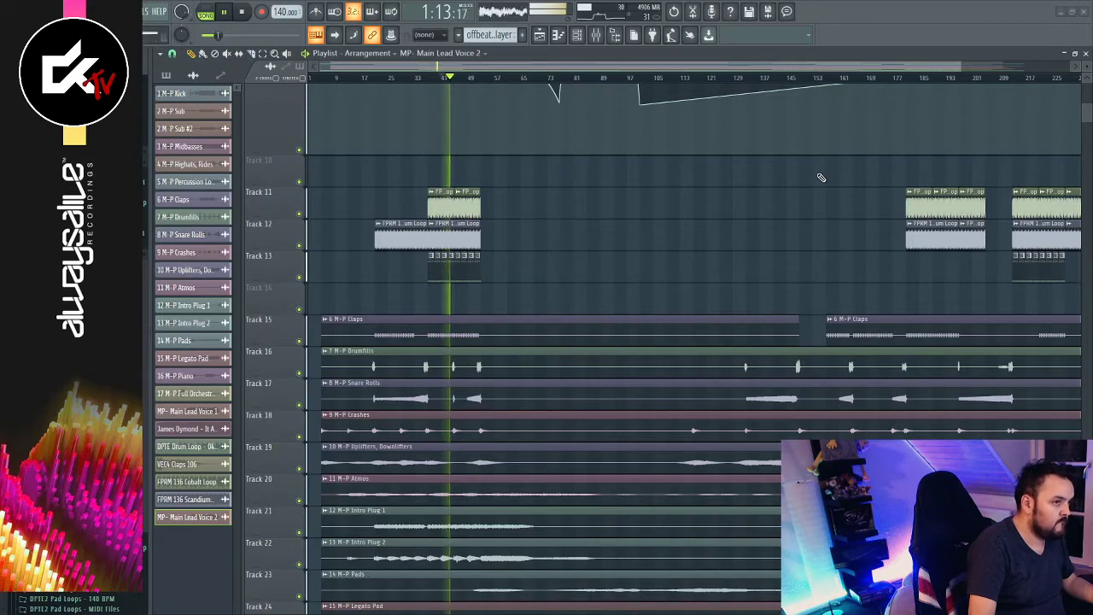
pyautogui.press('space')
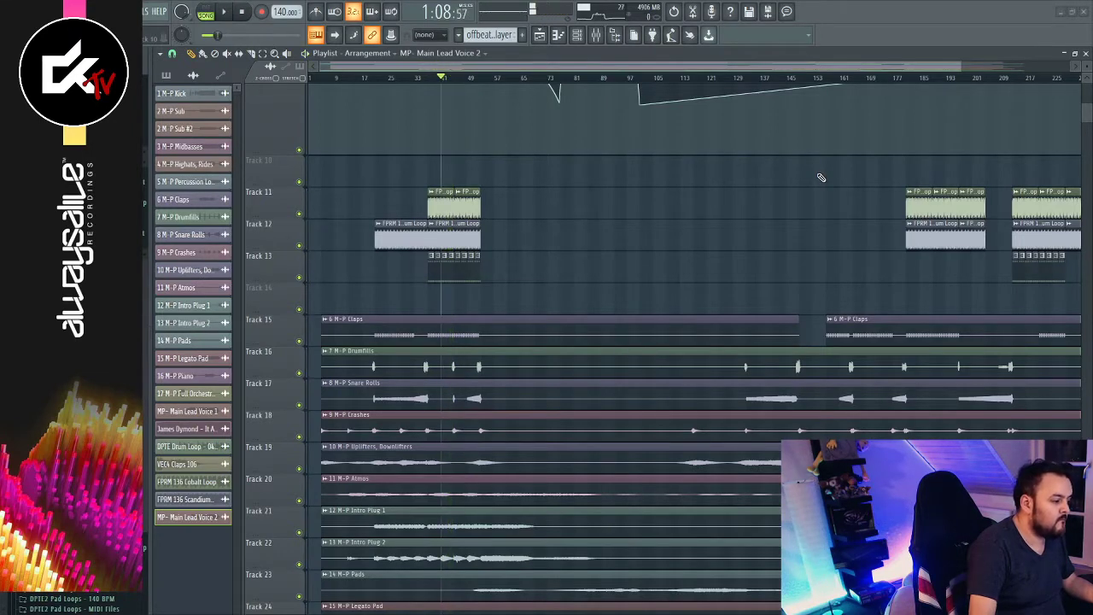
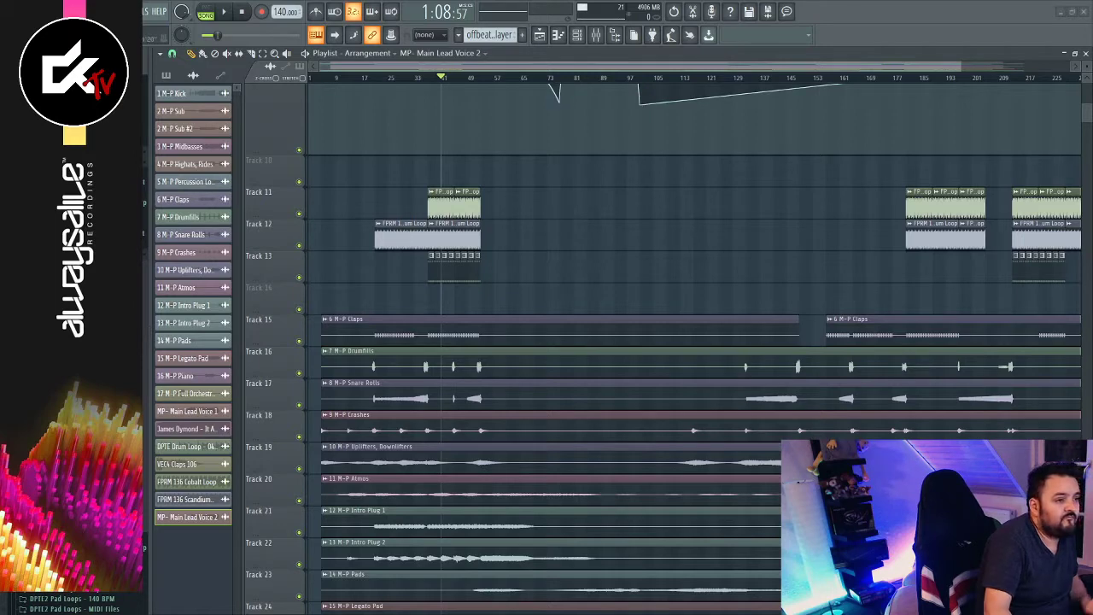
# Play the full mix from about bar 40 and compare it with the section from about bar 183
pyautogui.click(439, 78)
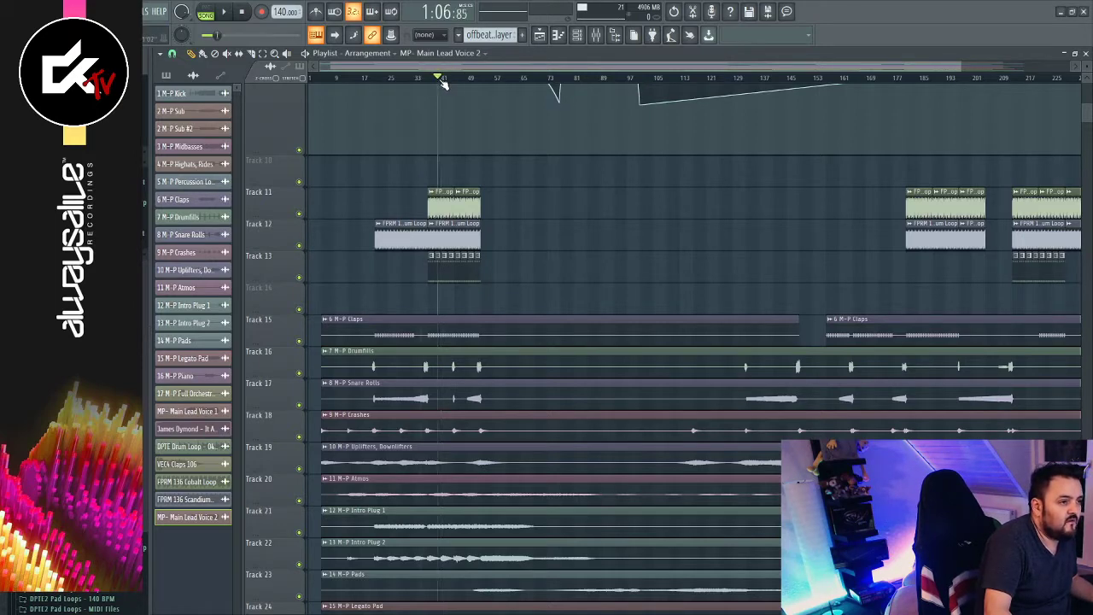
pyautogui.press('space')
pyautogui.click(914, 78)
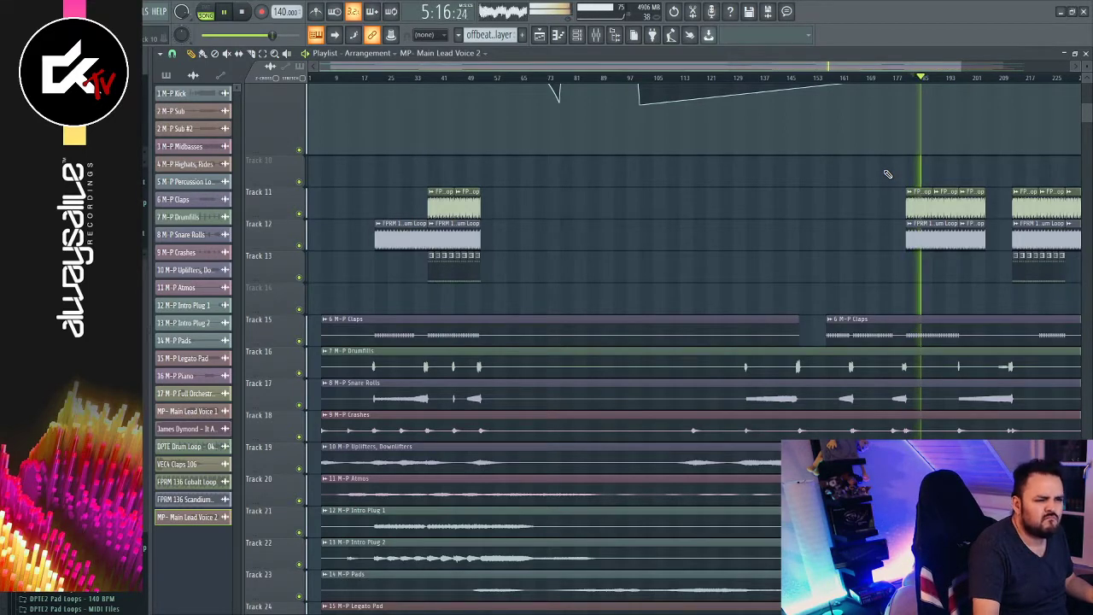
pyautogui.press('space')
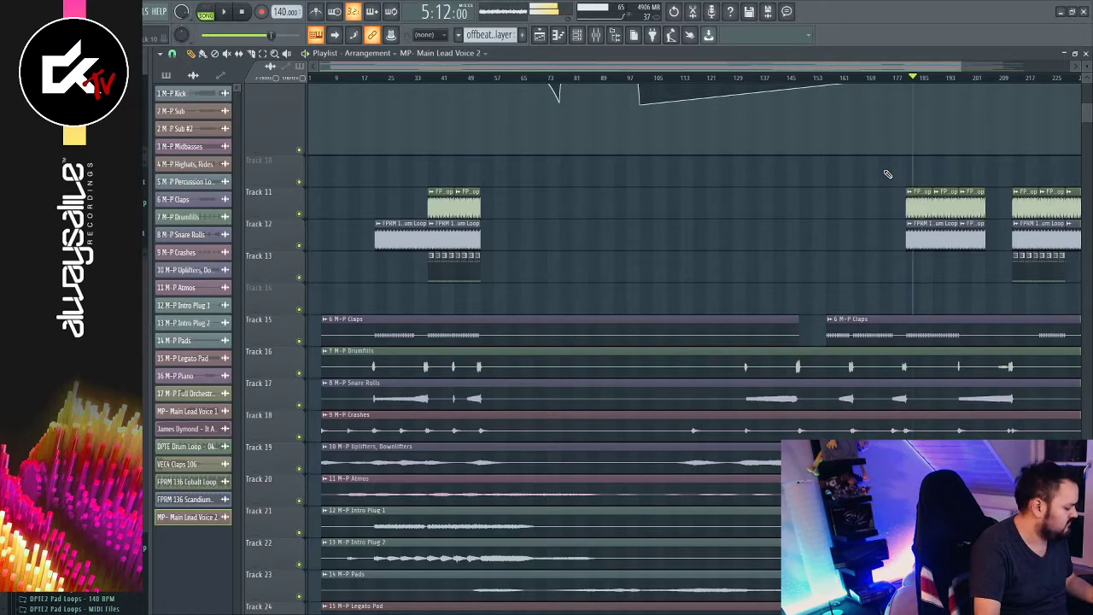